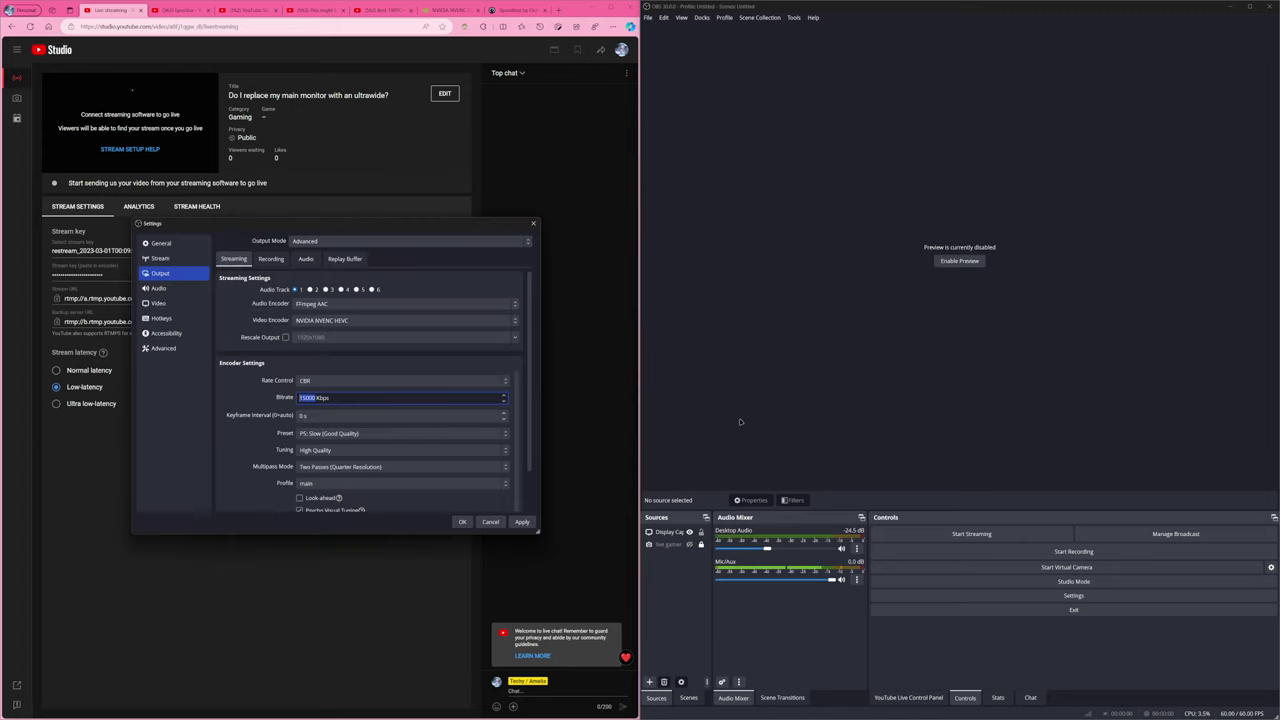
Discard the OBS output settings changes and switch to the streaming-tutorial channel page.
click(488, 524)
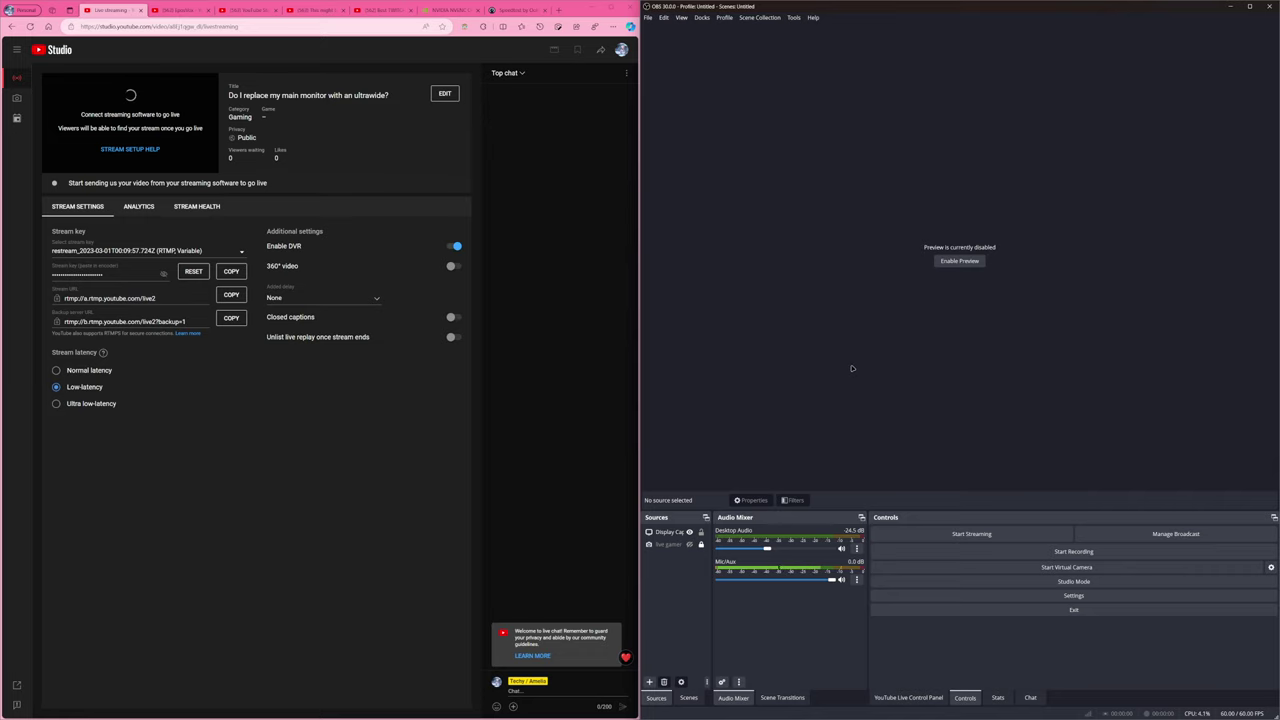
click(185, 12)
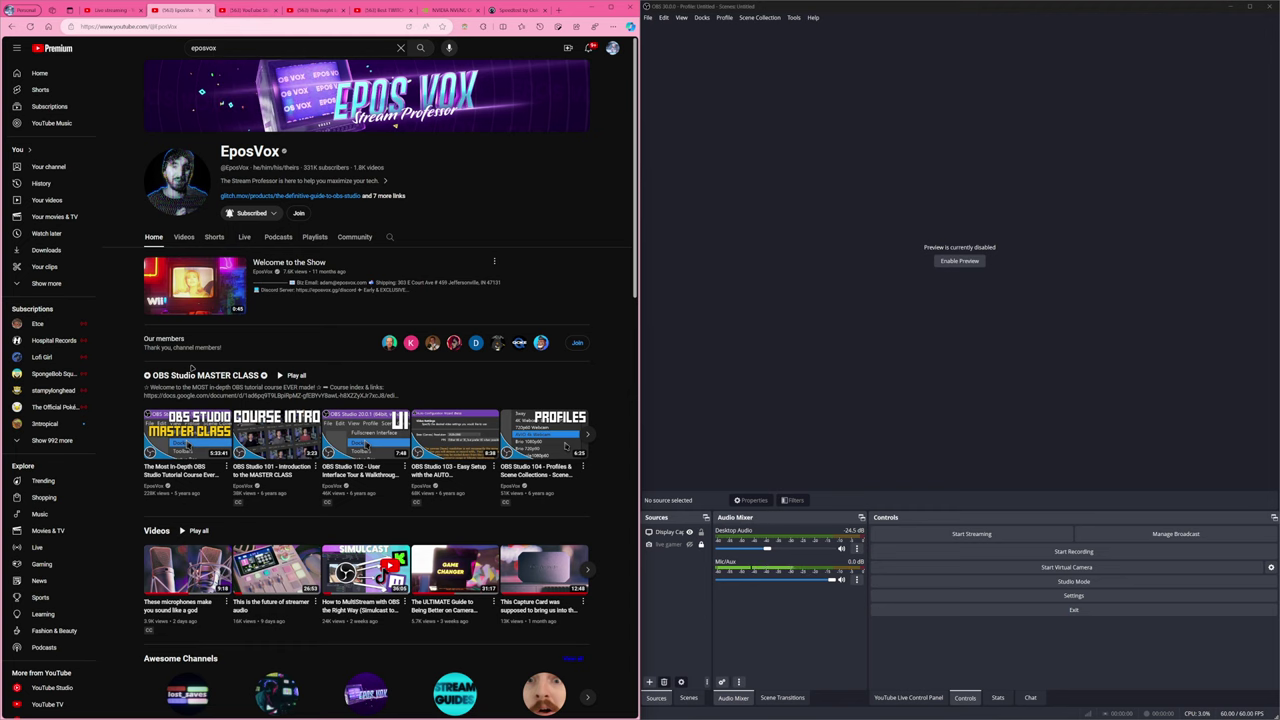
Play the 'YouTube Streaming just got a MAJOR Quality Boost!' video fullscreen, restarted at 0:00.
click(250, 10)
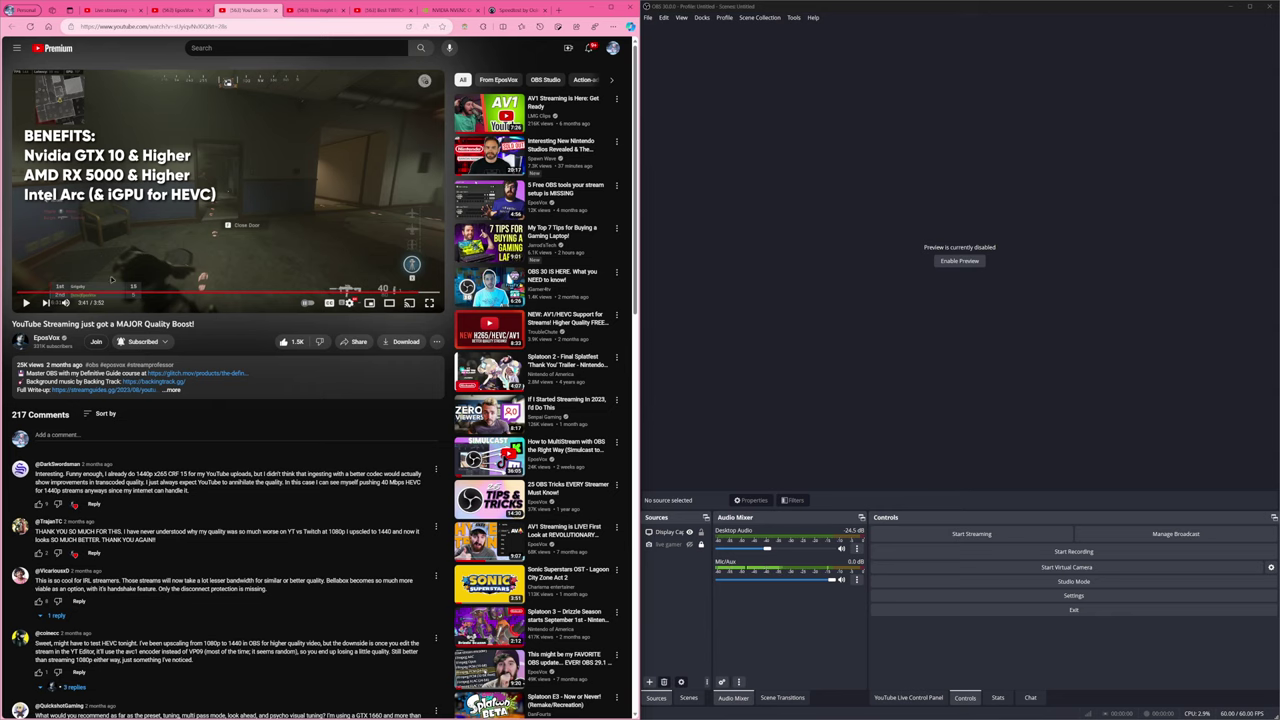
click(429, 303)
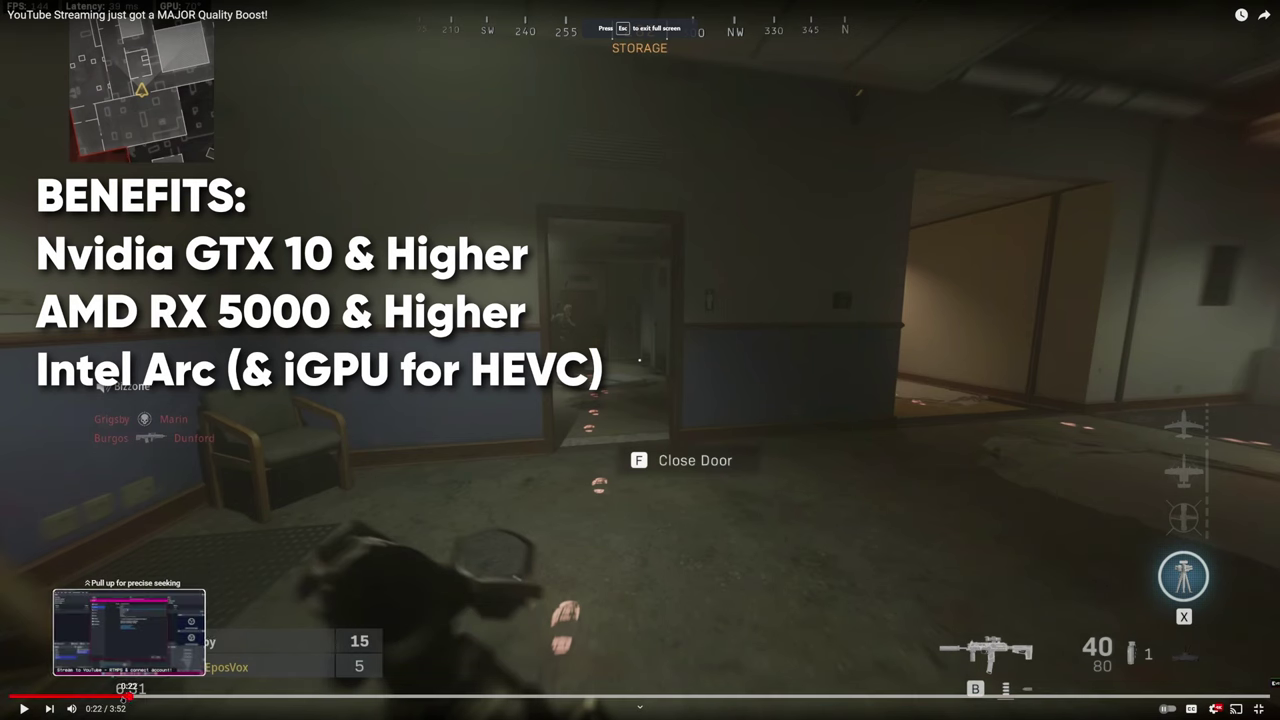
click(12, 696)
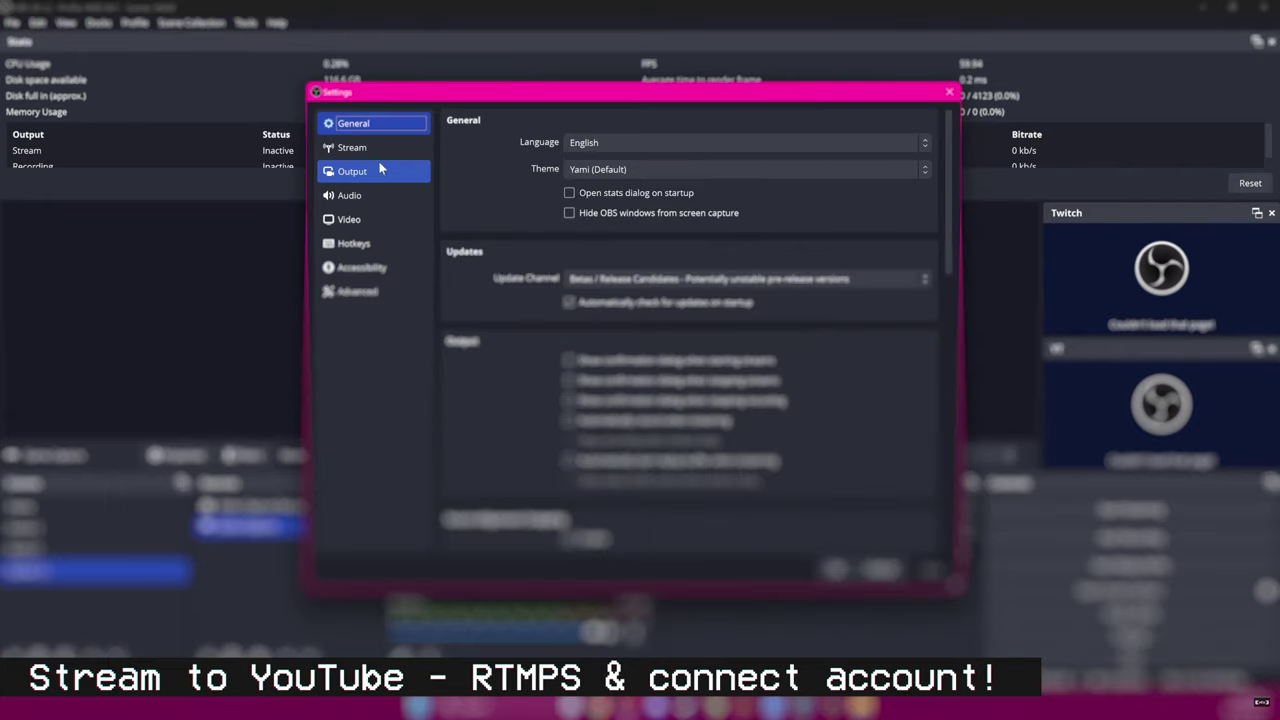
Let the tutorial play through the encoder-choice section to the VP9 and AVC transcode note.
click(385, 147)
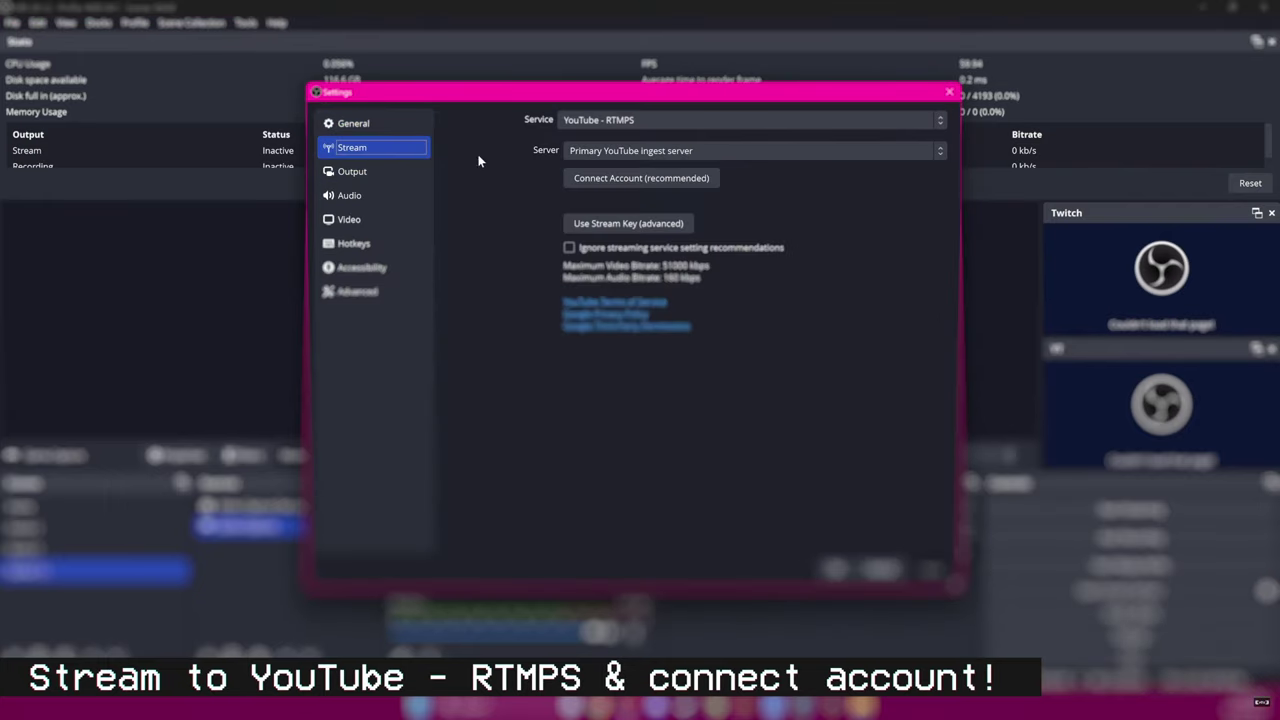
click(600, 120)
click(621, 166)
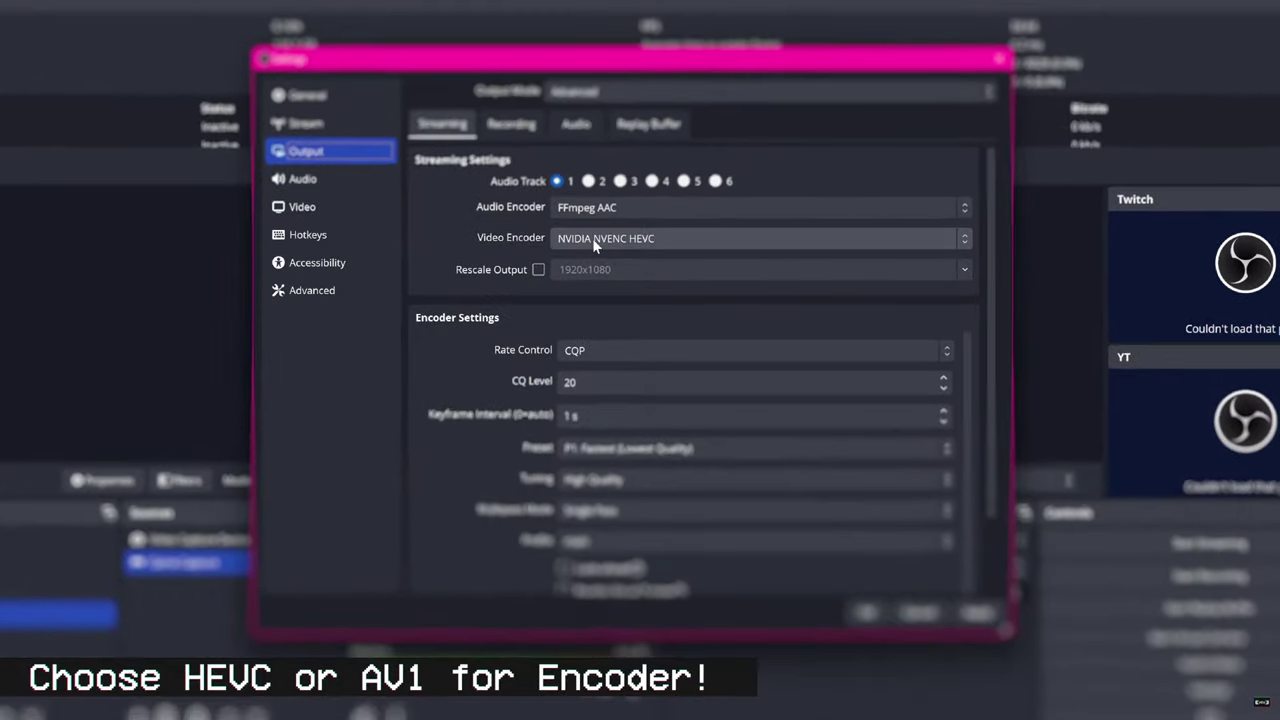
click(595, 241)
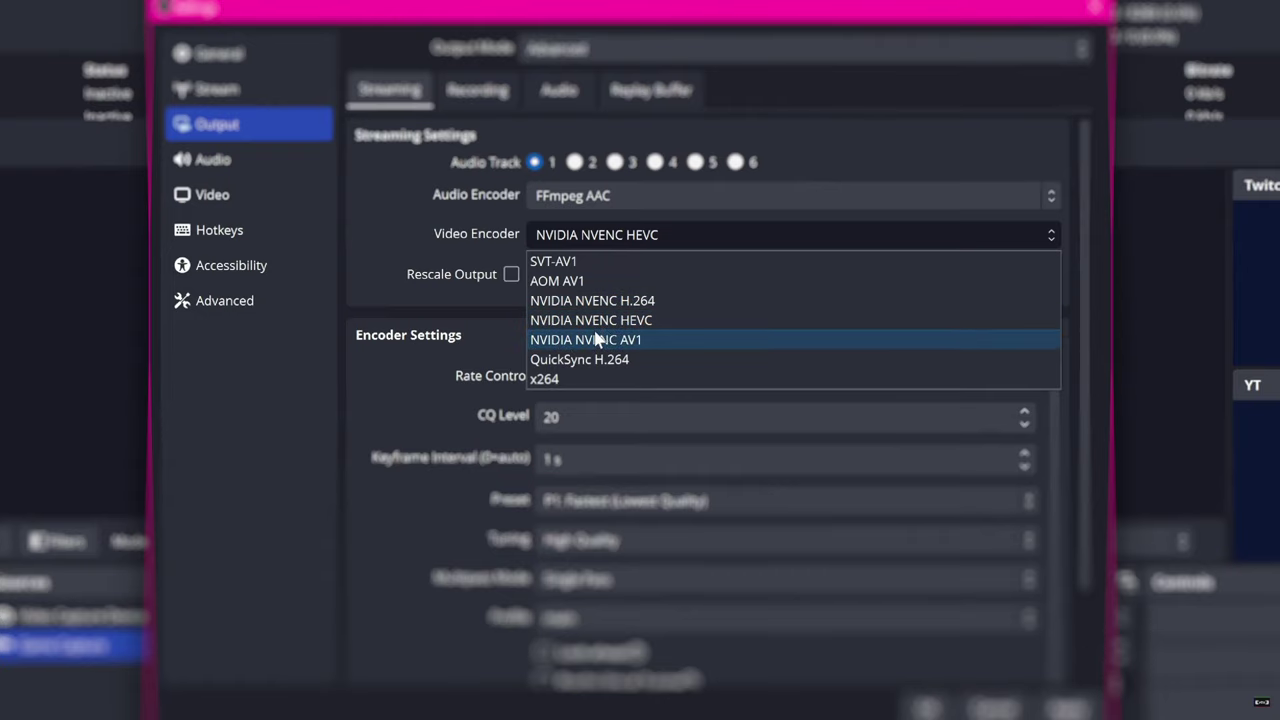
click(601, 340)
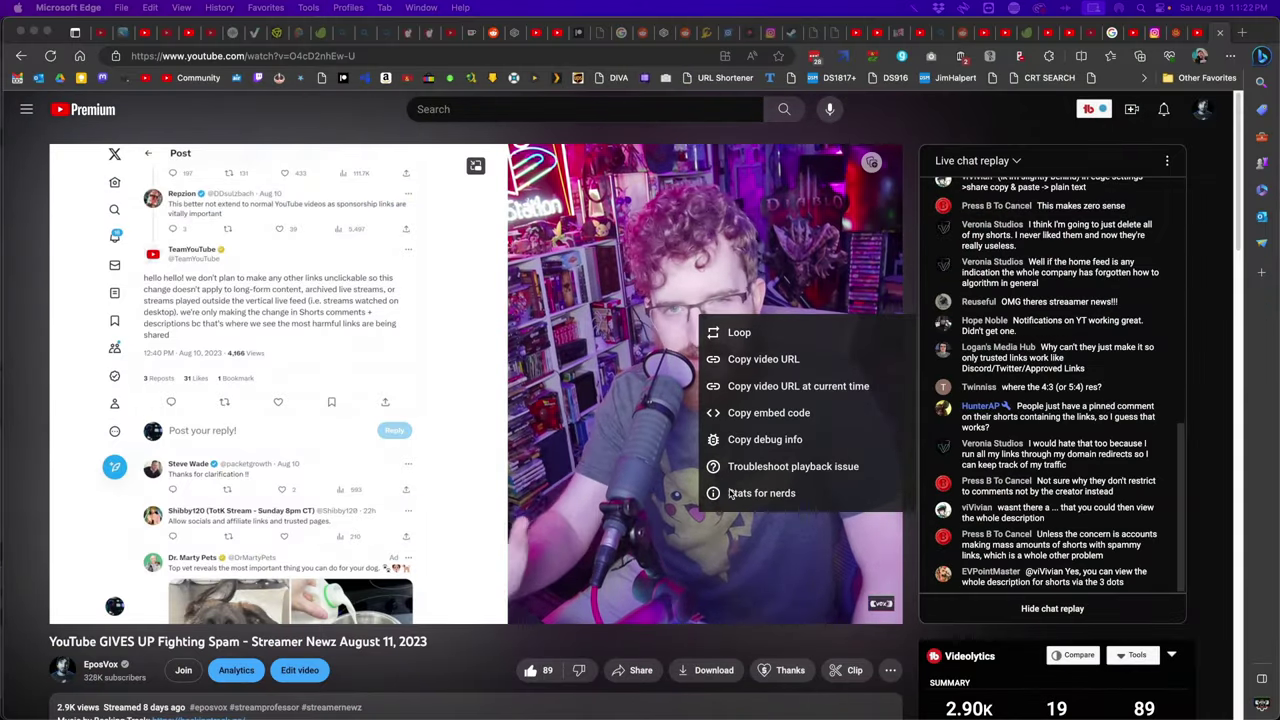
Let the tutorial run past the codec-stats demo to the 1440p/4K upscaling card.
click(716, 492)
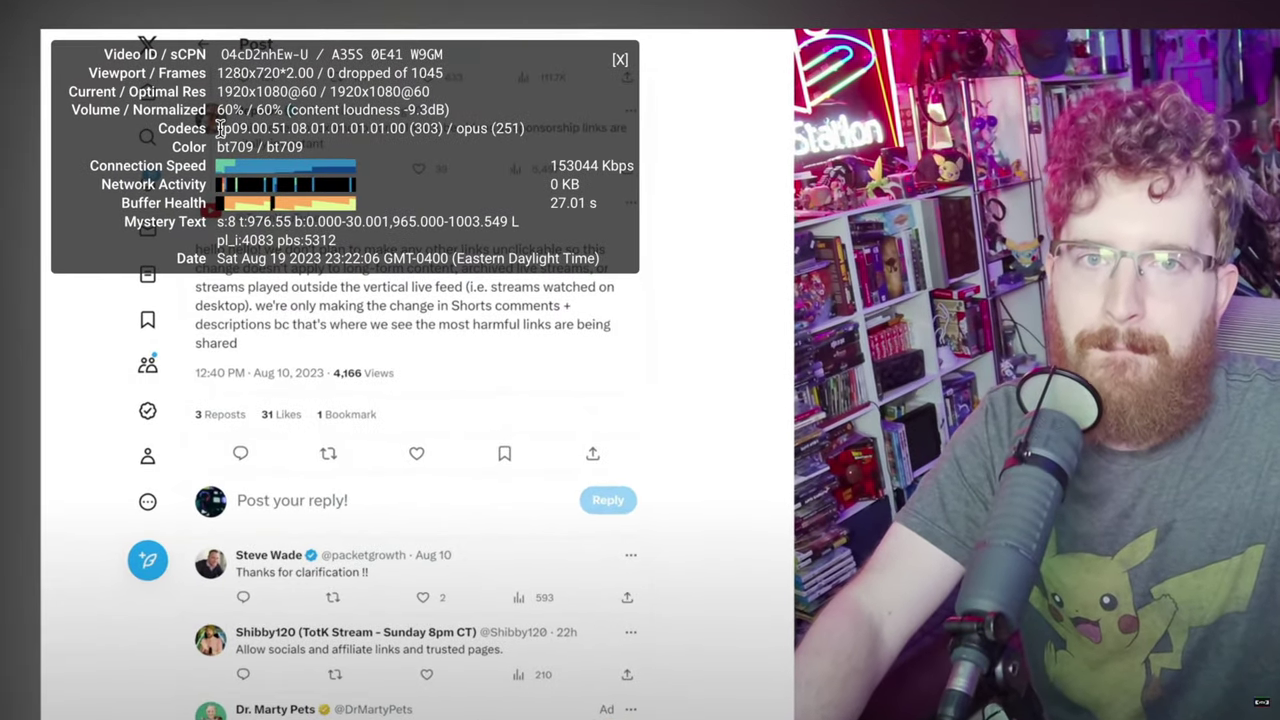
drag(159, 201, 184, 201)
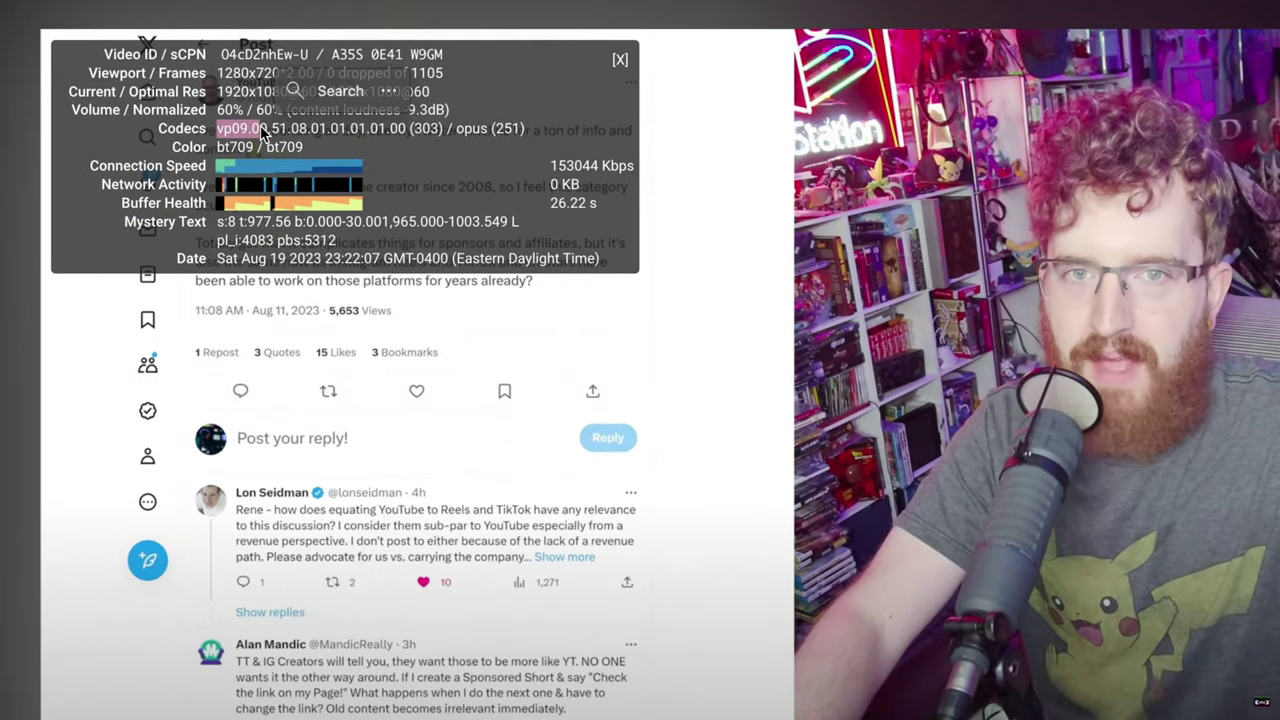
click(382, 121)
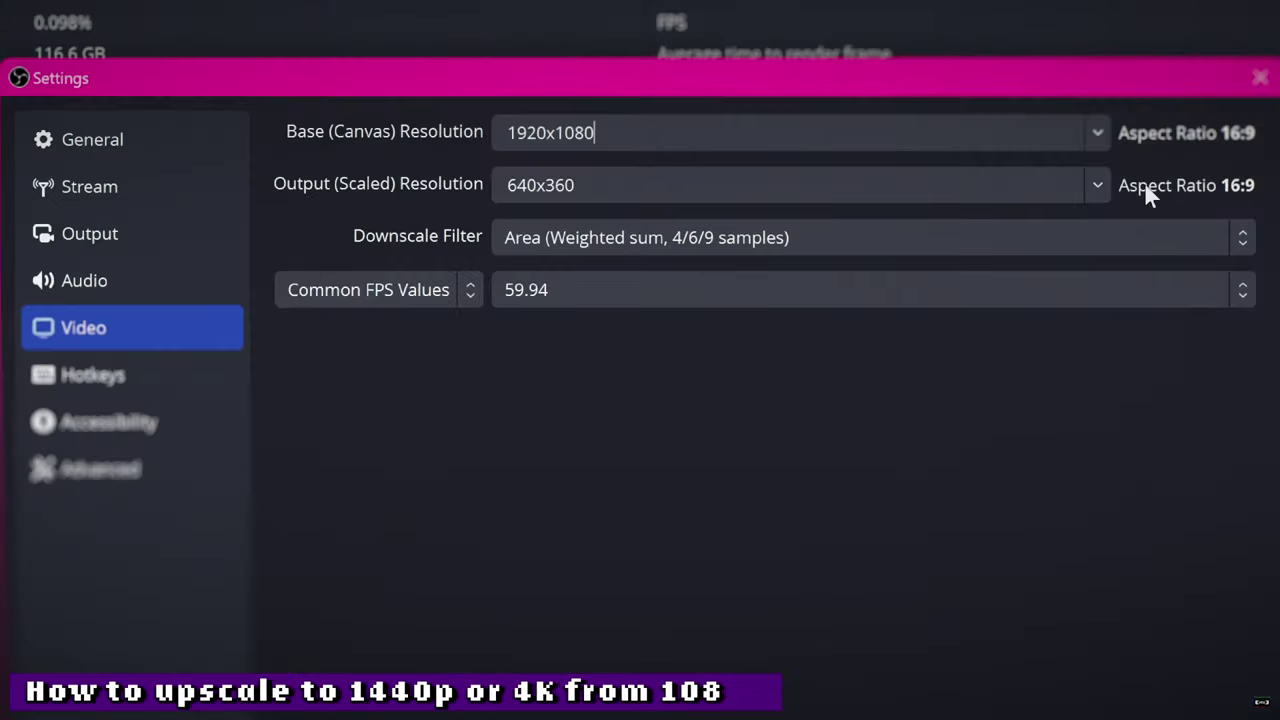
Enter 2560x1440 as the resolution value shown in the upscaling walkthrough.
click(1097, 185)
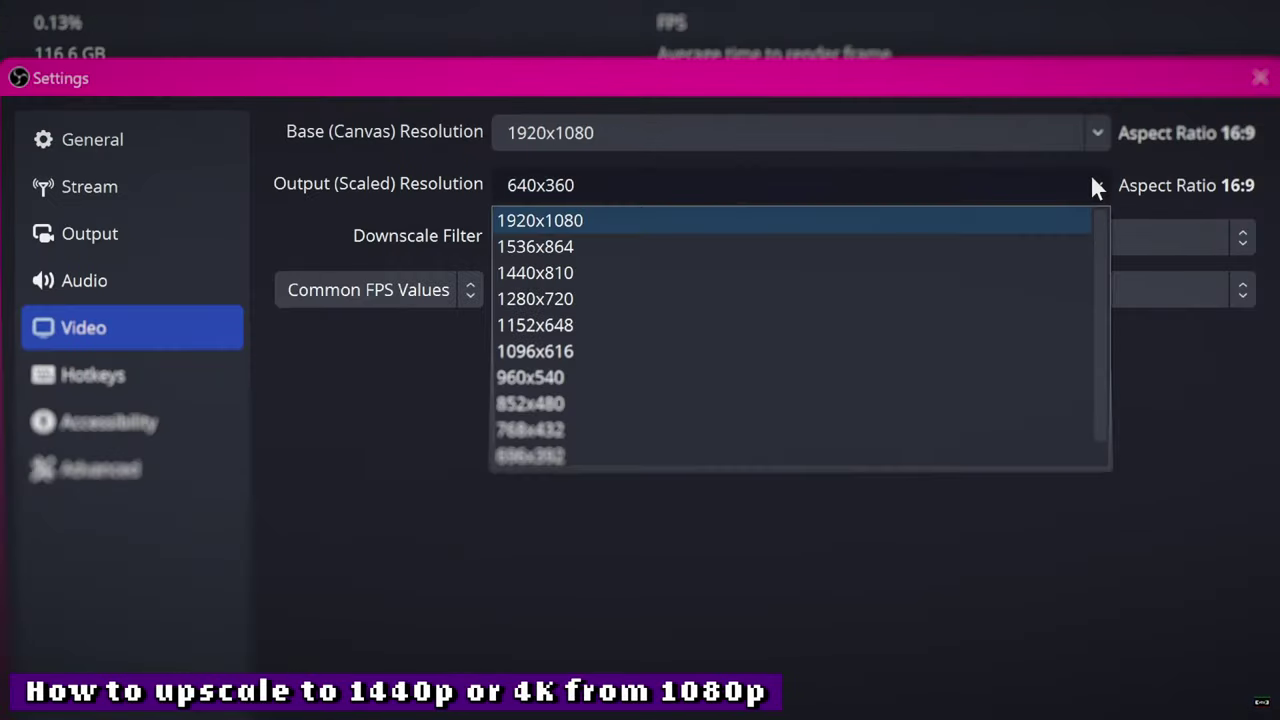
click(1064, 222)
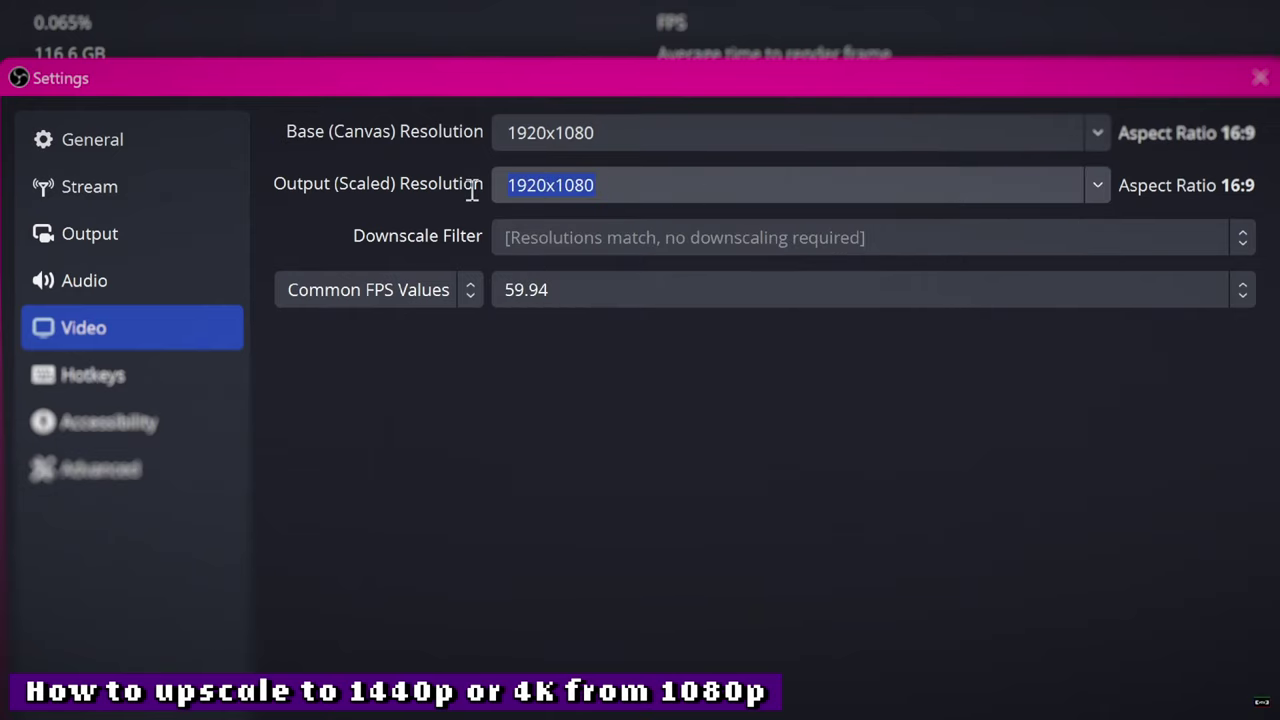
key(BackSpace)
text(21)
key(BackSpace)
key(BackSpace)
text(2560x)
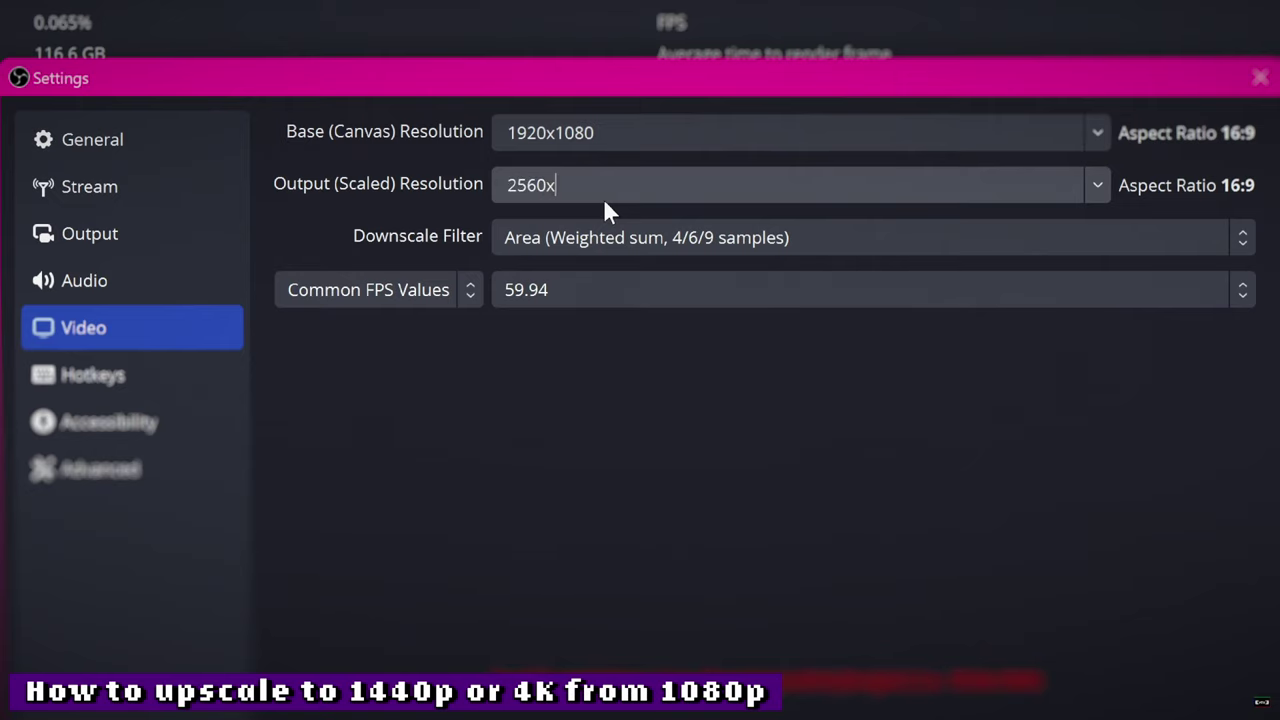
text(1440)
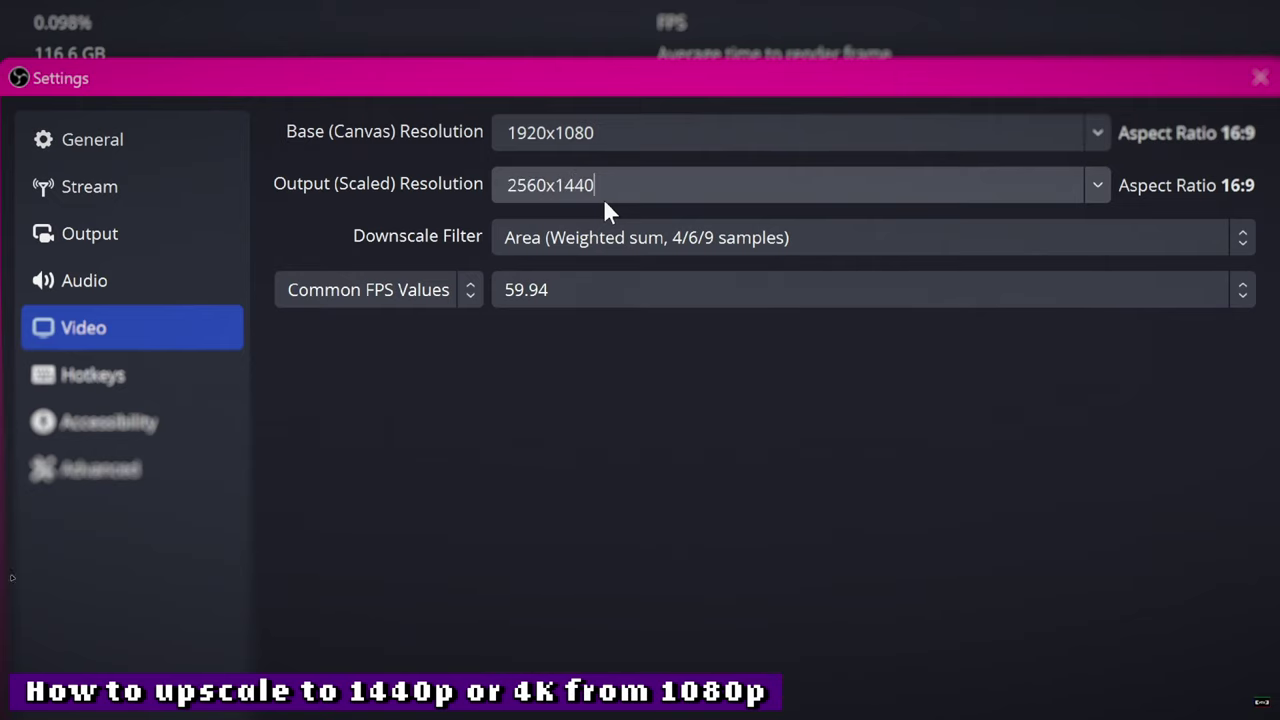
Change the resolution to 3840x2160, then resume the tutorial and stop it at 2:29.
key(BackSpace)
text(3840x2165)
key(BackSpace)
text(0)
key(space)
key(space)
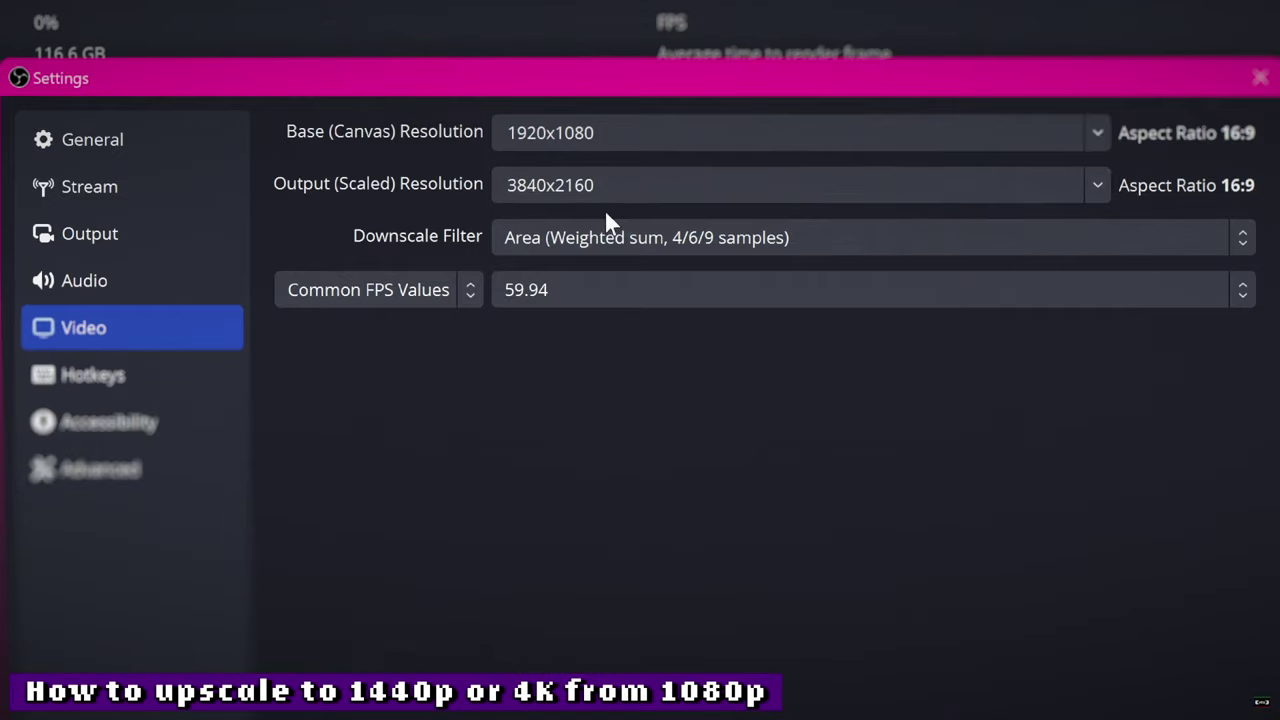
click(610, 240)
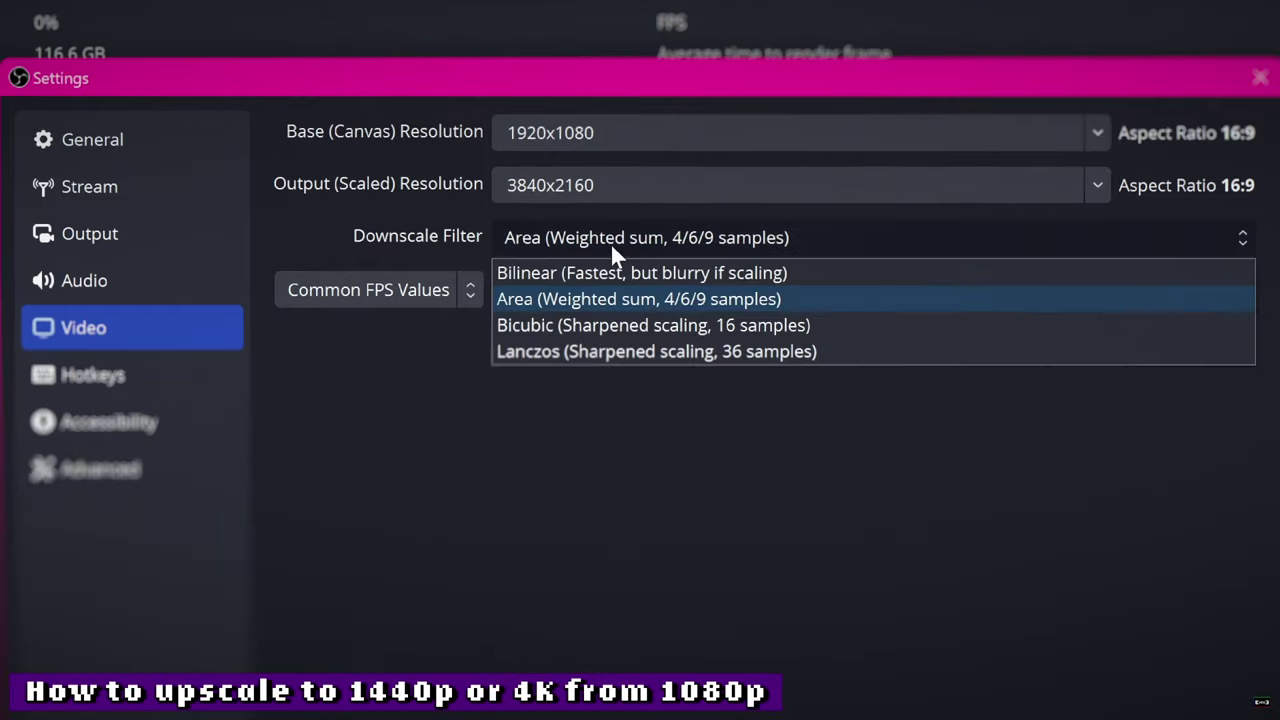
click(587, 298)
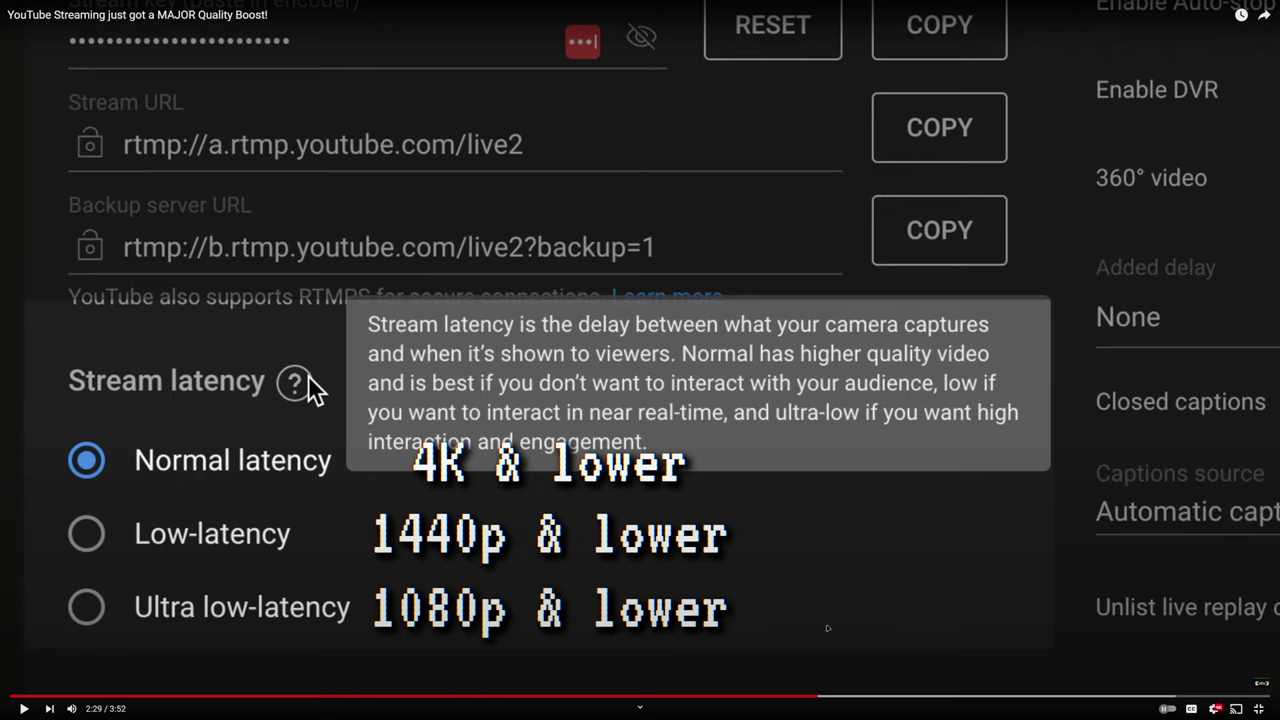
Seek the tutorial to 2:22, then to 2:26 on the stream key and latency page.
click(781, 695)
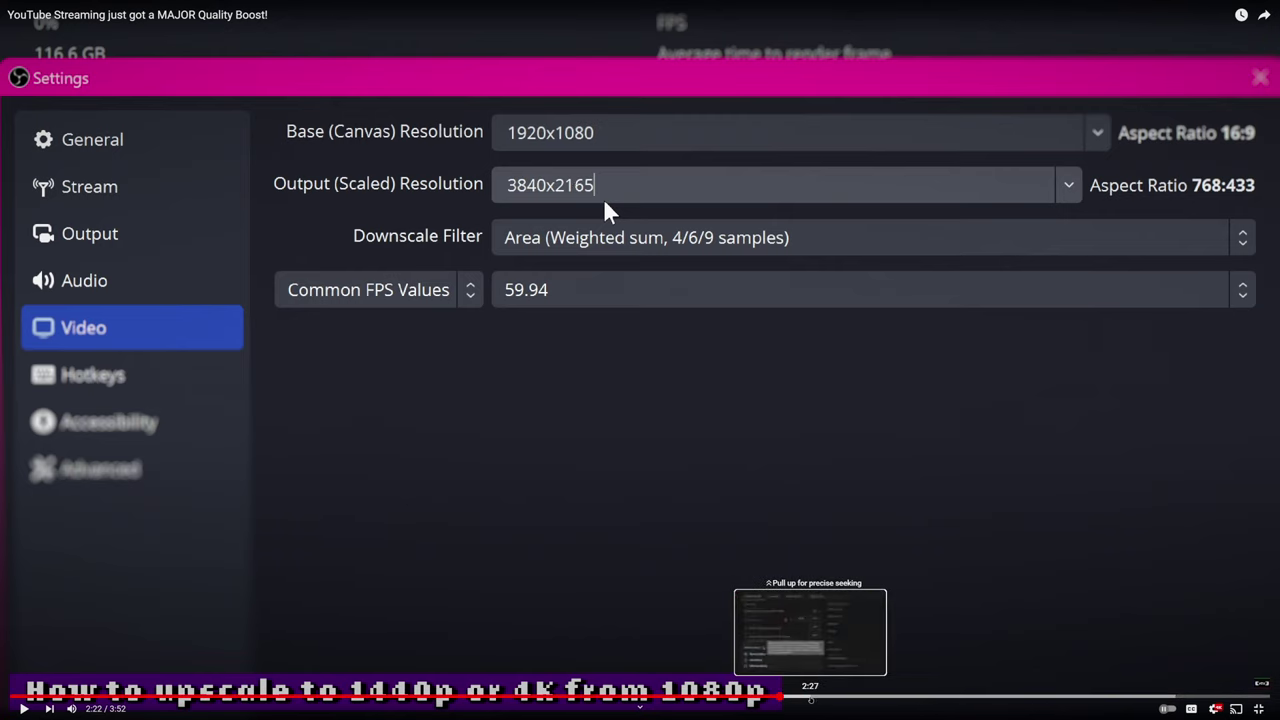
click(802, 697)
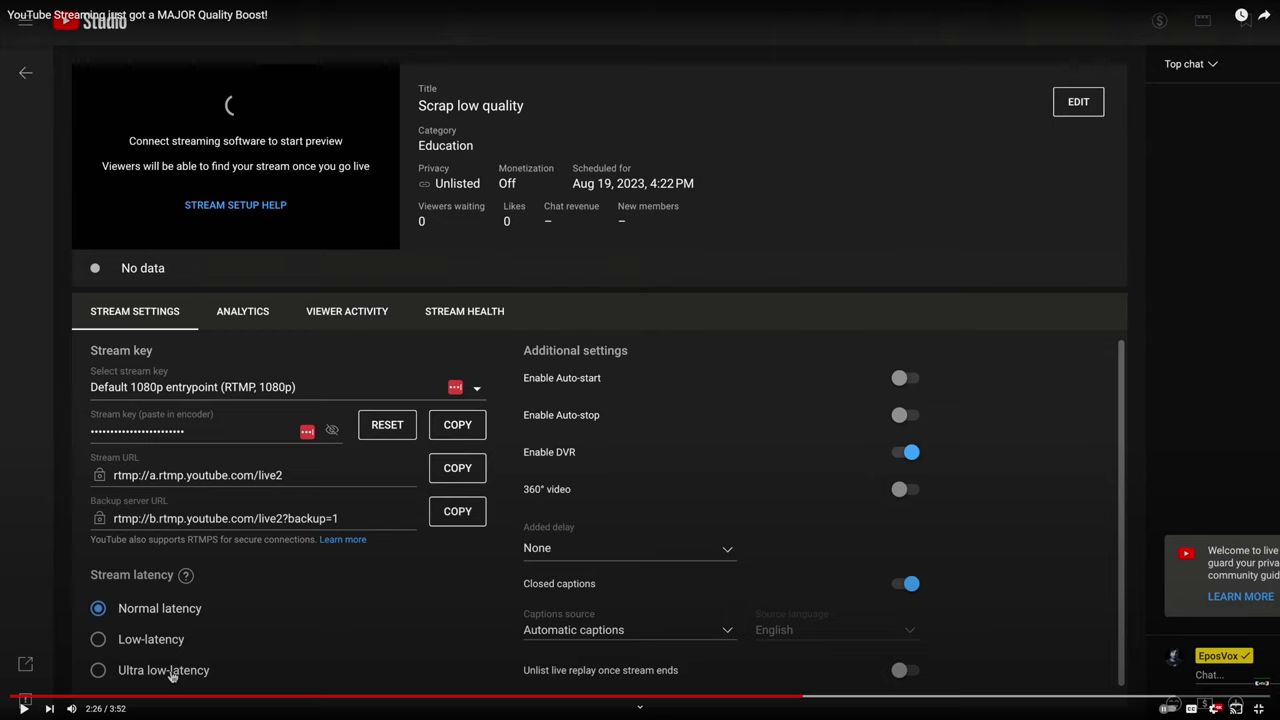
Resume playback through the bitrate suggestions and H264-vs-AV1 comparisons.
click(631, 341)
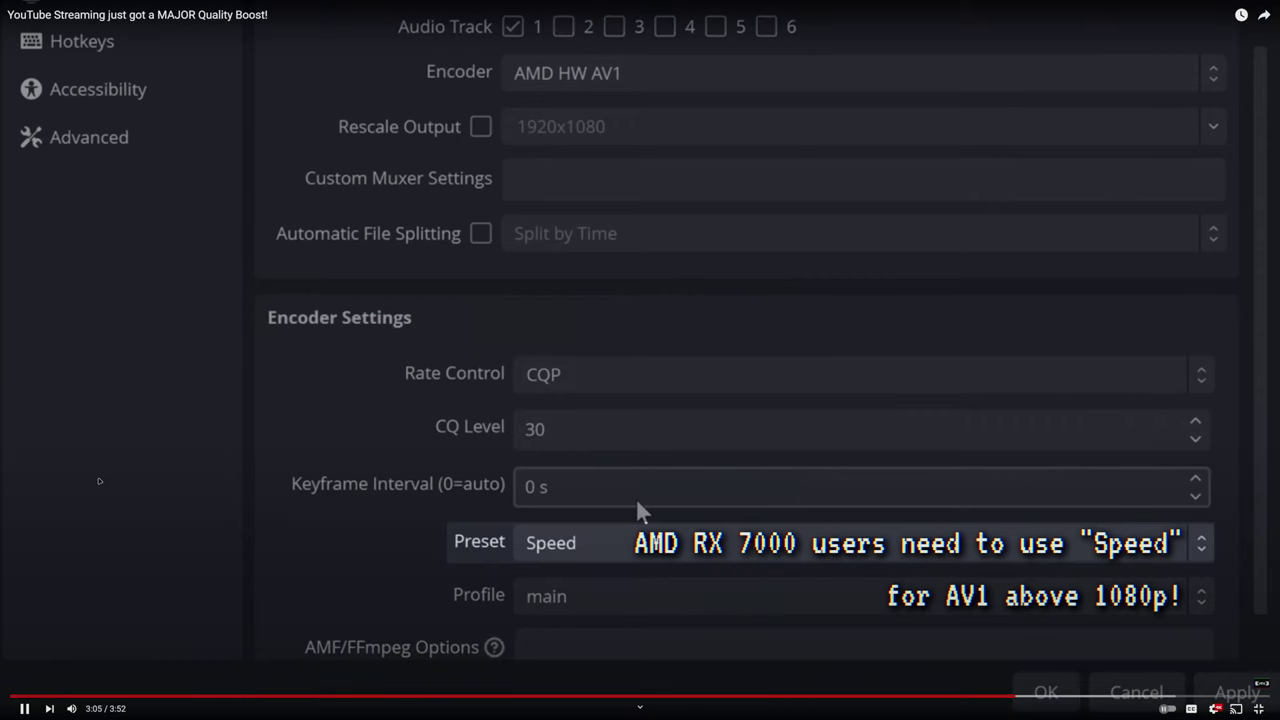
Pause the tutorial at 3:05, then resume it past the AMD AV1 encoder tip.
click(636, 498)
click(183, 504)
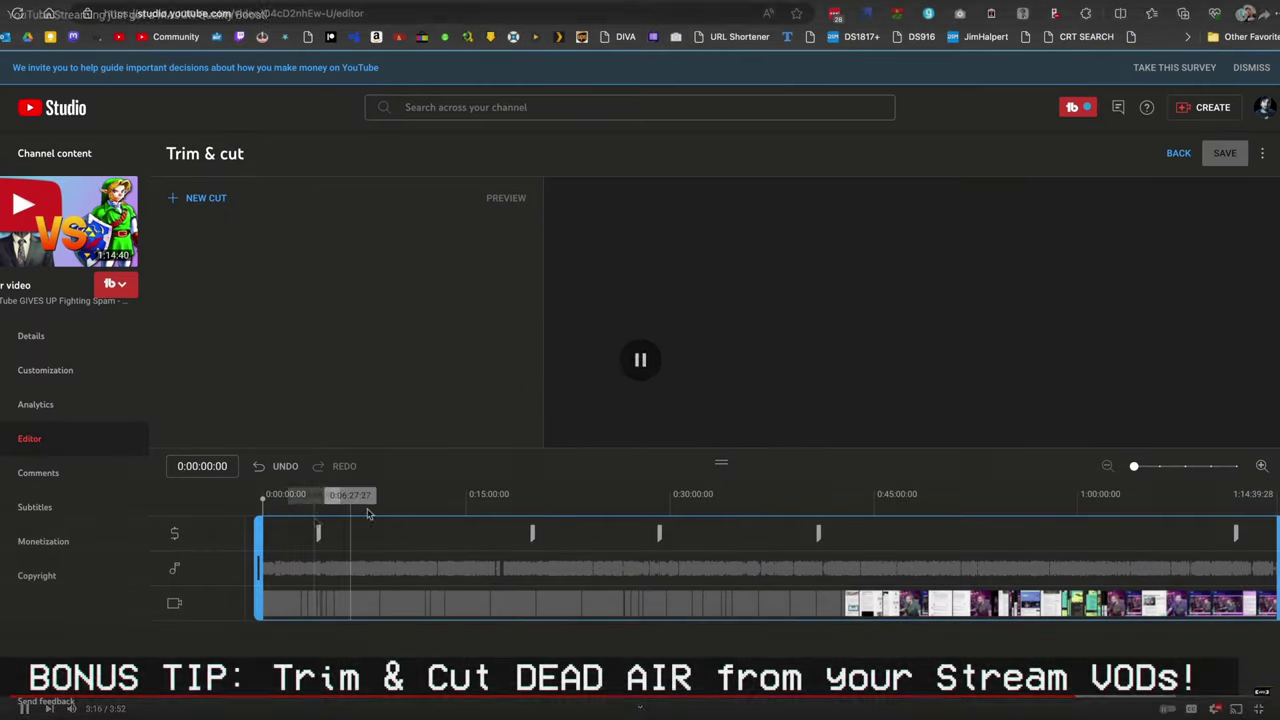
Pause and resume the tutorial, then operate the player until it sits at 3:43 on the OBS course promo.
key(space)
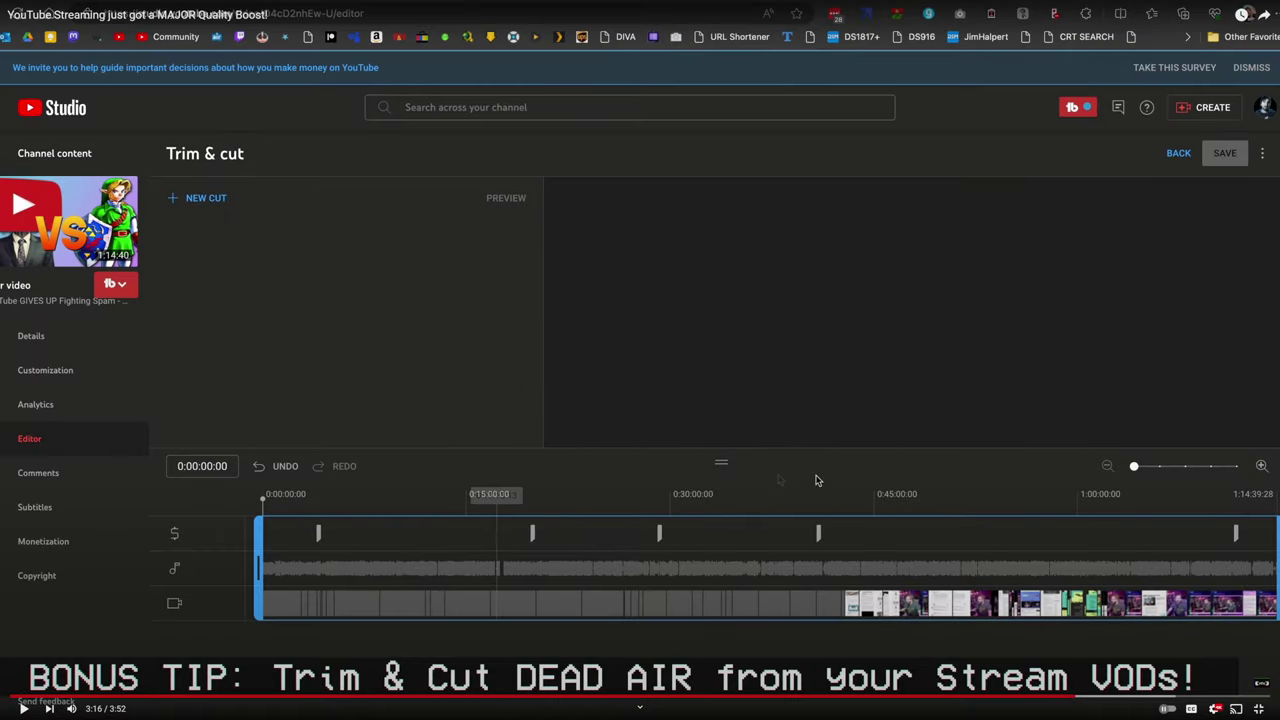
key(space)
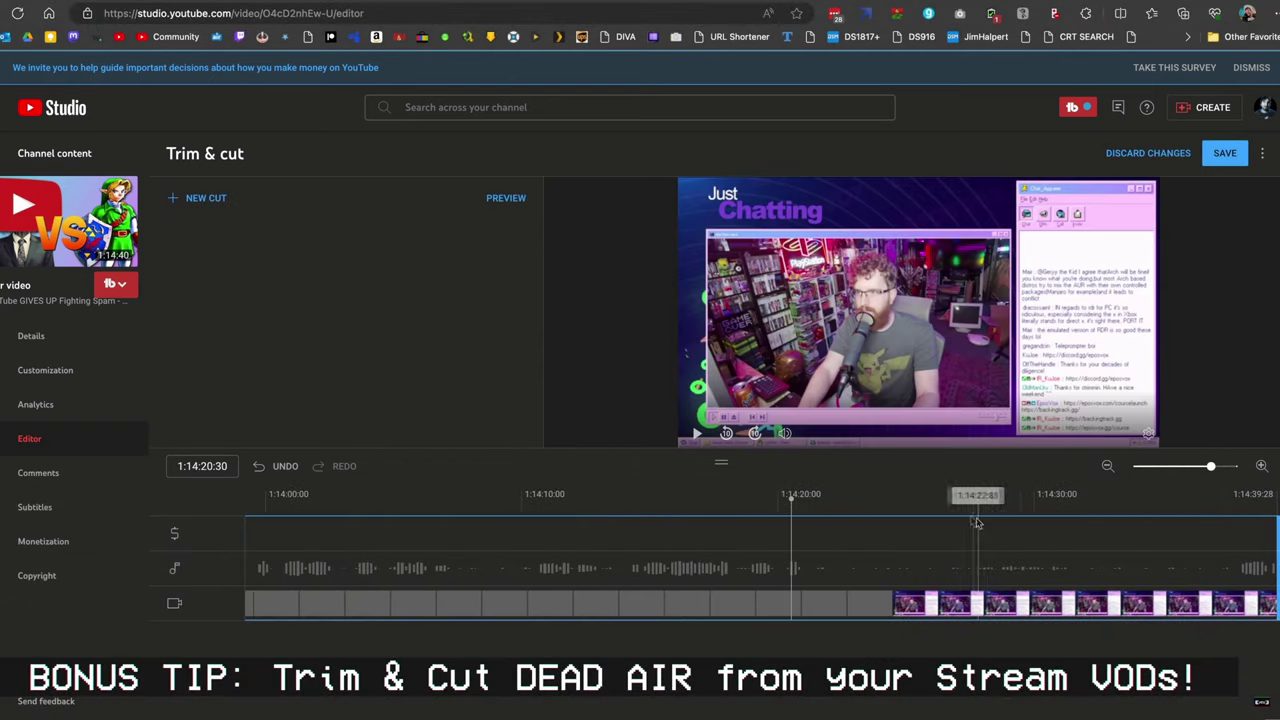
click(1210, 528)
drag(1273, 532, 829, 528)
drag(1211, 466, 1152, 472)
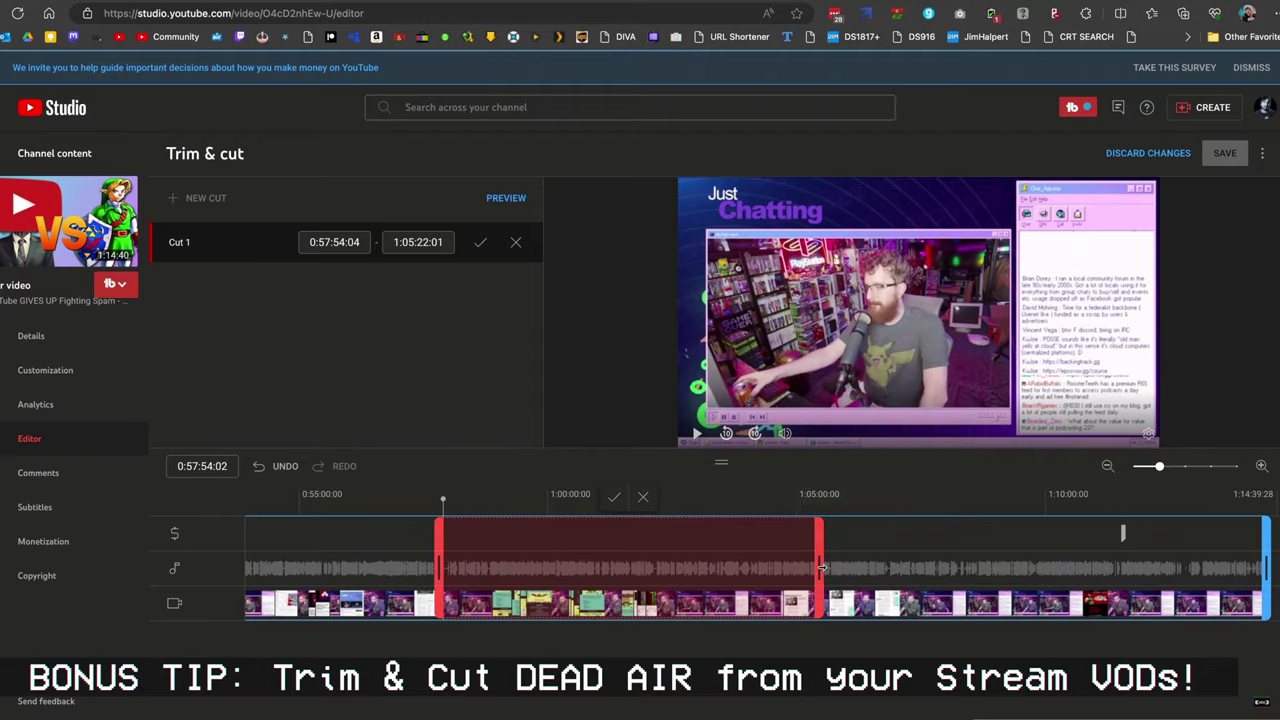
drag(820, 530, 528, 567)
click(443, 496)
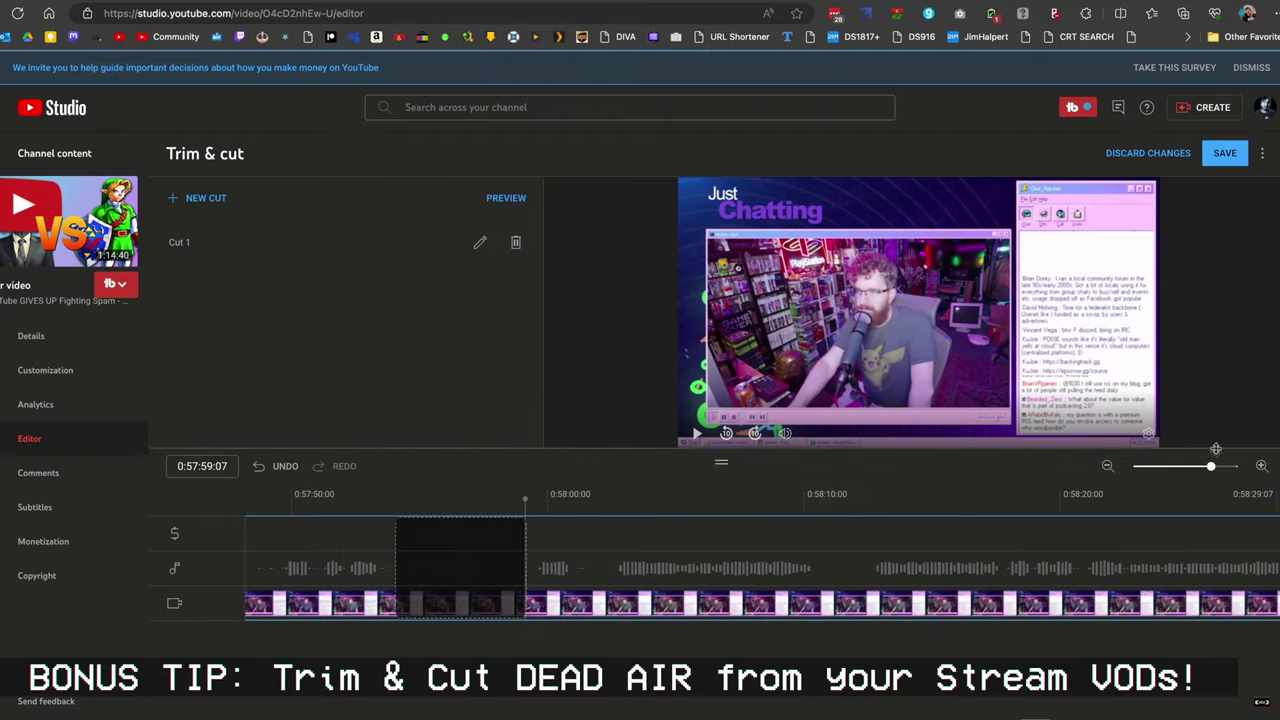
drag(1211, 466, 1134, 466)
click(1228, 155)
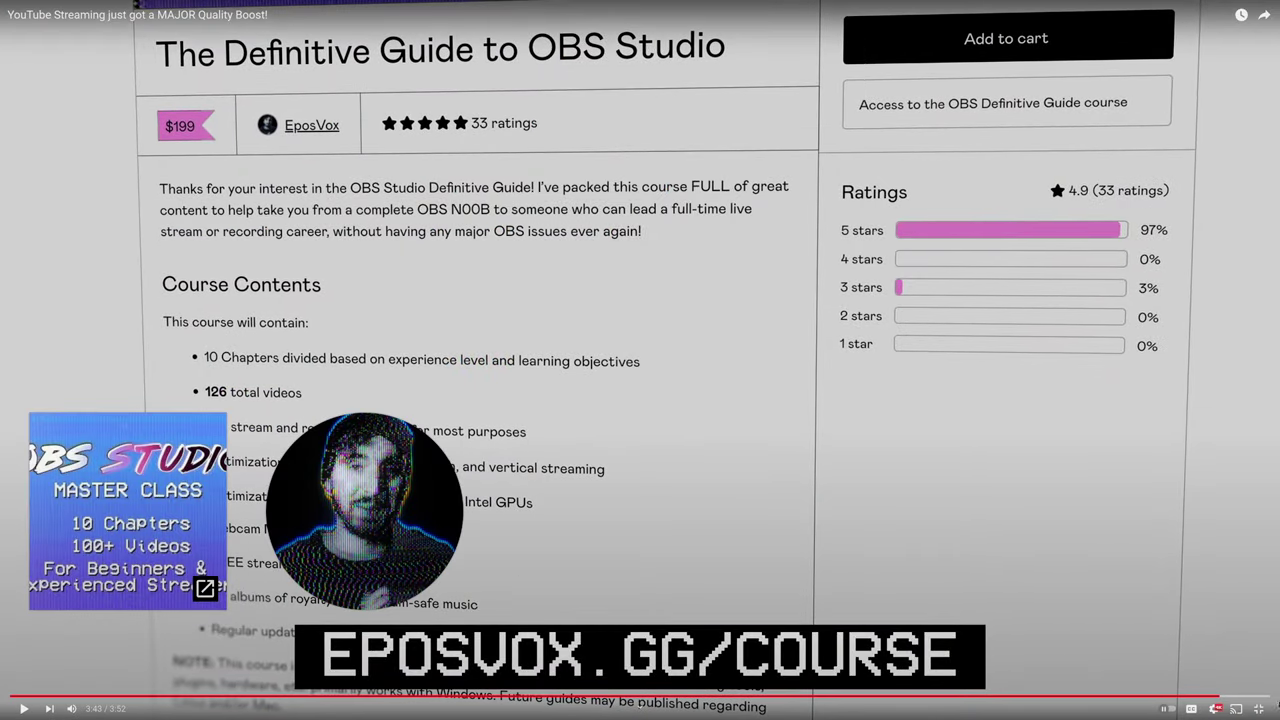
Exit full screen and switch to the 'This might be my FAVORITE OBS update' video.
click(1258, 708)
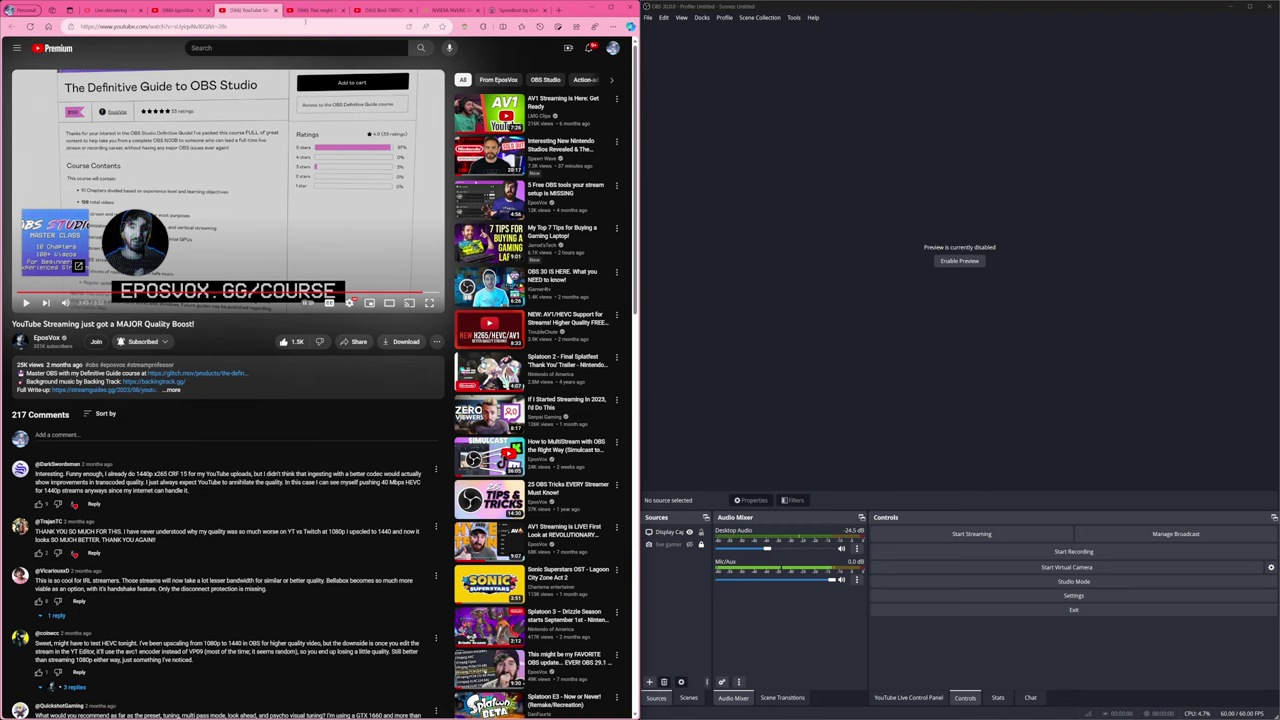
click(305, 14)
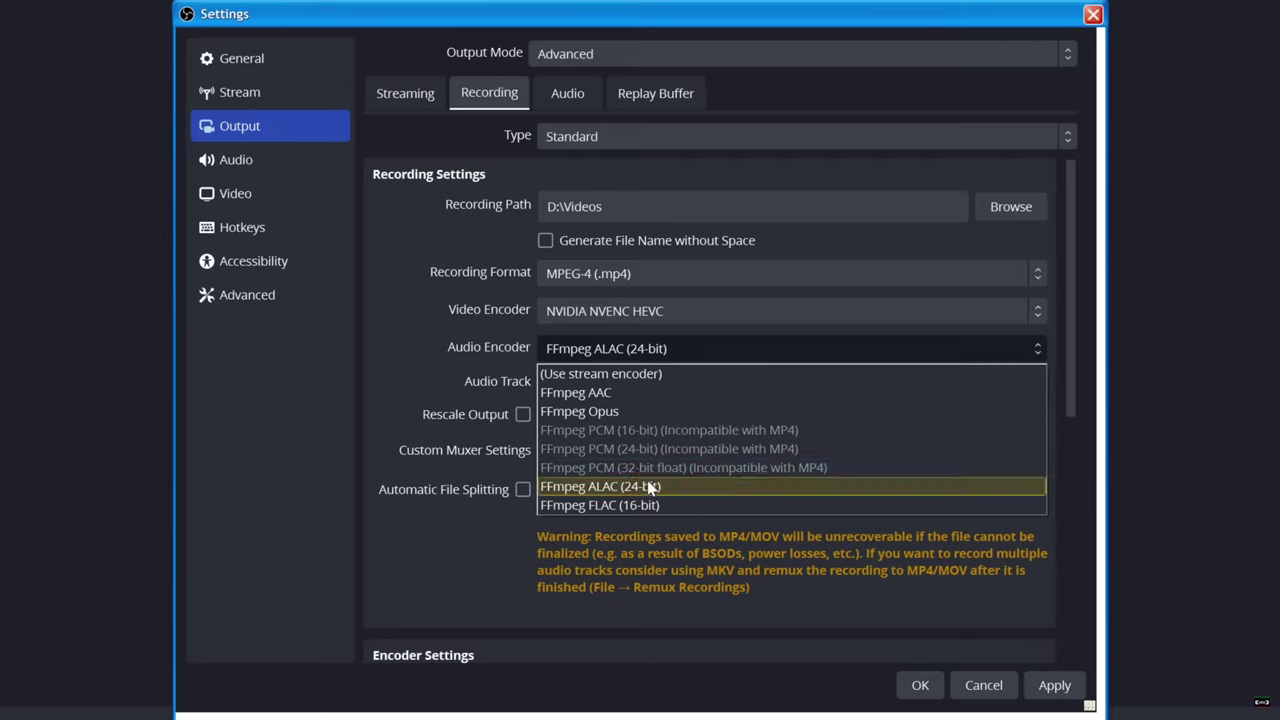
click(647, 486)
click(640, 350)
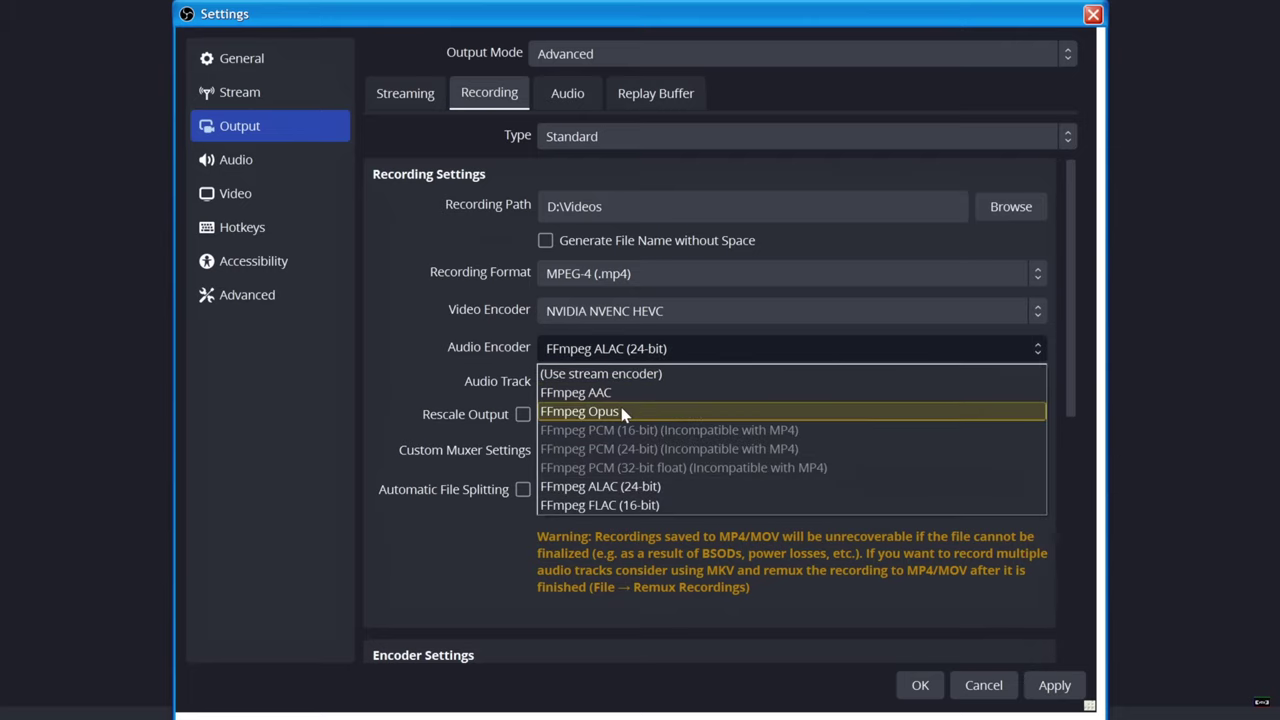
click(621, 409)
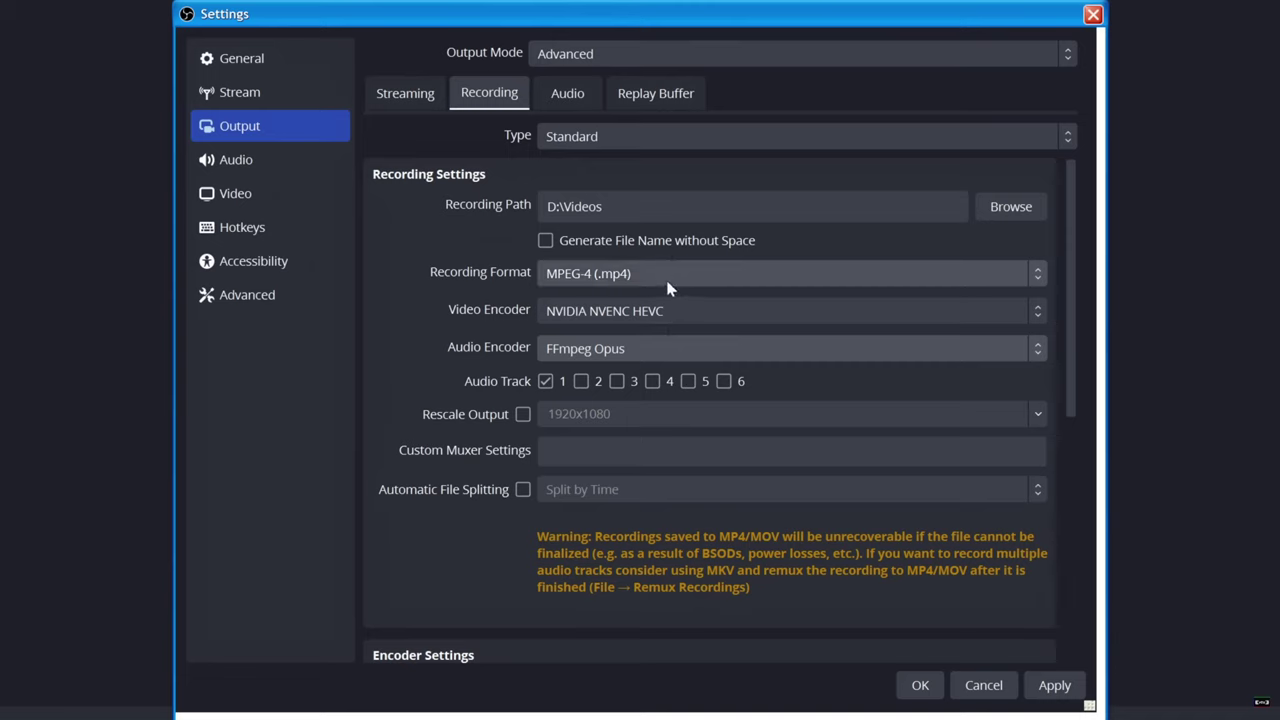
click(669, 285)
click(640, 358)
click(640, 358)
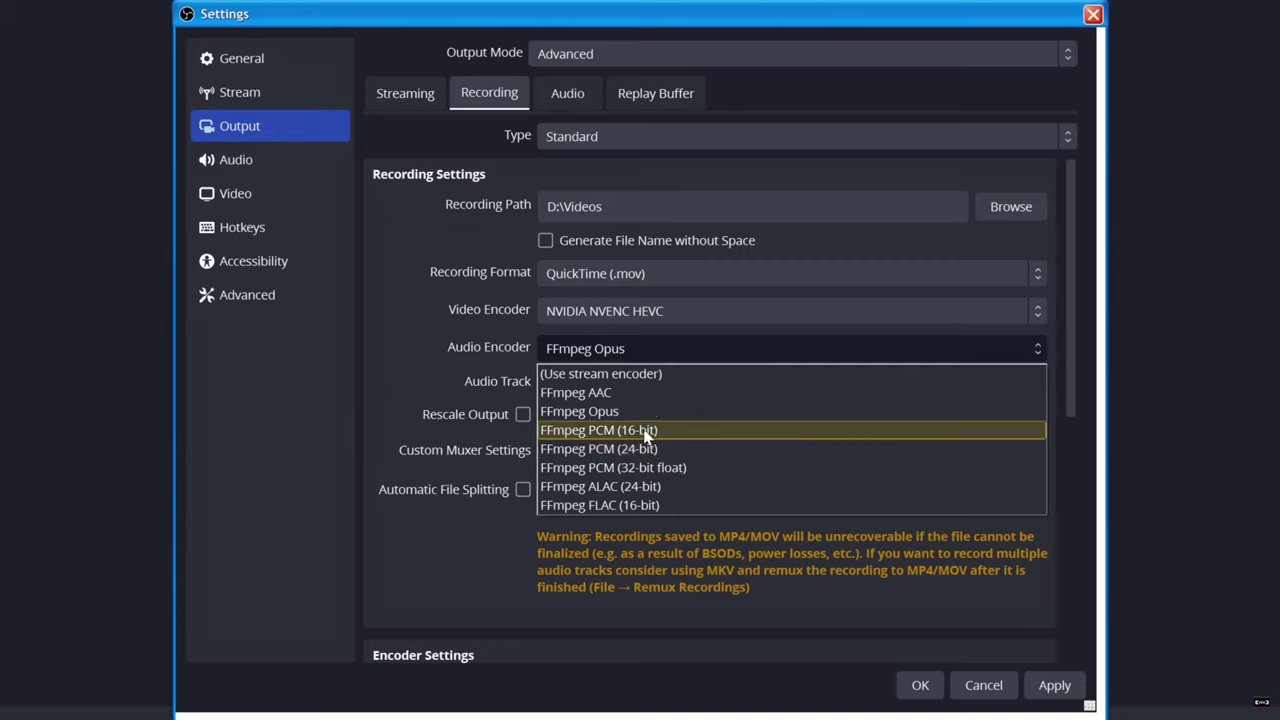
click(650, 467)
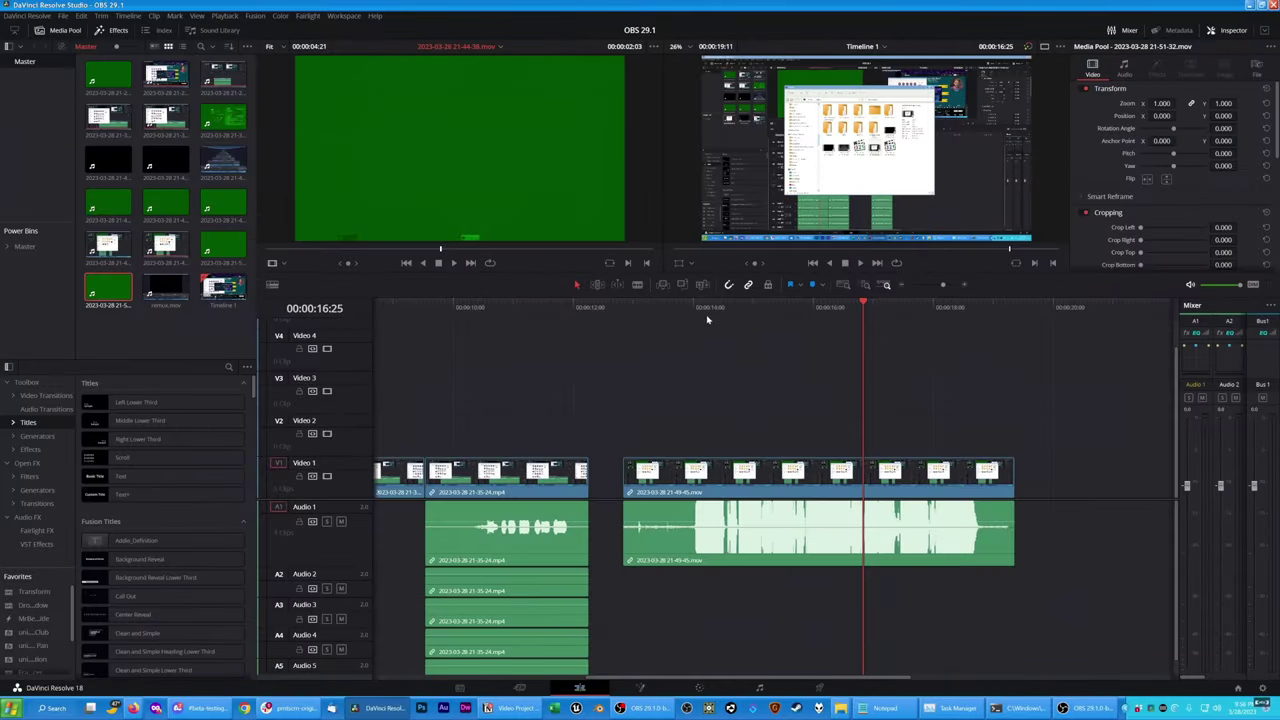
click(707, 307)
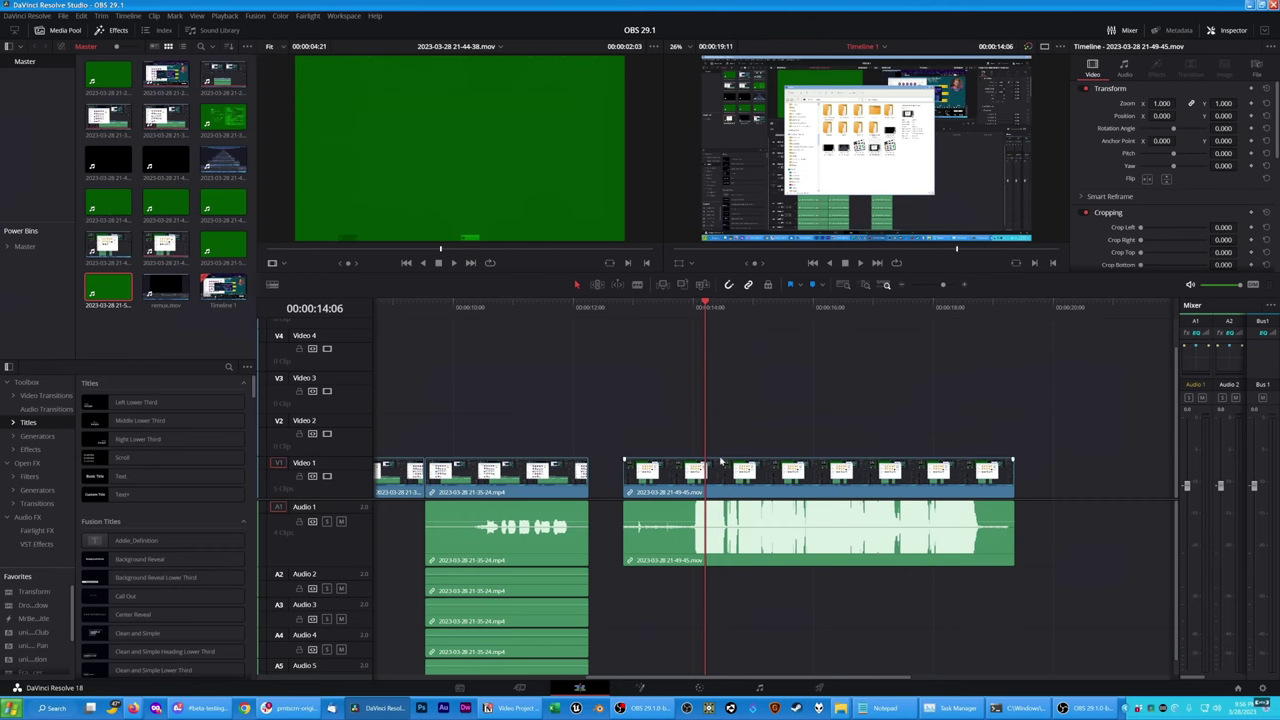
click(1124, 68)
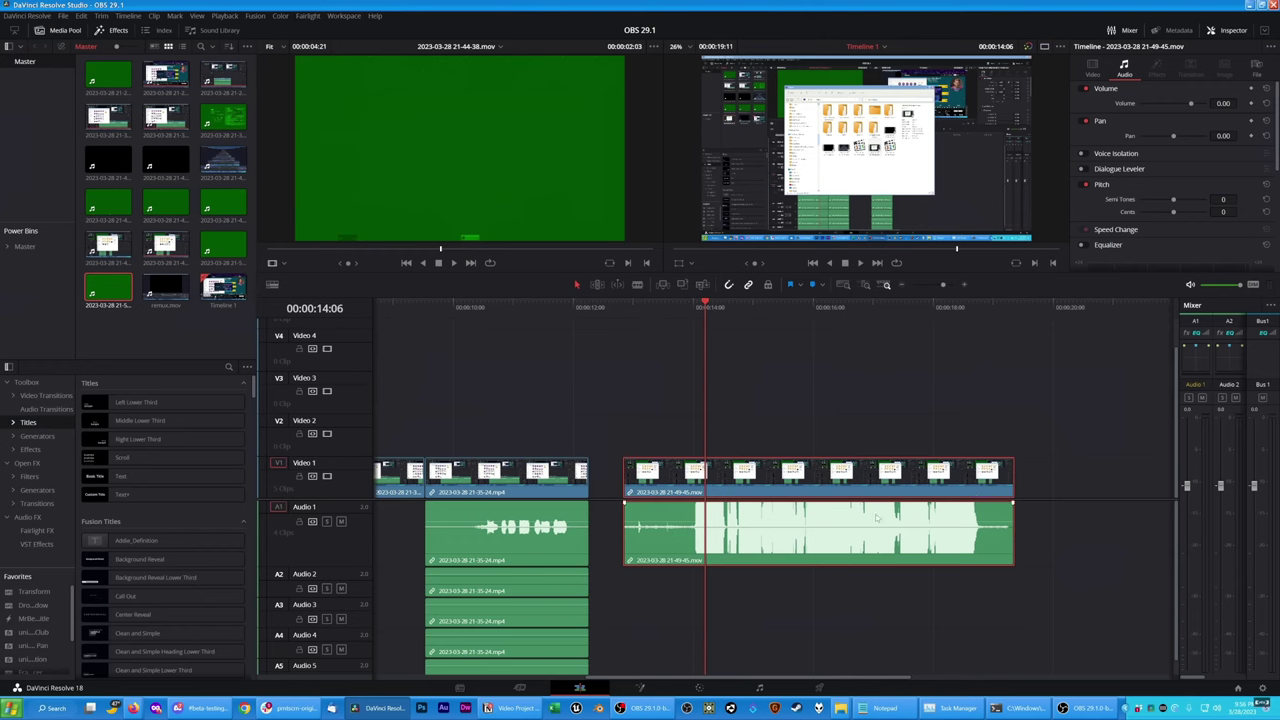
scroll(723, 350, up, 4)
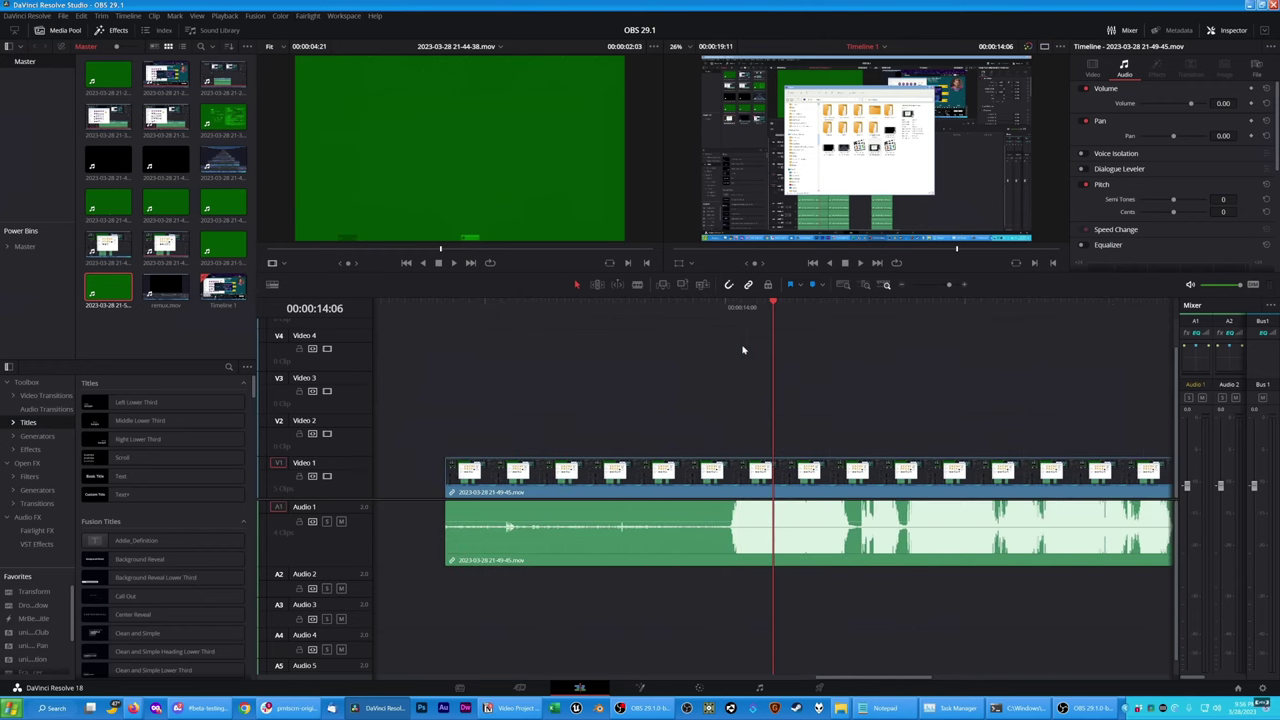
click(748, 309)
key(space)
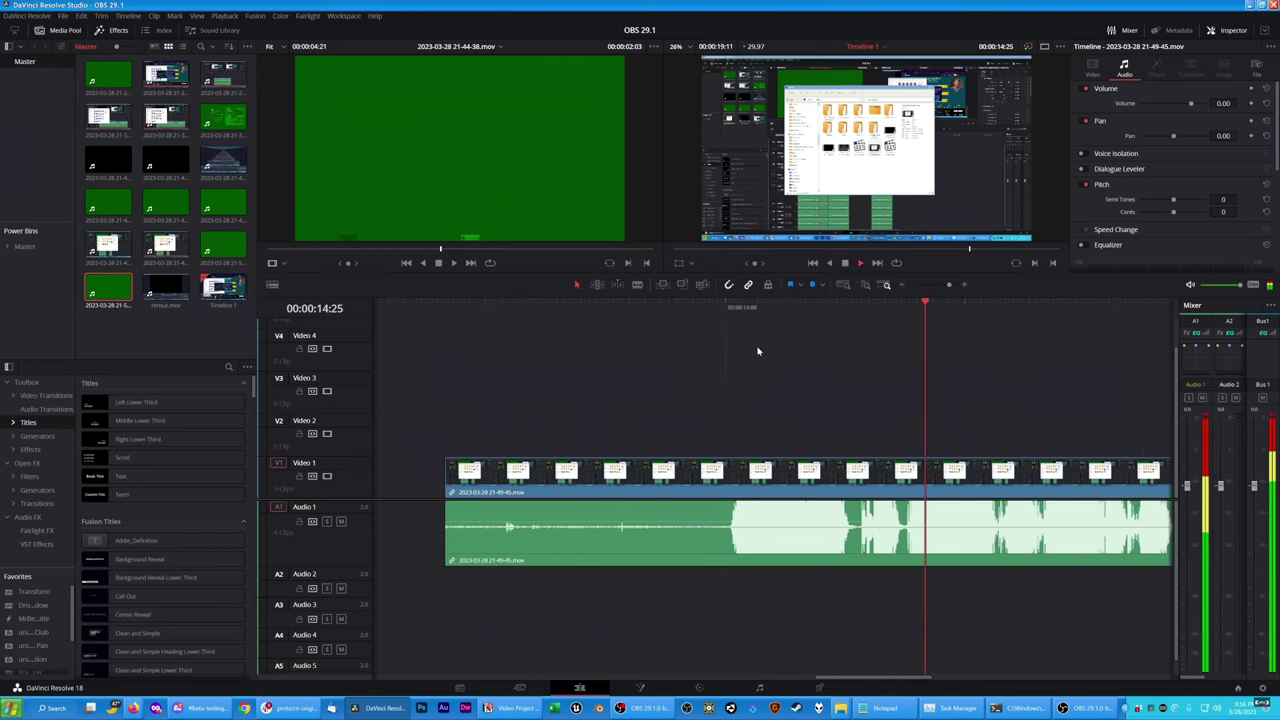
scroll(740, 312, down, 2)
scroll(740, 312, down, 2)
key(space)
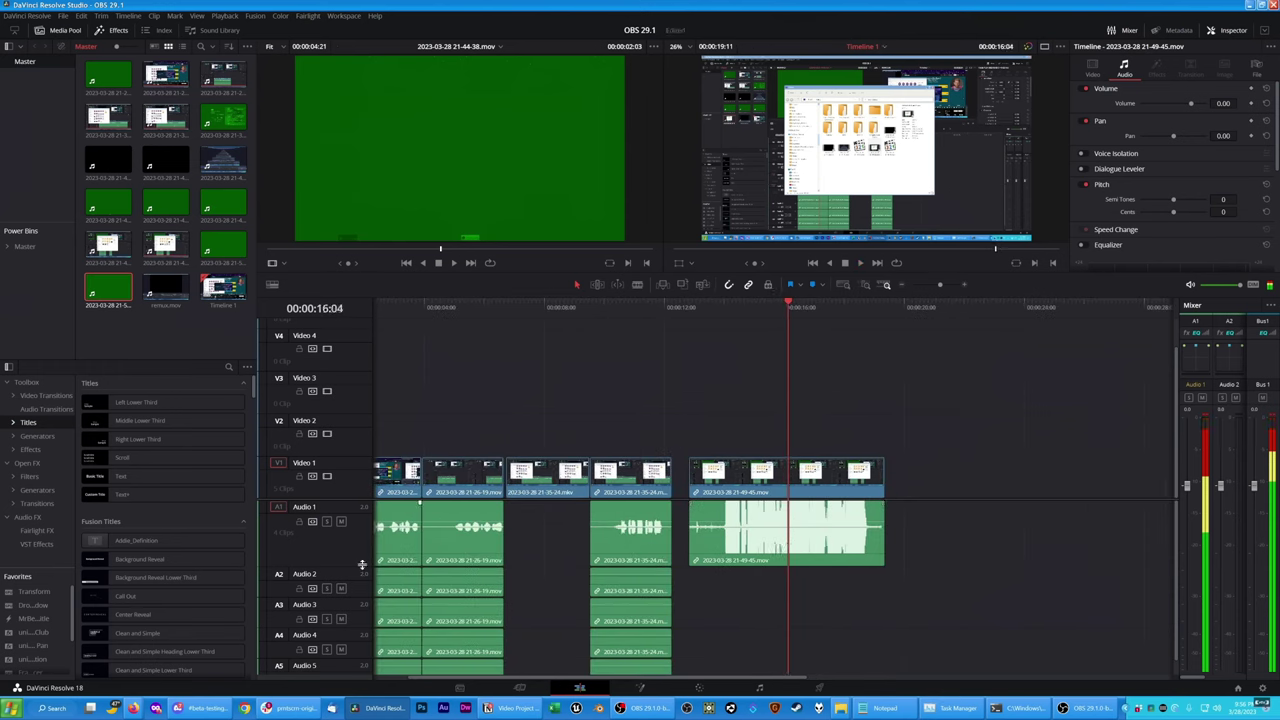
drag(360, 567, 364, 621)
scroll(760, 560, up, 4)
drag(707, 547, 707, 568)
click(525, 308)
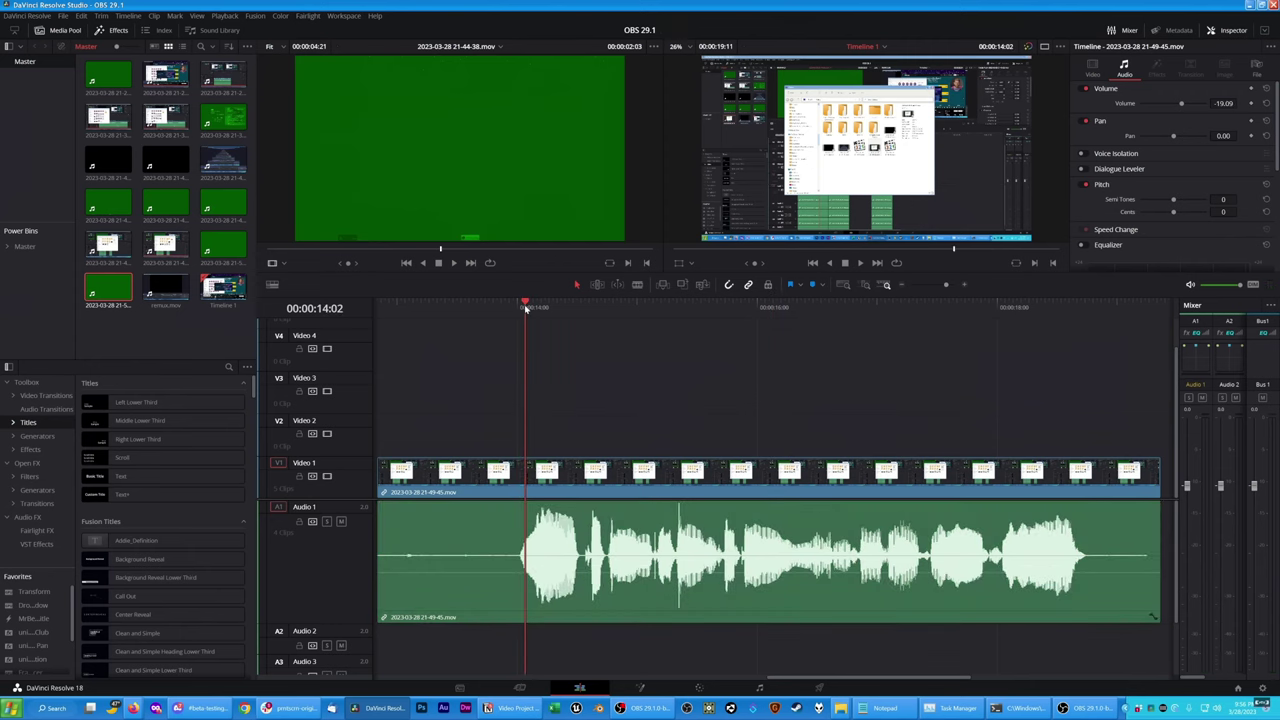
key(space)
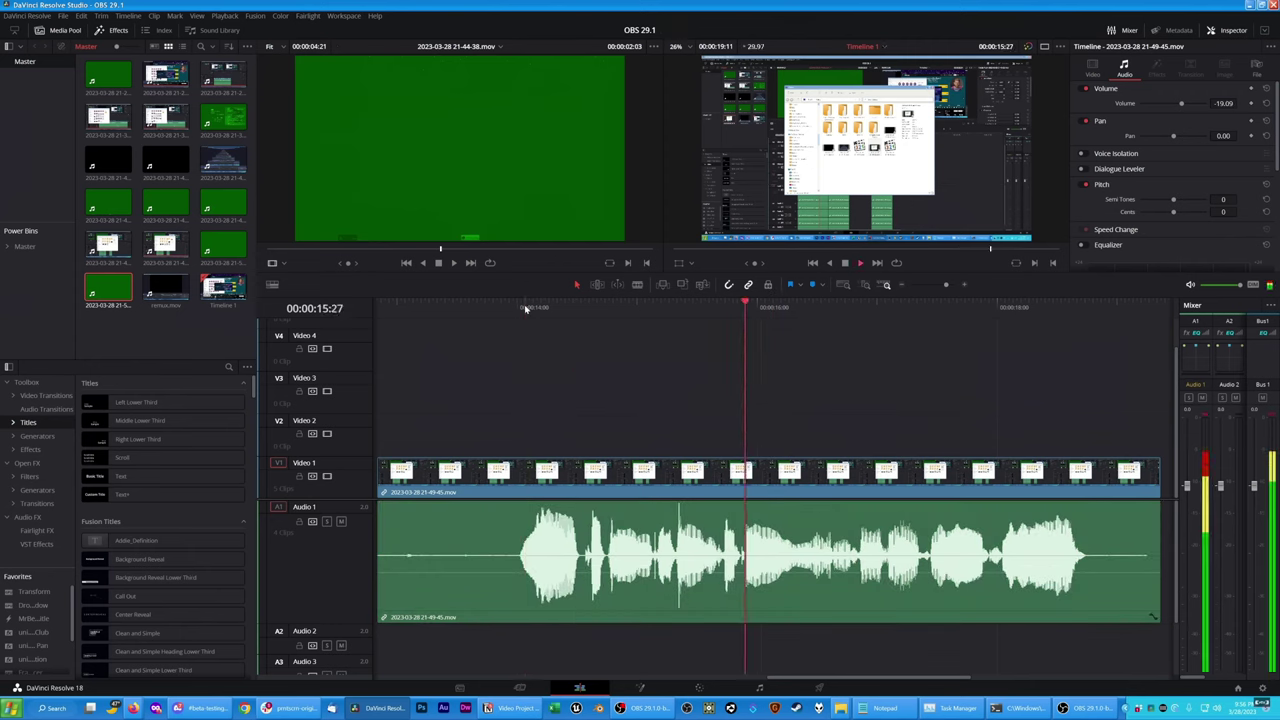
key(space)
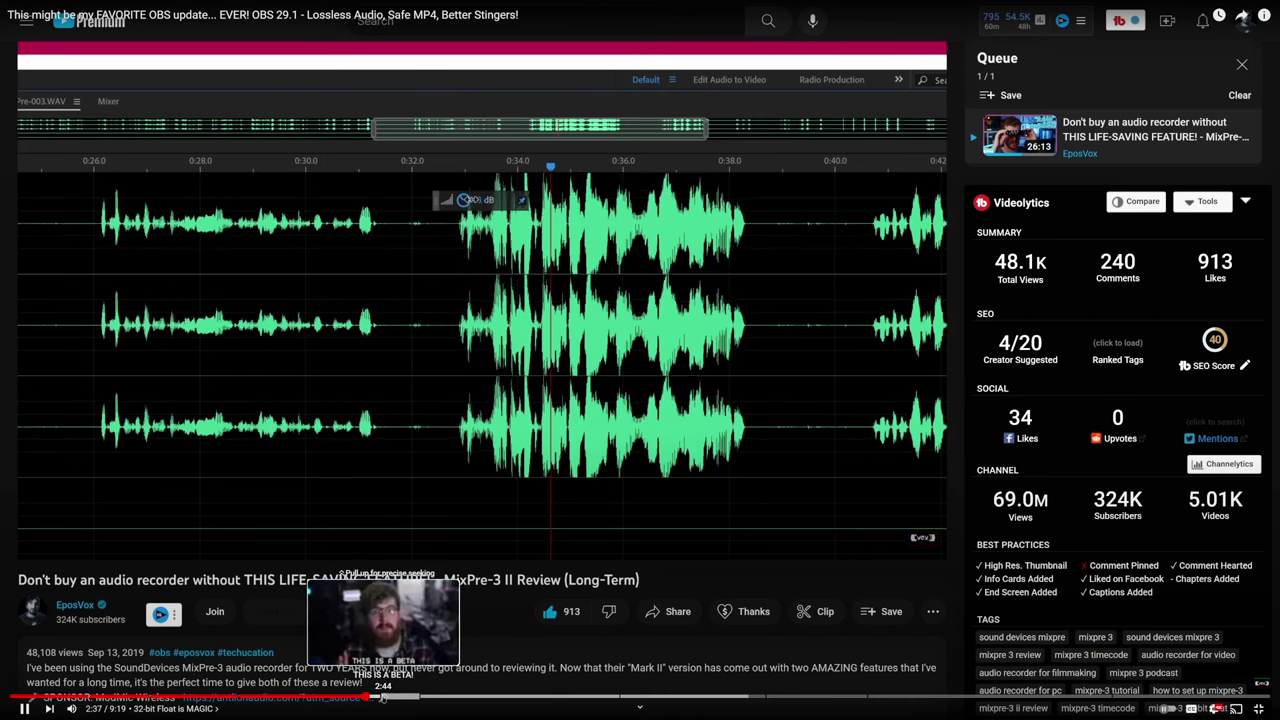
Pause the OBS 29.1 video at 2:39, on the gain lowered to -7.5 dB waveform demo.
key(space)
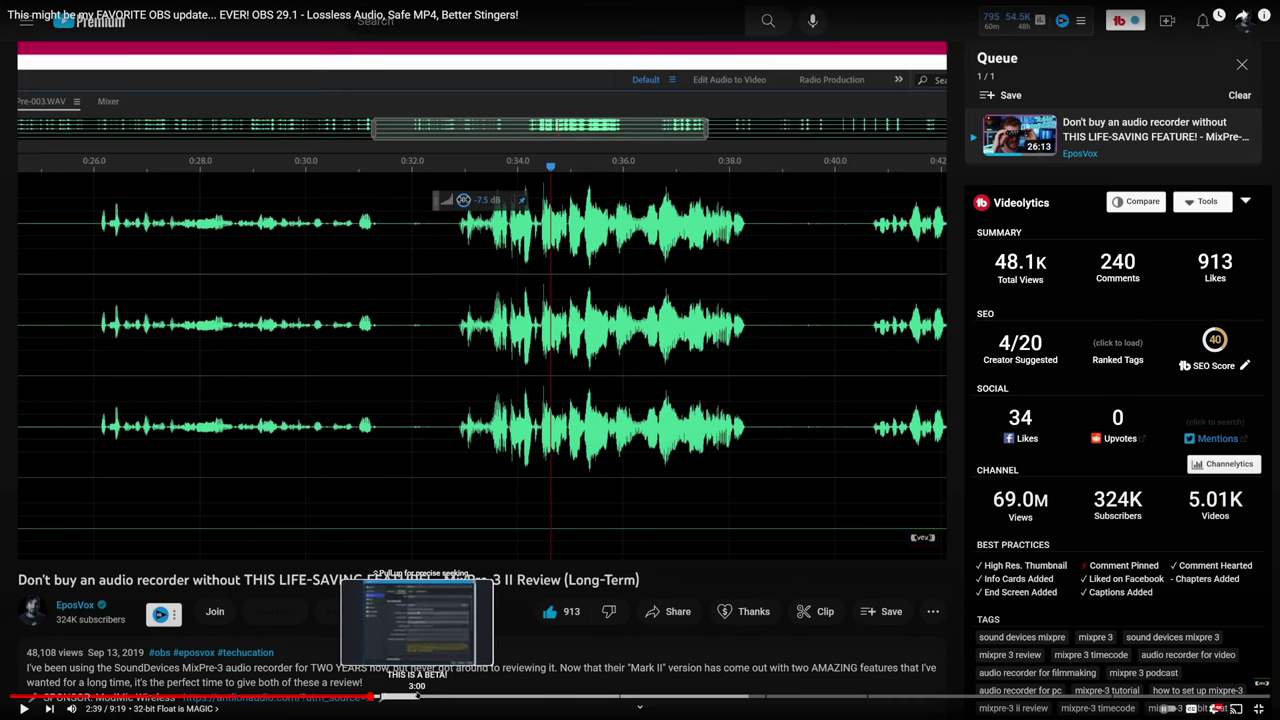
Jump to about 3:00 and watch the corruption-safe MOV & MP4 containers chapter full screen.
click(420, 696)
key(f)
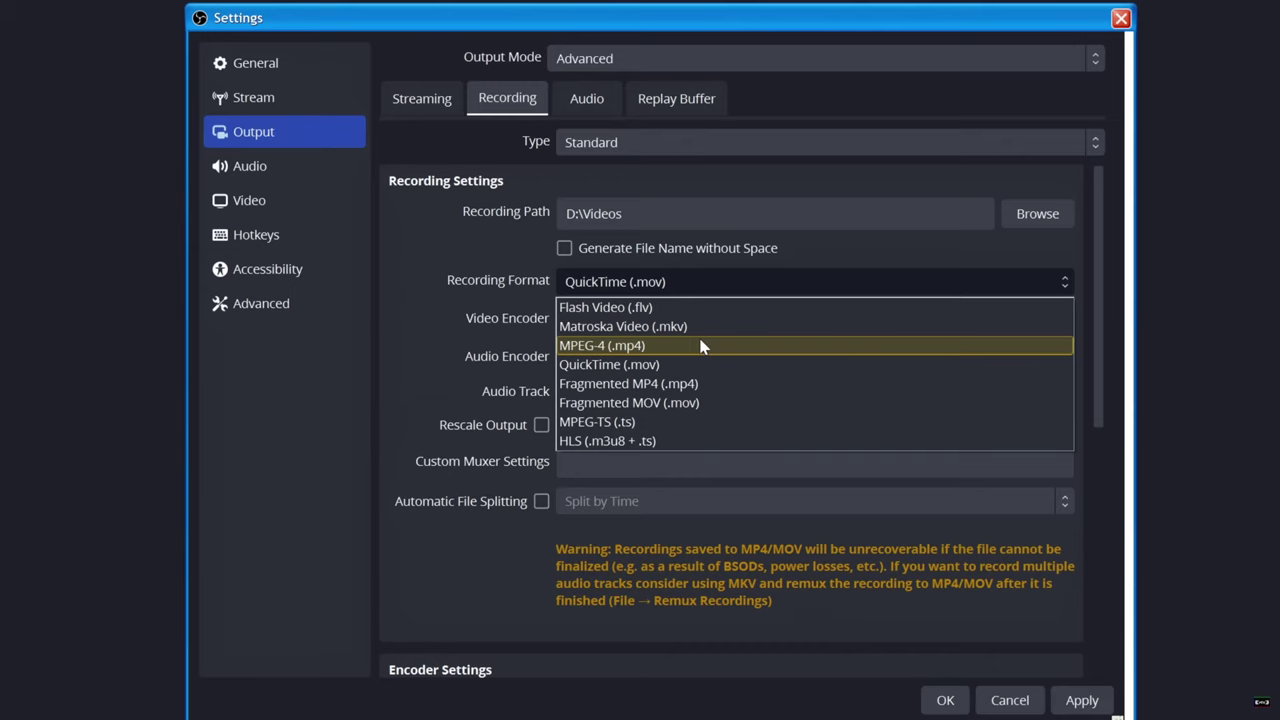
click(676, 386)
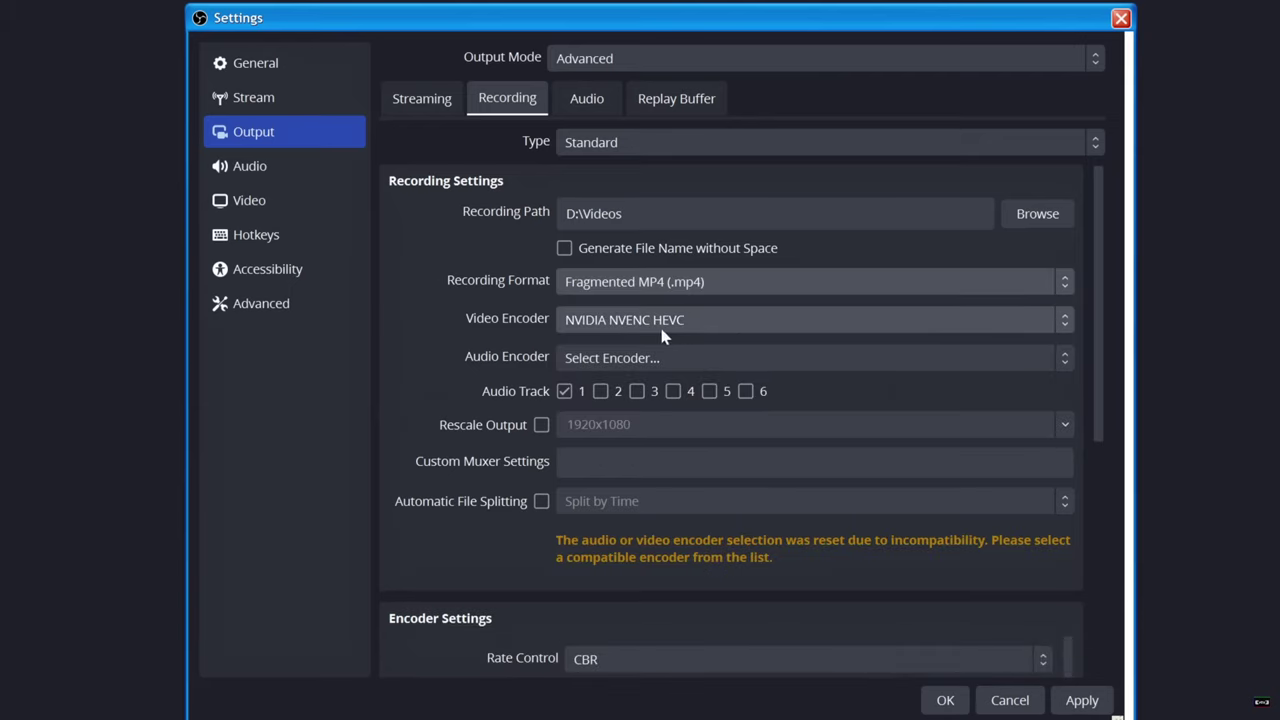
click(666, 269)
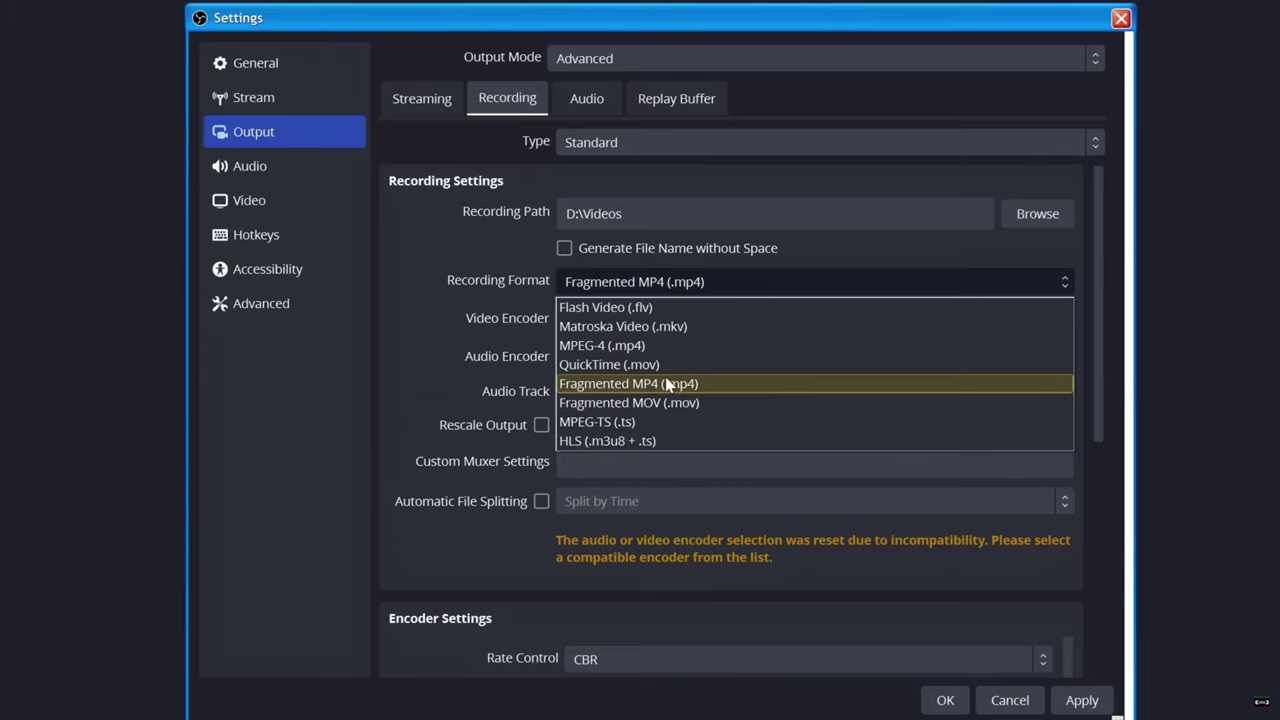
click(672, 400)
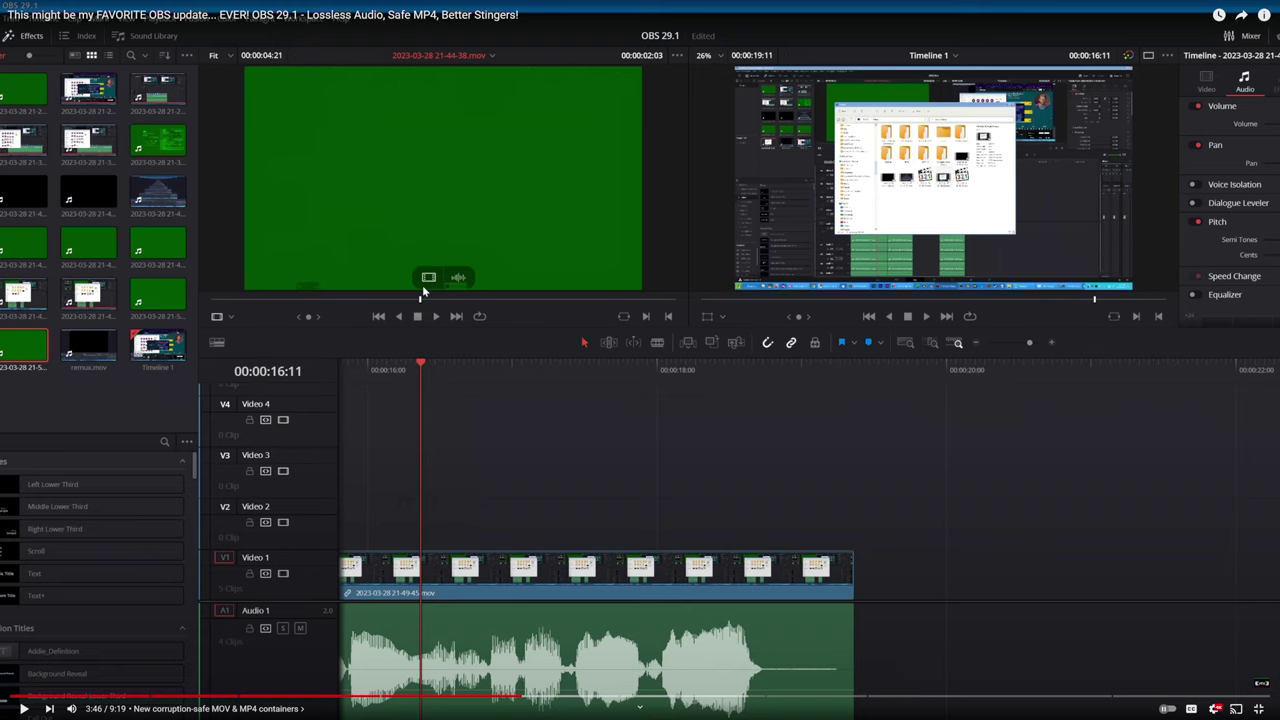
Resume playback through 5:17, where Fragmented MP4 with FFmpeg ALAC (24-bit) audio is shown.
key(space)
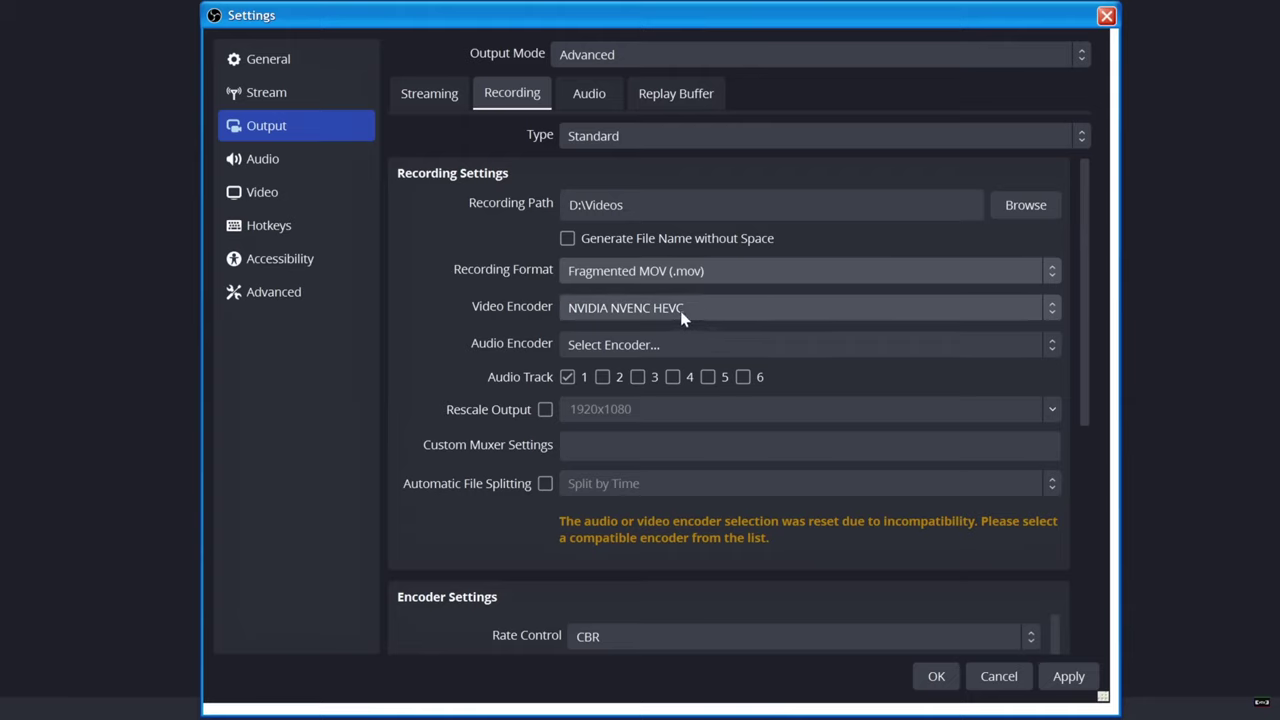
mouse_move(666, 268)
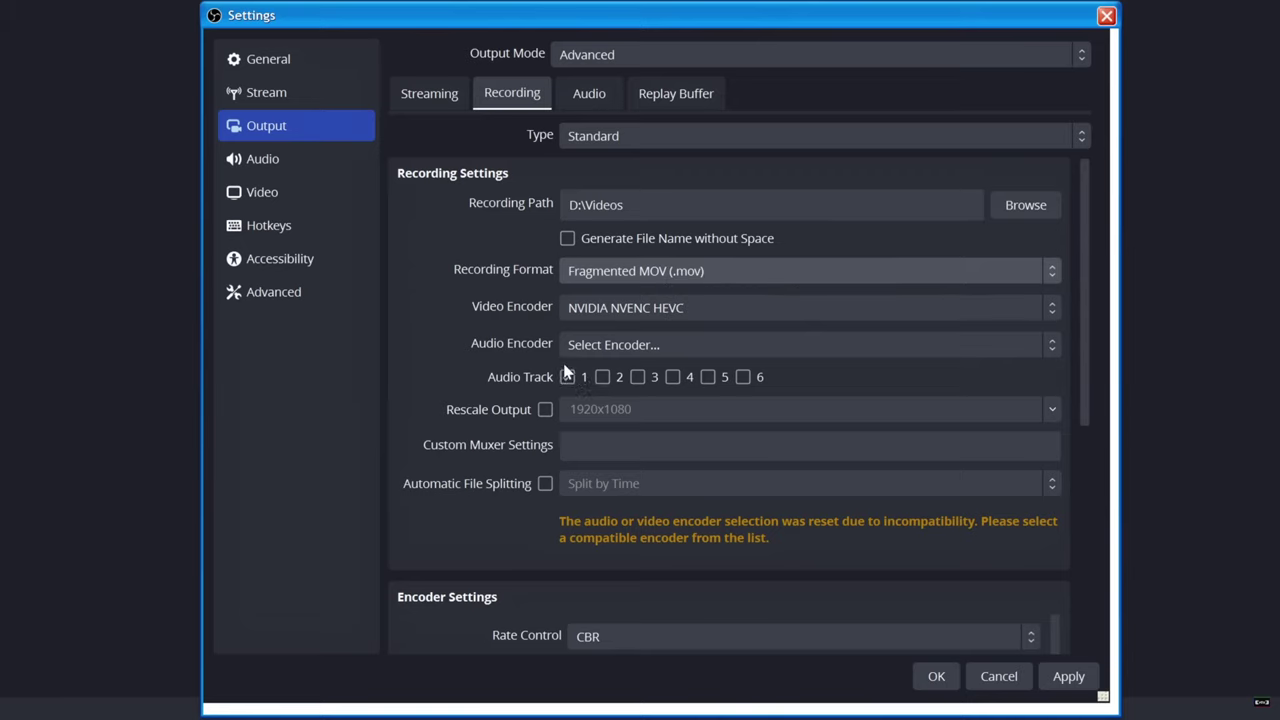
click(609, 345)
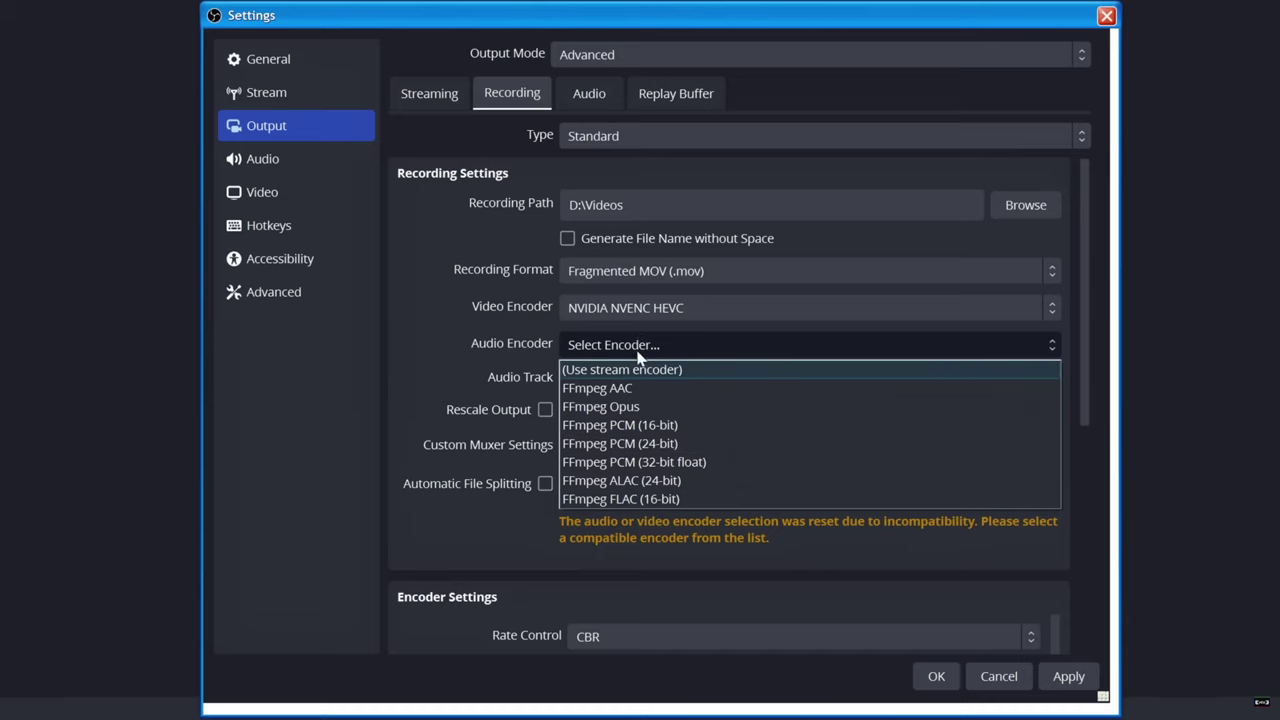
click(477, 281)
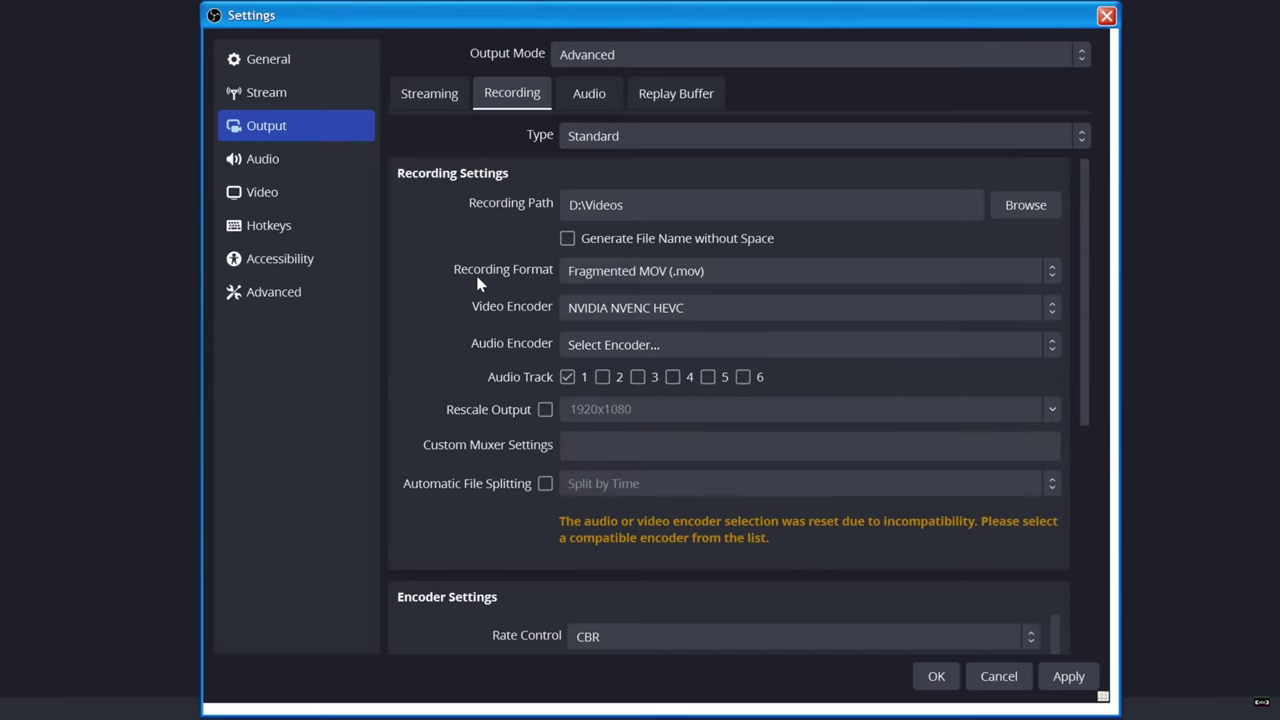
click(600, 271)
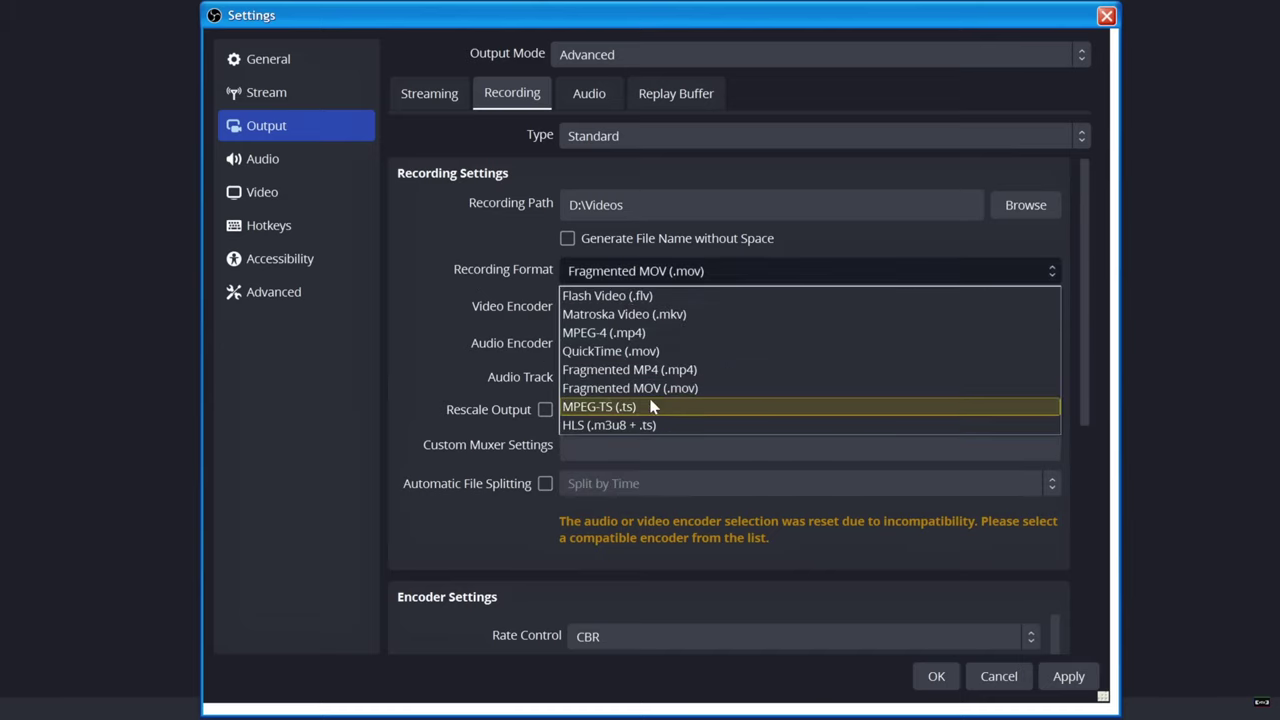
click(678, 389)
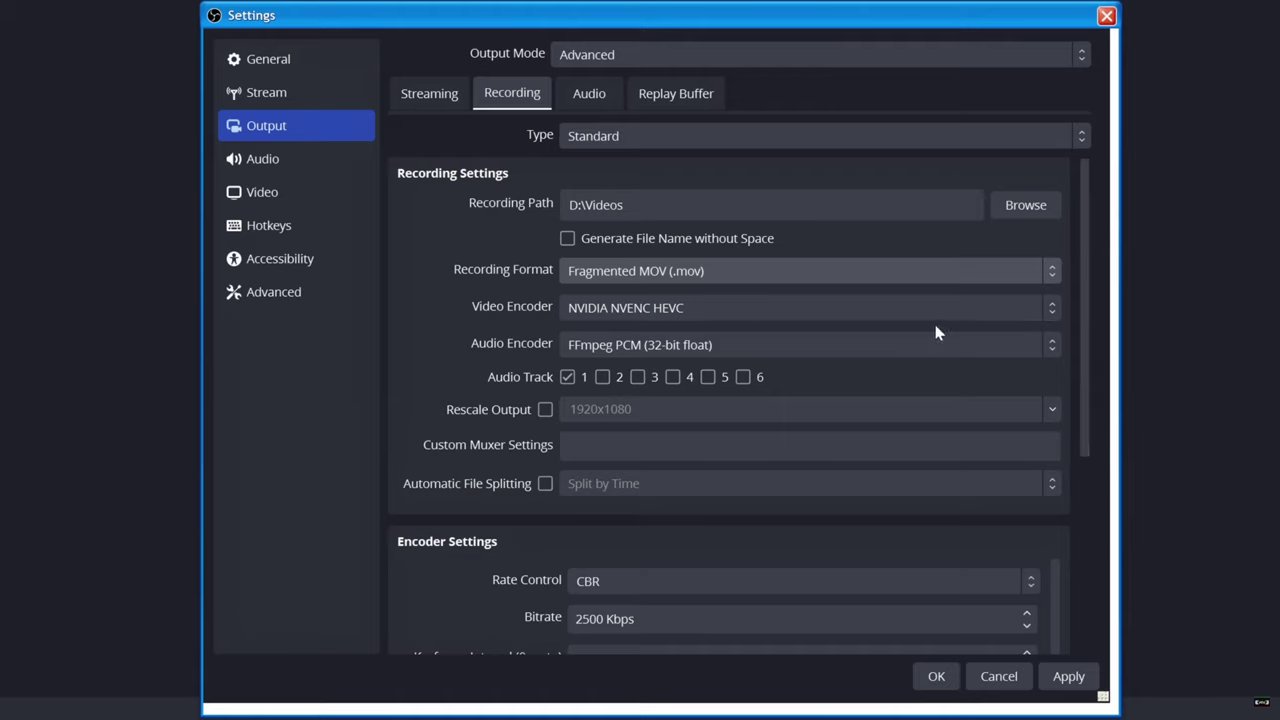
mouse_move(726, 272)
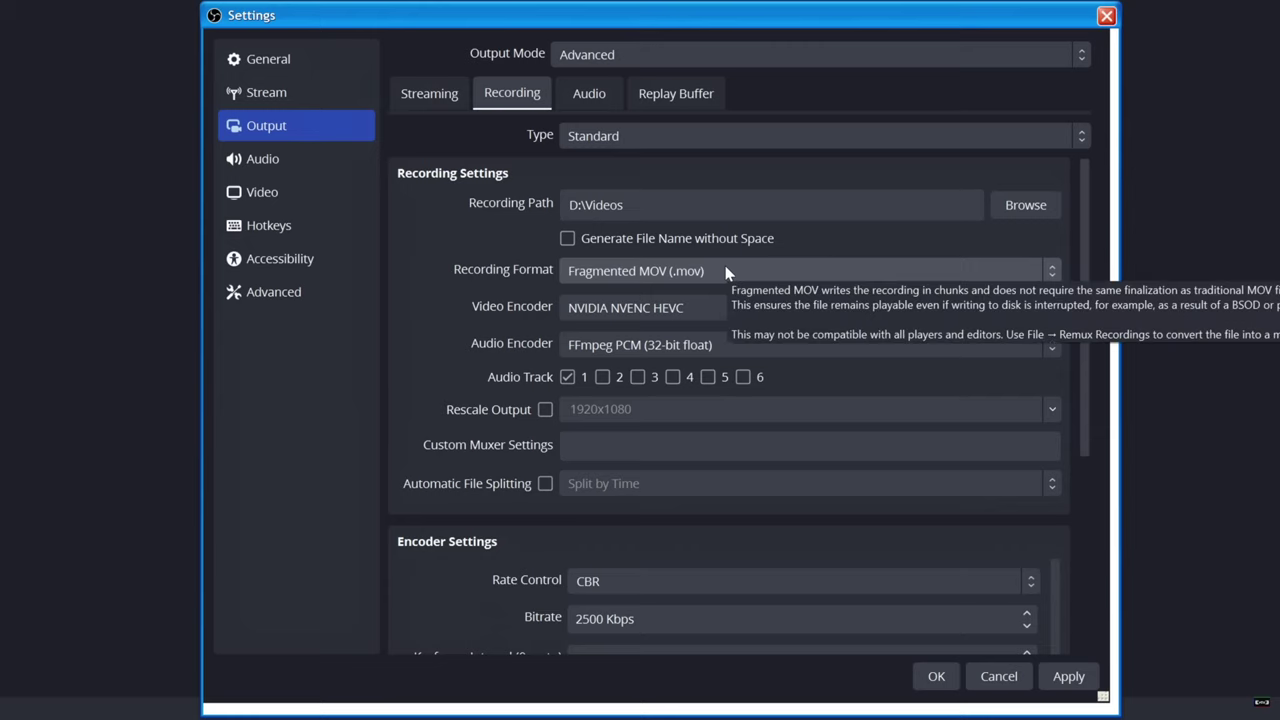
click(629, 268)
click(629, 268)
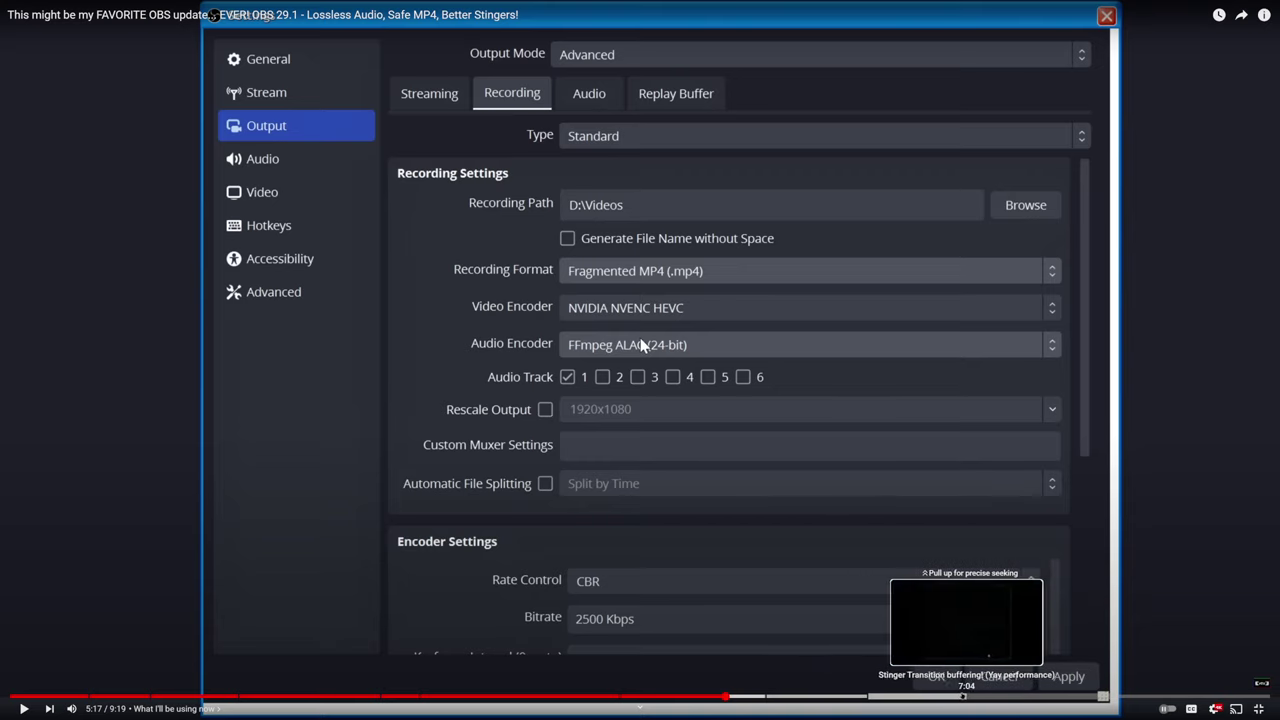
Seek the video back and forth to 7:03, showing Stinger properties with Preload Video to RAM.
click(955, 695)
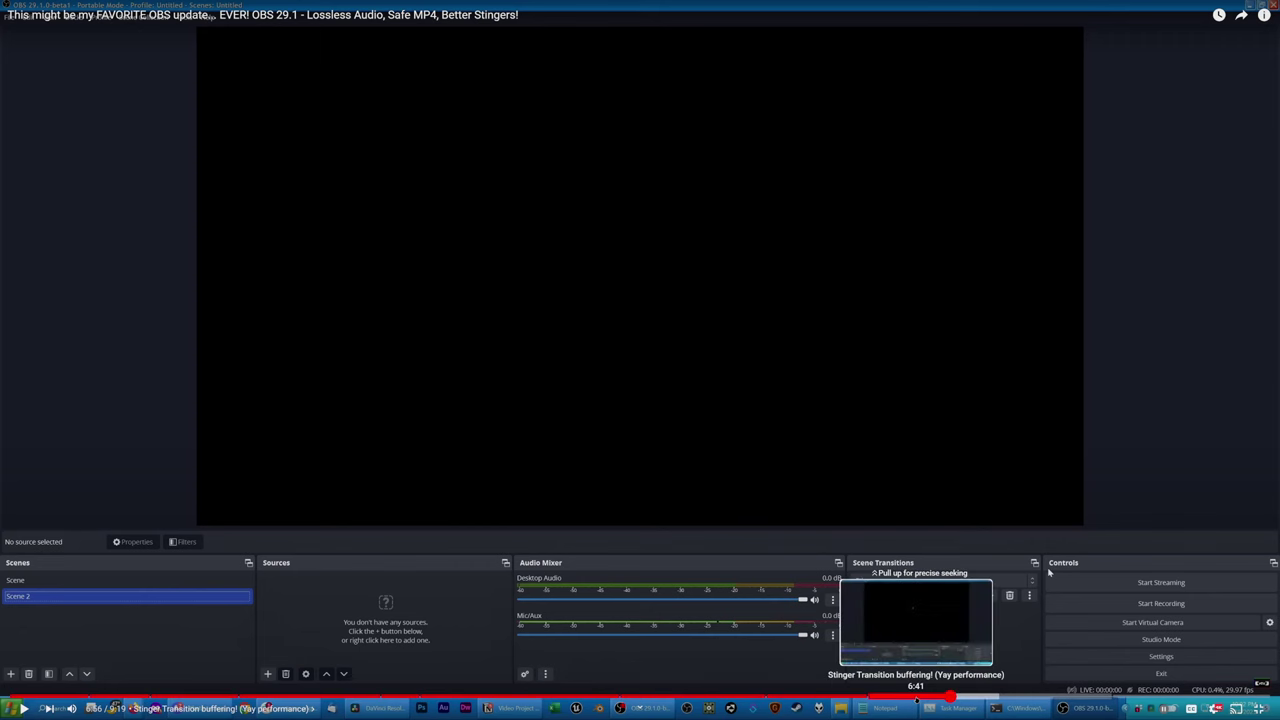
click(889, 695)
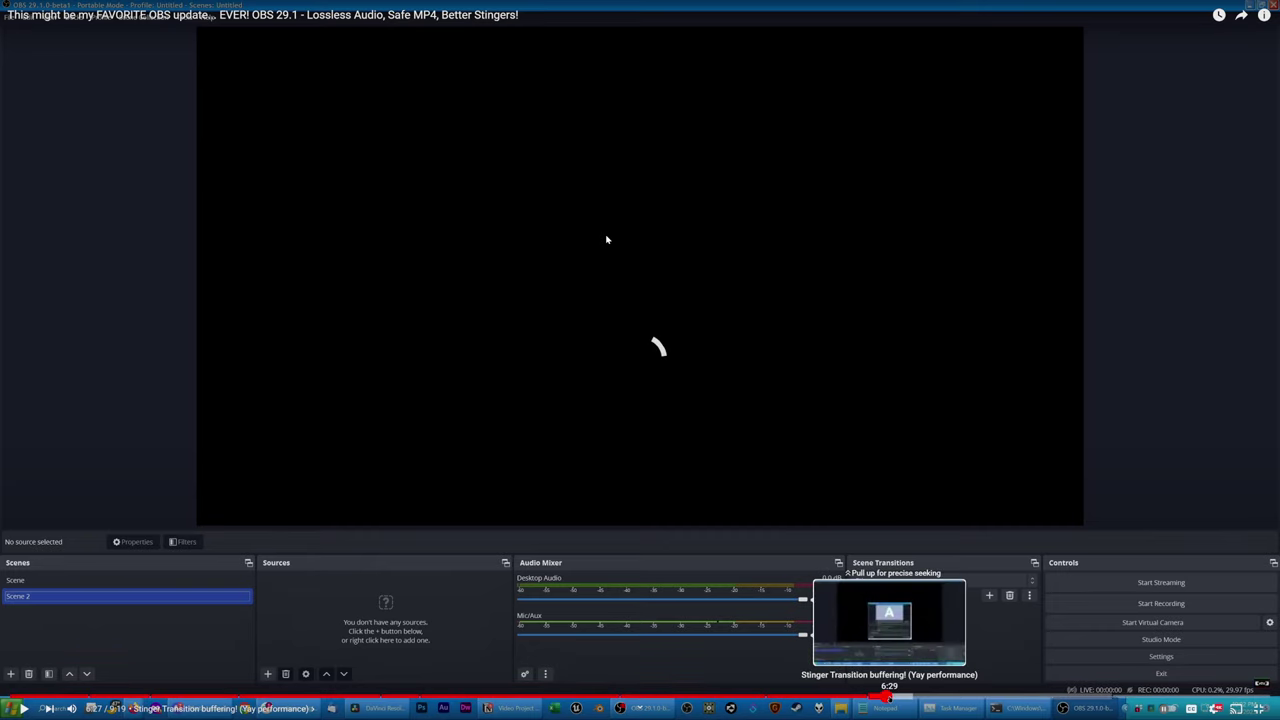
click(946, 695)
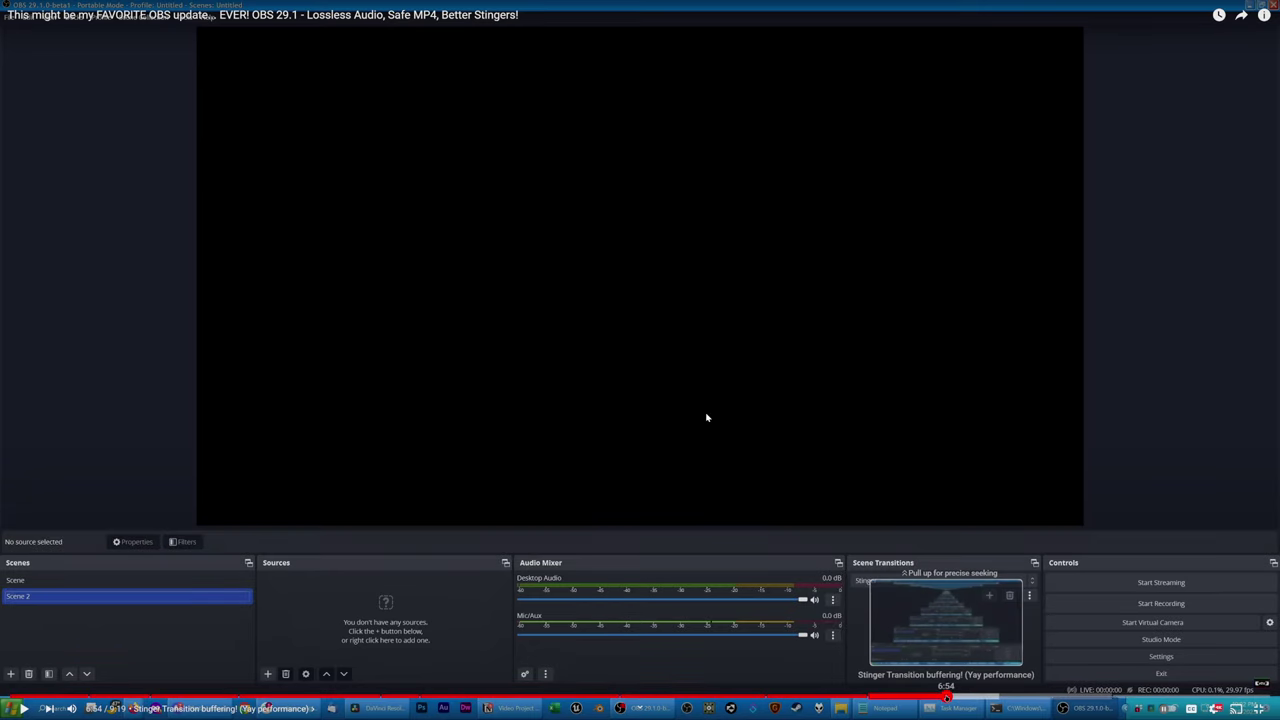
click(965, 695)
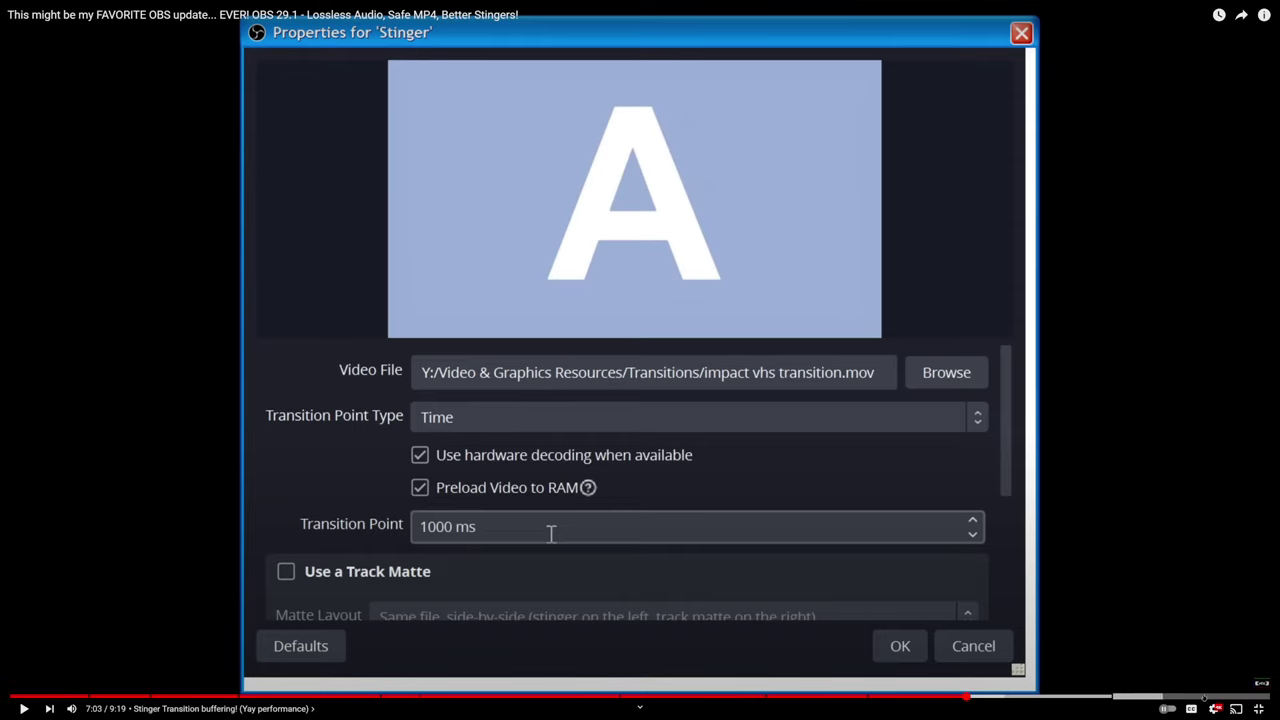
Exit full screen and bring up the NVIDIA NVENC OBS Guide at its top beside OBS.
click(1259, 708)
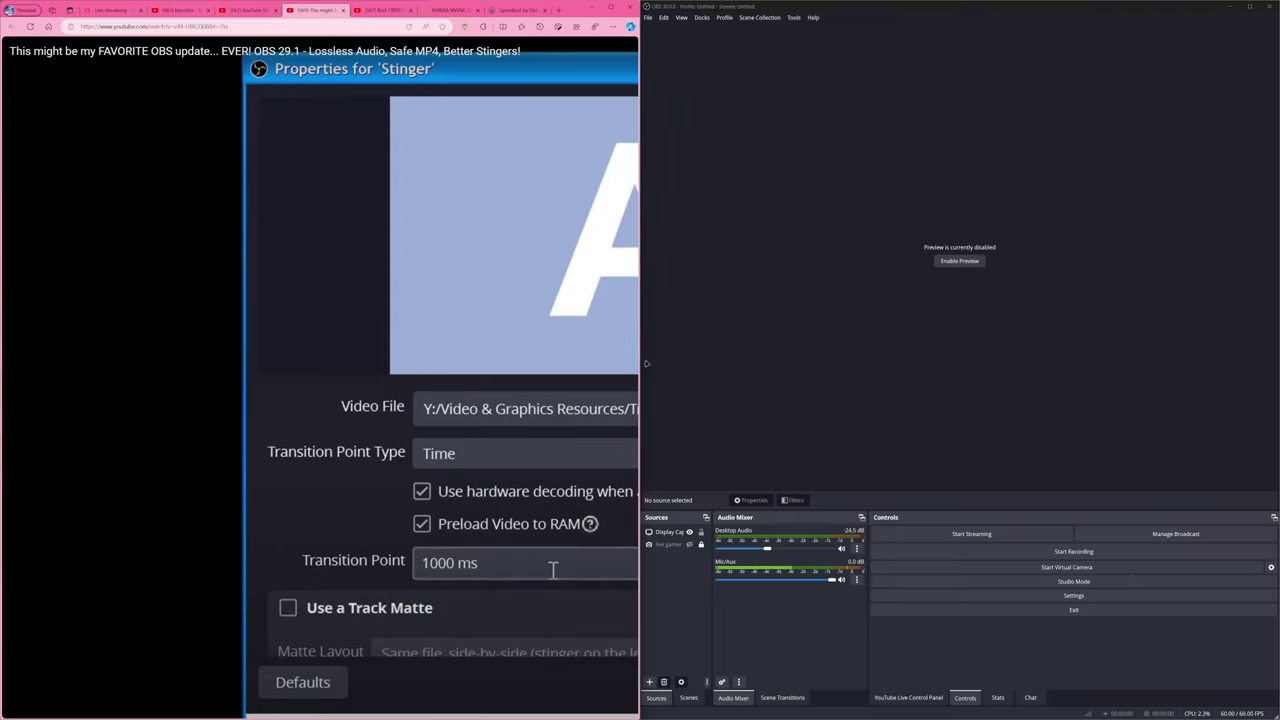
click(375, 10)
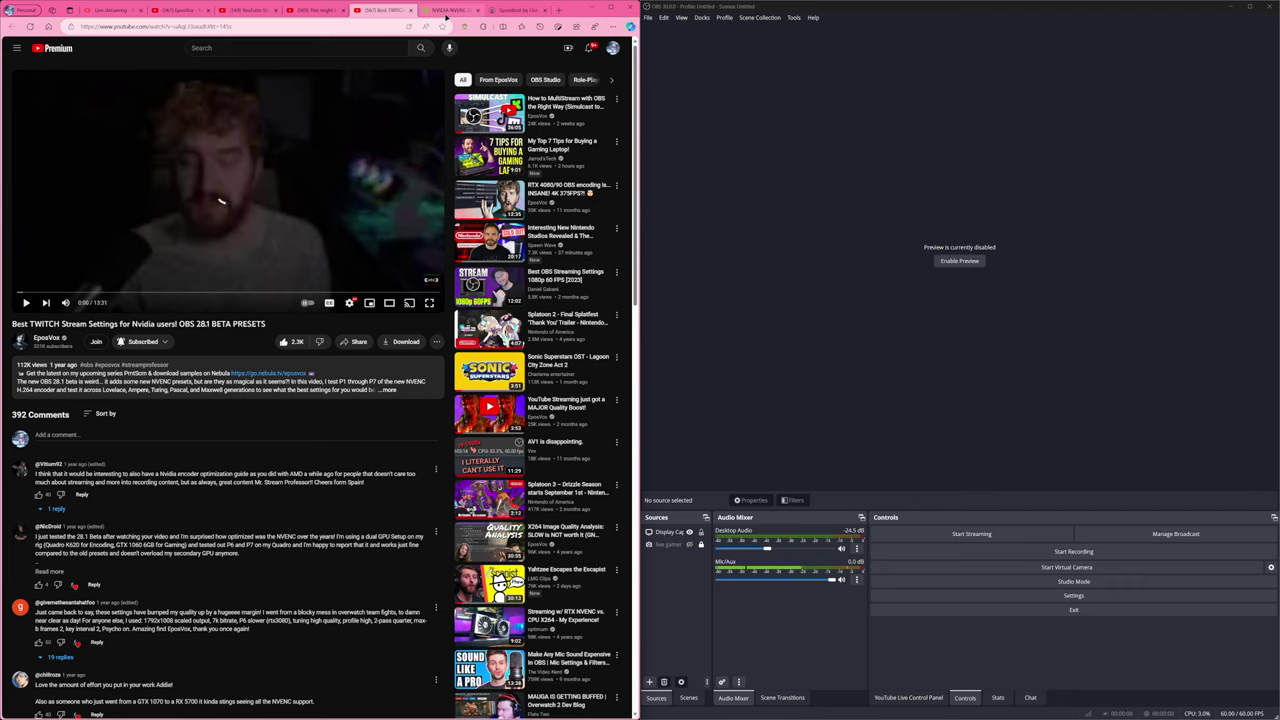
click(446, 12)
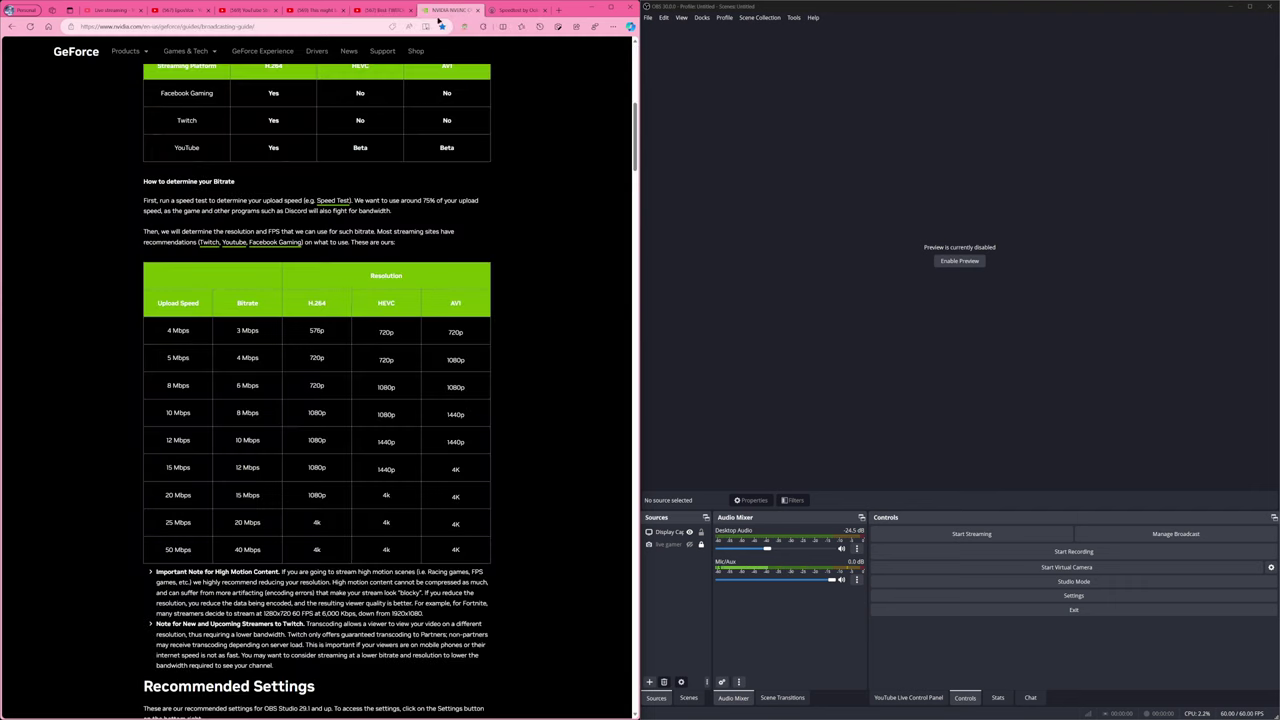
scroll(407, 473, up, 4)
scroll(407, 473, up, 2)
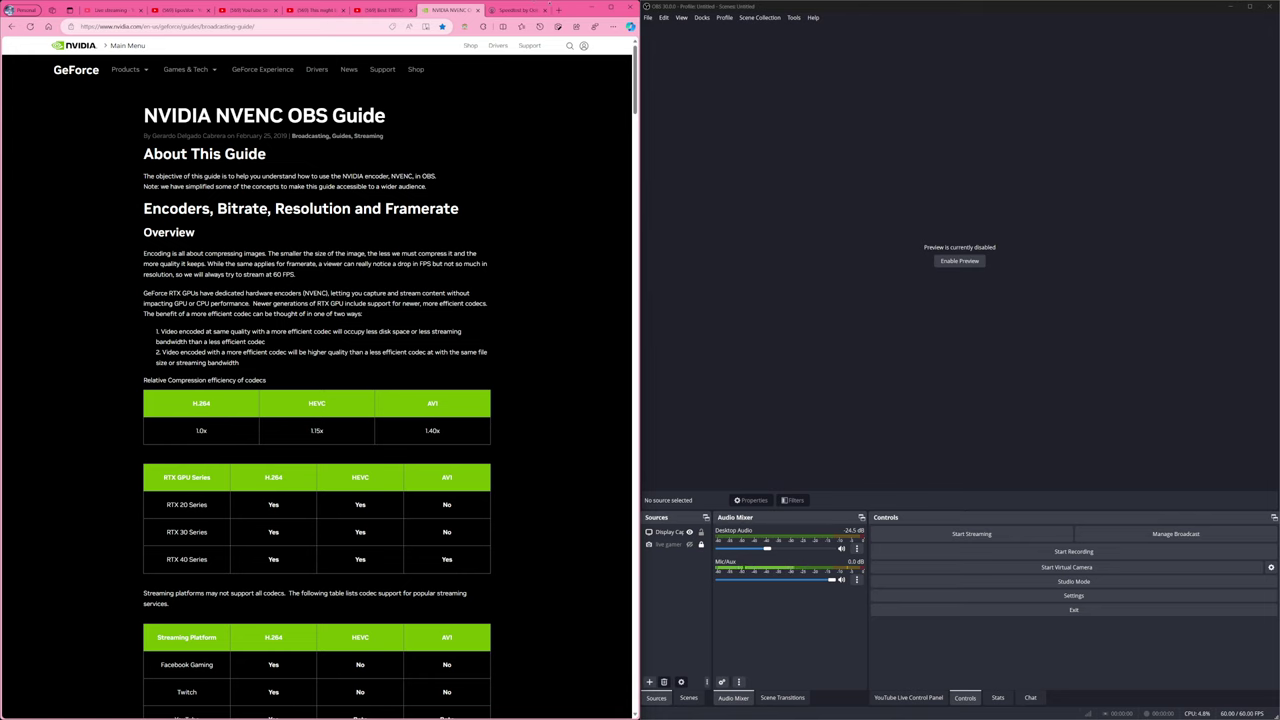
click(518, 10)
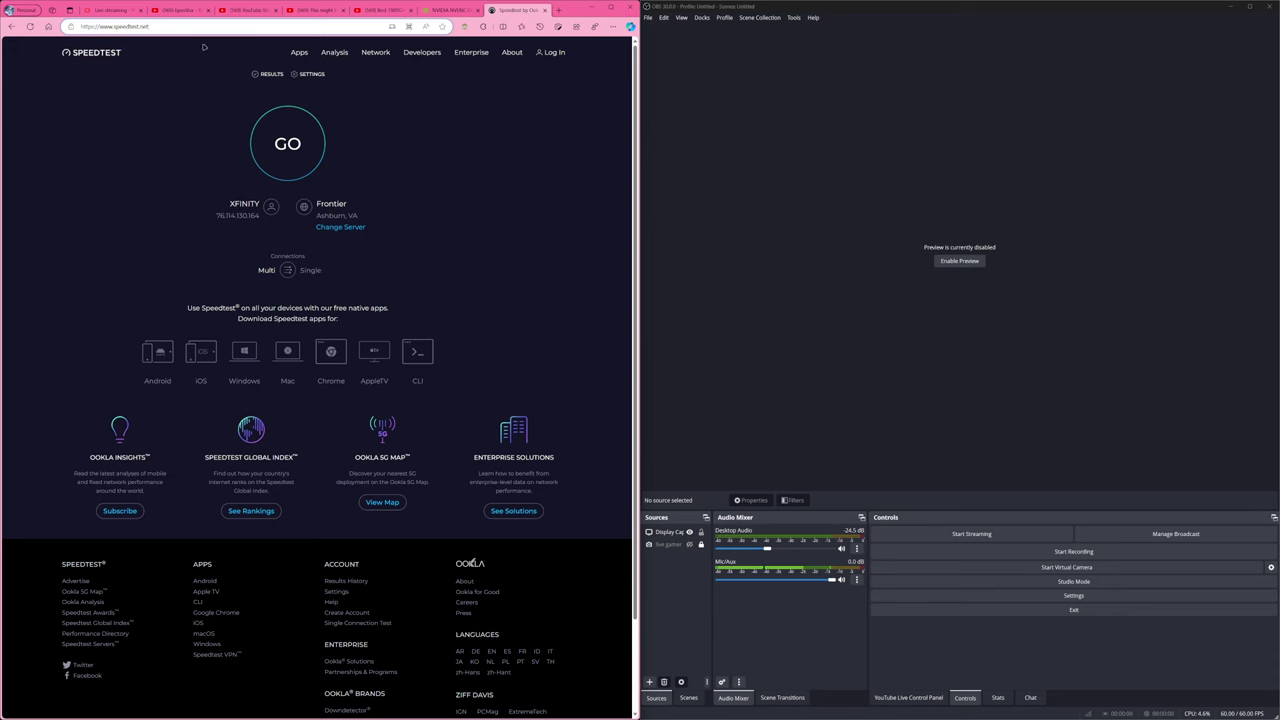
click(450, 10)
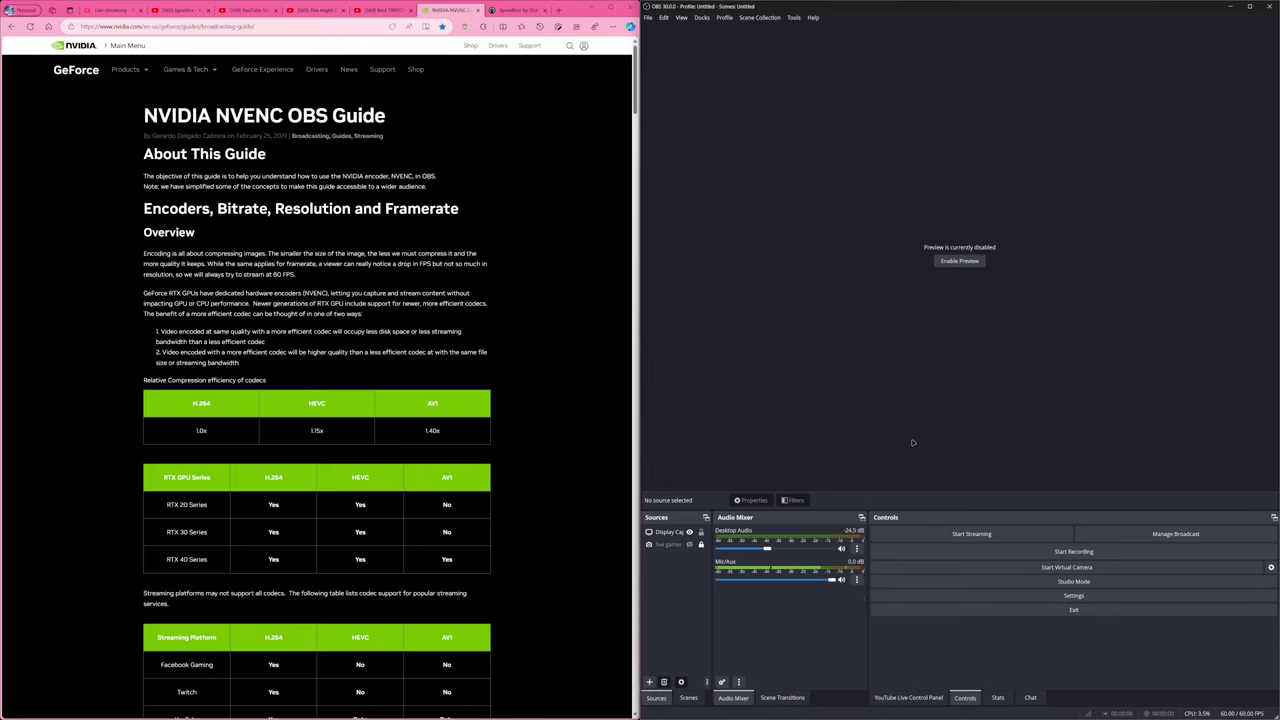
In Settings > Stream, keep YouTube - RTMPS from the full service list with the Primary ingest server.
click(1043, 591)
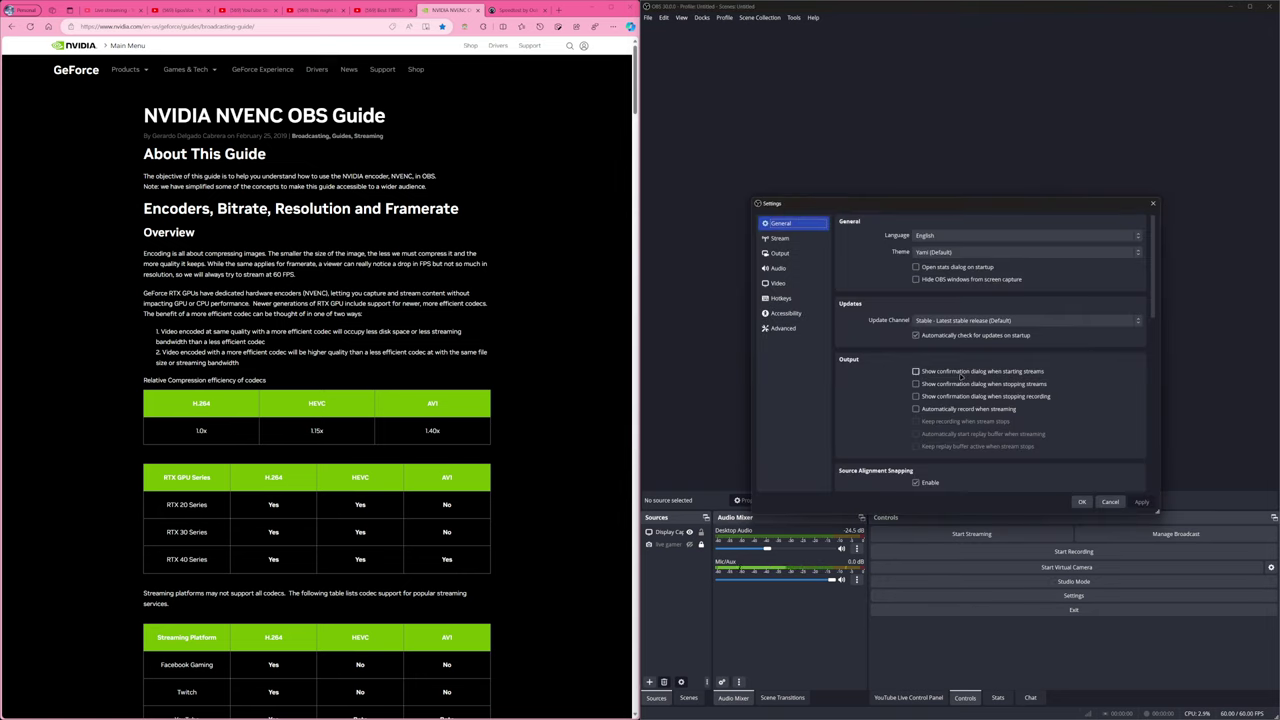
scroll(856, 371, down, 4)
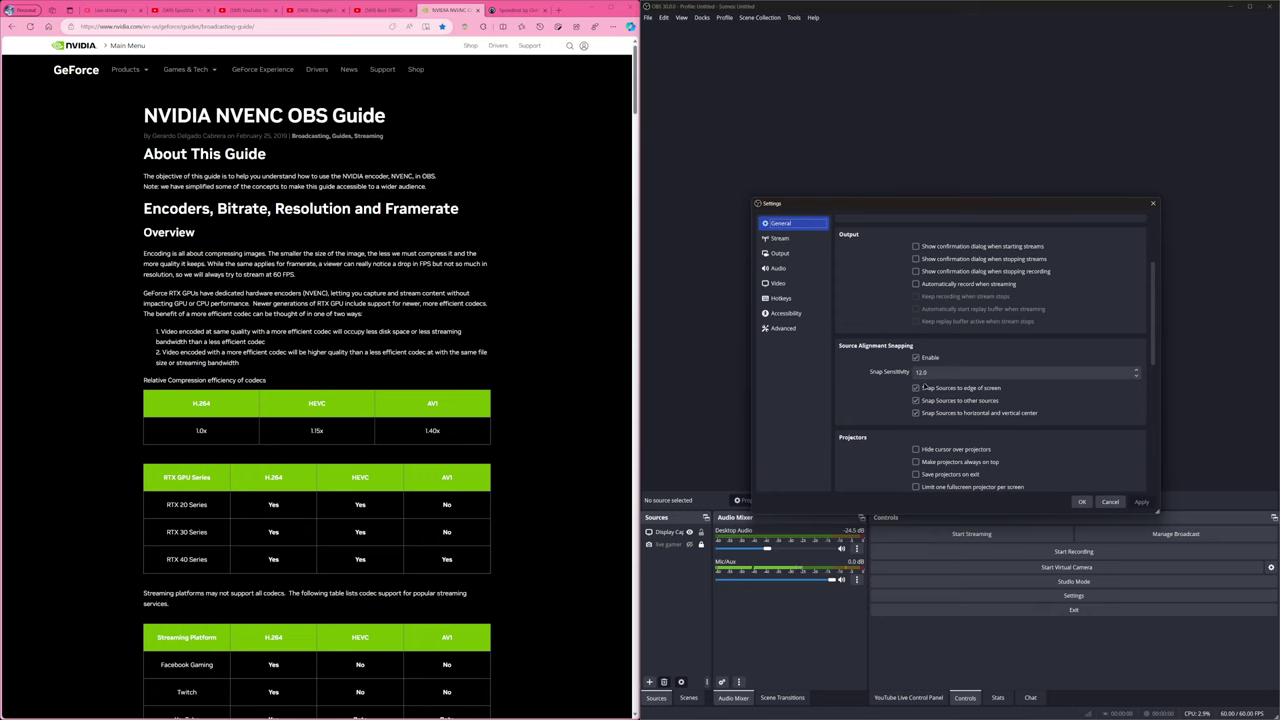
scroll(856, 371, up, 3)
click(797, 239)
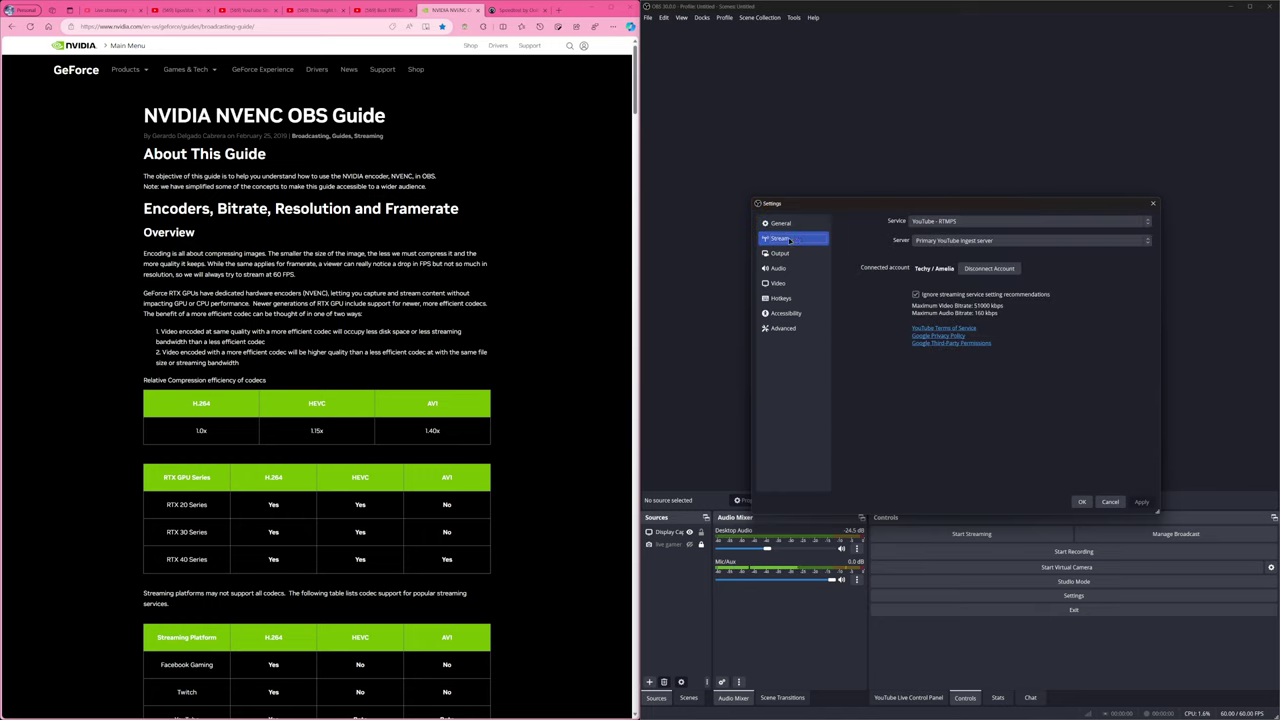
click(928, 221)
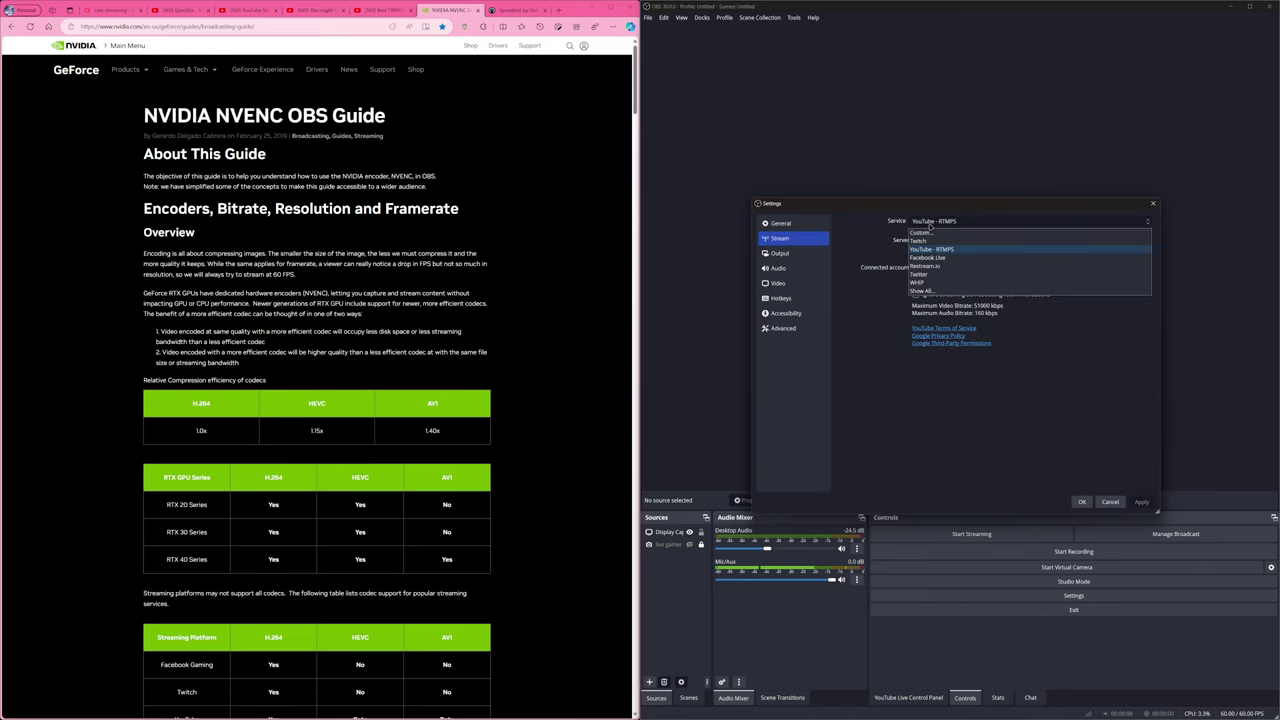
click(929, 292)
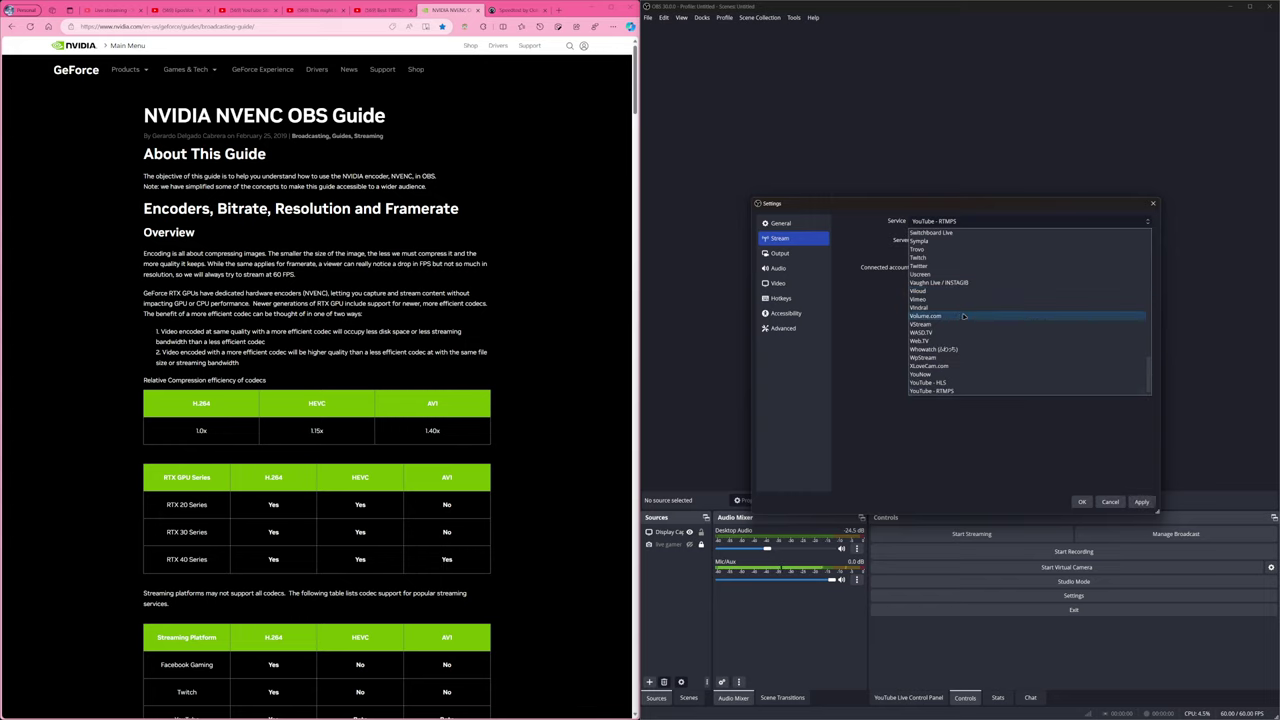
click(948, 391)
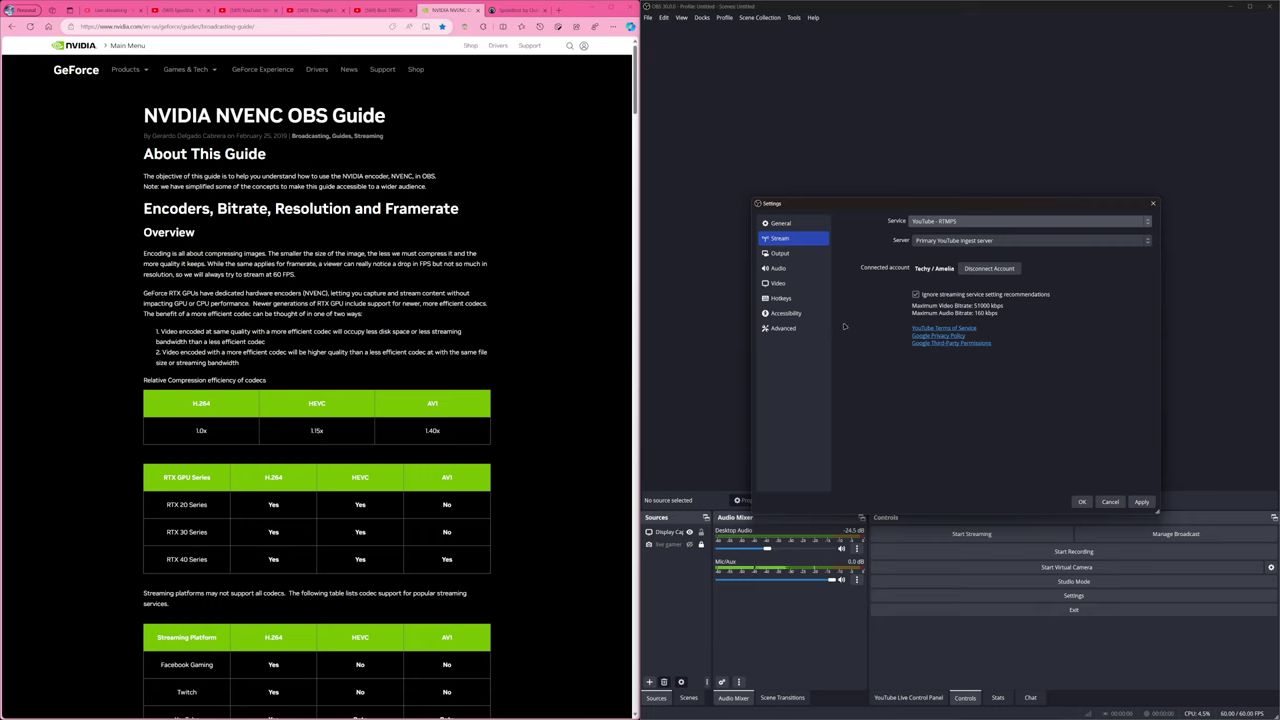
On the Output page, keep FFmpeg AAC audio and NVIDIA NVENC H.264 at CBR 15000 Kbps.
click(781, 253)
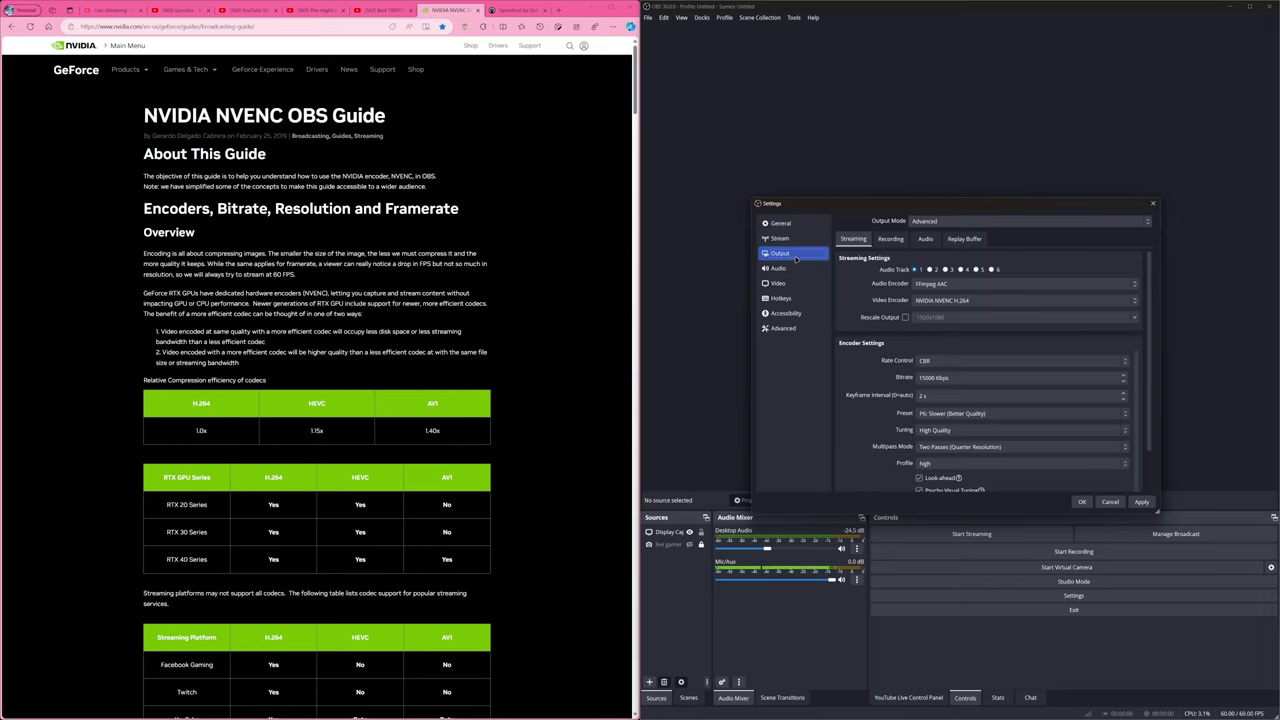
click(940, 285)
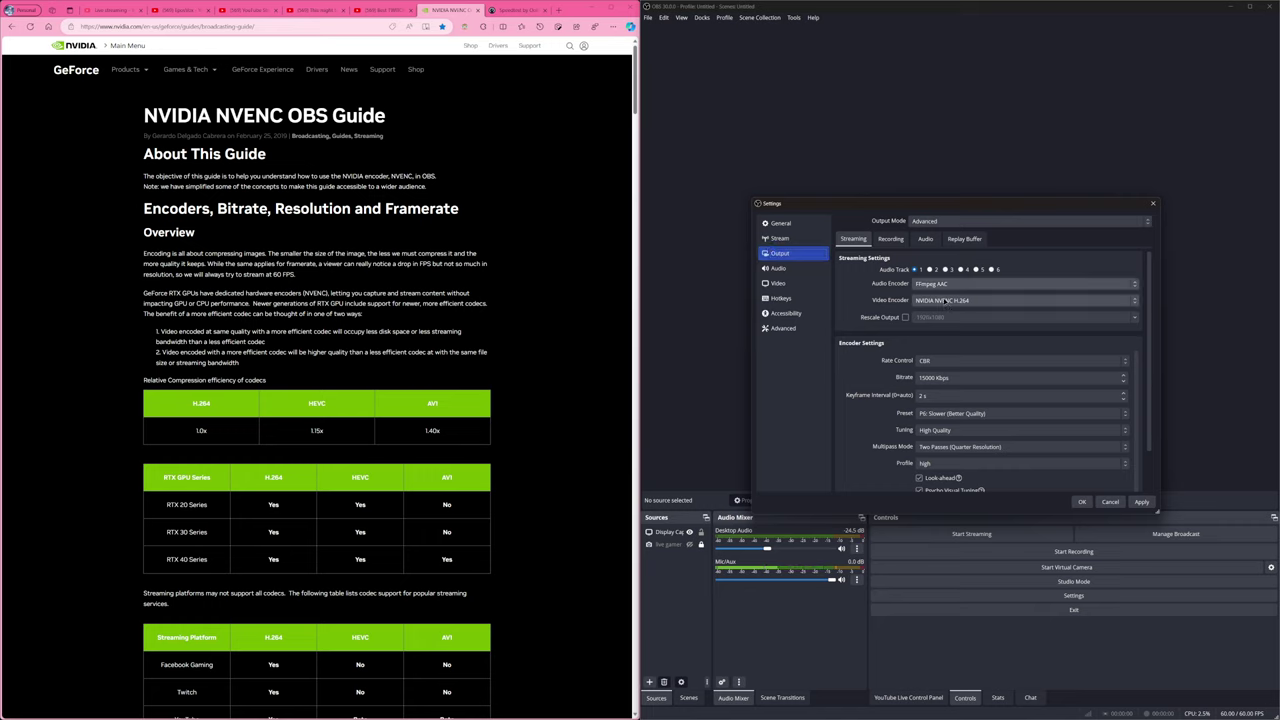
click(943, 297)
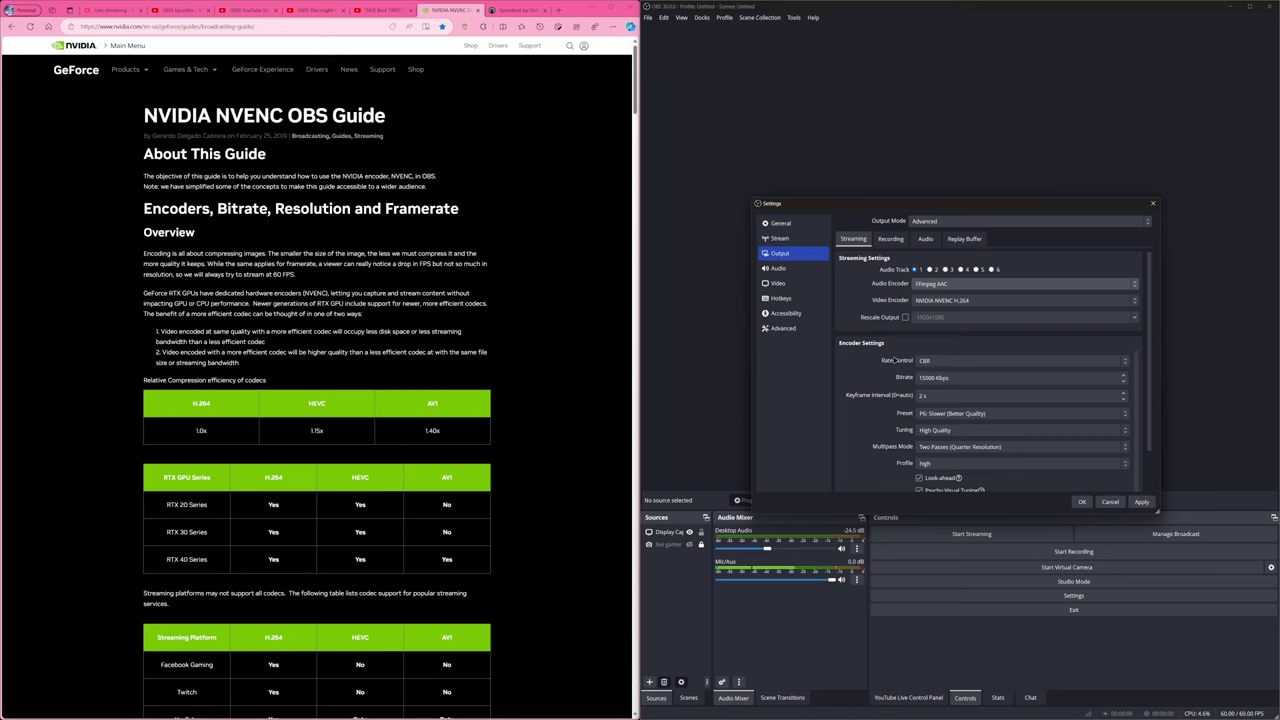
click(951, 301)
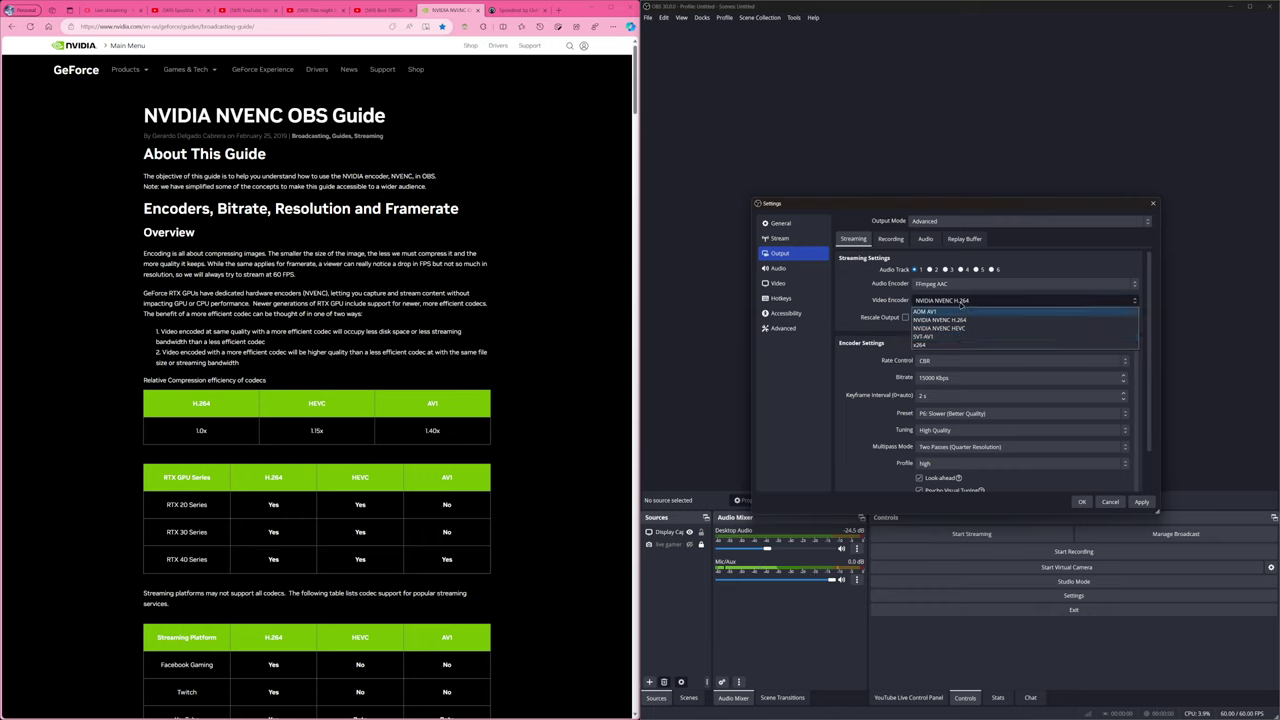
click(961, 302)
scroll(940, 303, down, 2)
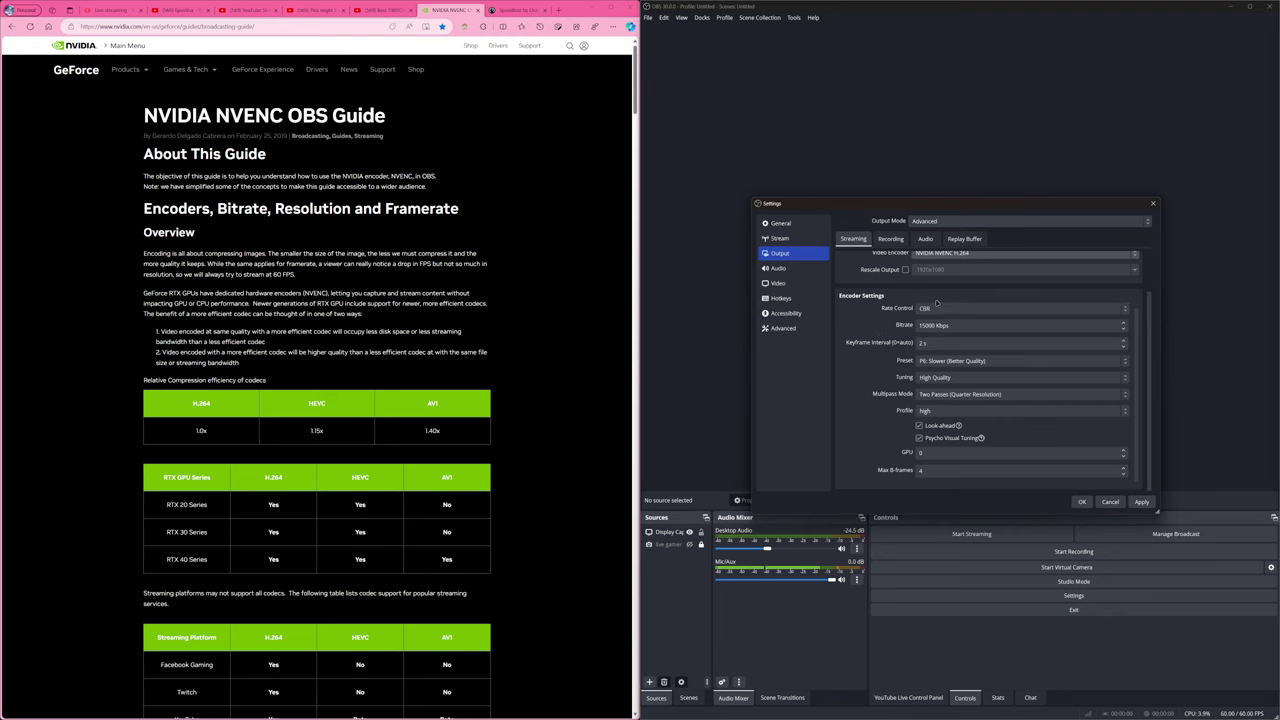
click(516, 9)
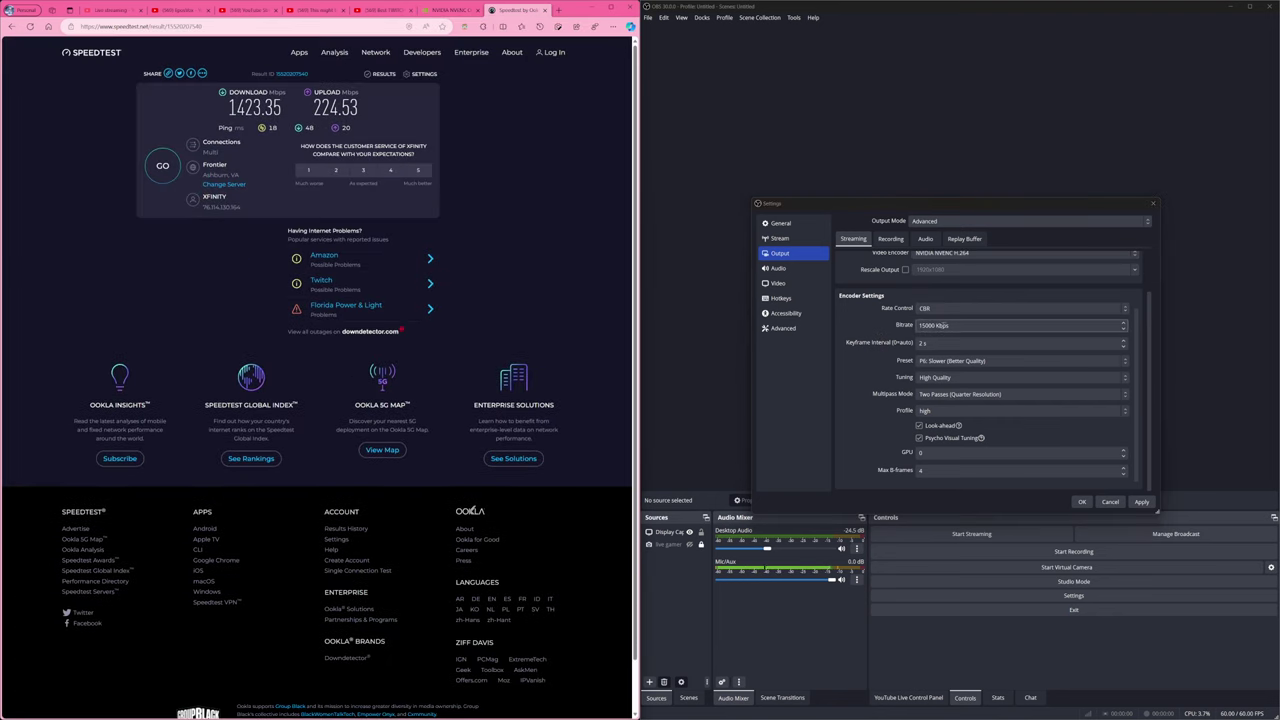
Compare the 15000 Kbps bitrate with the 224.53 Mbps upload, then find the guide's bitrate table.
double_click(934, 325)
drag(310, 113, 365, 117)
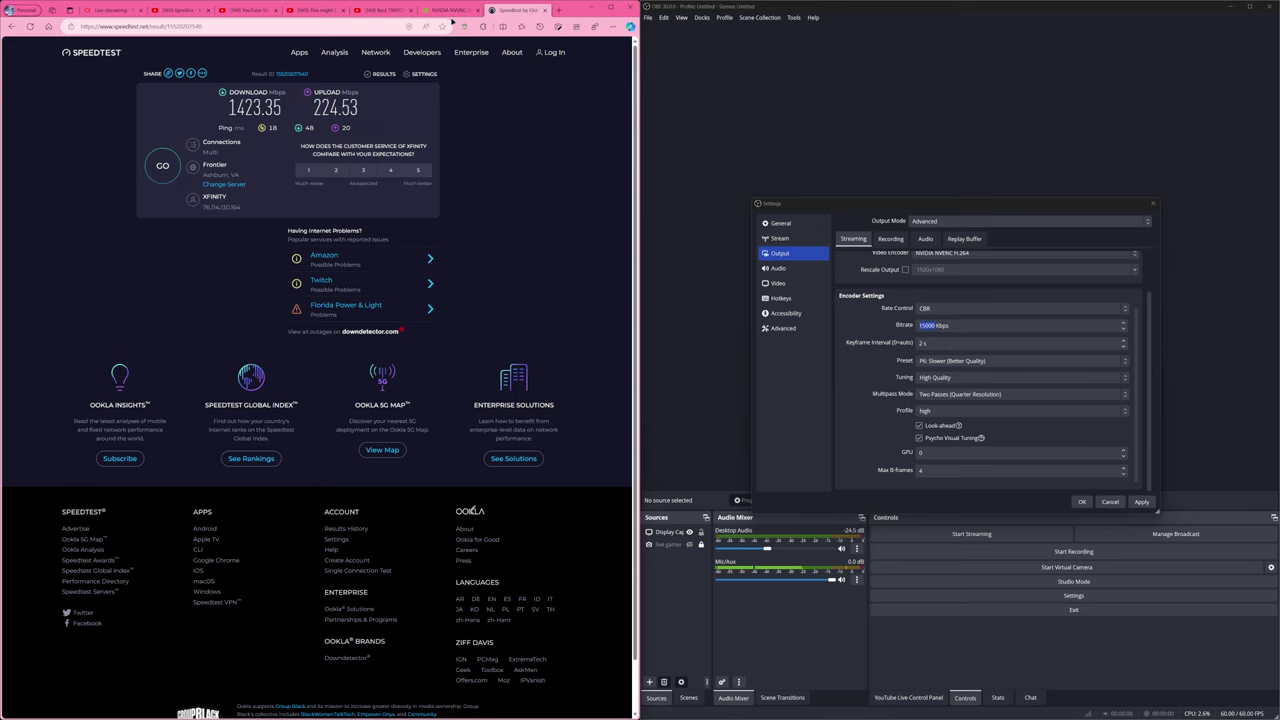
key(ctrl+shift+Tab)
scroll(327, 477, down, 8)
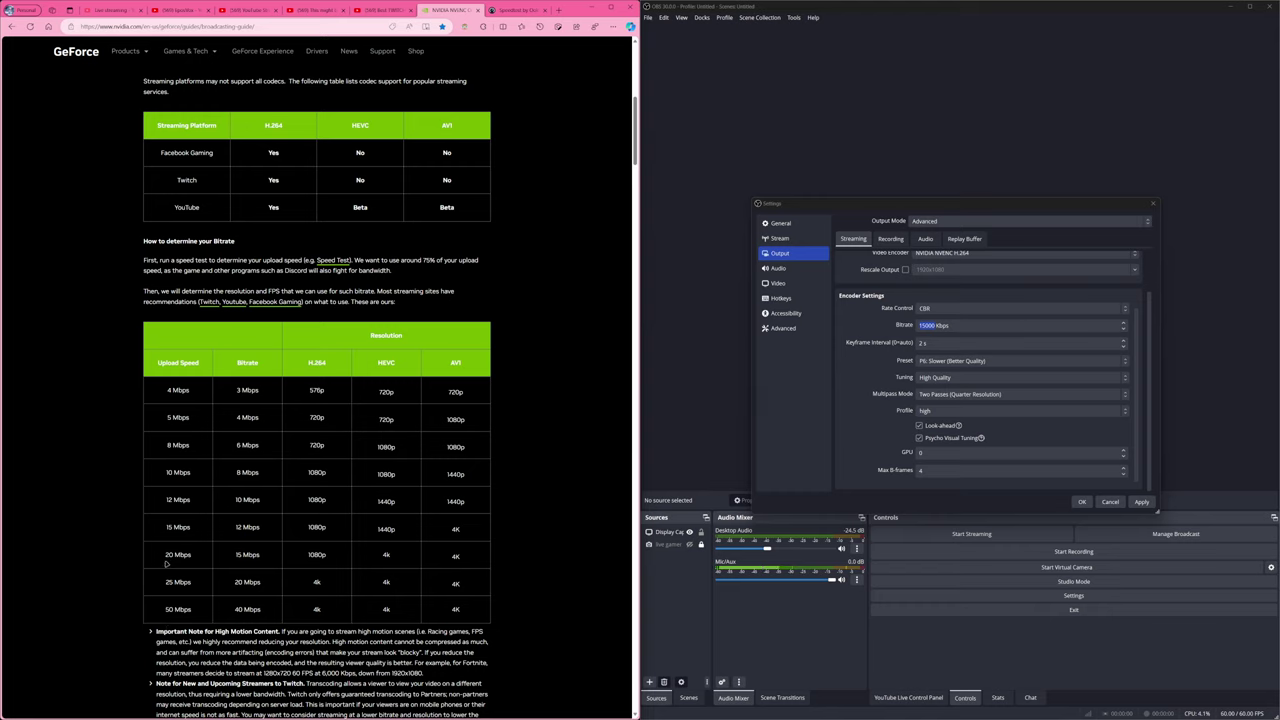
drag(160, 615, 264, 618)
click(236, 611)
click(500, 12)
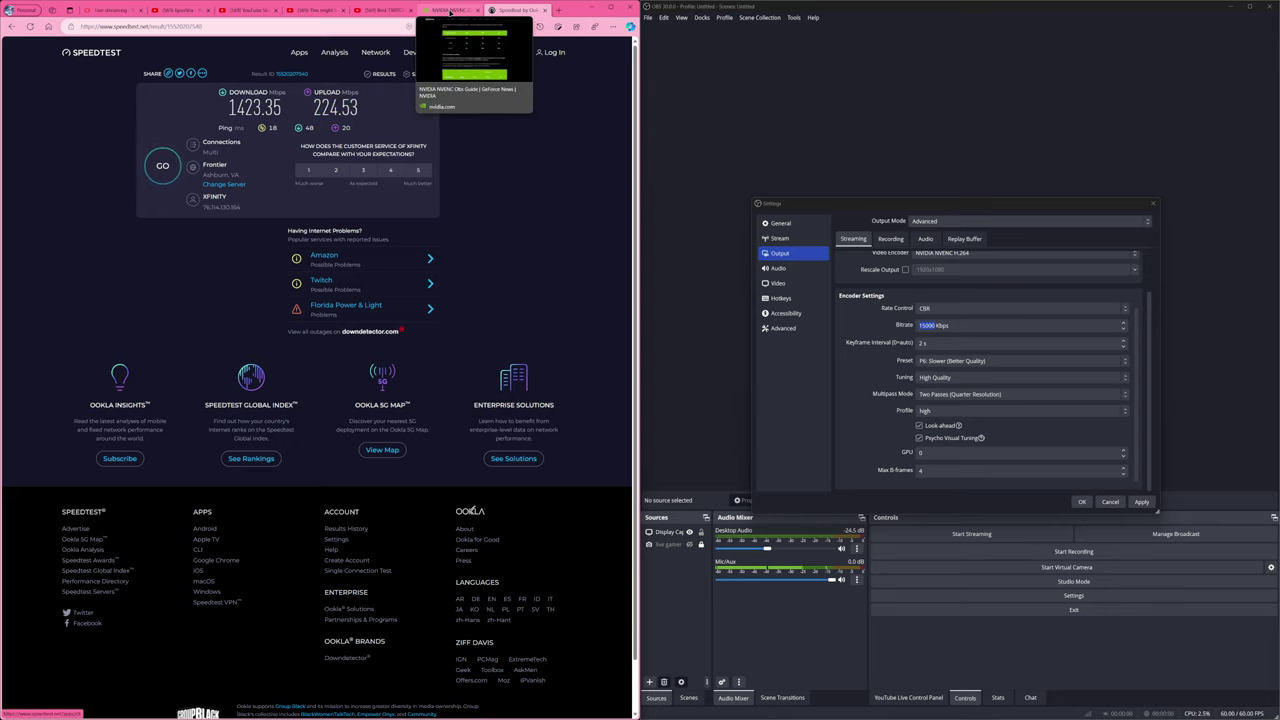
click(450, 11)
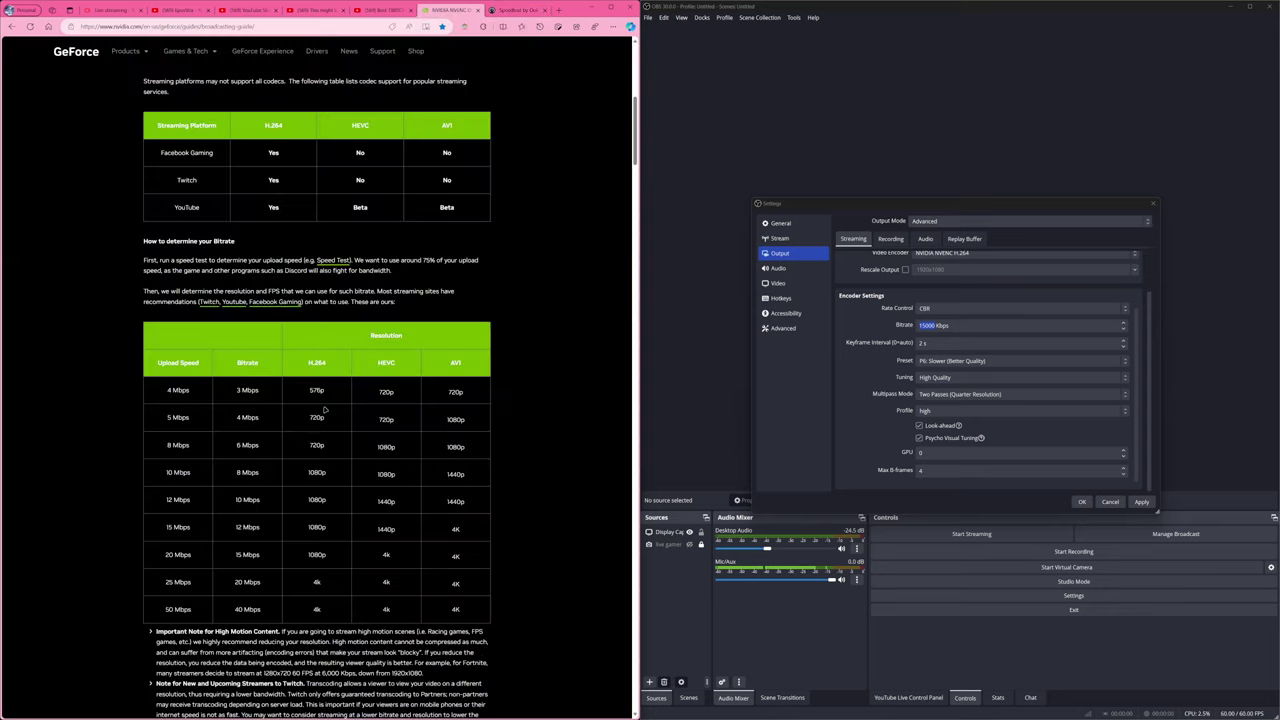
drag(236, 391, 263, 582)
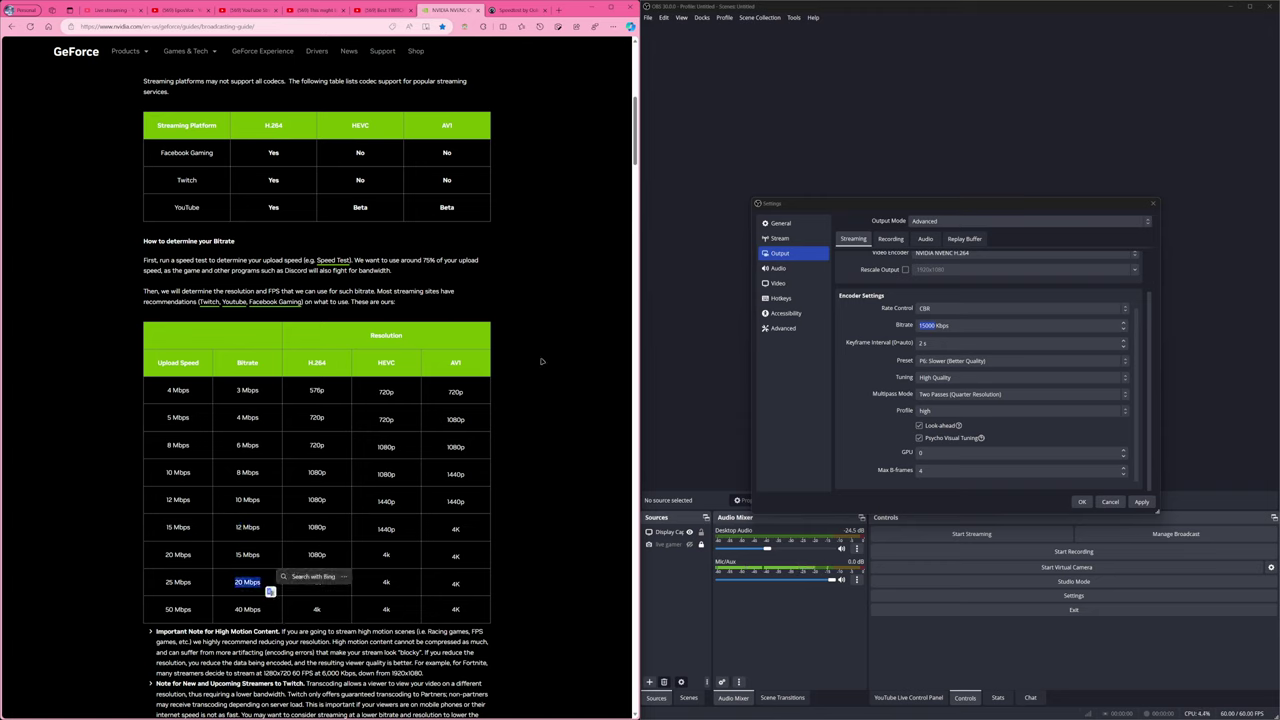
click(515, 10)
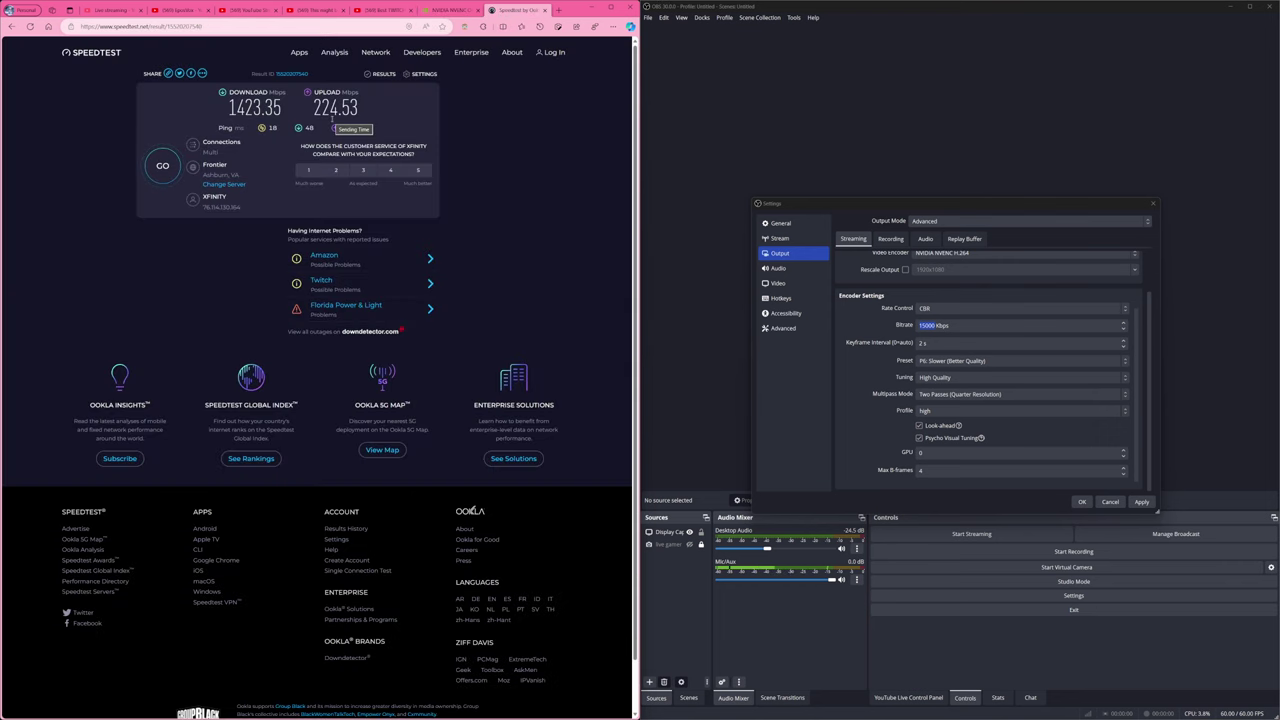
key(ctrl+shift+Tab)
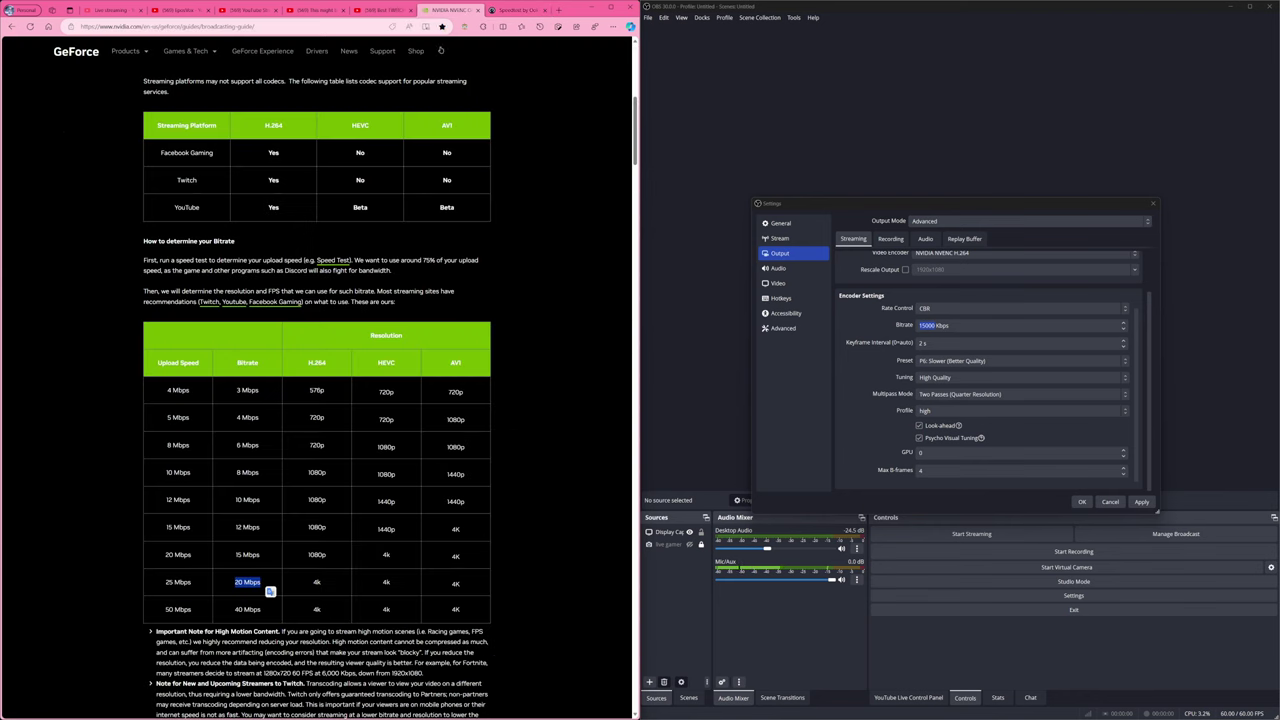
click(229, 583)
double_click(385, 529)
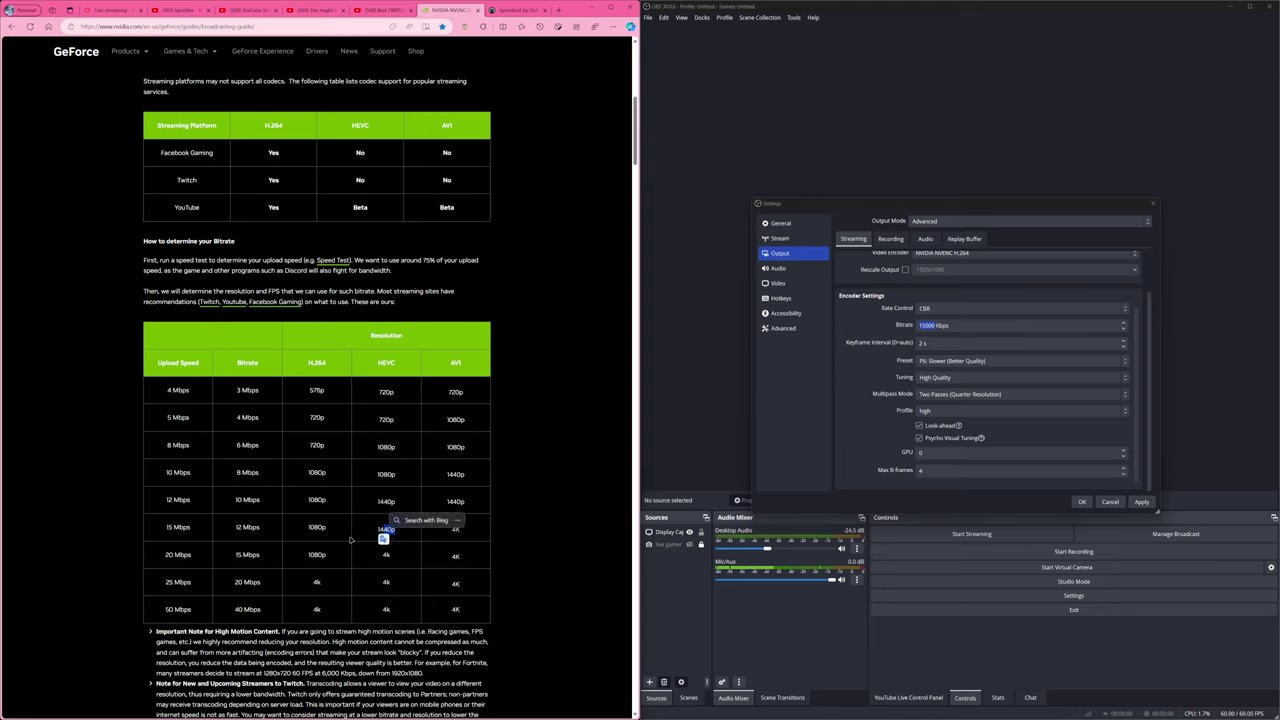
click(345, 540)
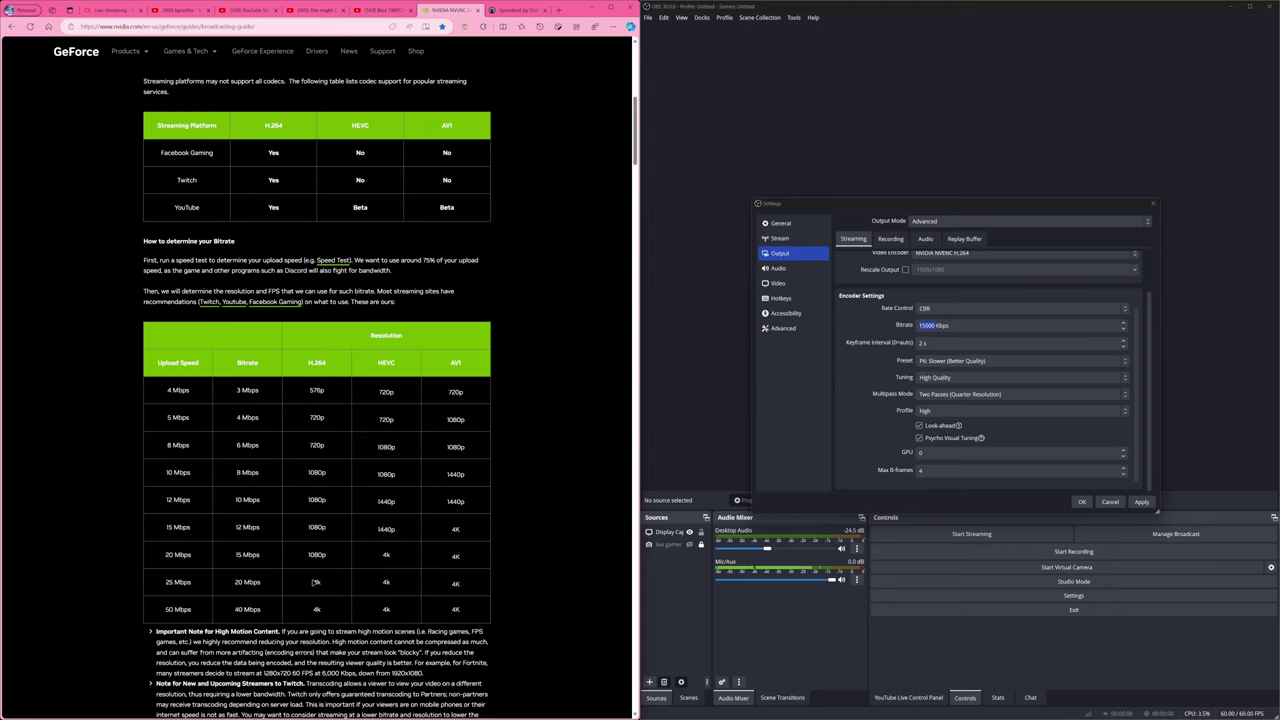
drag(160, 558, 342, 588)
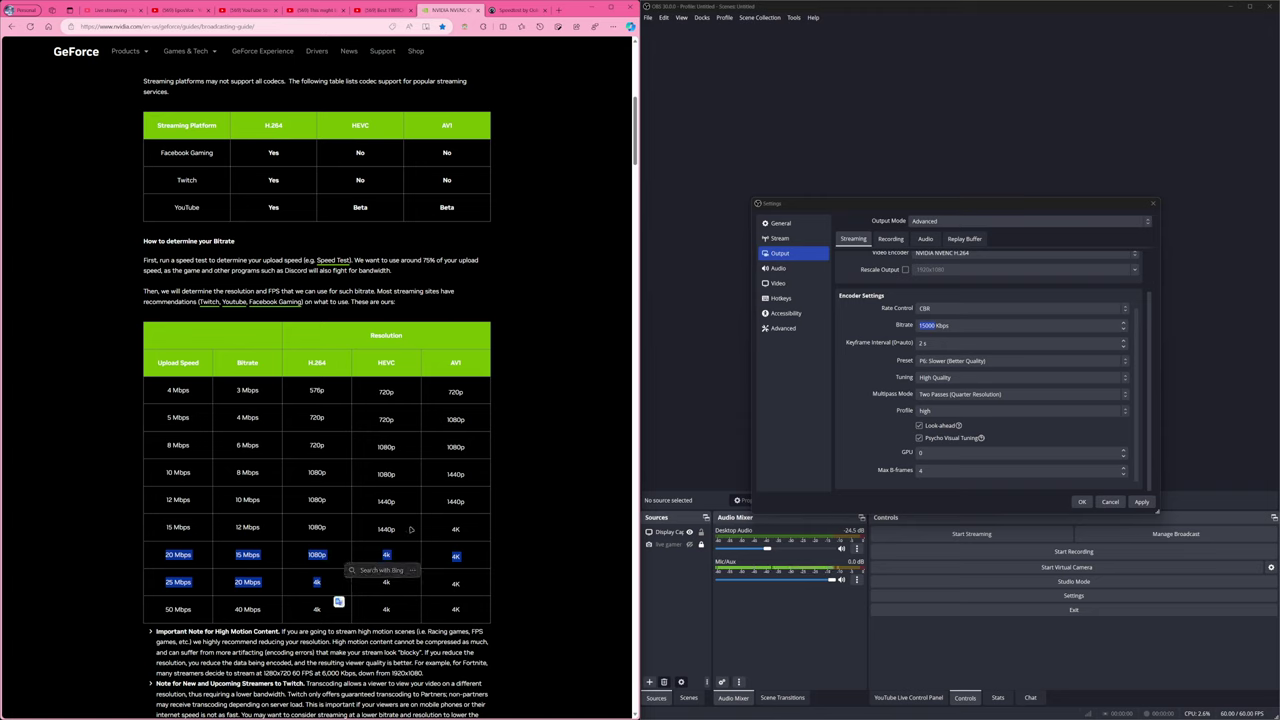
drag(410, 530, 162, 503)
click(162, 503)
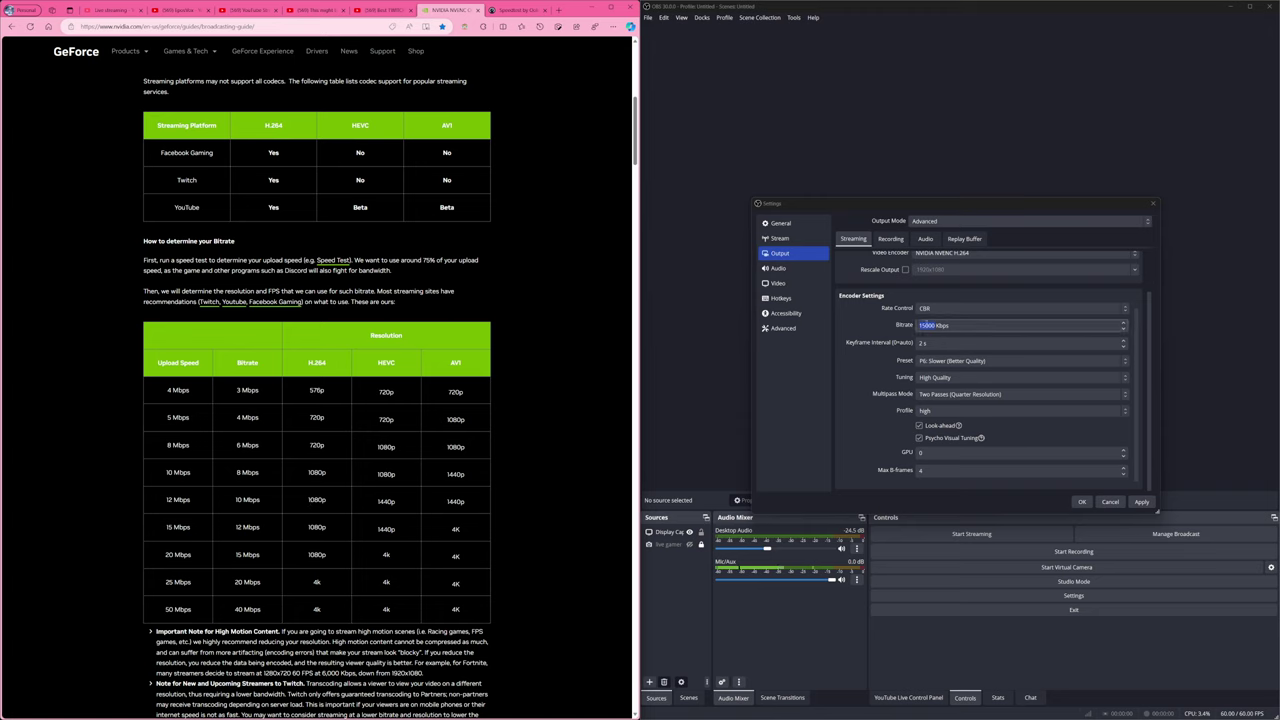
Select the 15000 bitrate value, then move on to the Keyframe Interval field.
click(933, 325)
double_click(933, 325)
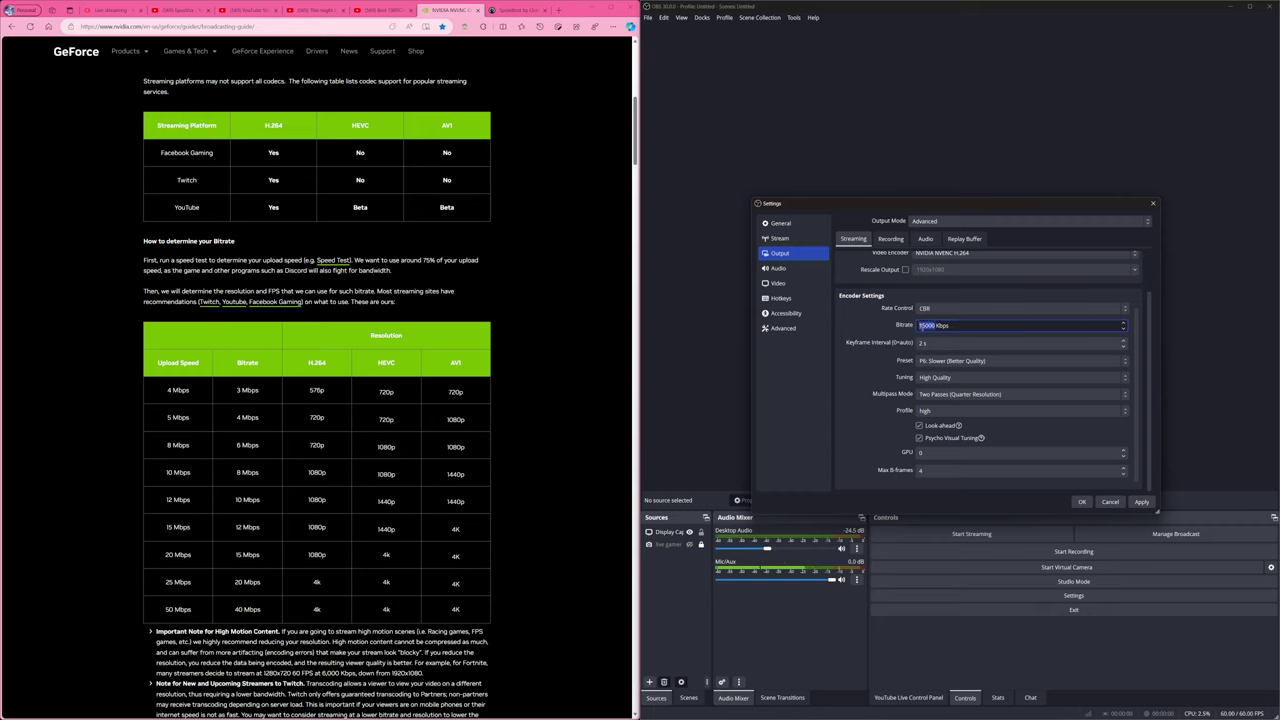
click(919, 325)
key(Tab)
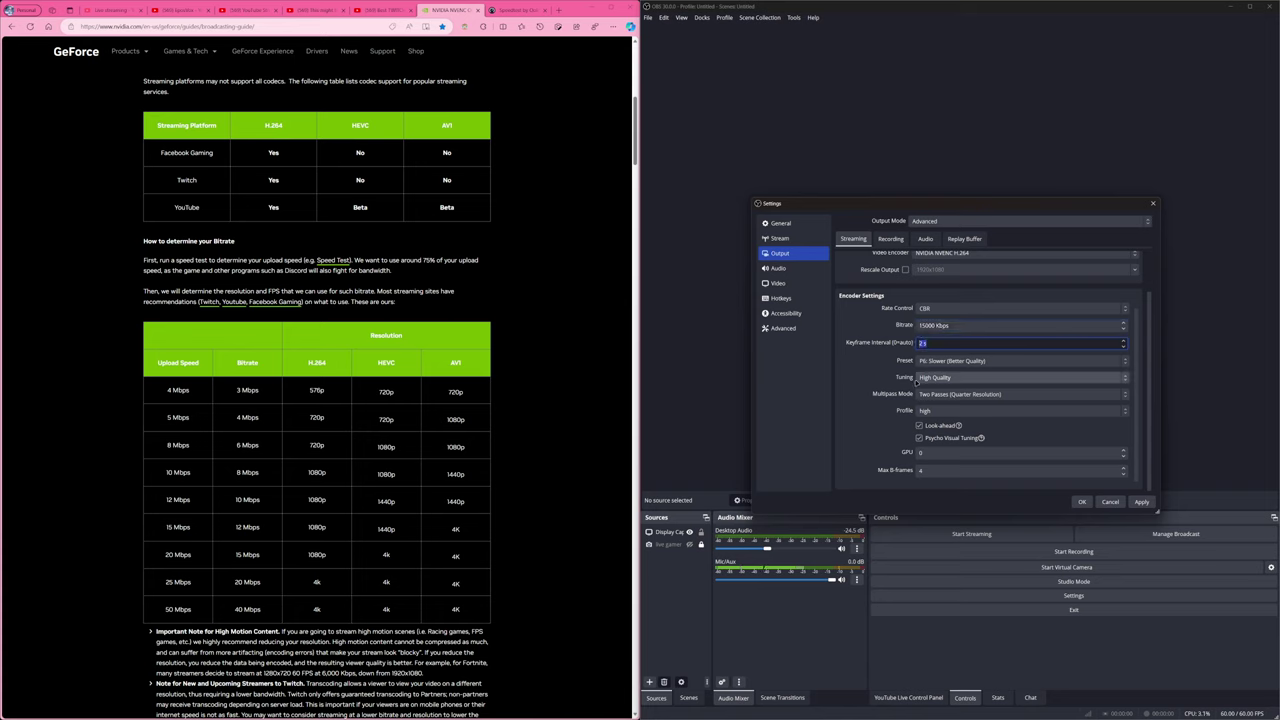
Open the guide's Streaming Settings screenshot (CBR 6000 Kbps, 2 s keyframes) in a new tab.
scroll(296, 335, down, 12)
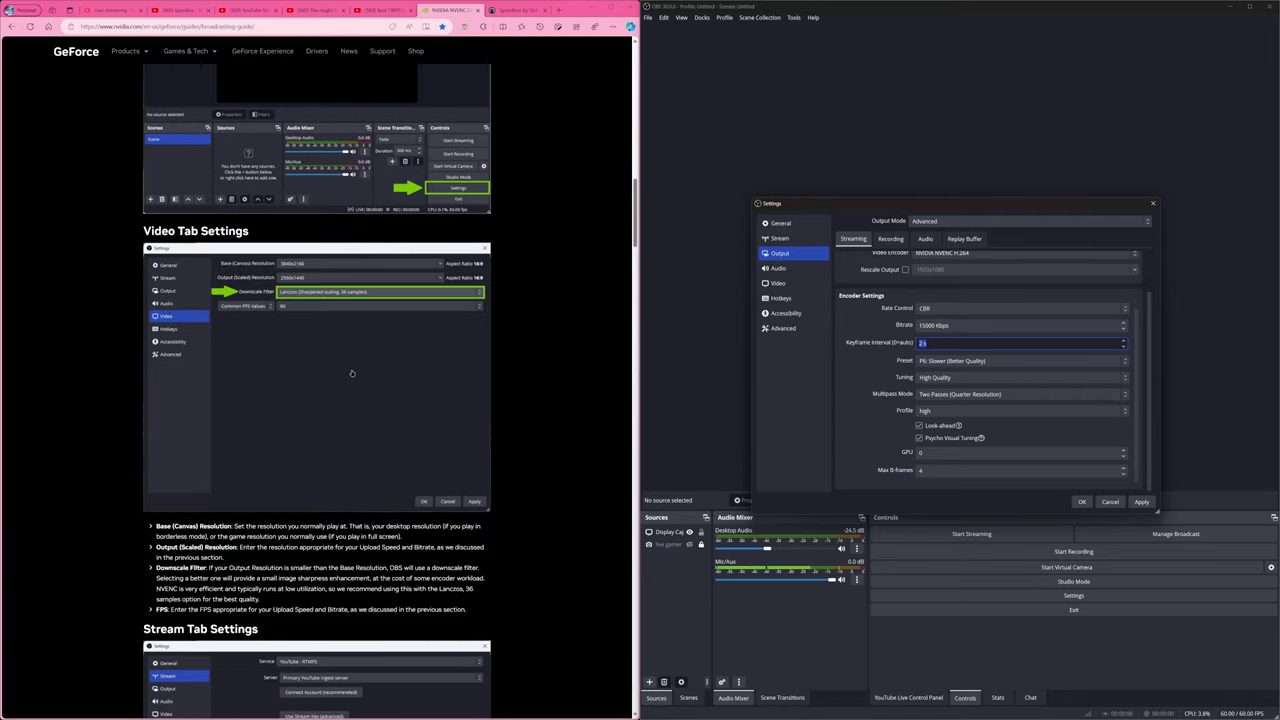
scroll(353, 372, down, 10)
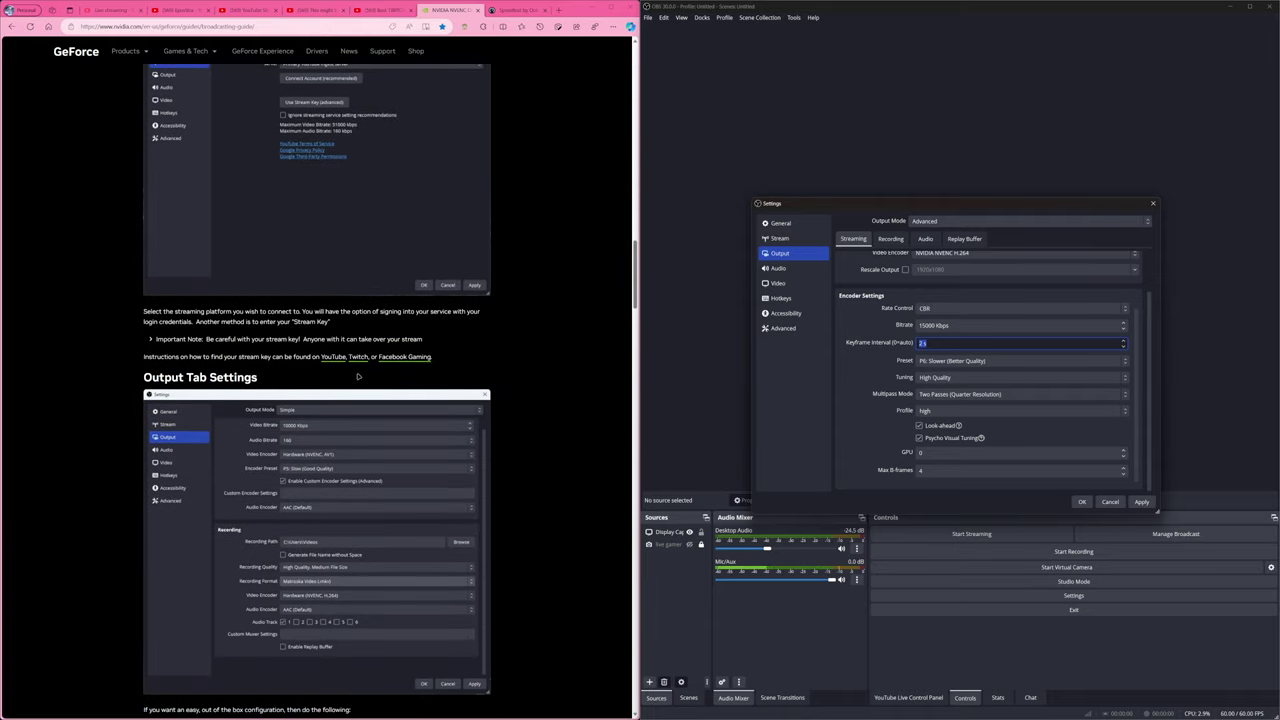
scroll(353, 383, down, 5)
scroll(345, 360, up, 15)
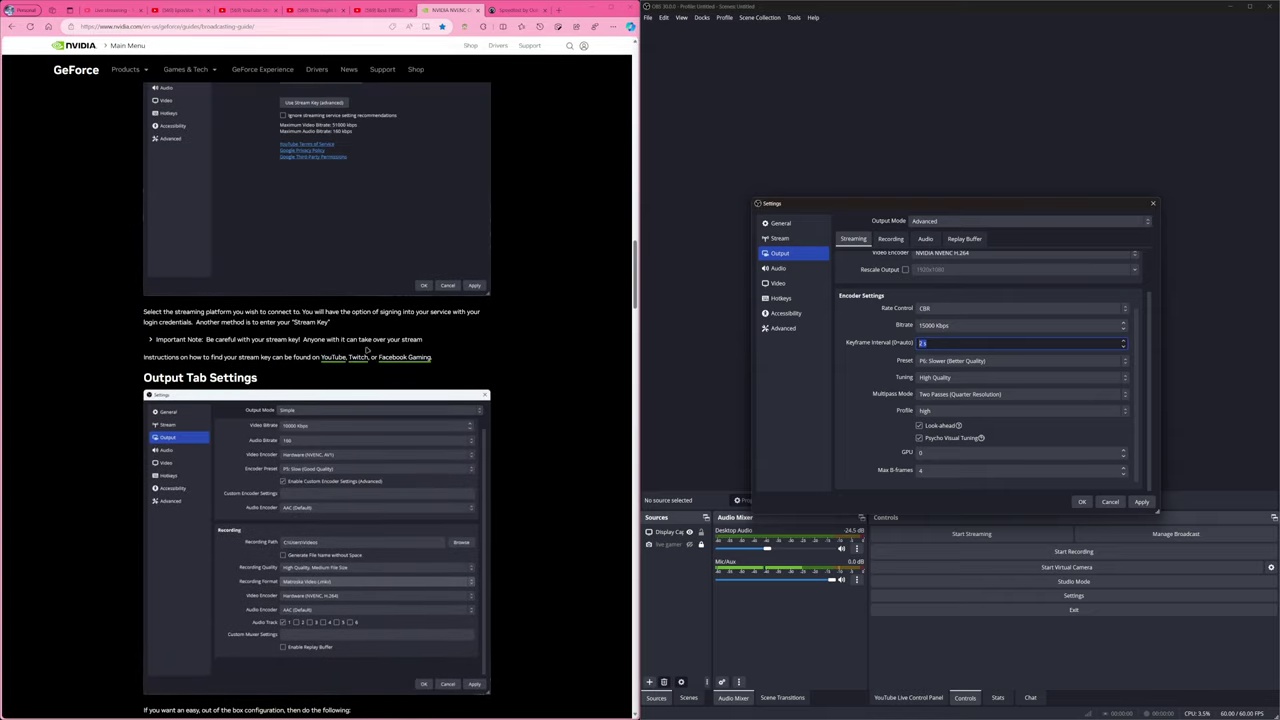
scroll(356, 355, down, 9)
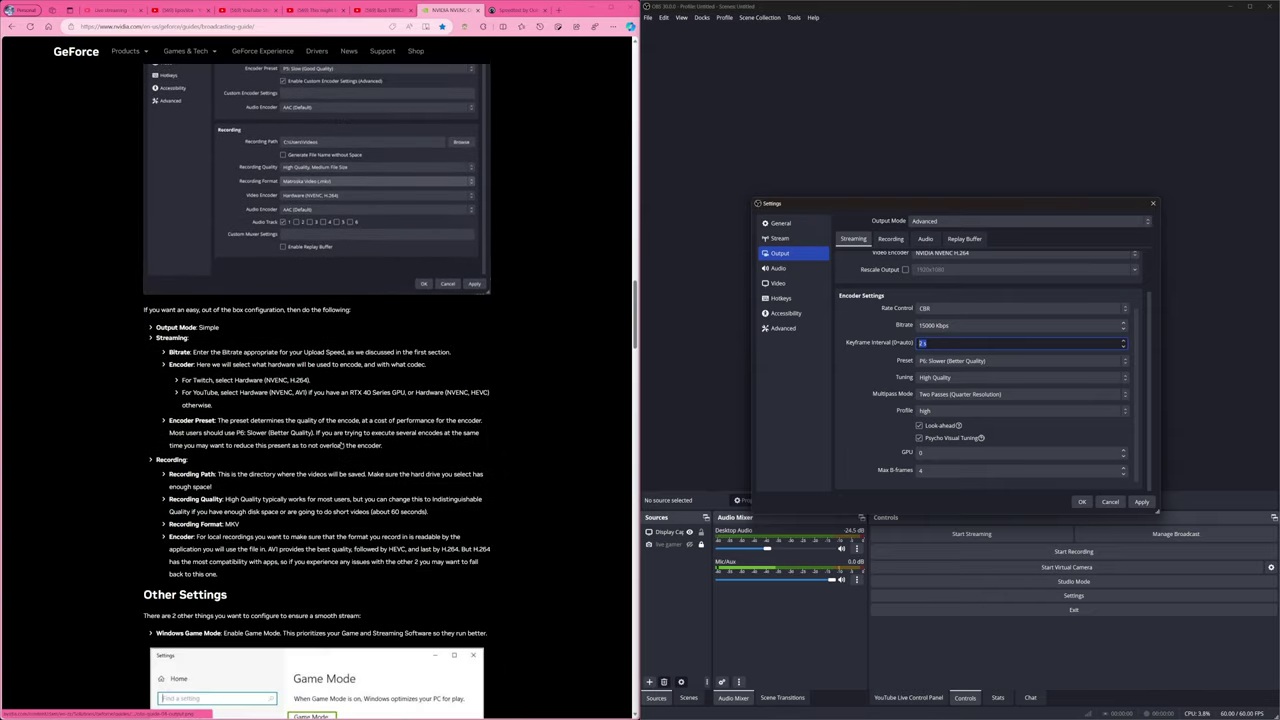
scroll(350, 441, down, 8)
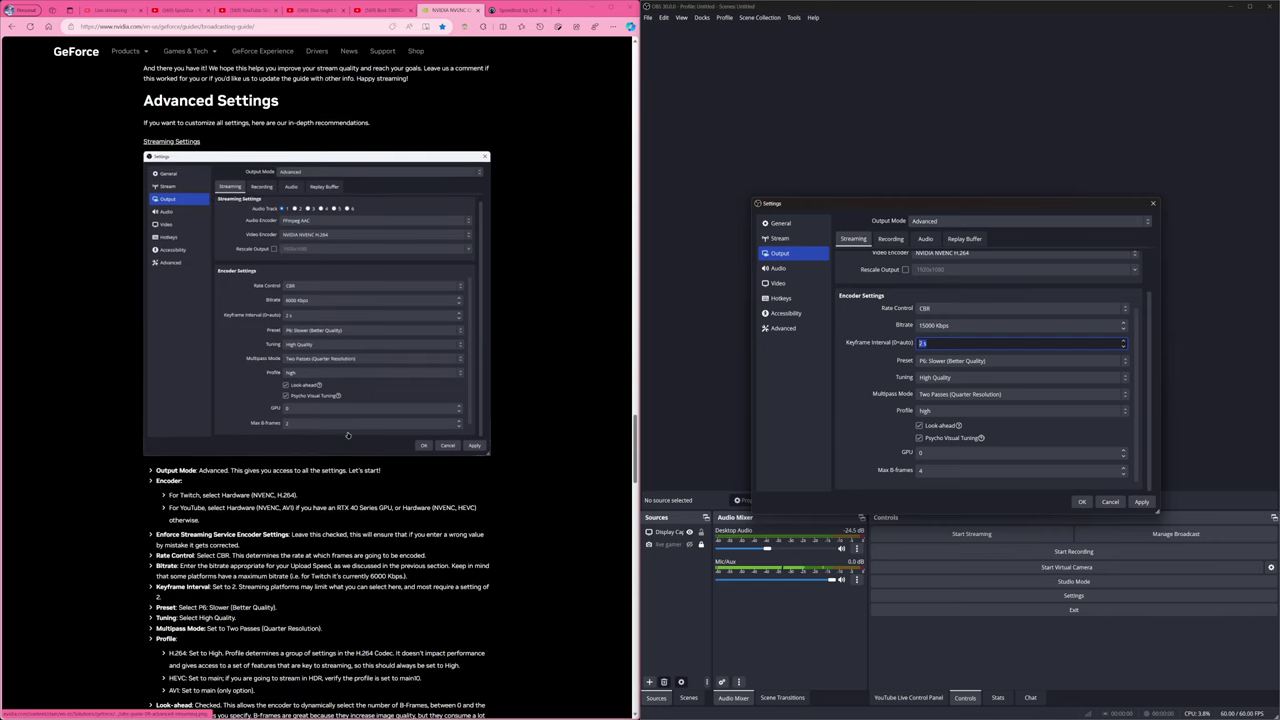
drag(196, 122, 205, 141)
click(310, 206)
key(ctrl+shift+Tab)
scroll(346, 334, down, 2)
click(459, 14)
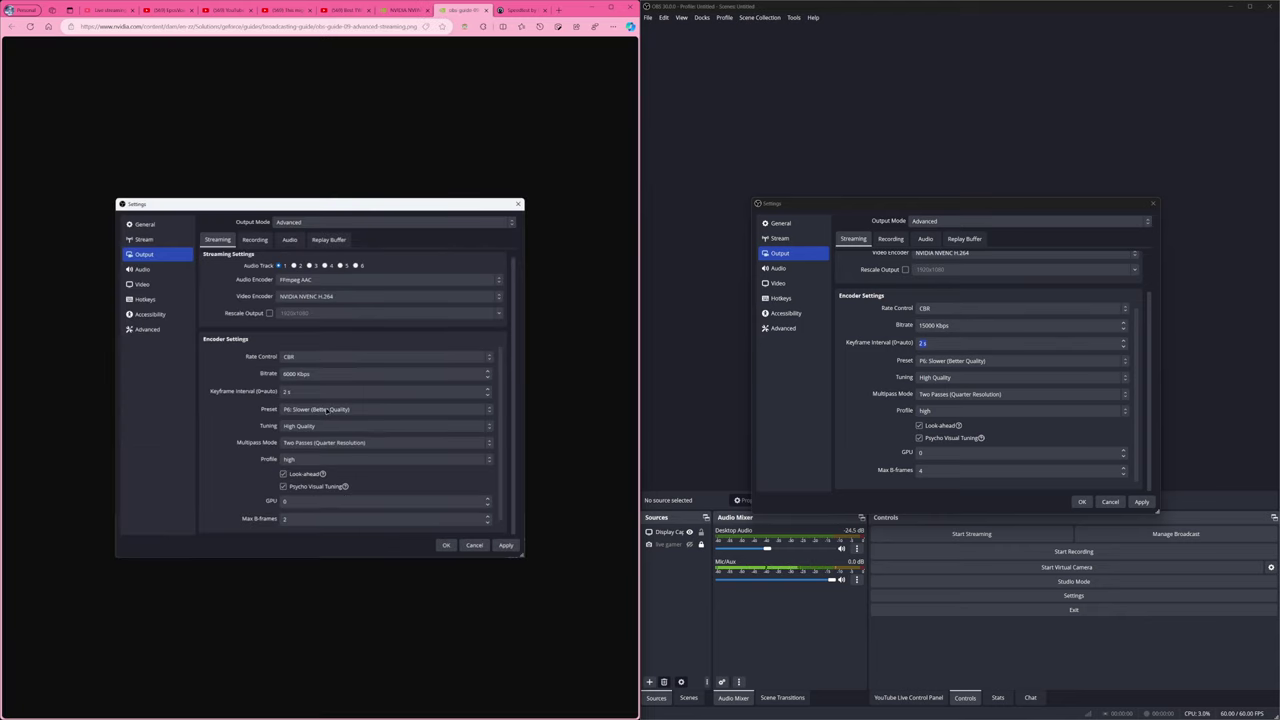
click(930, 361)
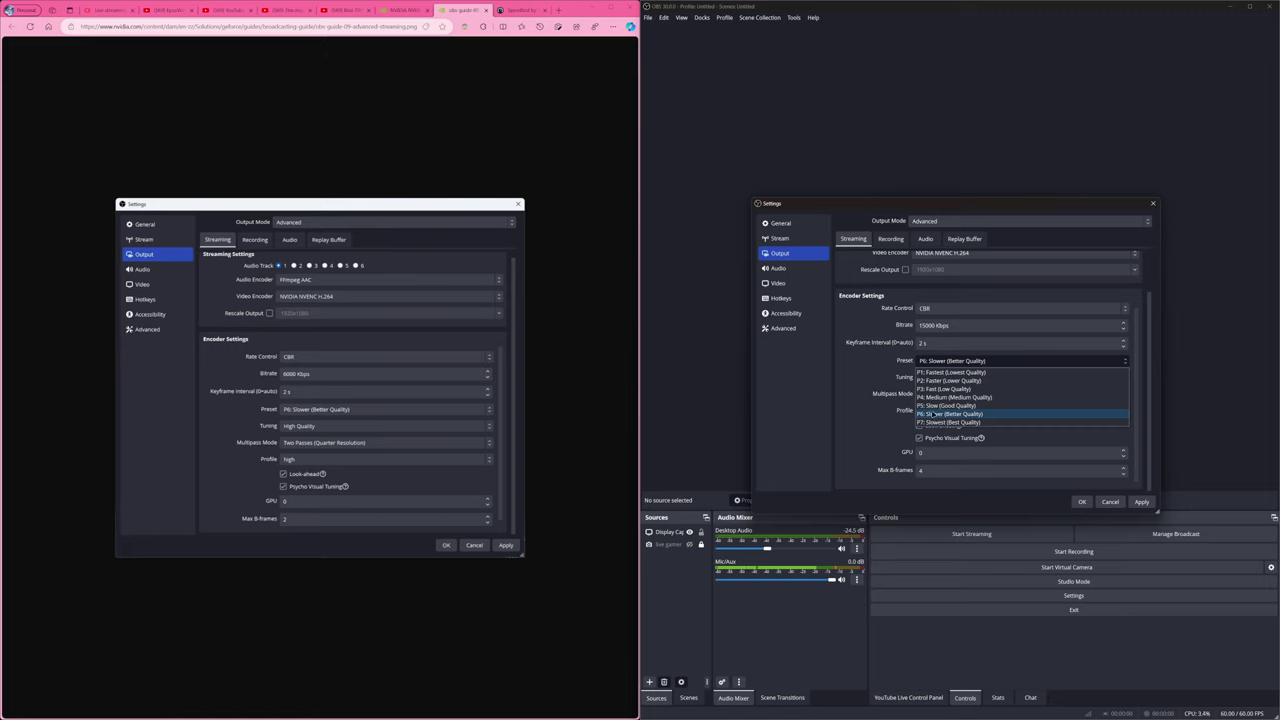
click(933, 413)
click(957, 362)
click(957, 414)
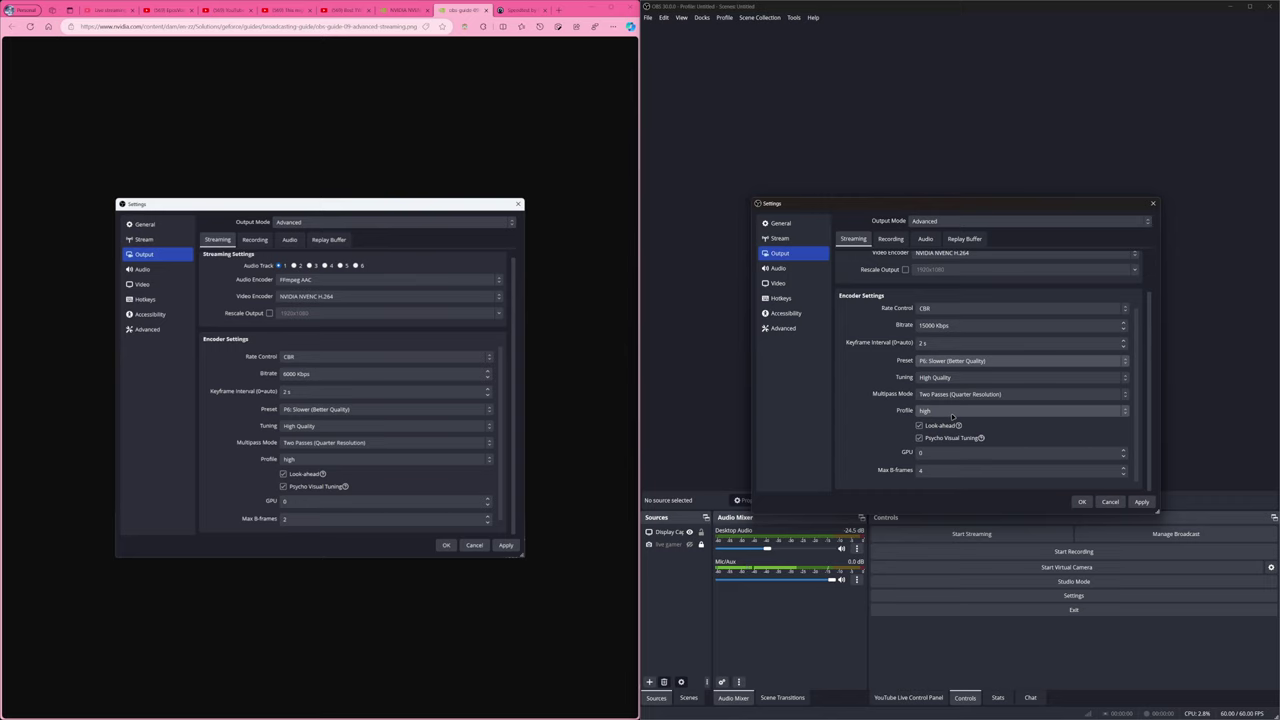
click(981, 381)
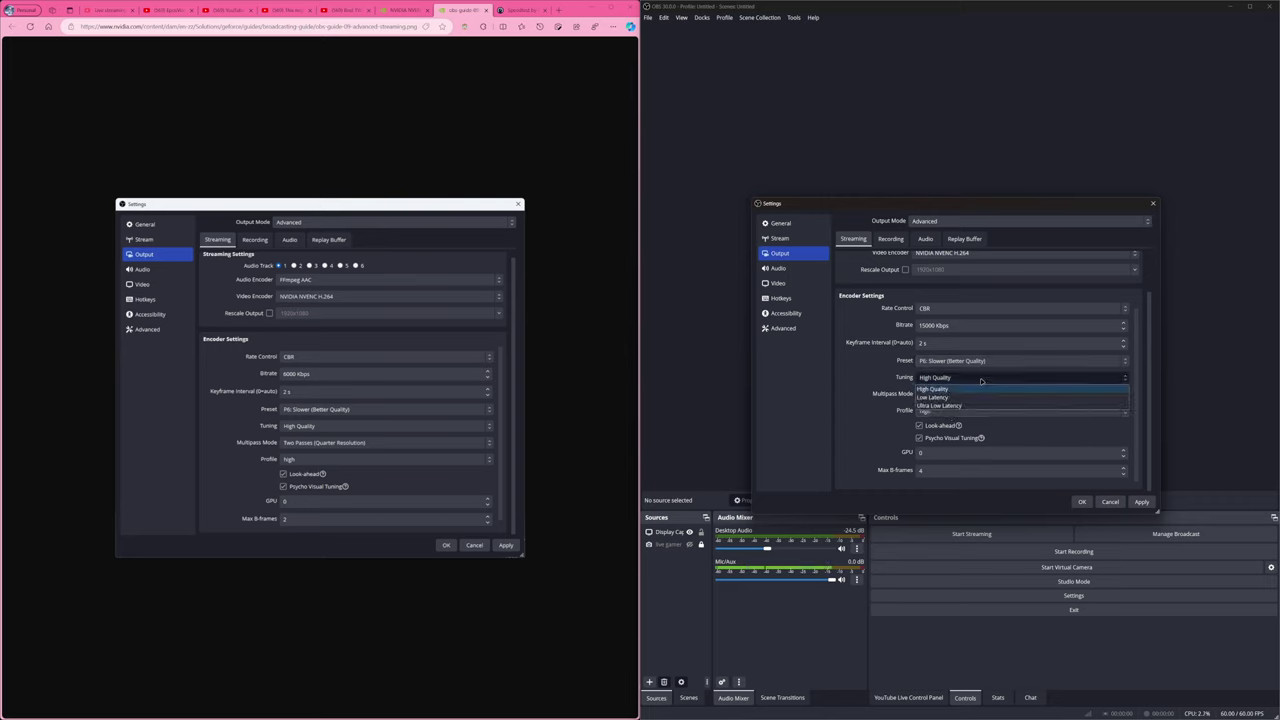
click(981, 381)
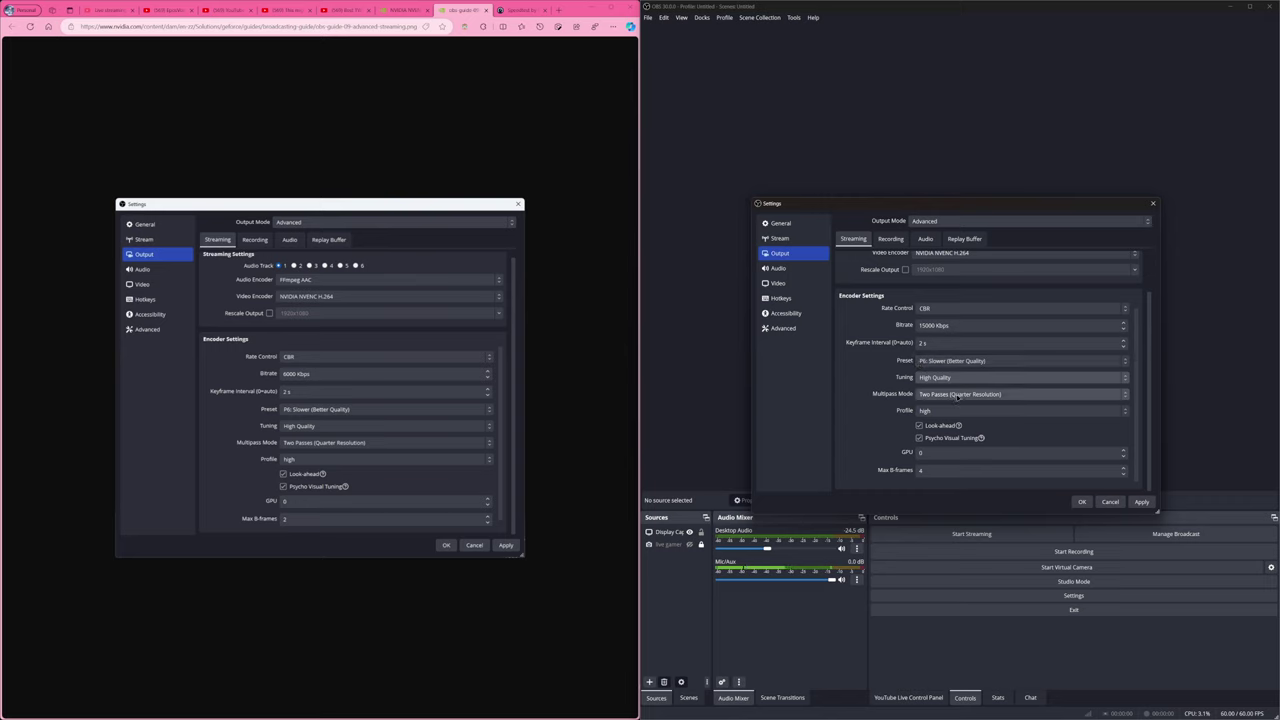
click(960, 396)
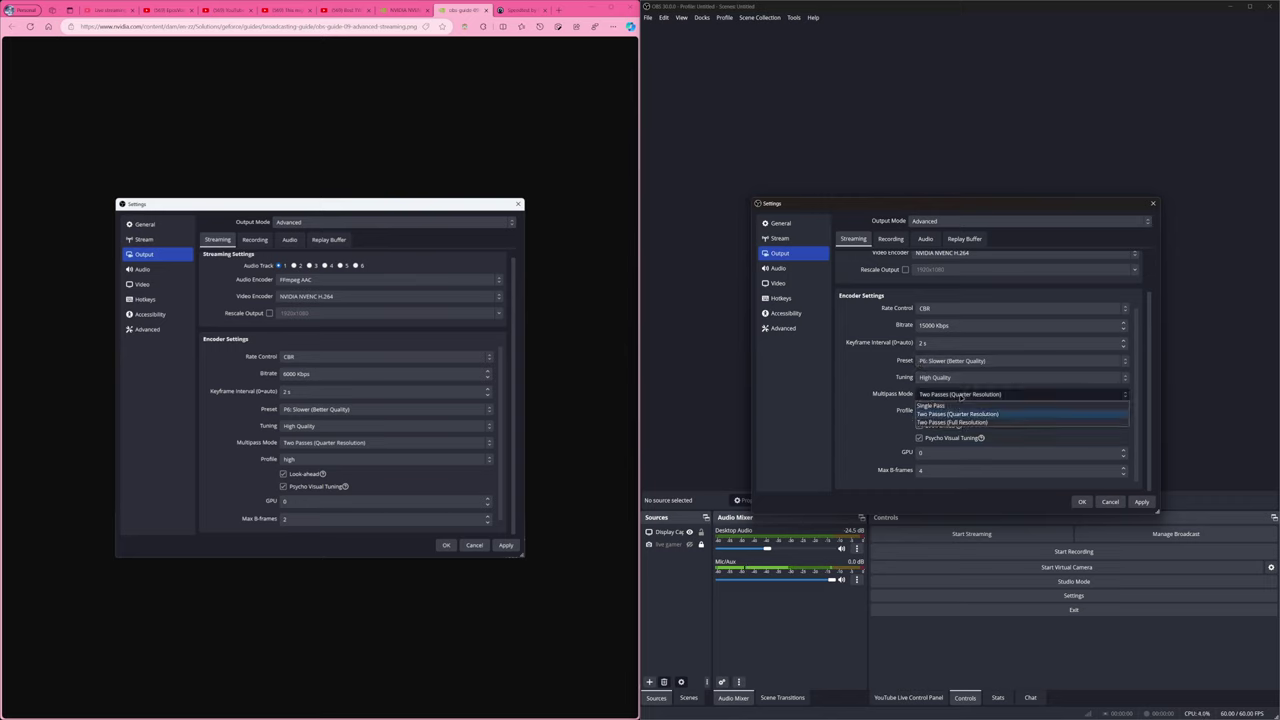
click(957, 413)
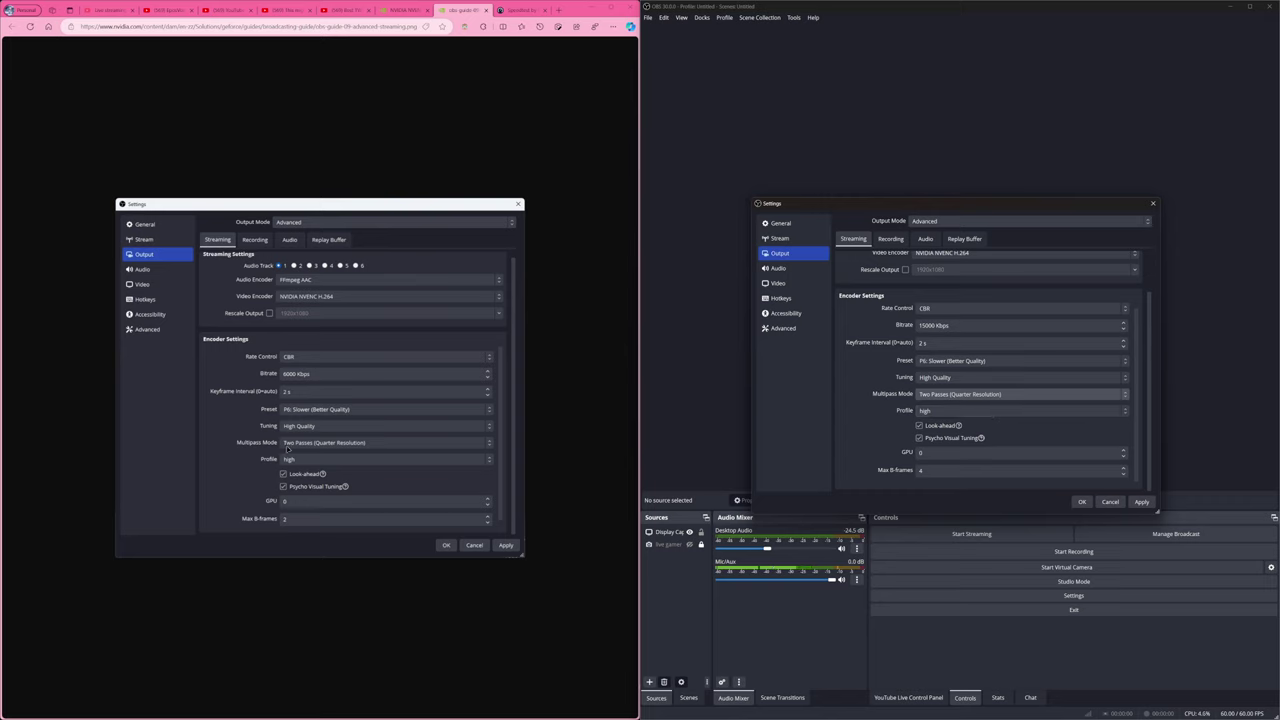
click(966, 394)
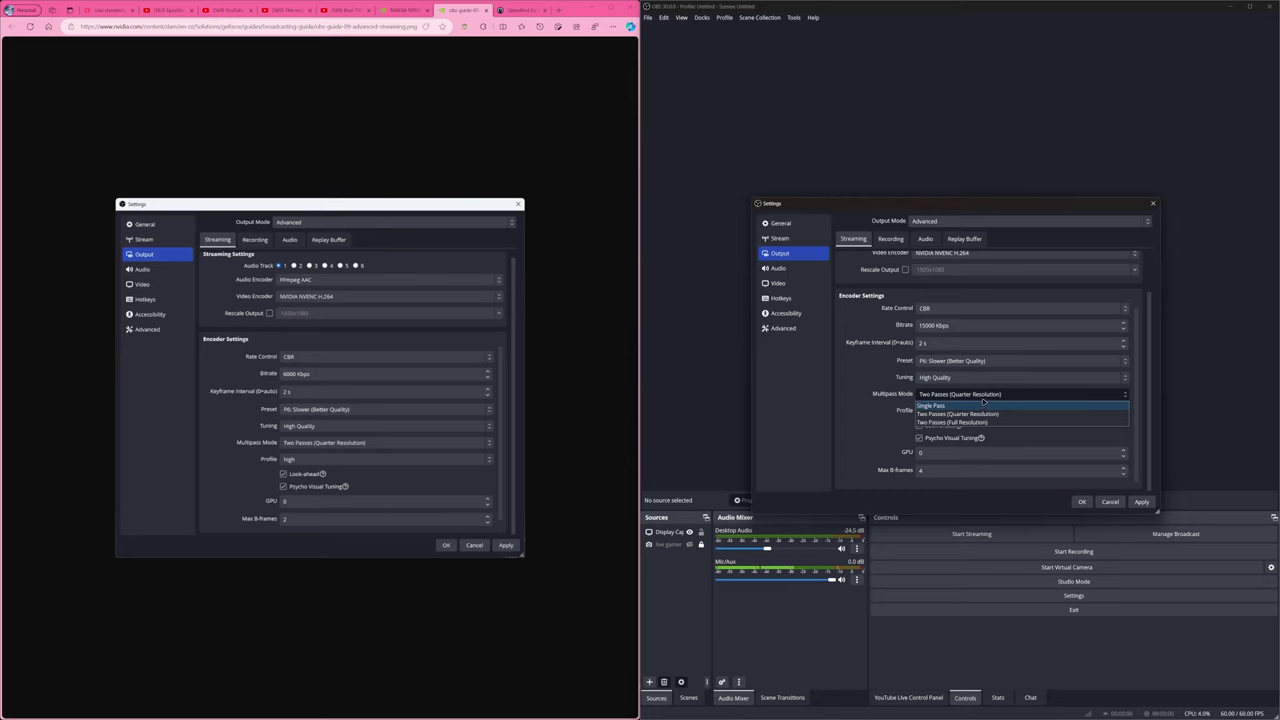
click(955, 414)
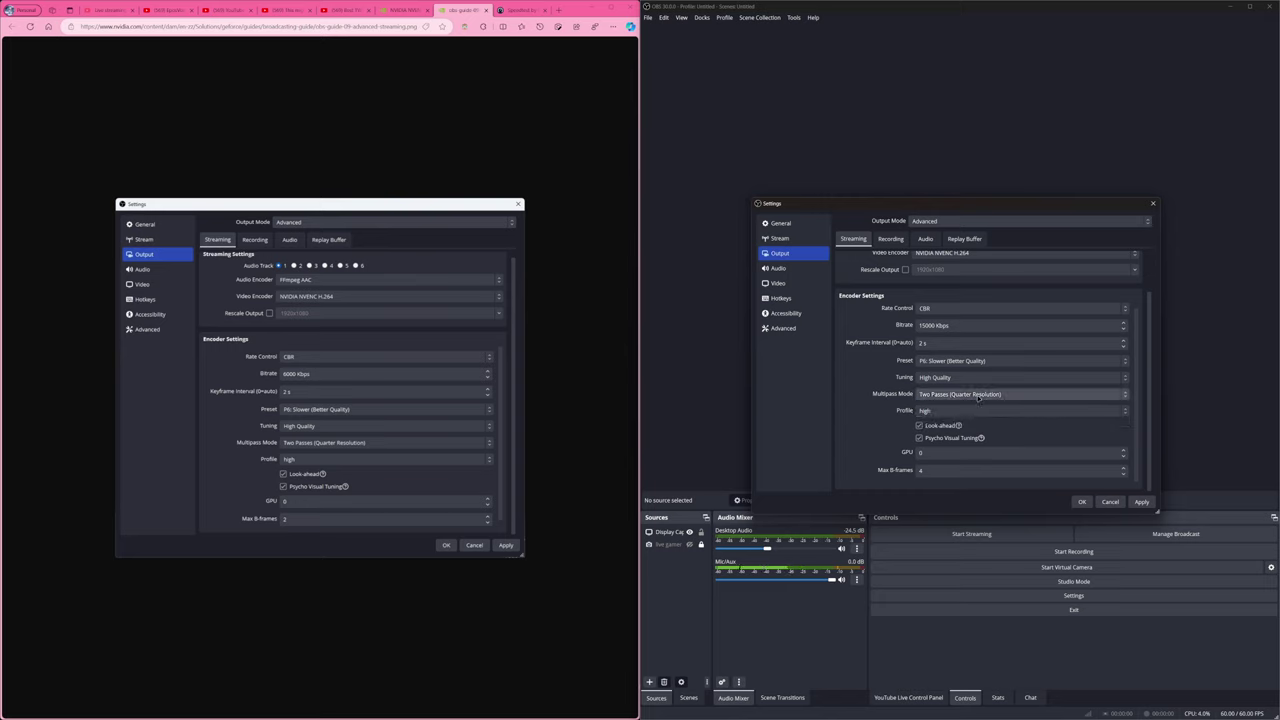
click(953, 414)
click(950, 424)
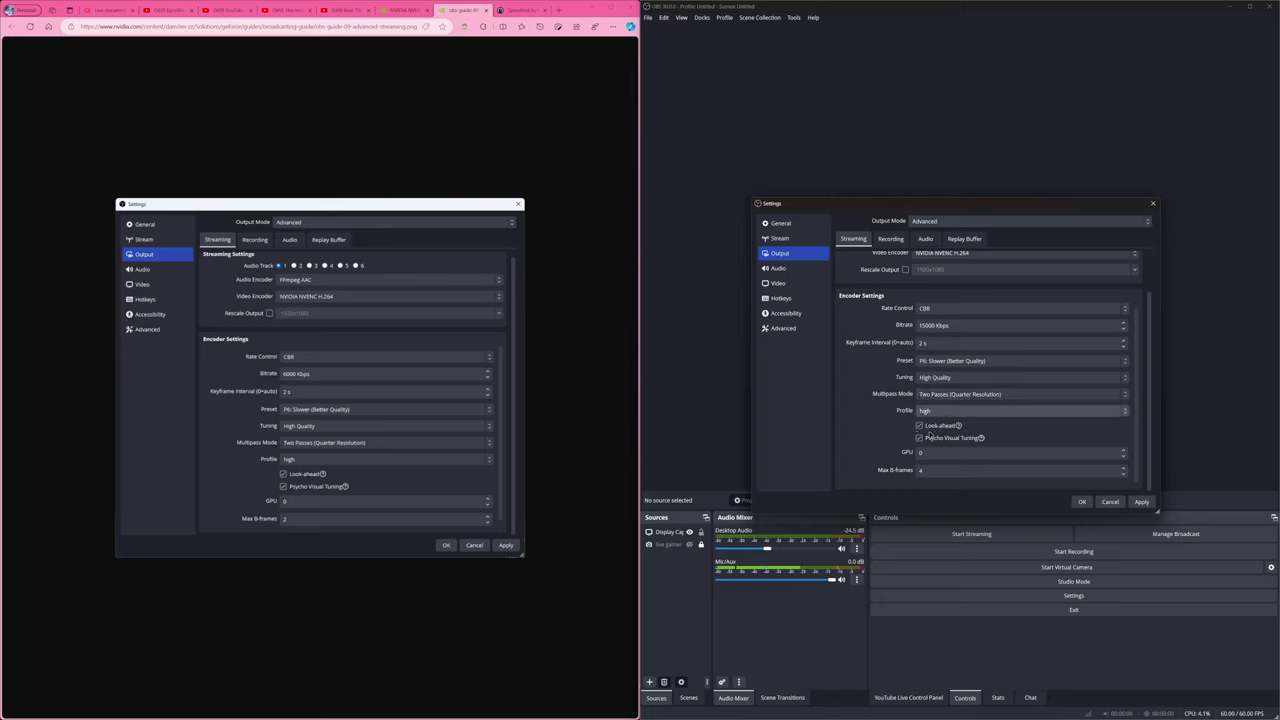
click(918, 470)
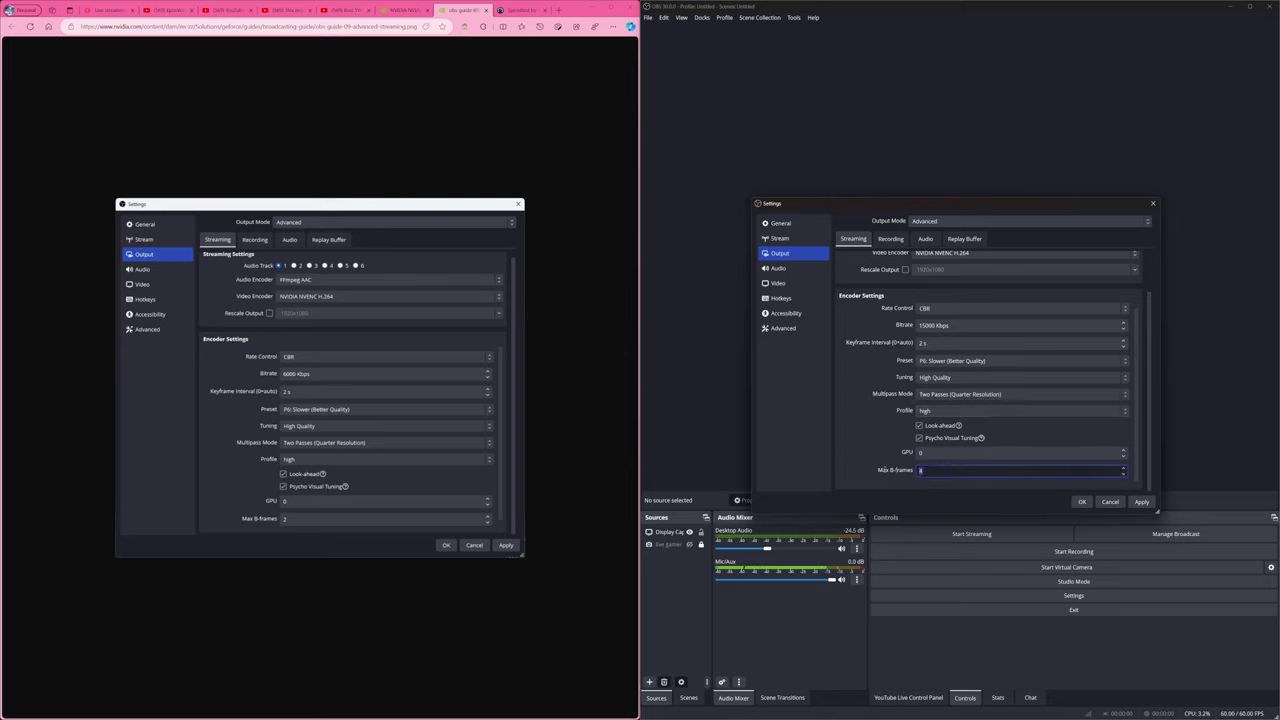
text(4)
click(918, 425)
click(918, 425)
double_click(921, 470)
Go back to the guide article and highlight its Max B-Frames advice under Advanced Settings.
click(269, 313)
key(alt+Left)
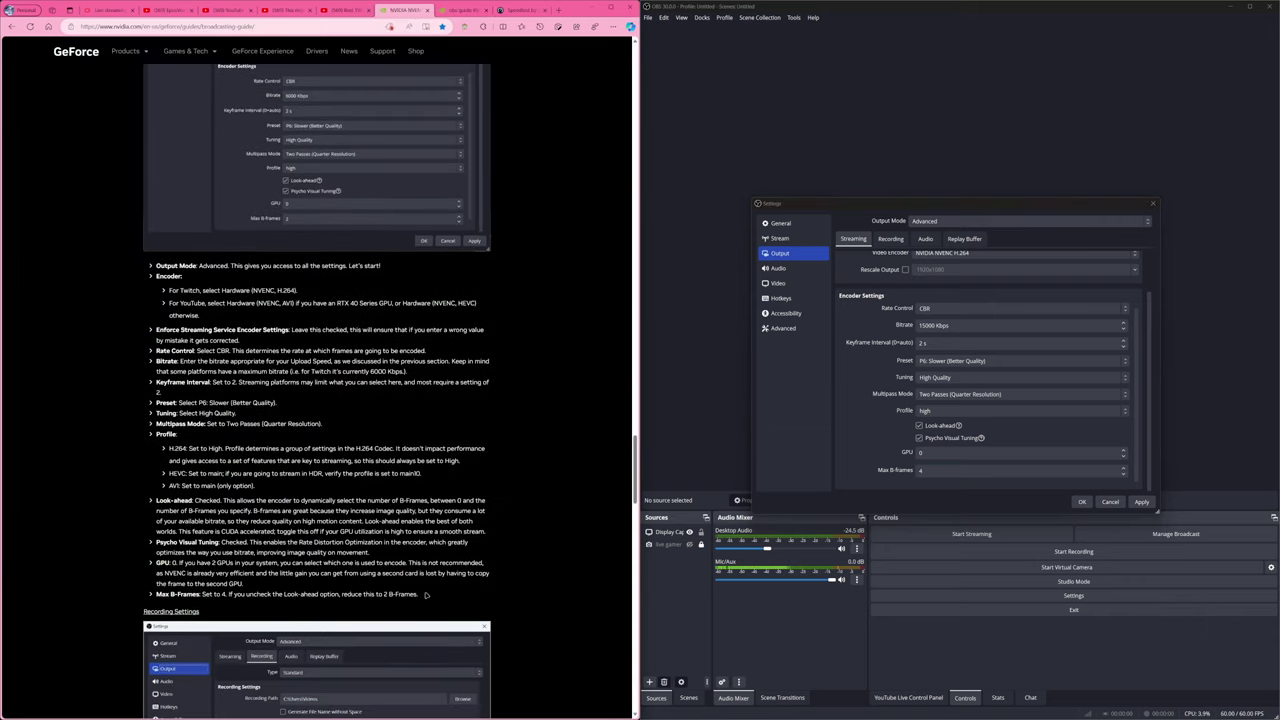
mouse_move(425, 594)
mouse_down()
mouse_move(150, 594)
mouse_move(425, 594)
mouse_up()
On the Recording output tab, keep NVENC HEVC and the QuickTime (.mov) format after trying Fragmented MOV.
click(926, 241)
click(888, 240)
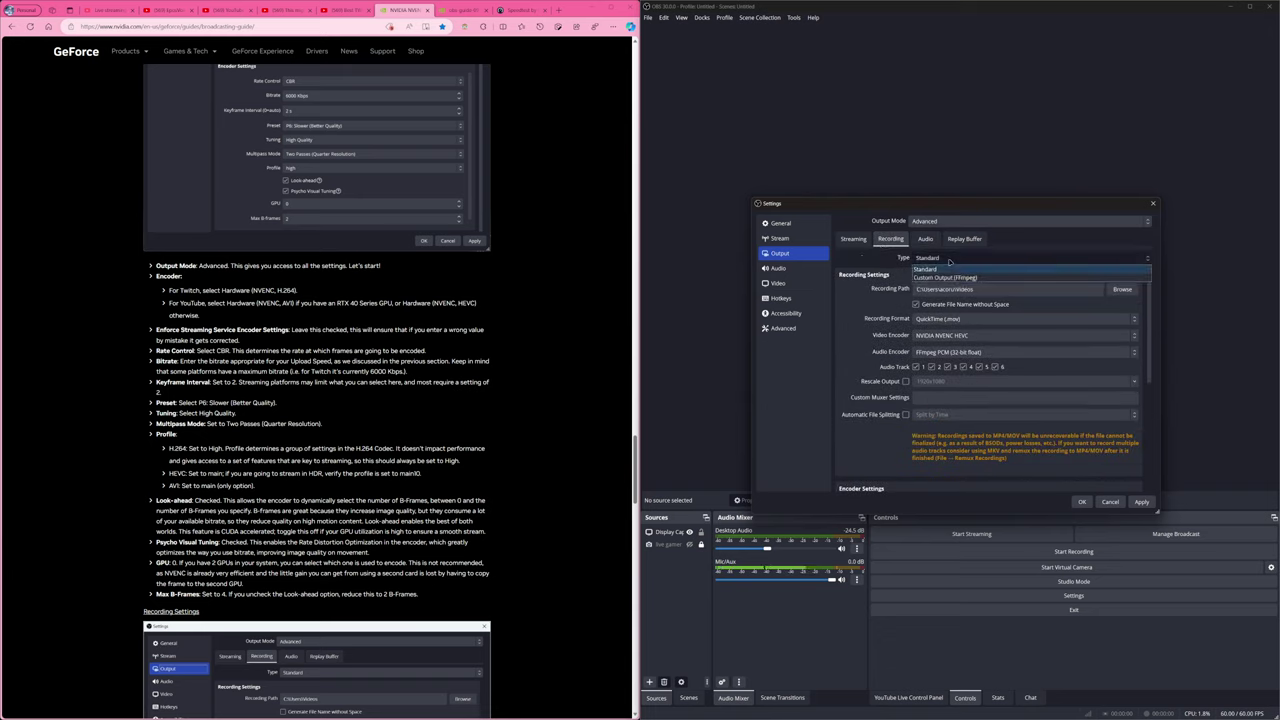
click(940, 337)
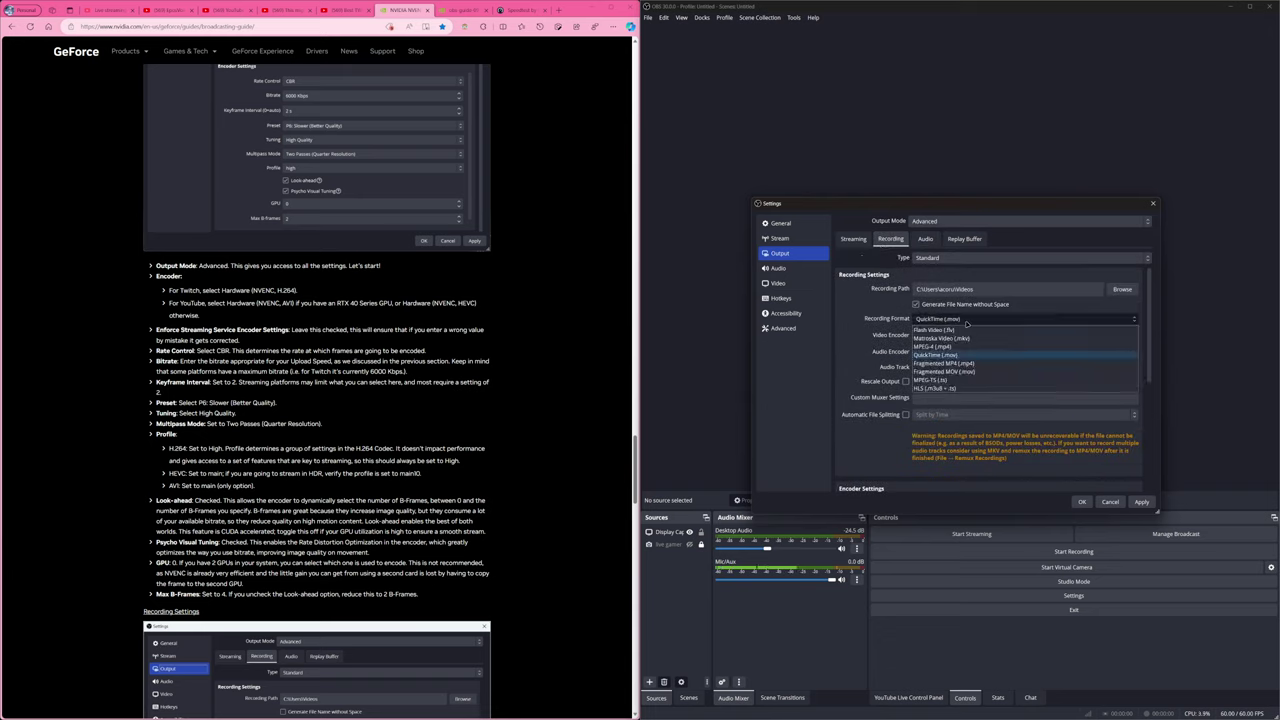
click(966, 330)
click(966, 319)
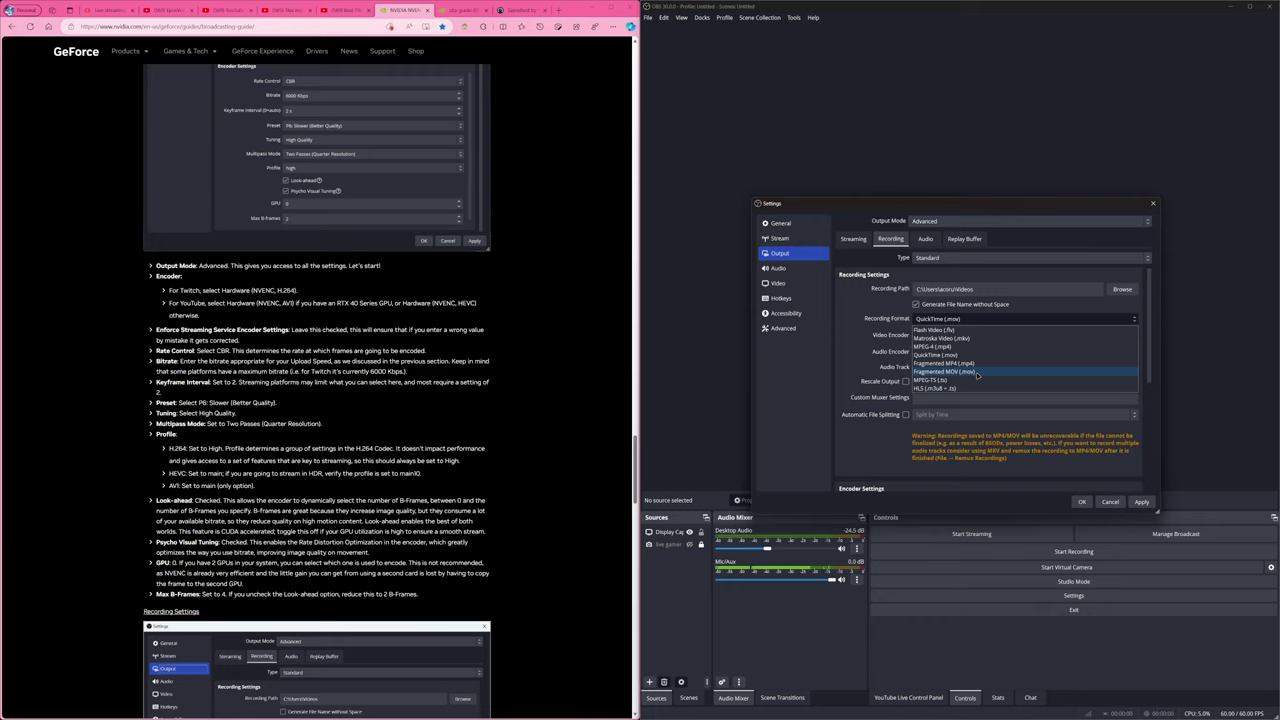
click(977, 374)
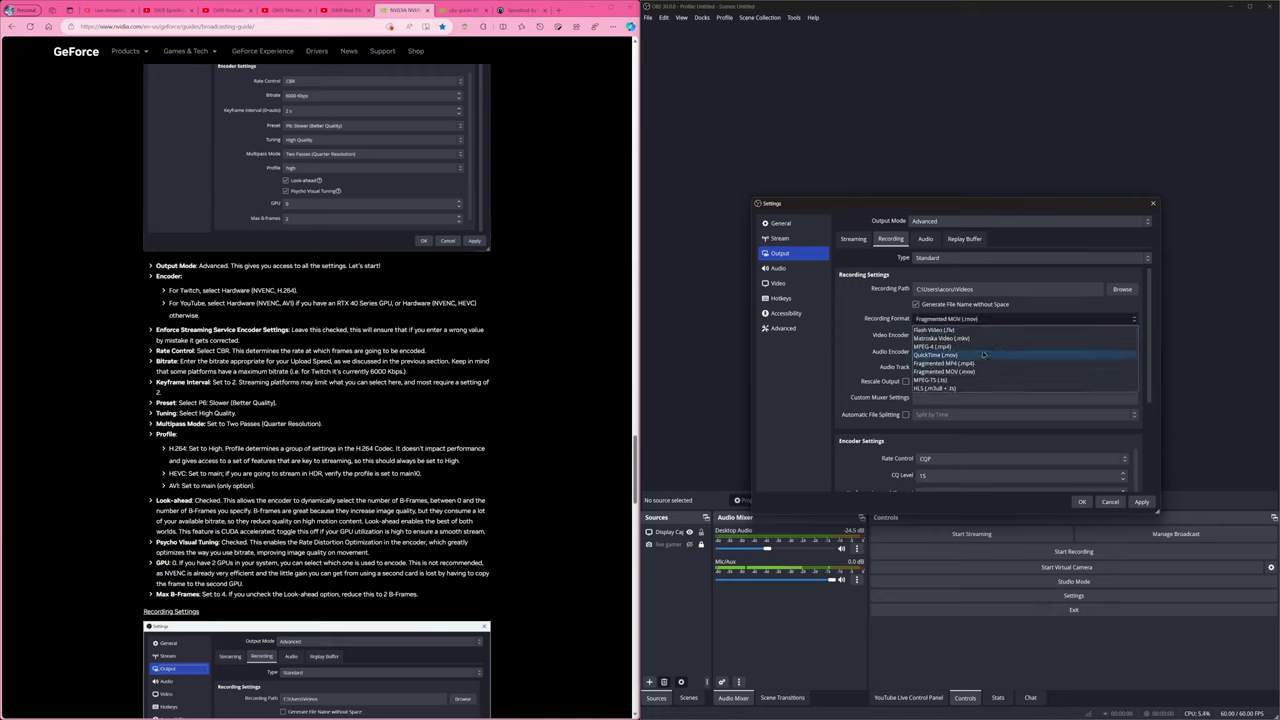
click(983, 354)
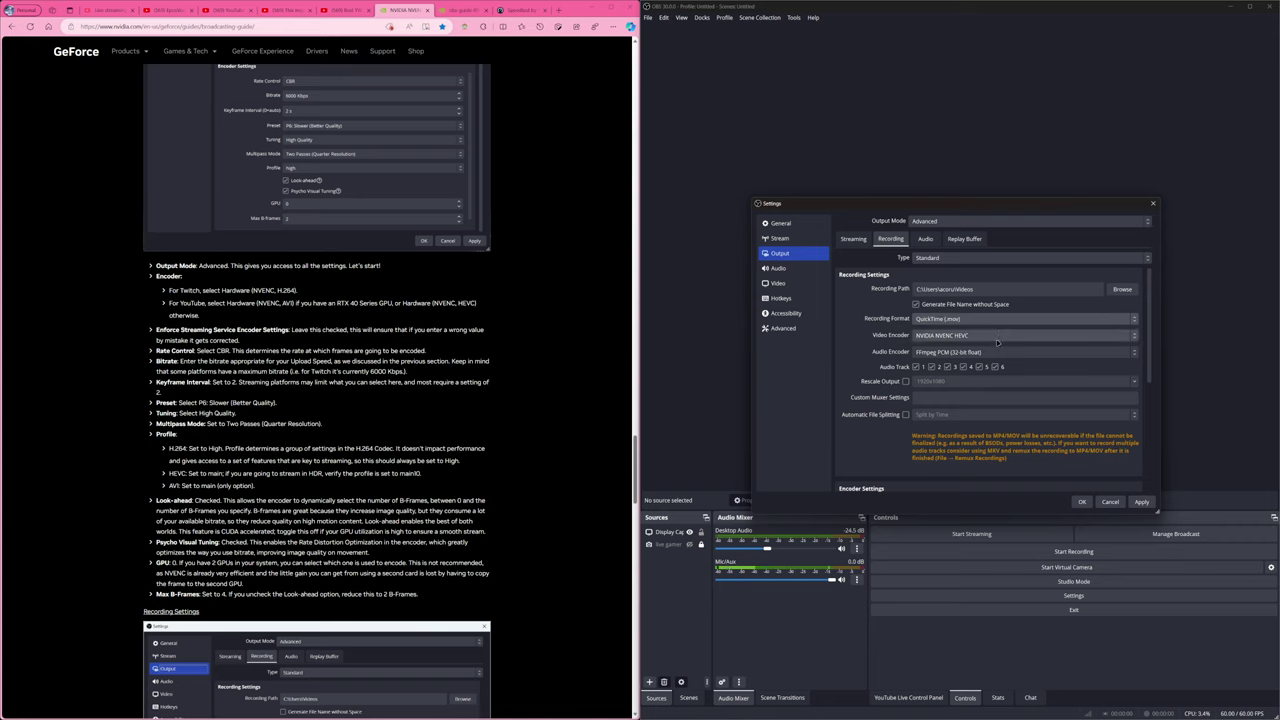
Set recording video to NVIDIA NVENC HEVC and audio to FFmpeg PCM (32-bit float).
click(962, 336)
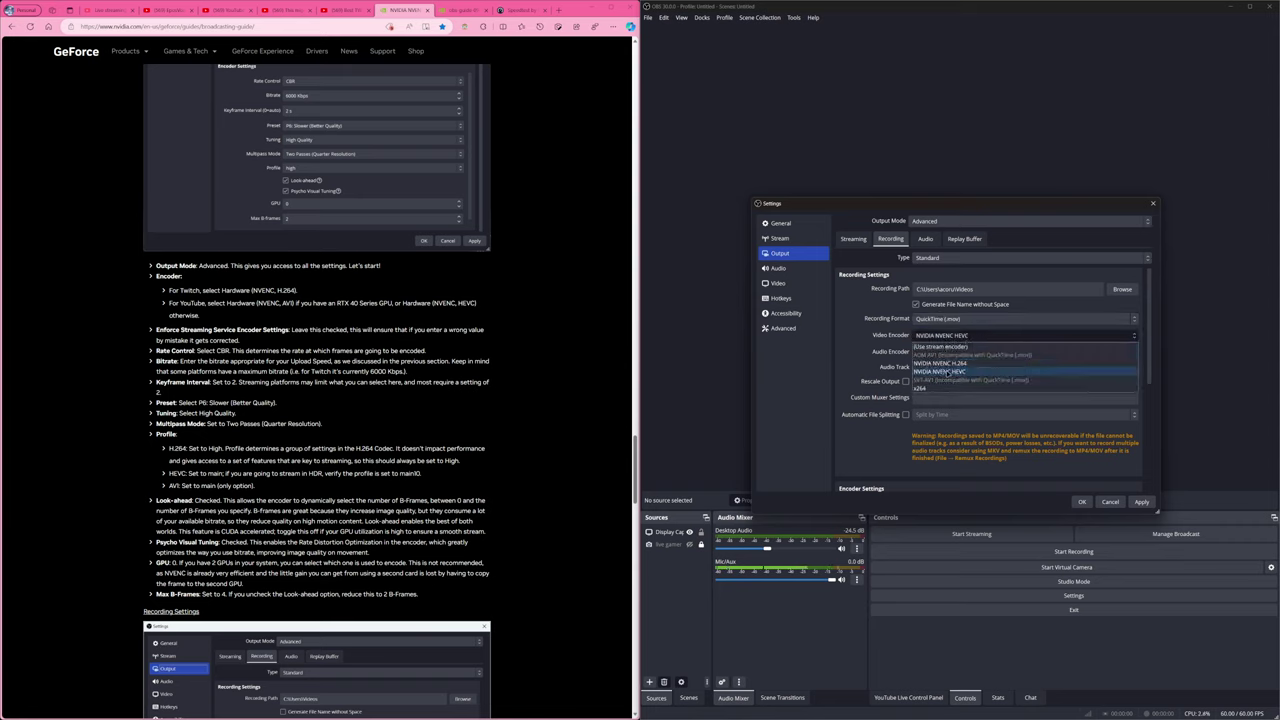
click(948, 372)
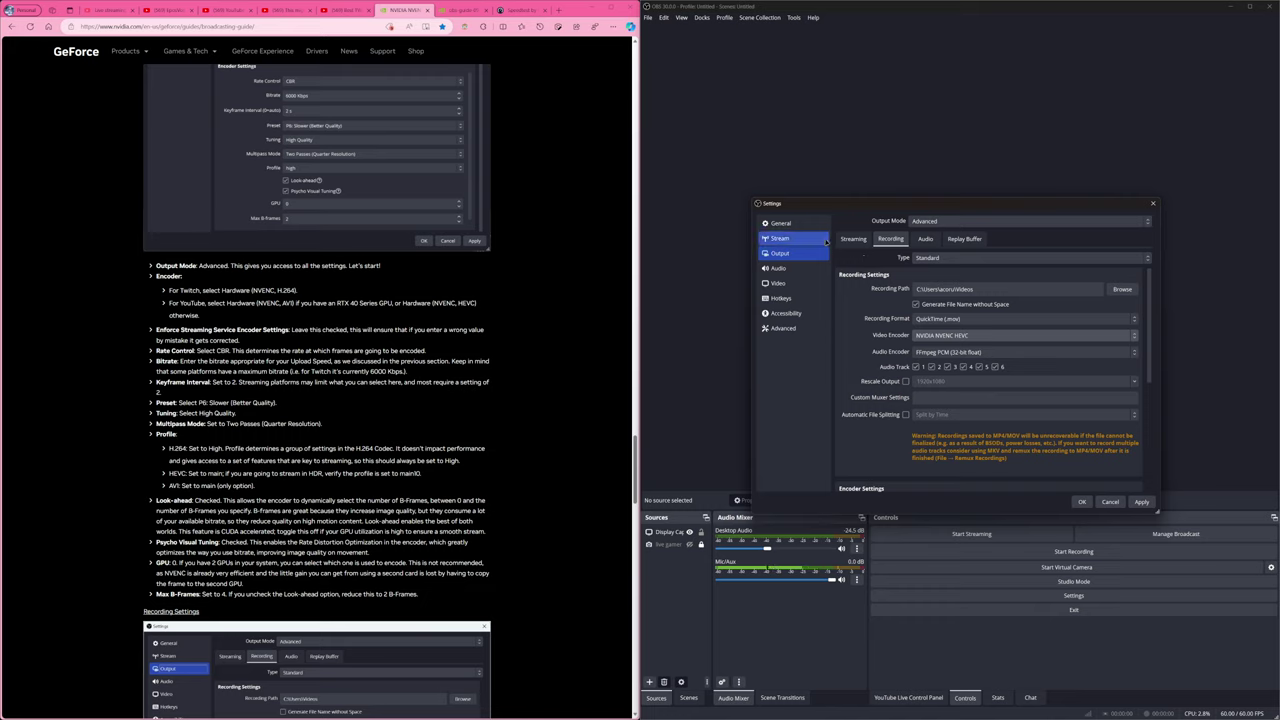
click(946, 351)
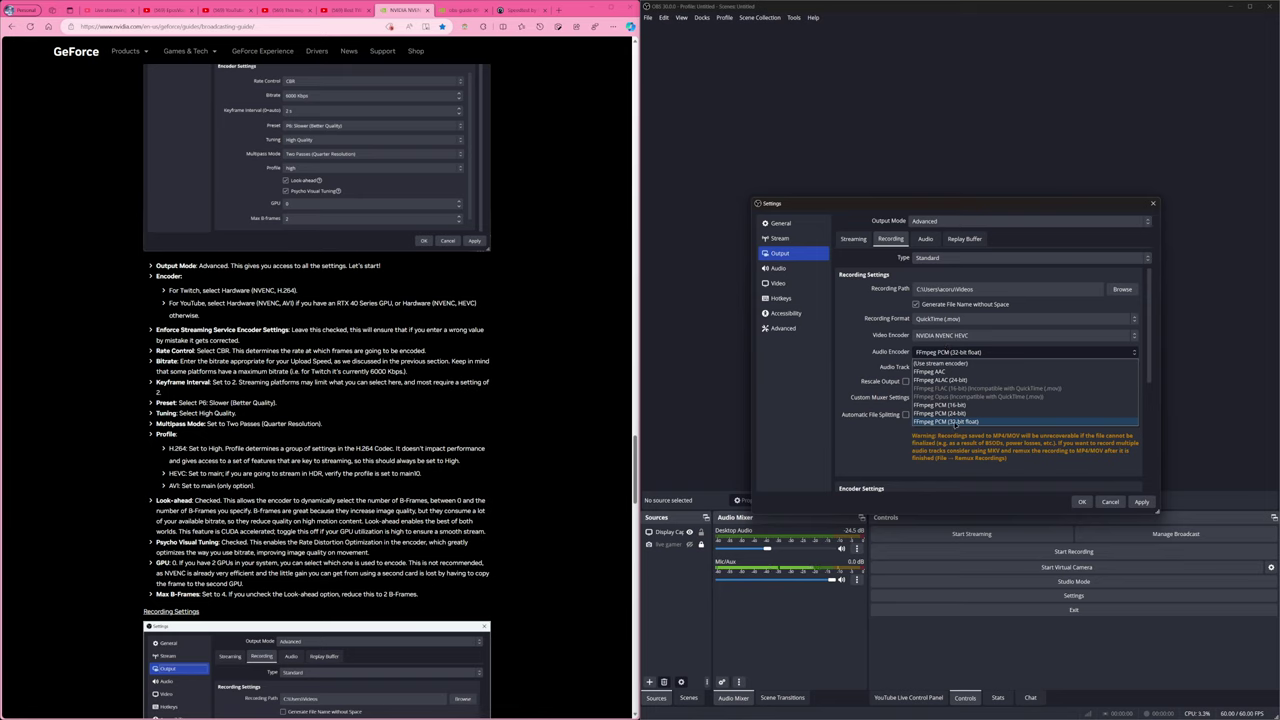
click(955, 422)
click(936, 336)
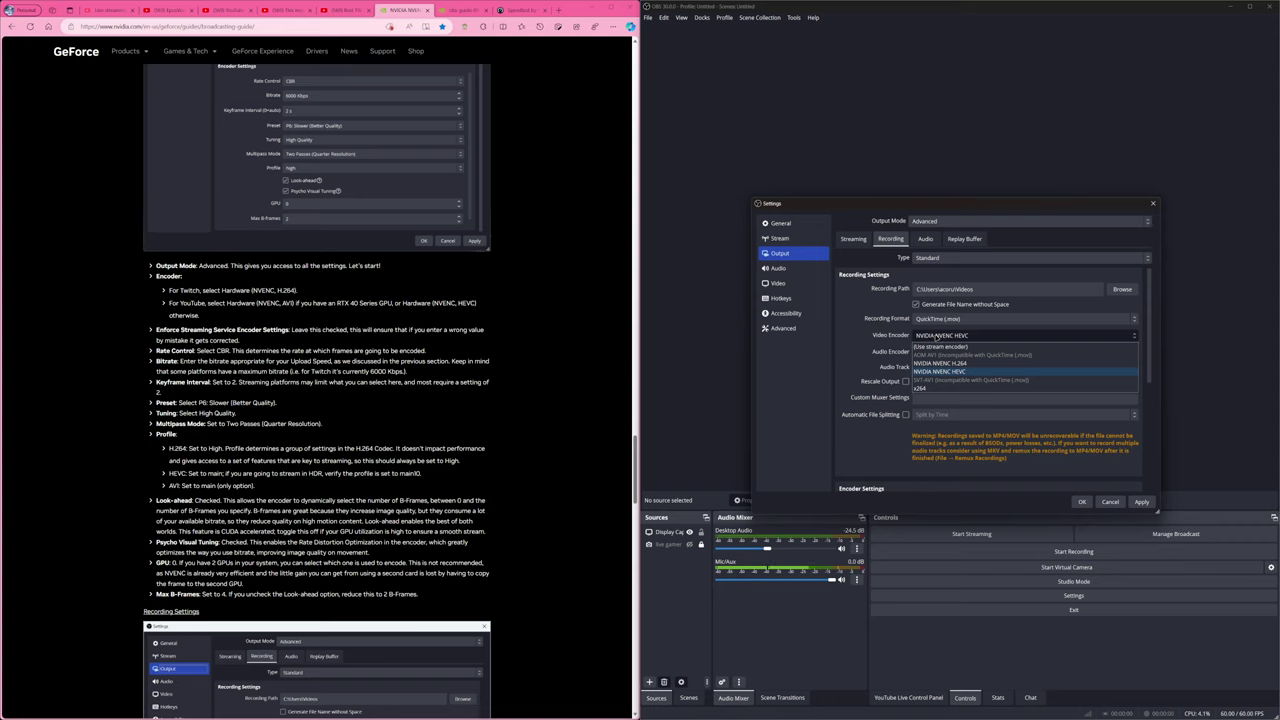
click(936, 372)
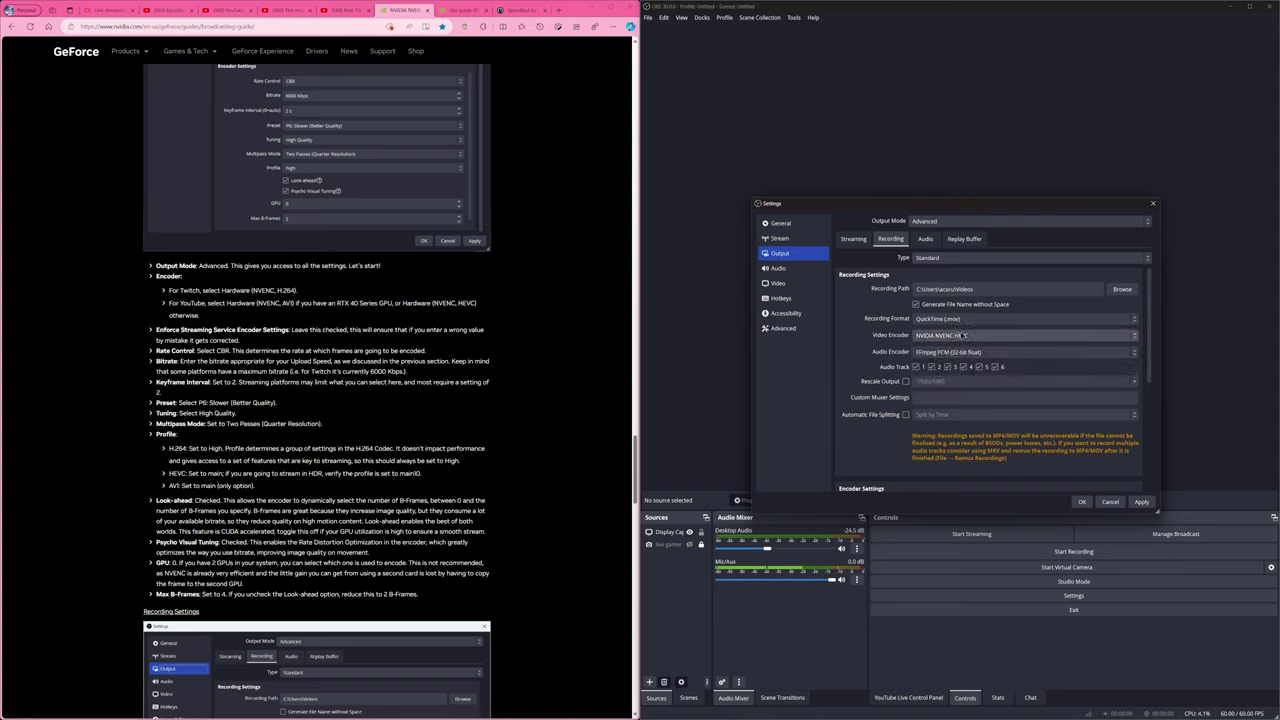
click(964, 336)
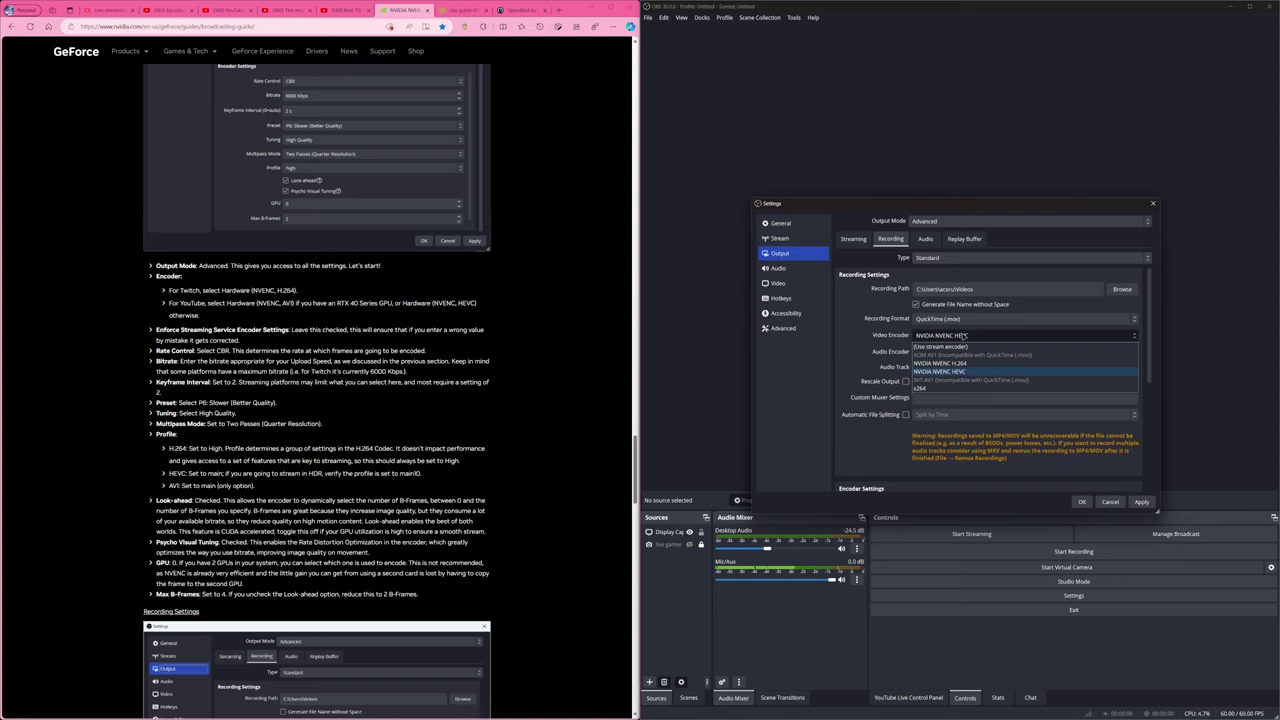
click(945, 347)
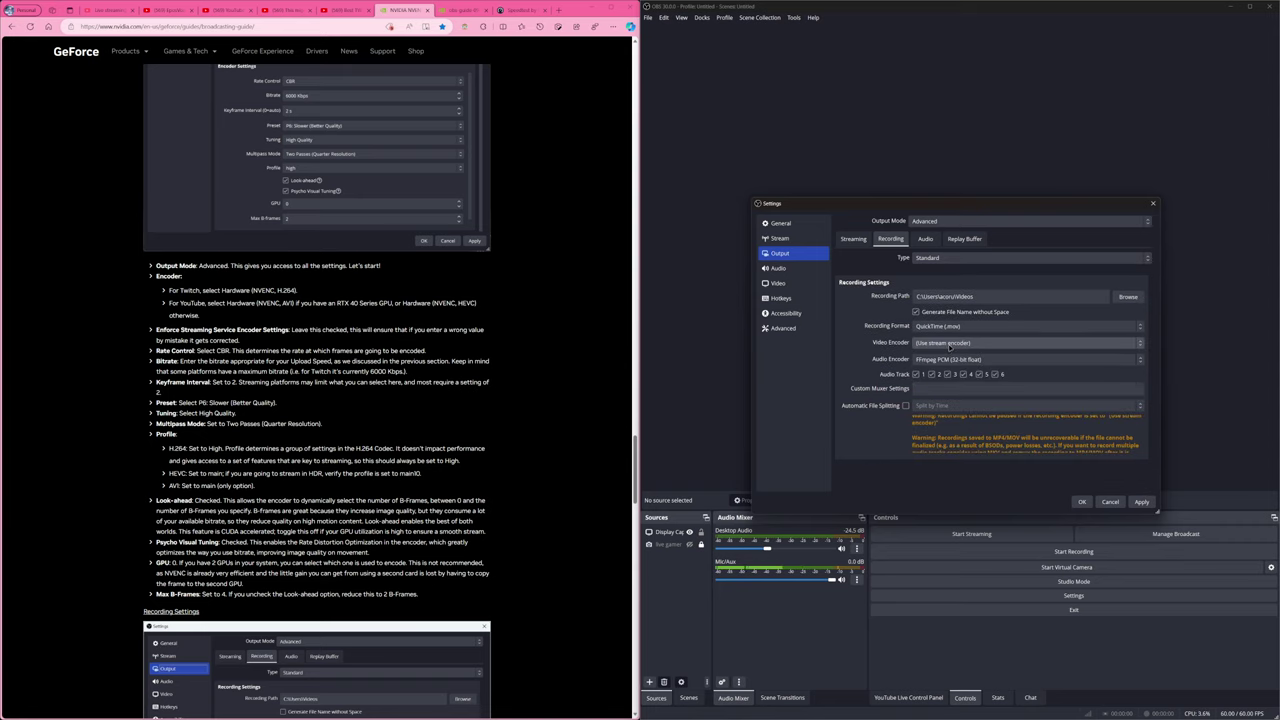
click(950, 344)
click(966, 380)
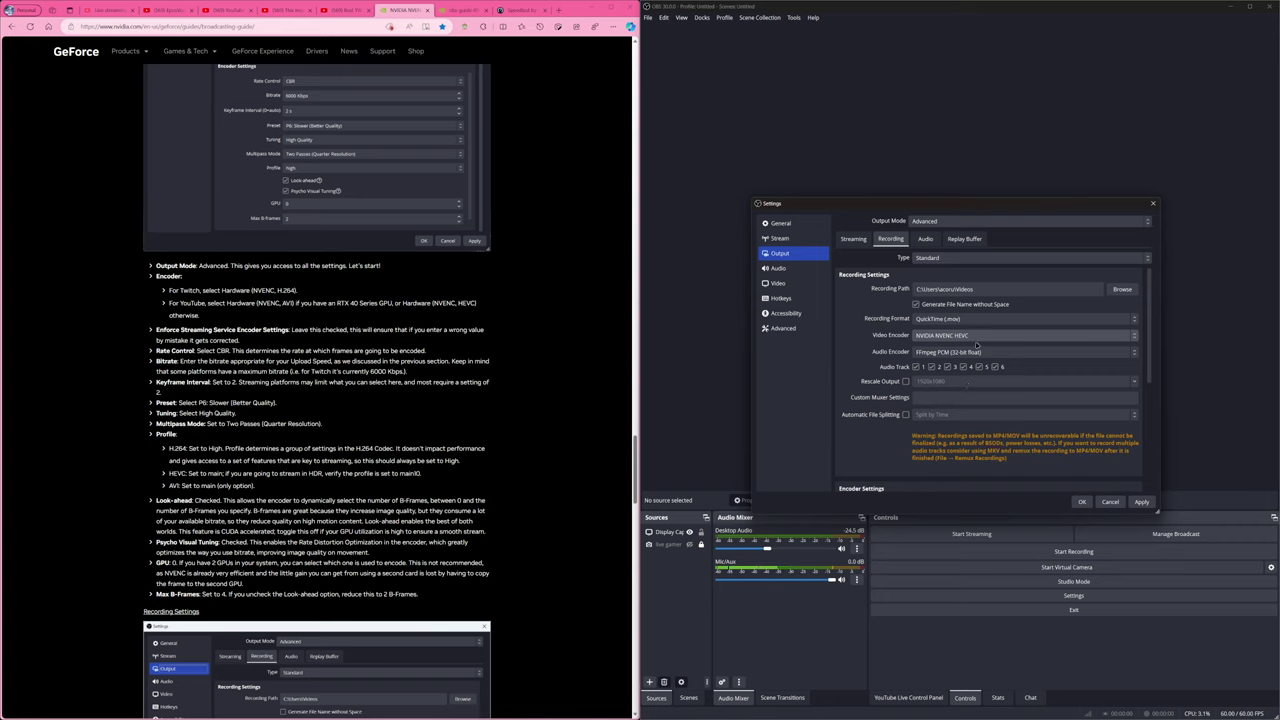
Confirm NVENC HEVC and FFmpeg PCM for recording, then scroll down to the Encoder Settings.
click(979, 336)
click(948, 338)
click(932, 352)
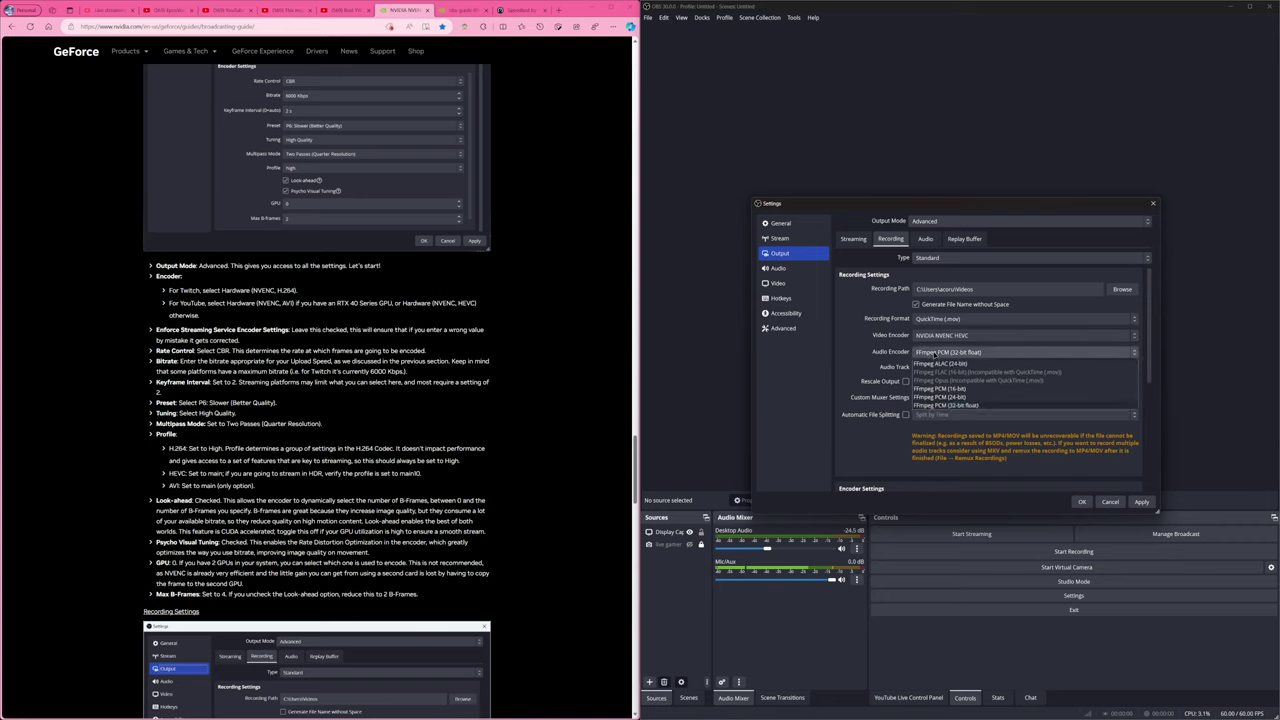
click(932, 352)
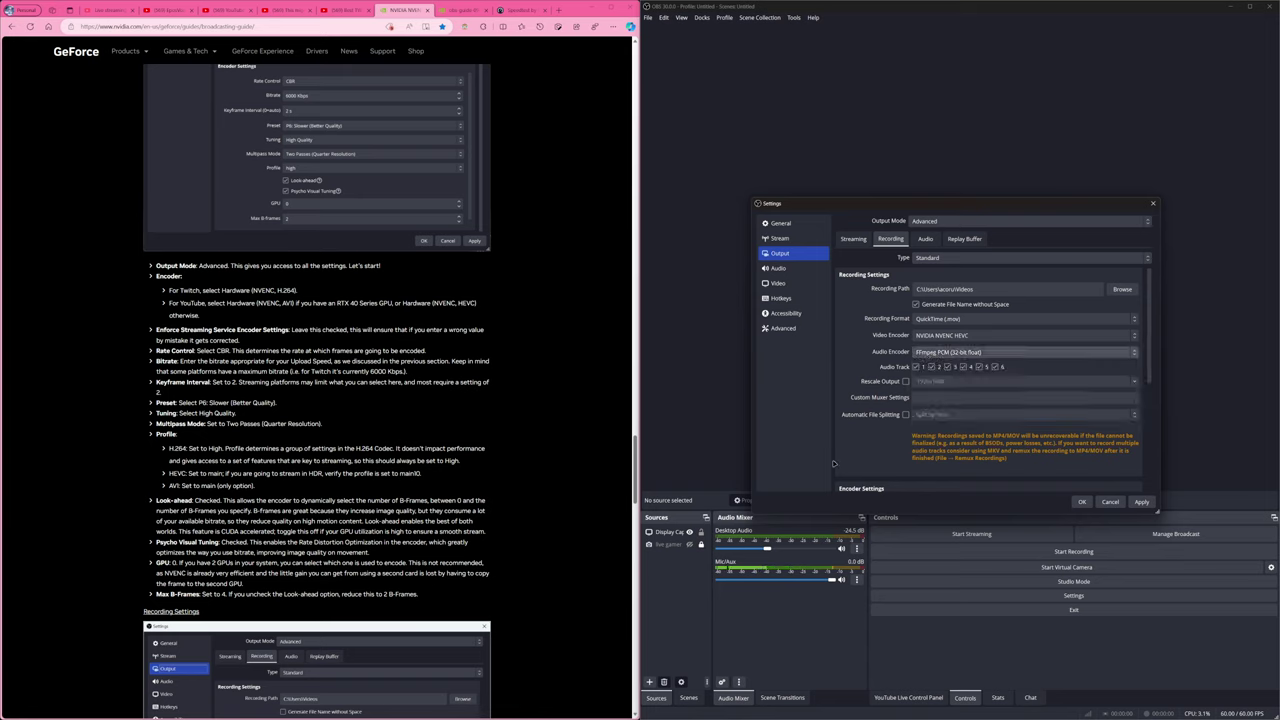
scroll(865, 427, down, 3)
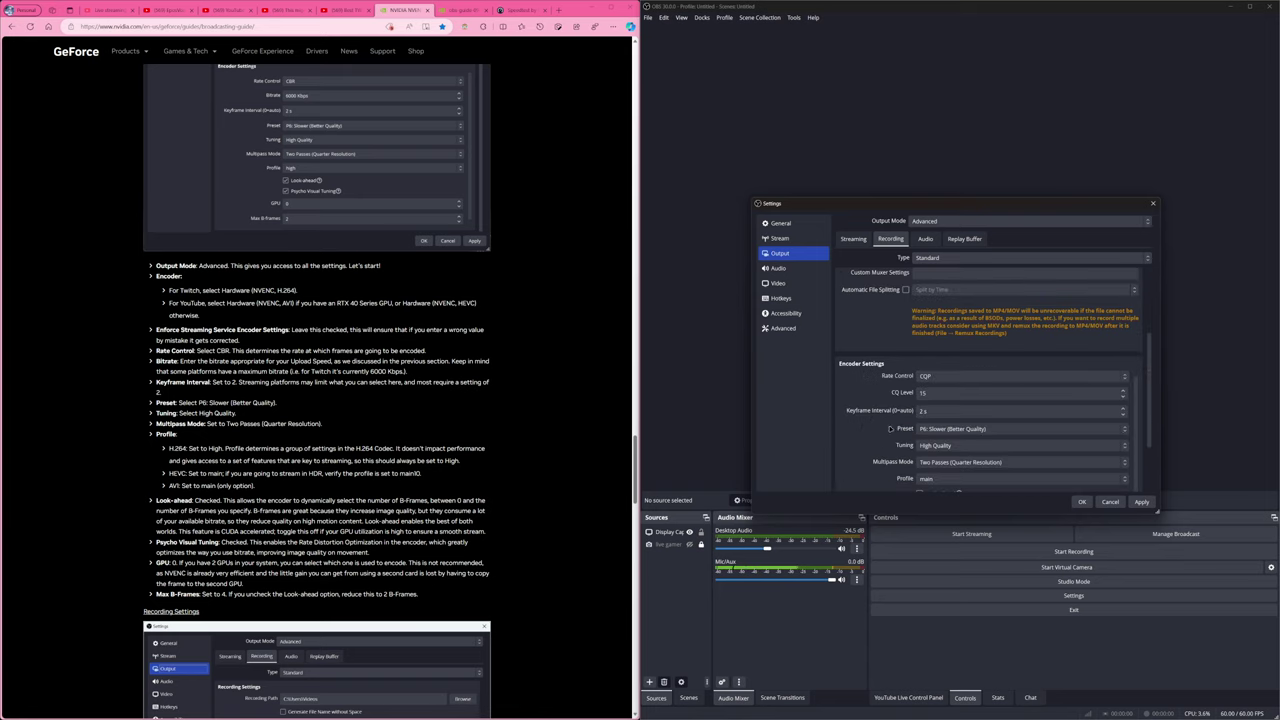
click(959, 393)
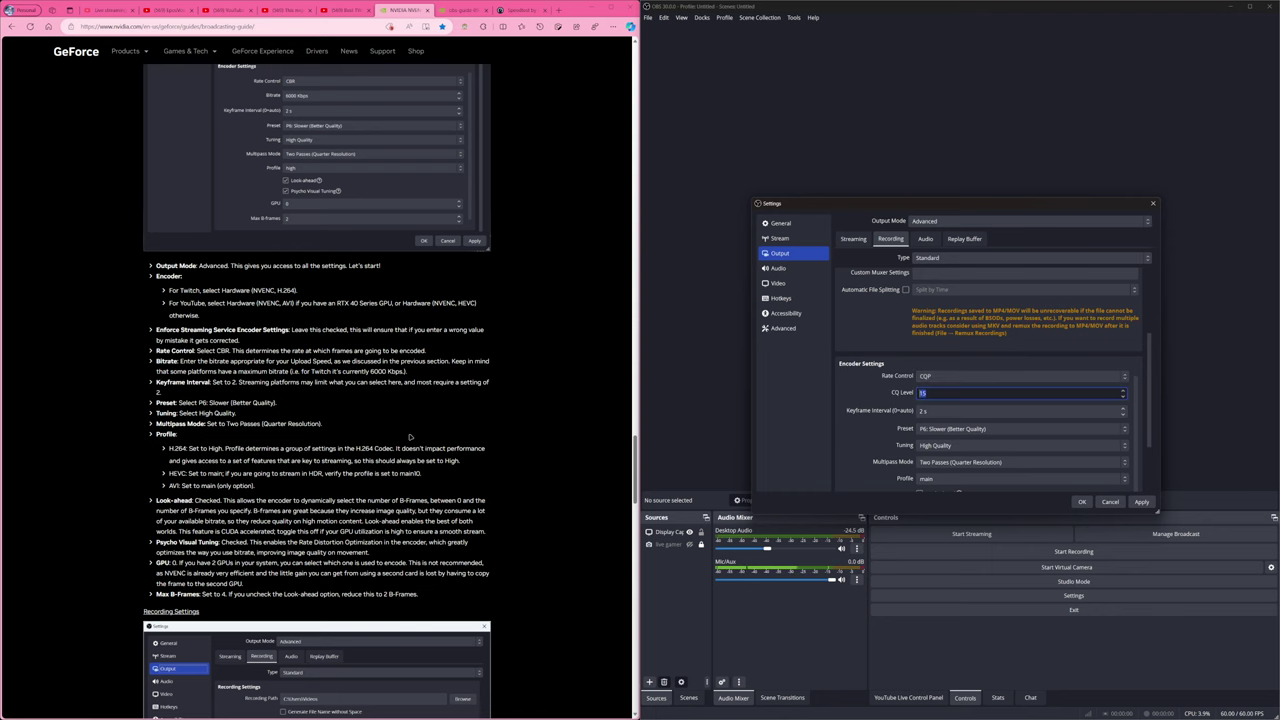
scroll(350, 378, down, 5)
scroll(300, 420, down, 1)
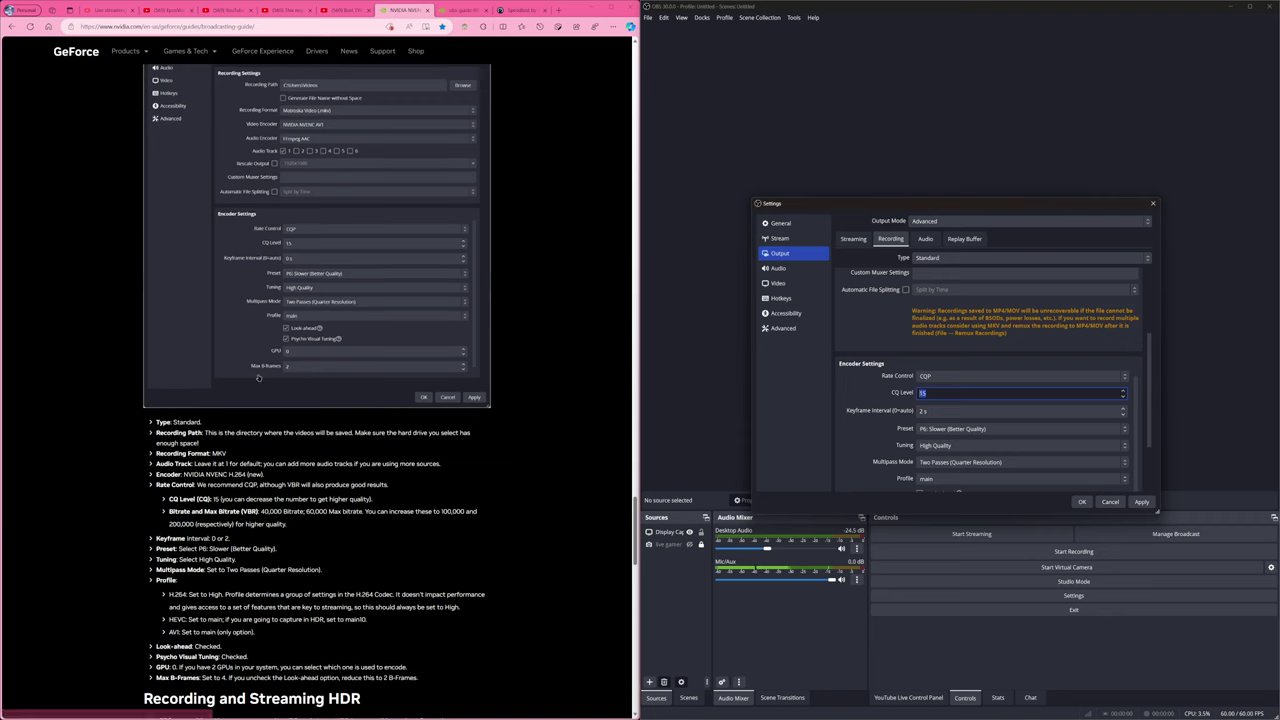
scroll(190, 450, down, 5)
scroll(279, 521, up, 5)
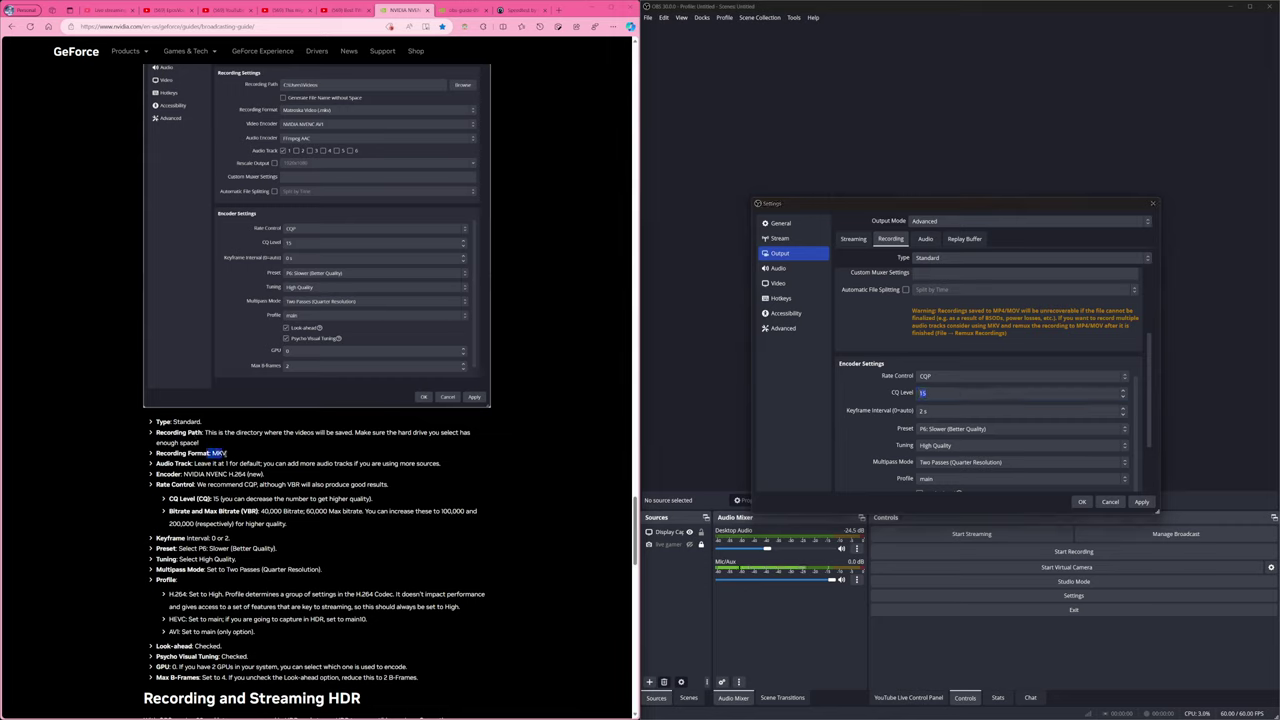
double_click(218, 453)
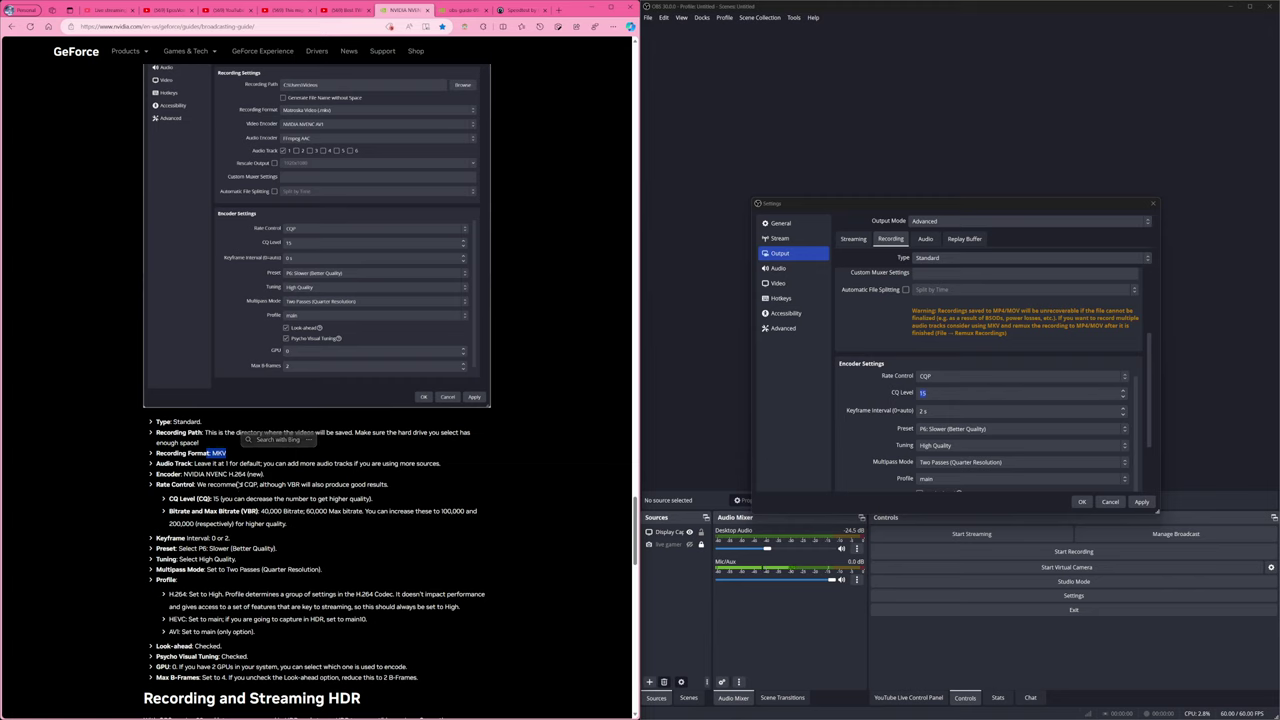
drag(218, 474, 374, 505)
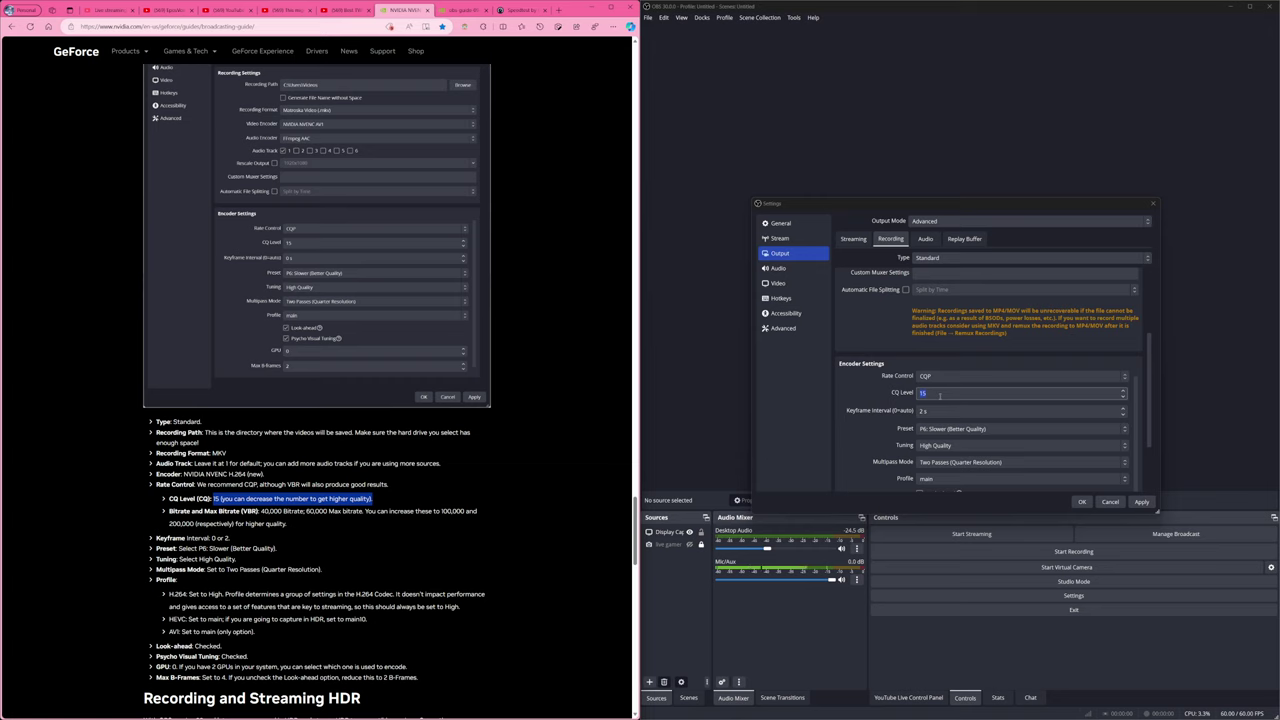
click(937, 395)
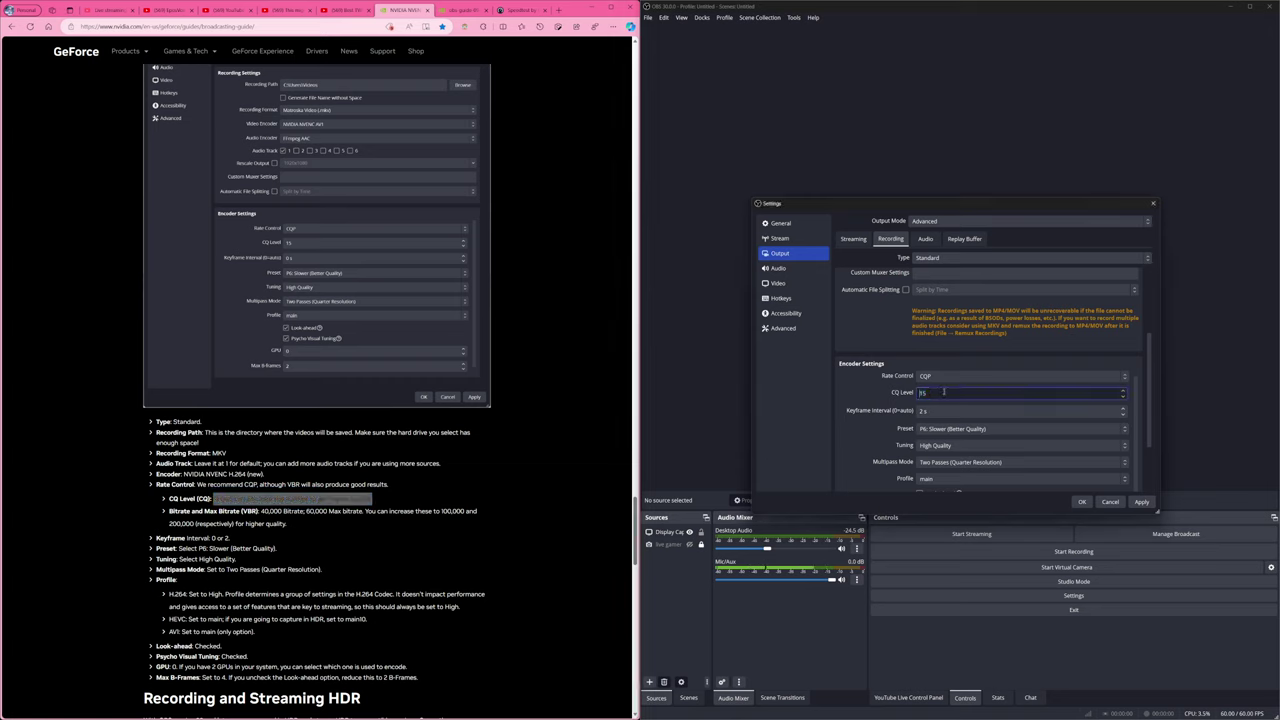
drag(234, 498, 378, 503)
click(417, 506)
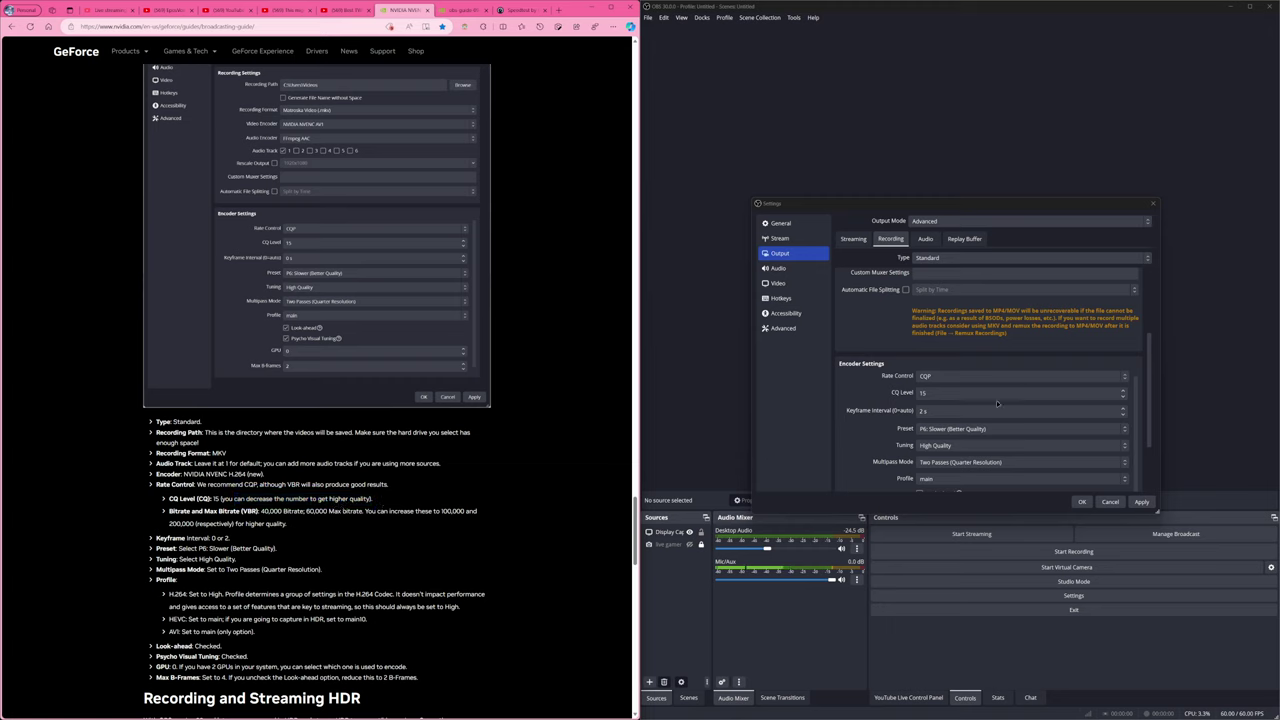
drag(996, 397, 900, 392)
key(Tab)
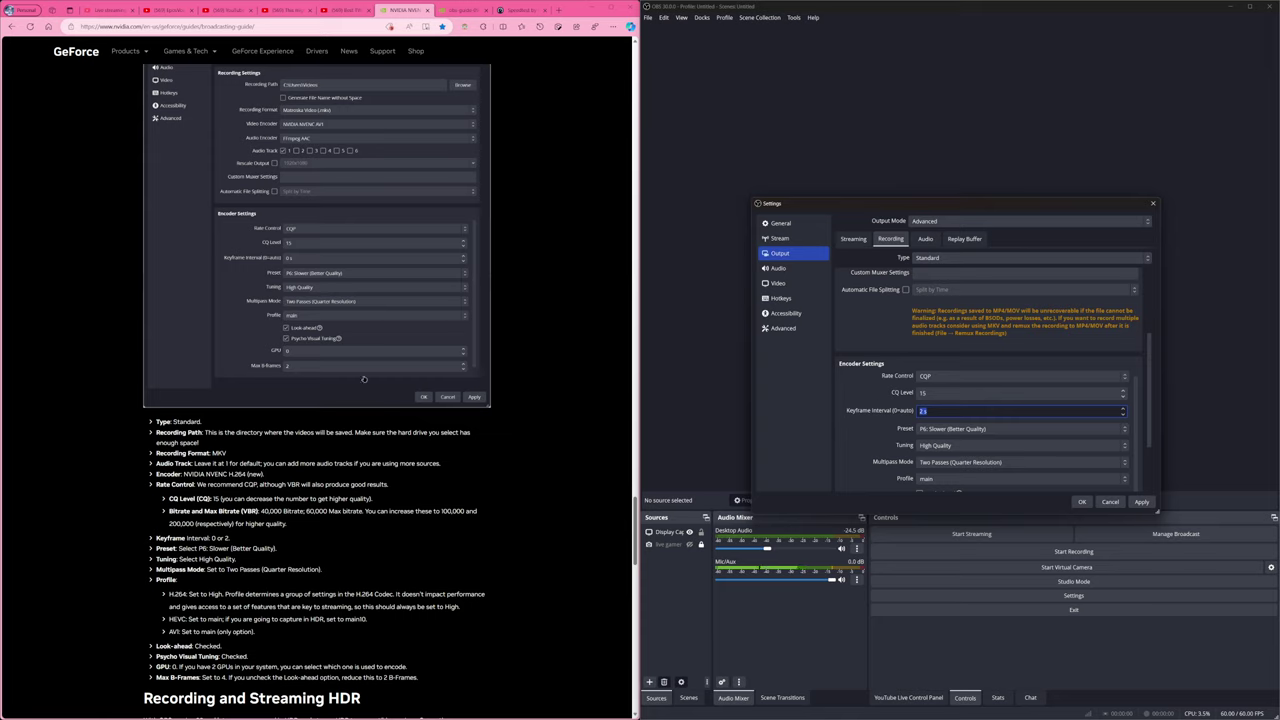
drag(200, 538, 266, 538)
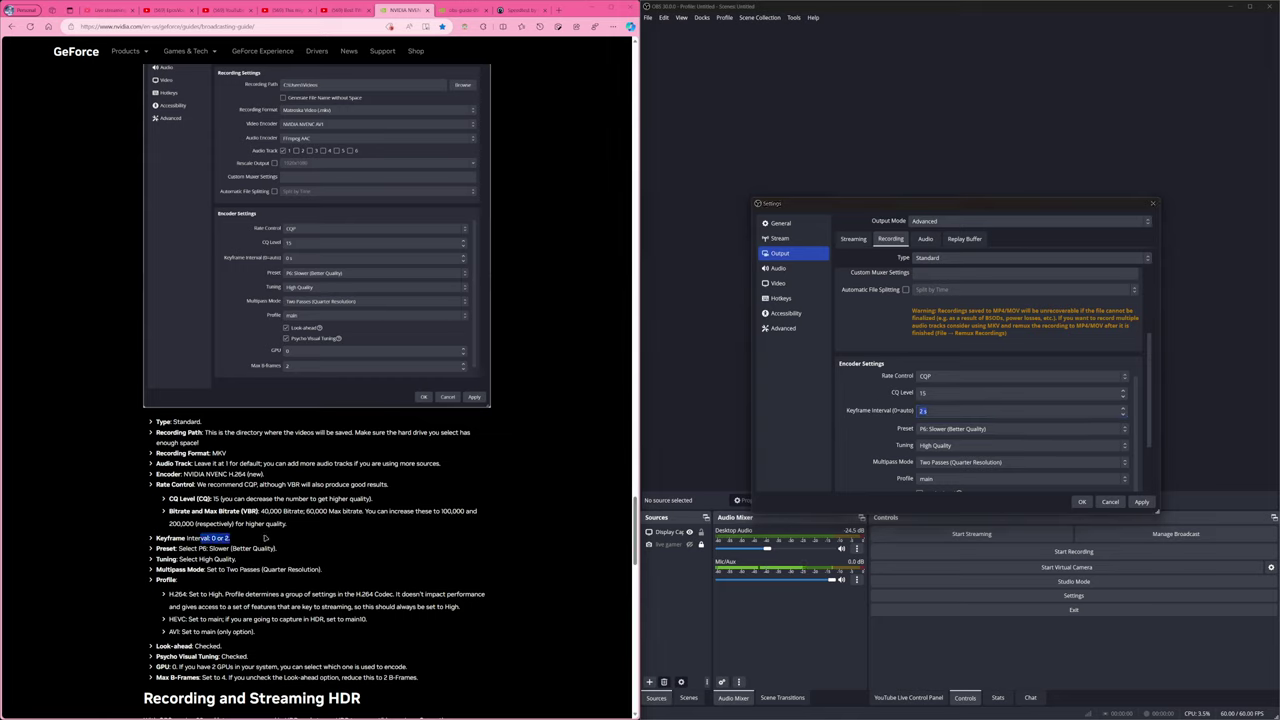
click(940, 428)
click(940, 456)
click(940, 446)
click(940, 455)
click(943, 462)
click(943, 462)
scroll(943, 462, down, 1)
Keep the recording profile on main and clear the Max B-frames value of 2 so it can become 4.
click(941, 453)
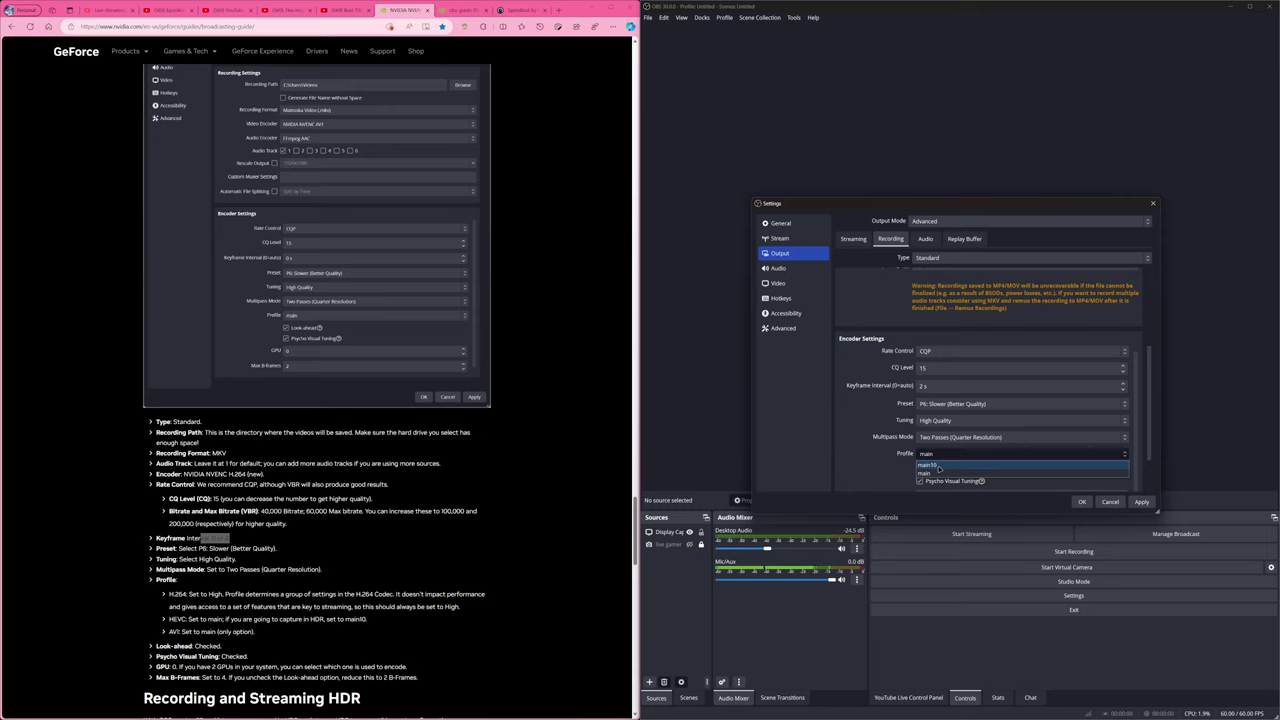
click(913, 472)
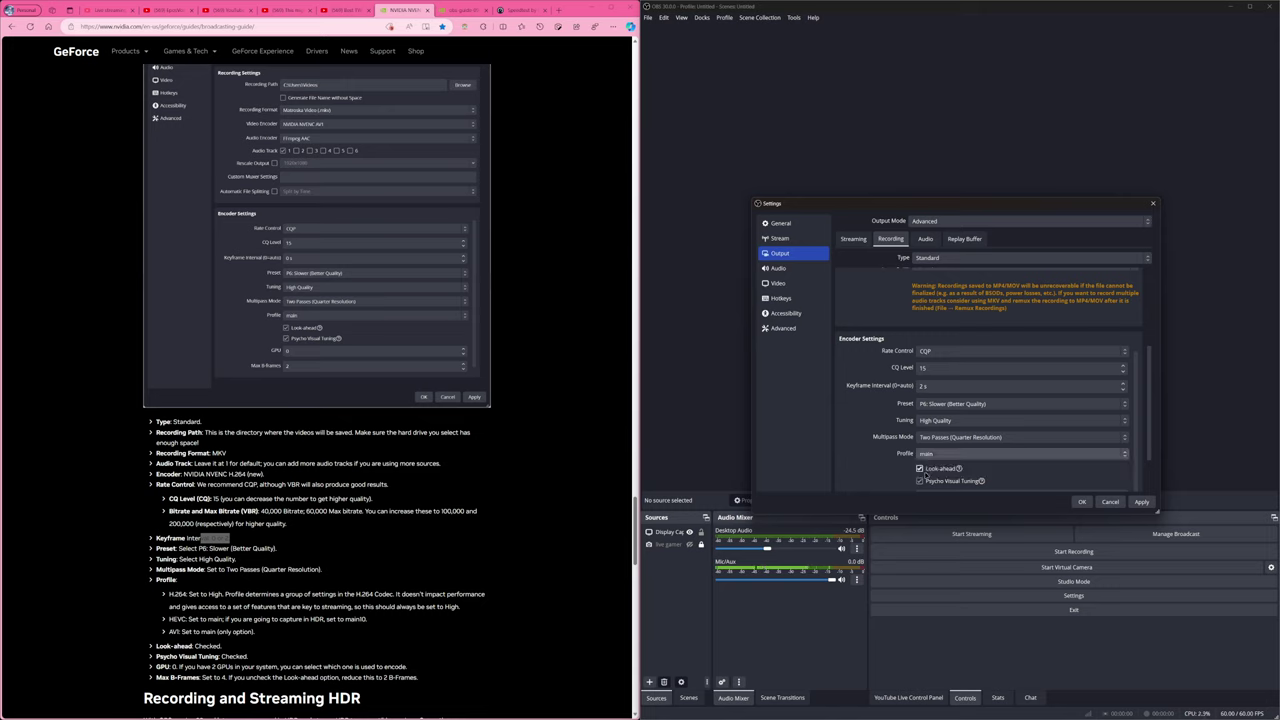
scroll(920, 455, down, 2)
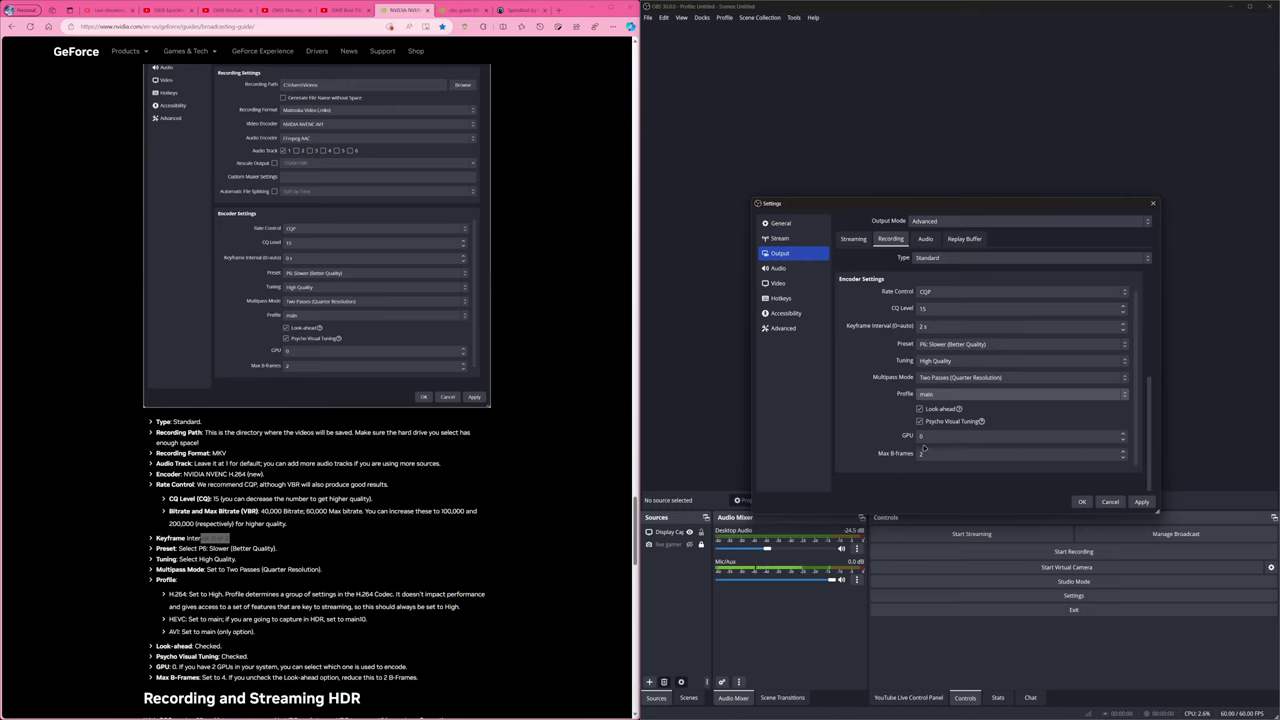
click(924, 454)
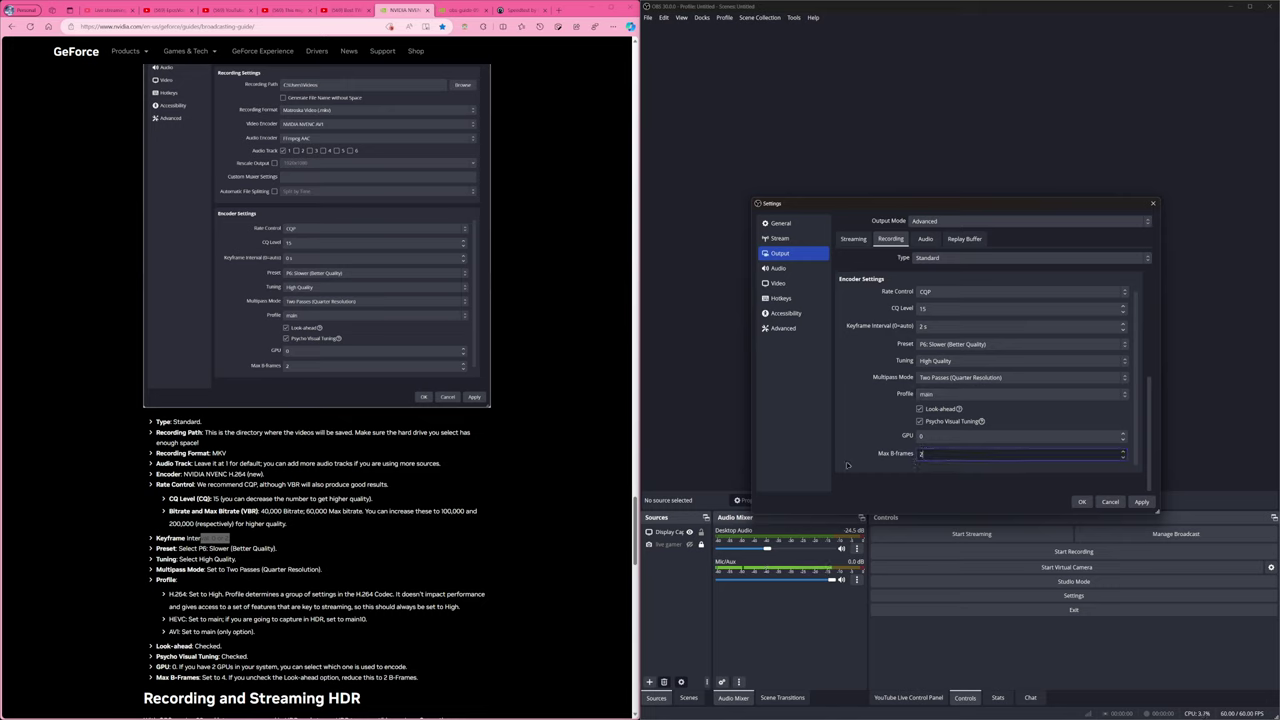
key(BackSpace)
Keep the Track 1 and Track 2 audio bitrates at 320 in the Output Audio tab.
click(926, 238)
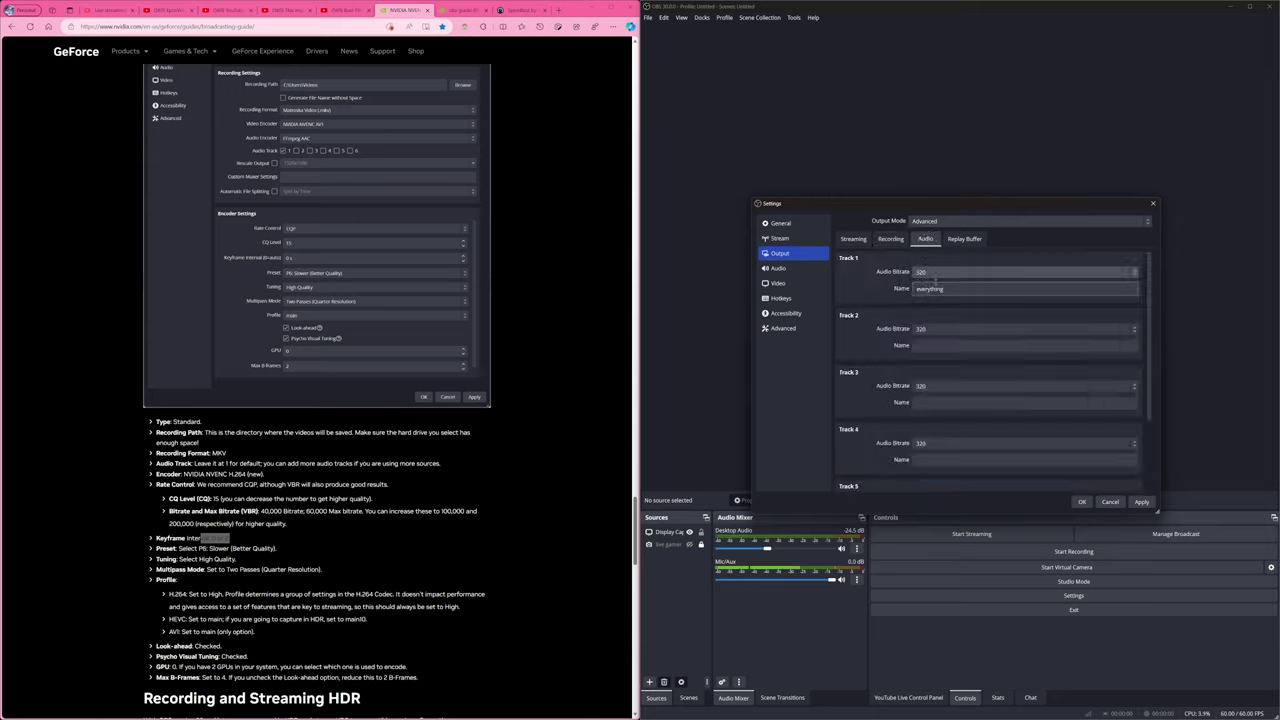
click(940, 279)
click(929, 348)
click(929, 329)
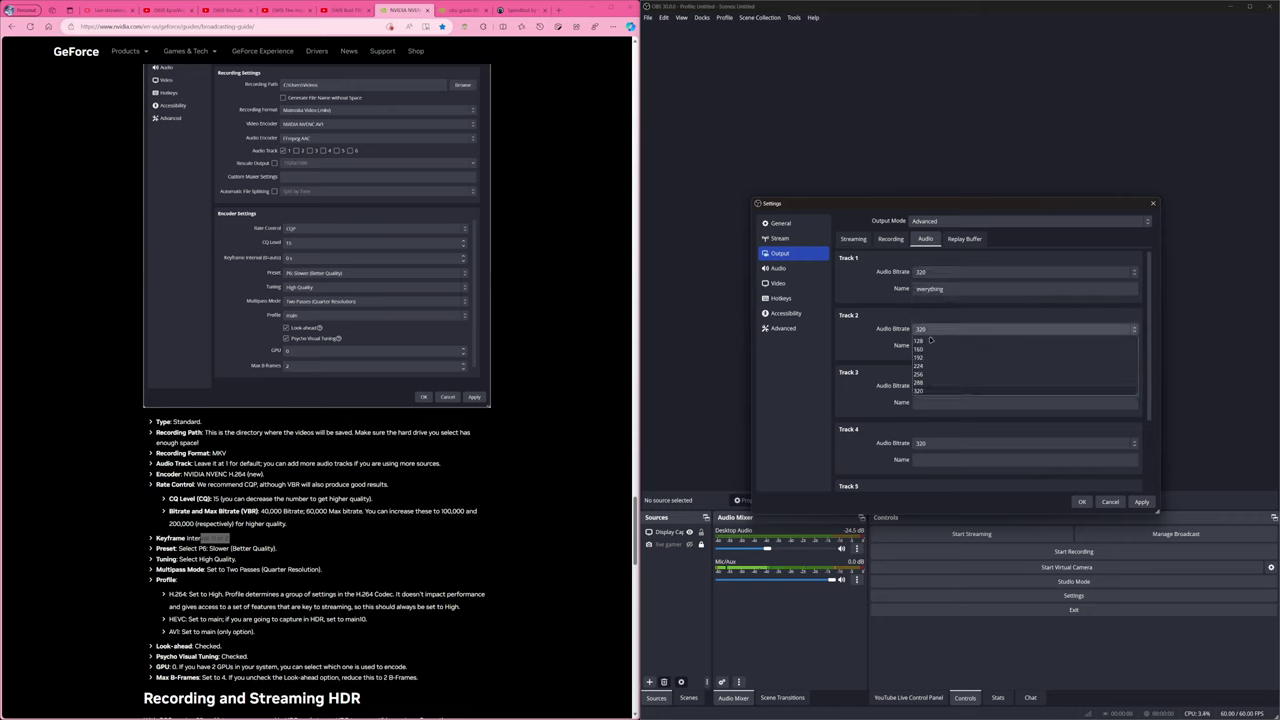
click(938, 410)
scroll(861, 396, down, 1)
scroll(861, 396, down, 1)
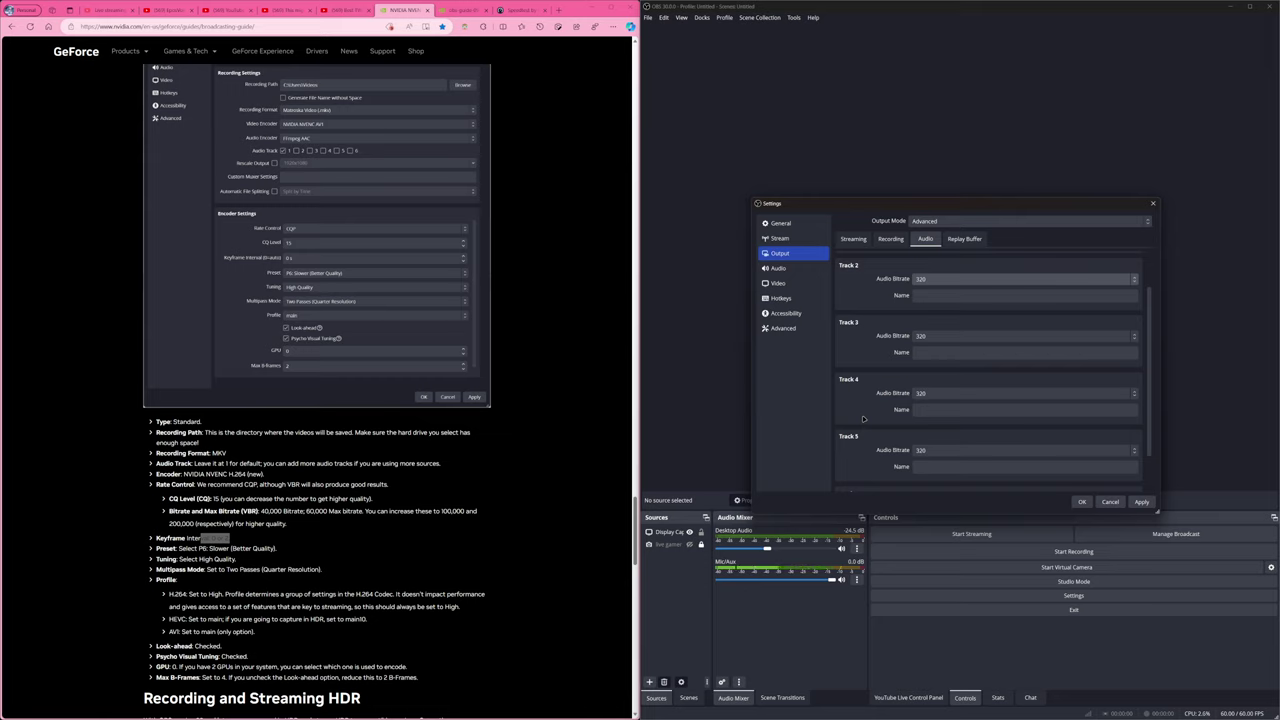
Look over the Replay Buffer and Stream settings, then go to the Audio page.
click(965, 239)
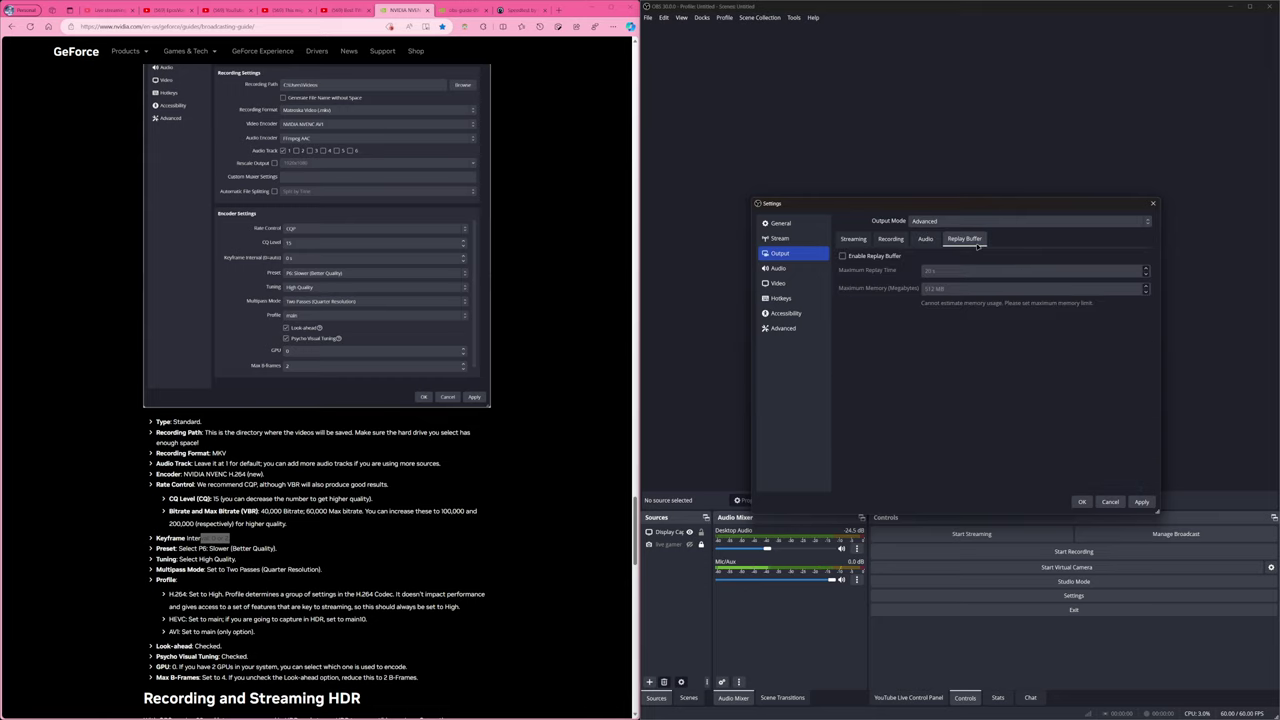
click(890, 239)
click(789, 239)
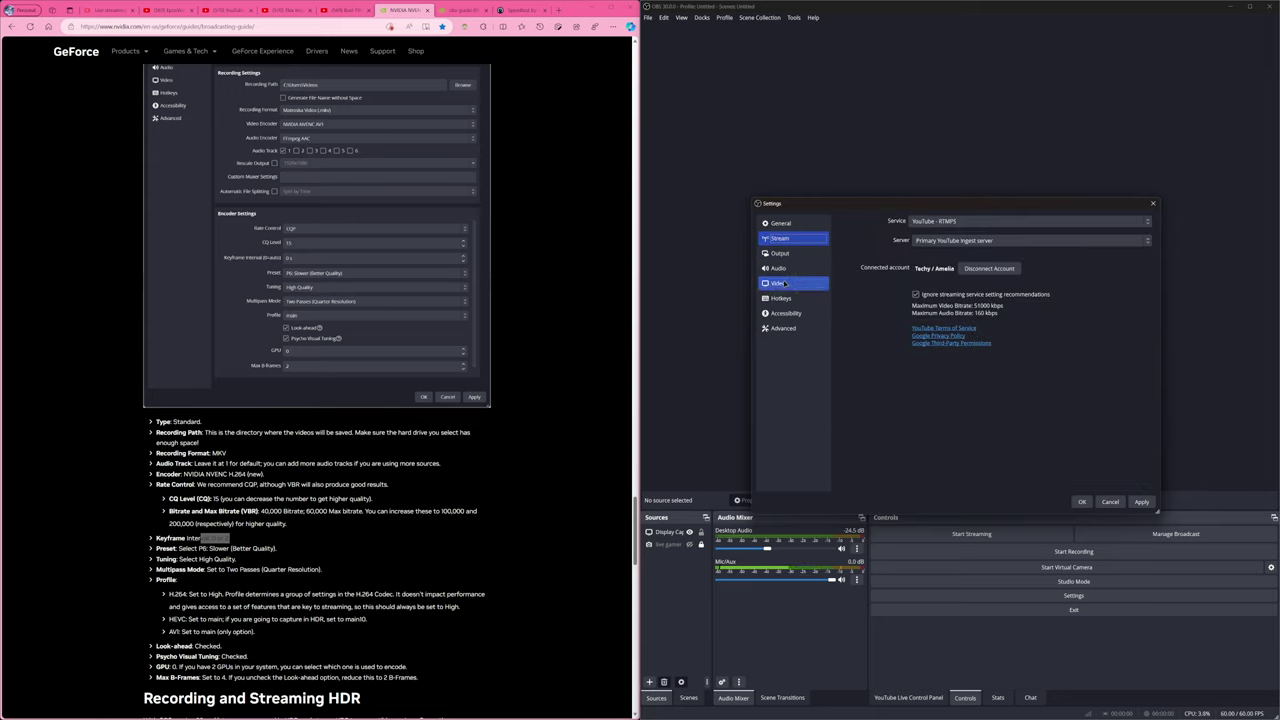
click(781, 254)
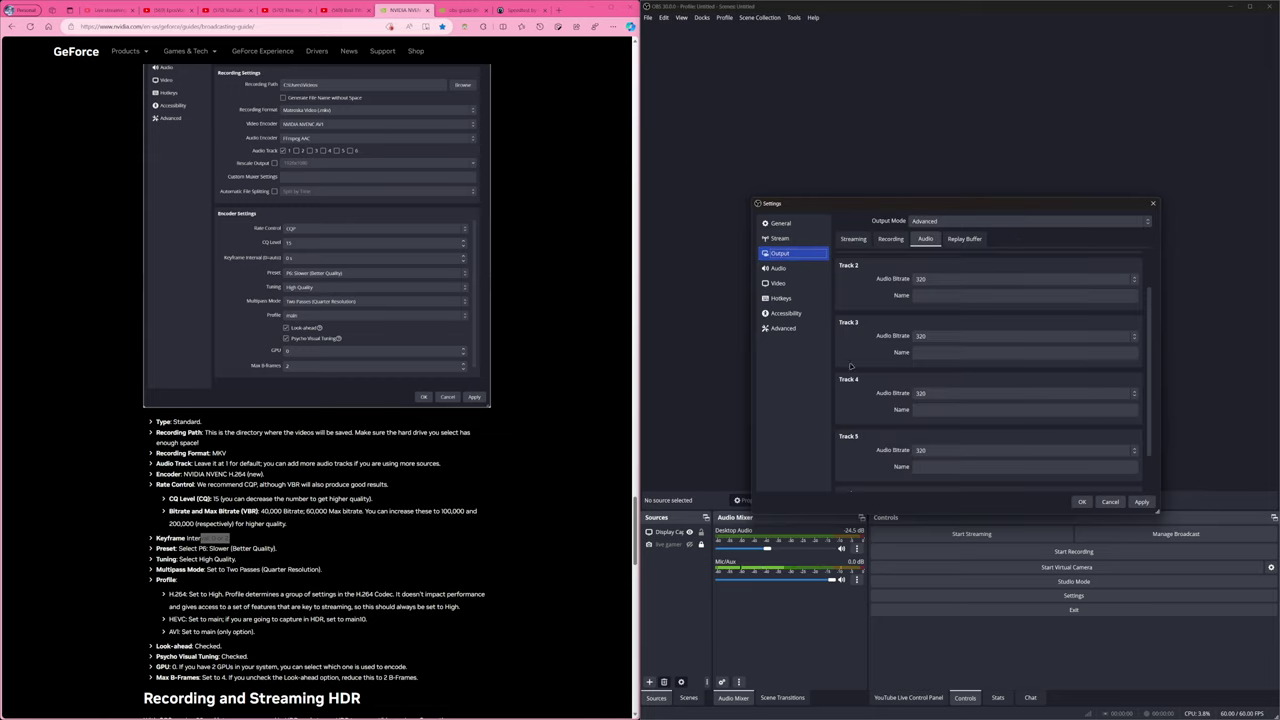
scroll(856, 375, up, 1)
click(965, 239)
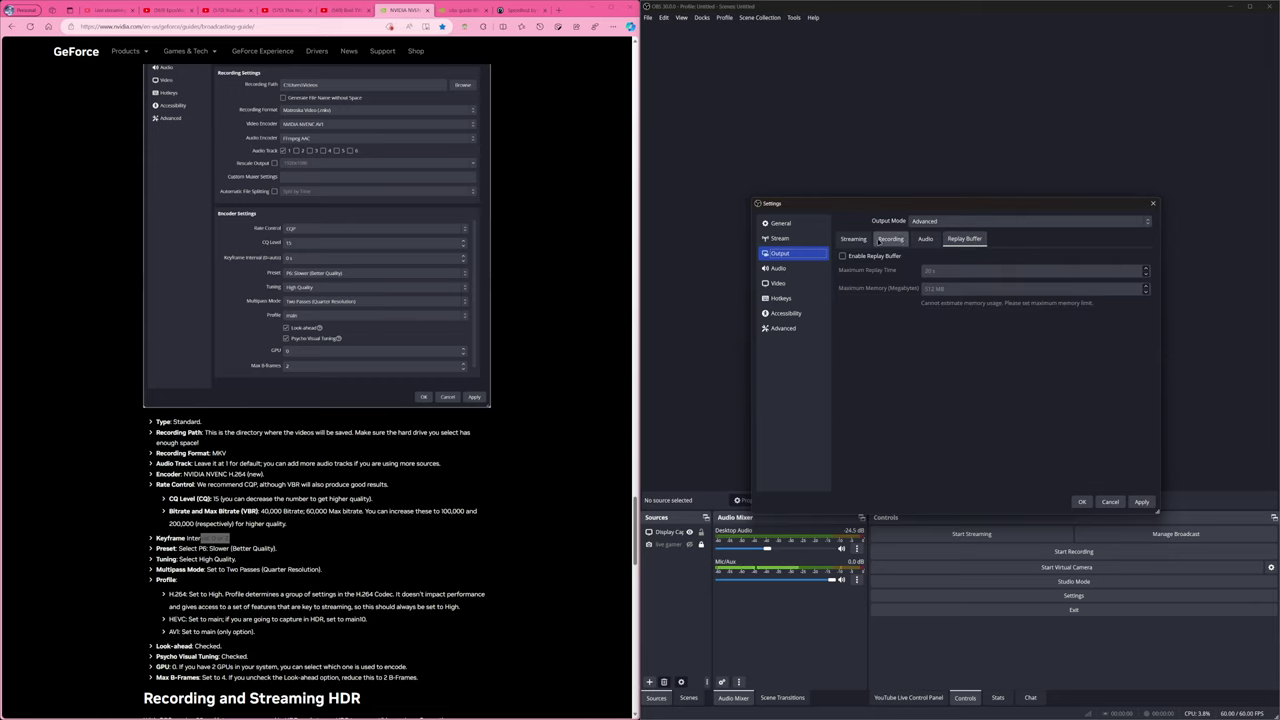
click(813, 269)
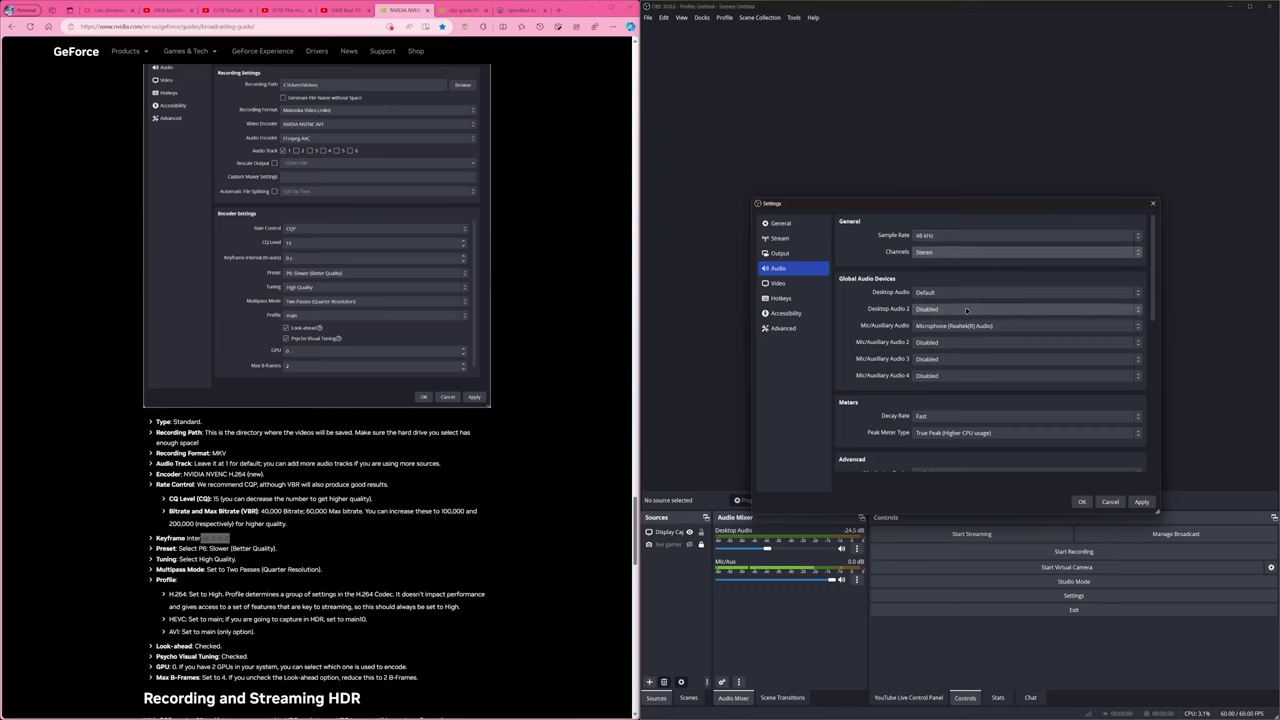
Keep the audio Peak Meter Type on True Peak.
scroll(857, 423, down, 1)
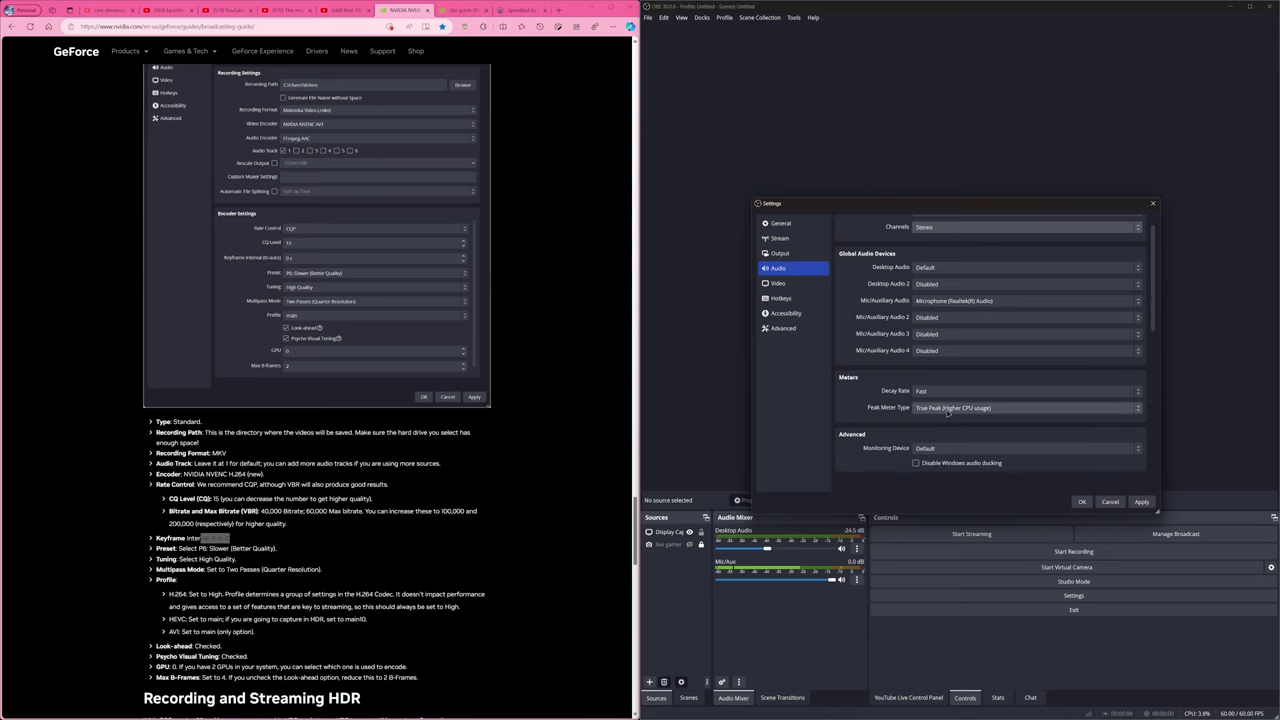
click(948, 409)
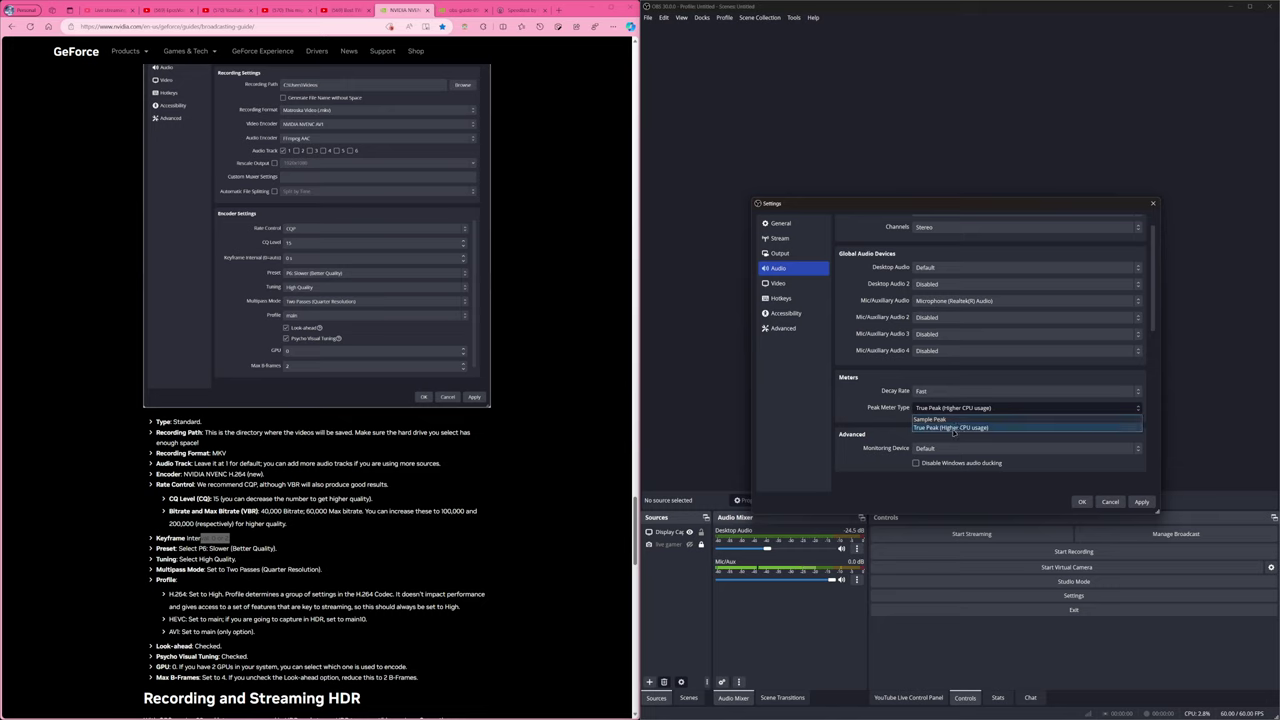
click(958, 429)
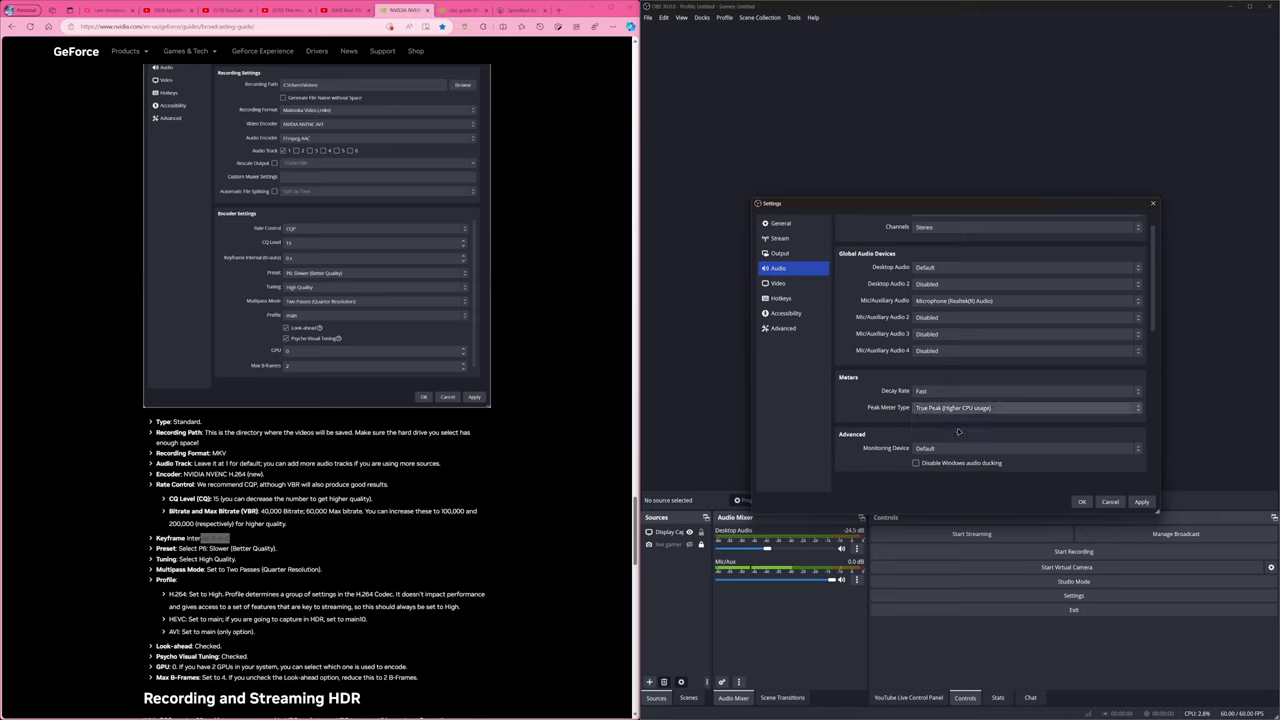
scroll(886, 430, down, 3)
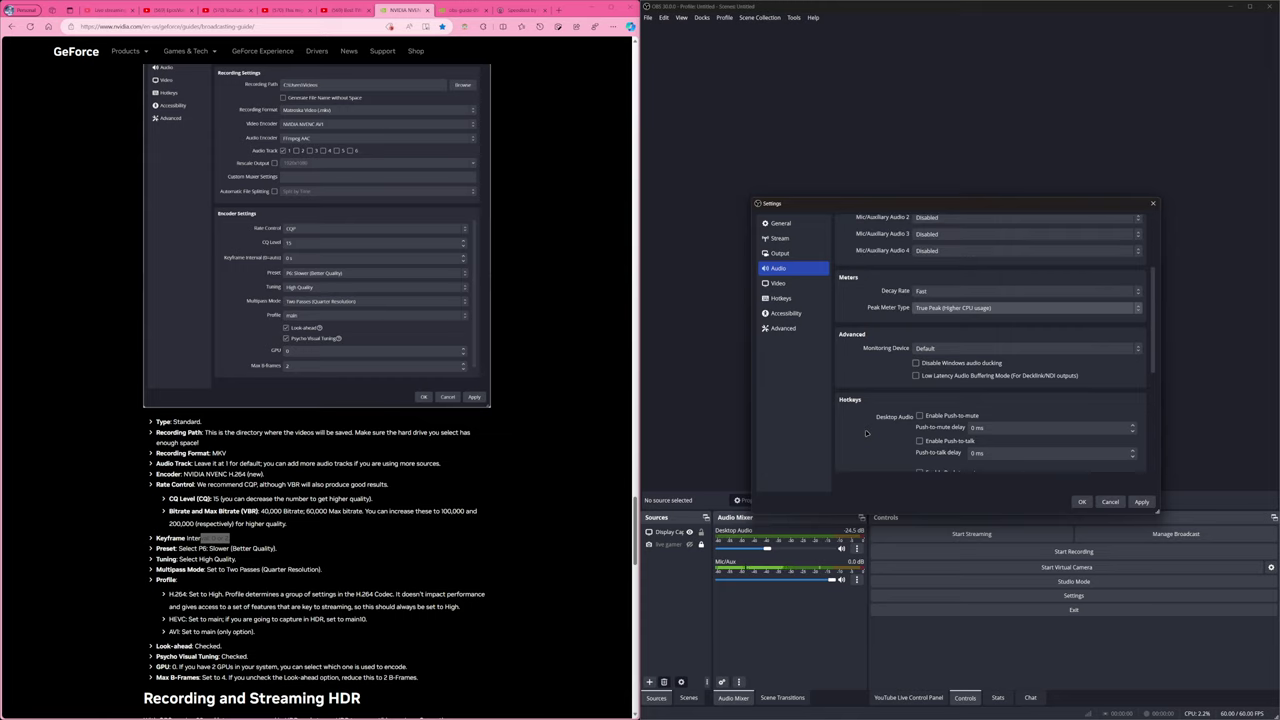
Confirm the video settings stay at 60 FPS with 1440 base and output resolutions.
click(772, 284)
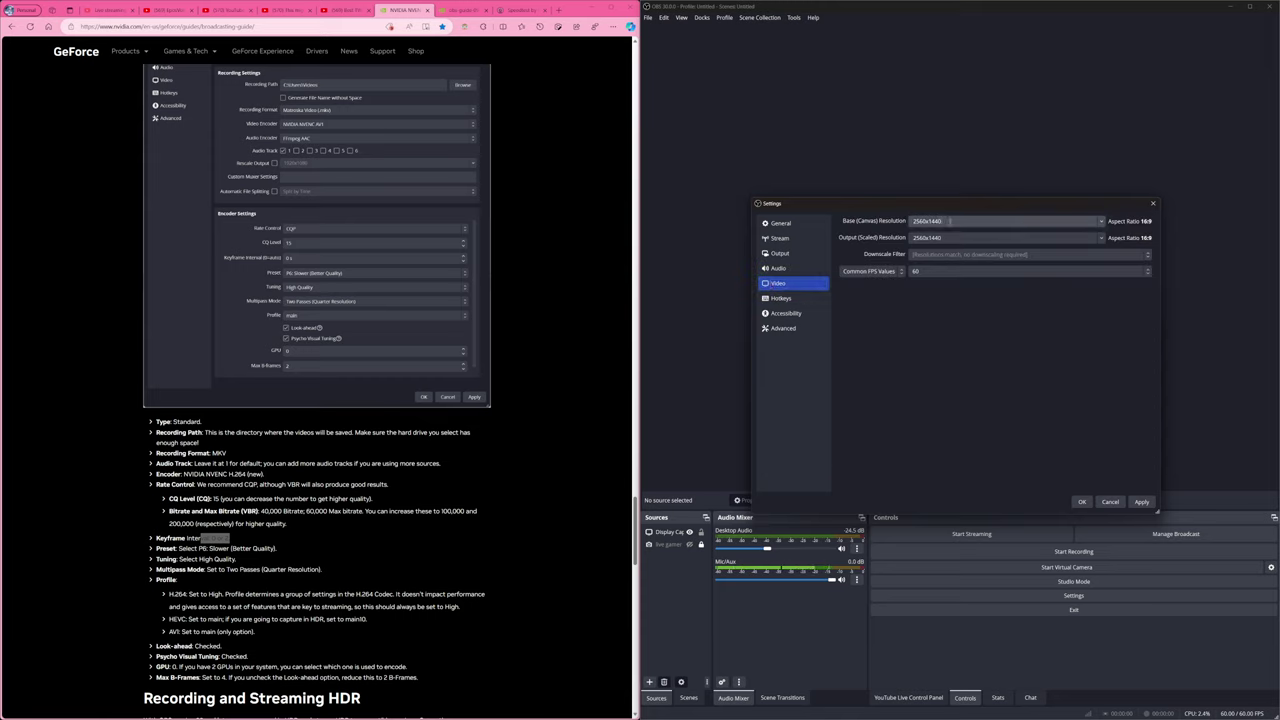
click(915, 271)
click(884, 280)
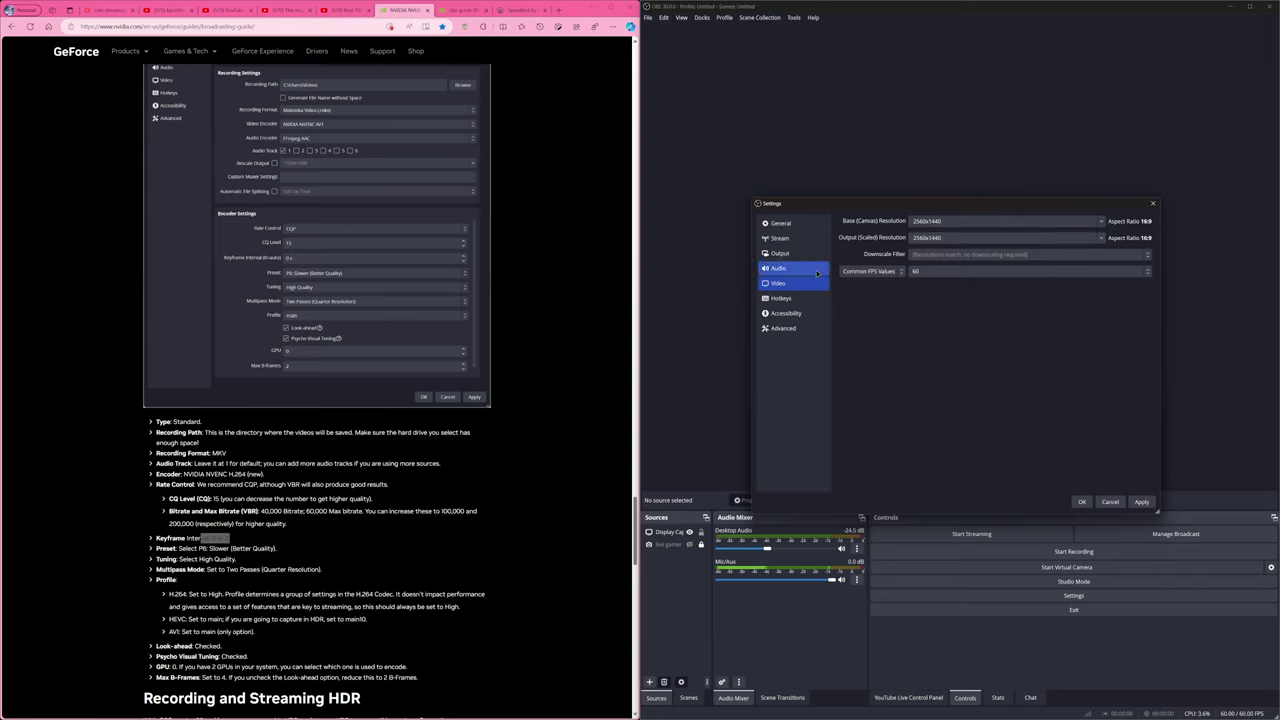
click(780, 298)
click(778, 283)
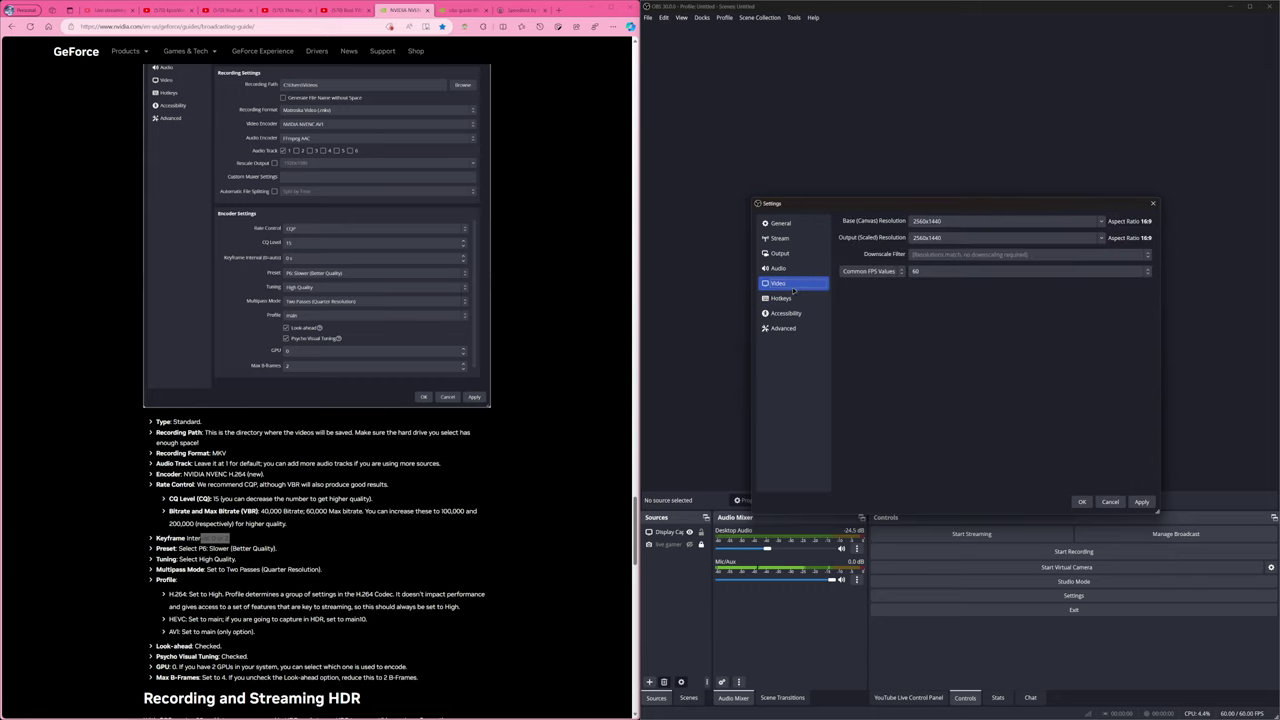
drag(942, 238, 927, 238)
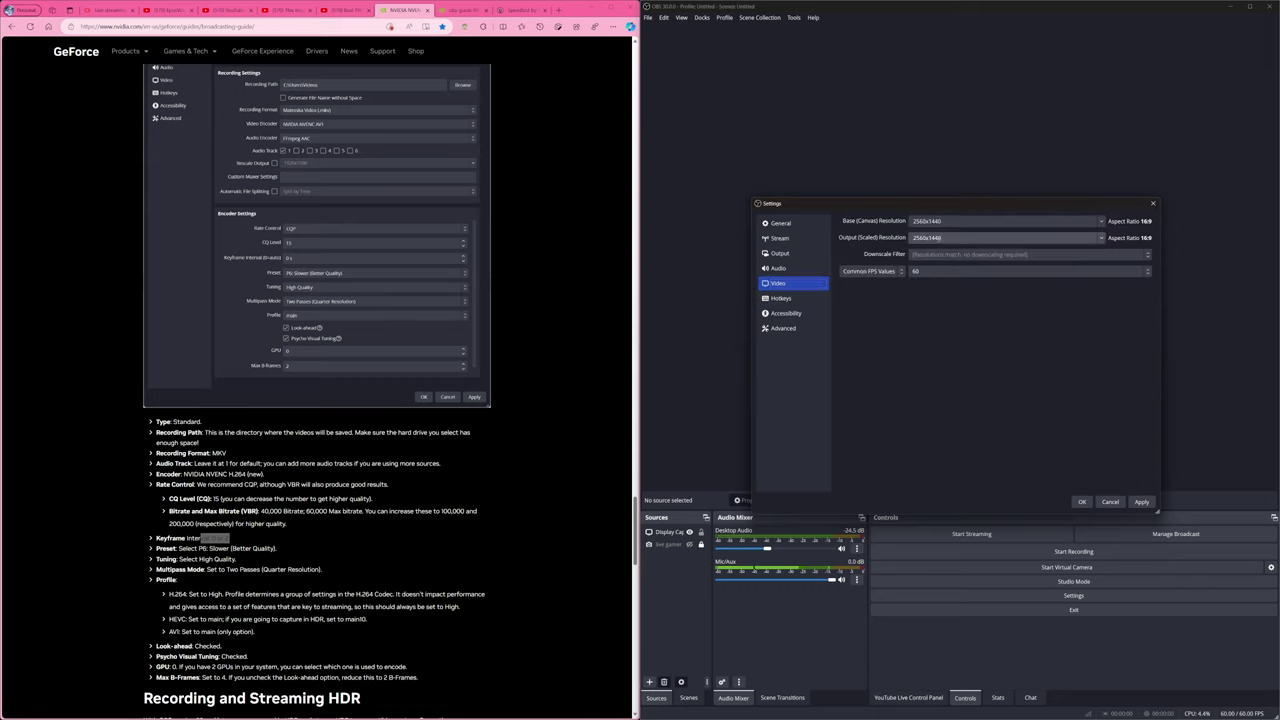
click(938, 221)
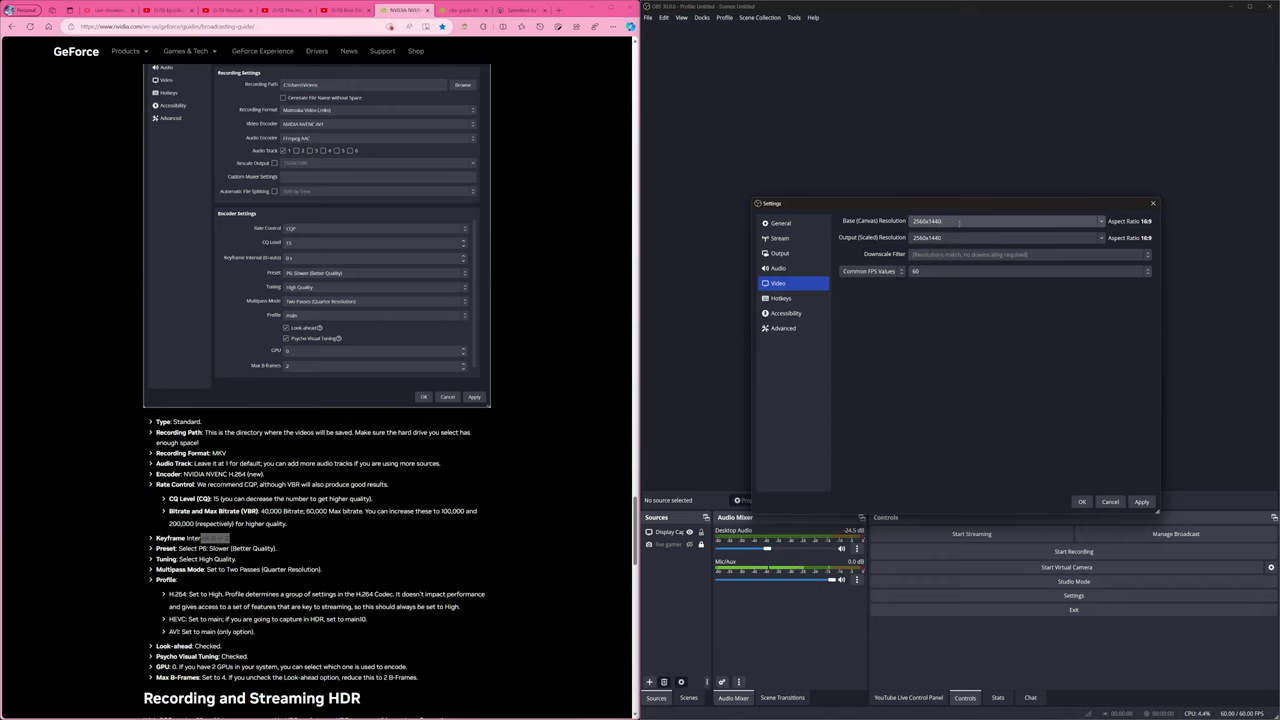
click(808, 298)
click(796, 329)
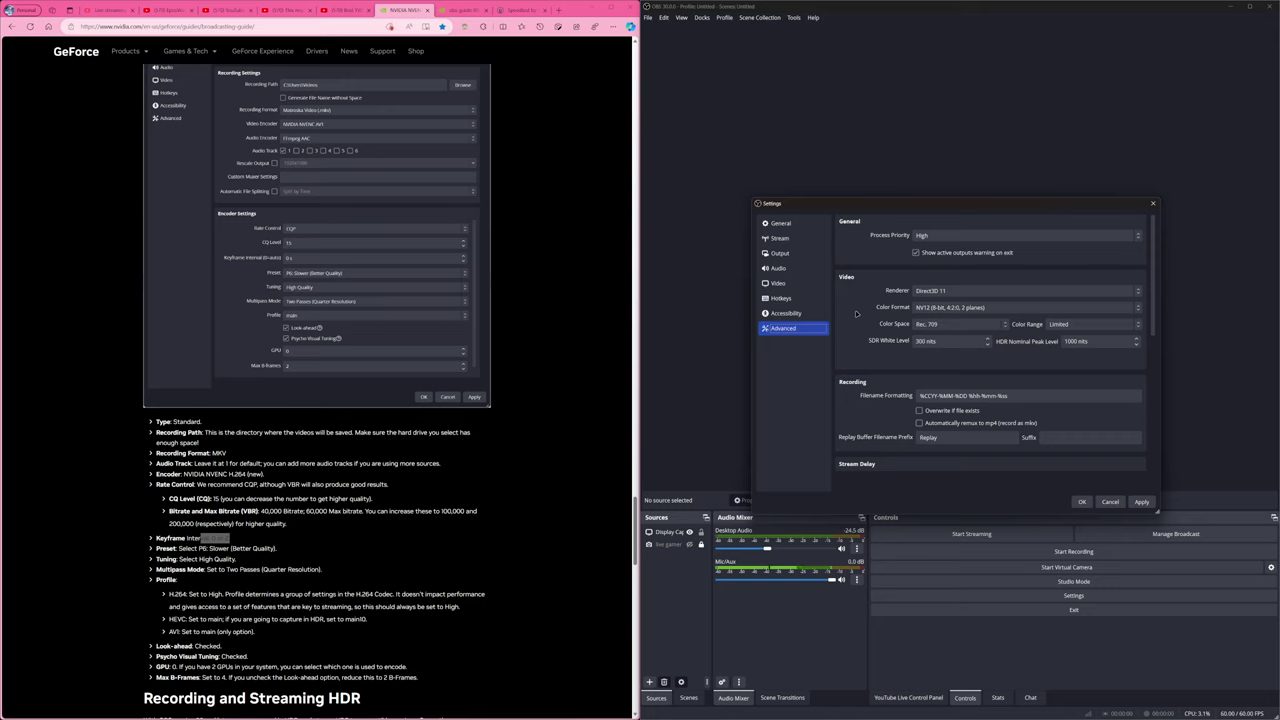
Leave the Advanced process priority set to High.
click(955, 236)
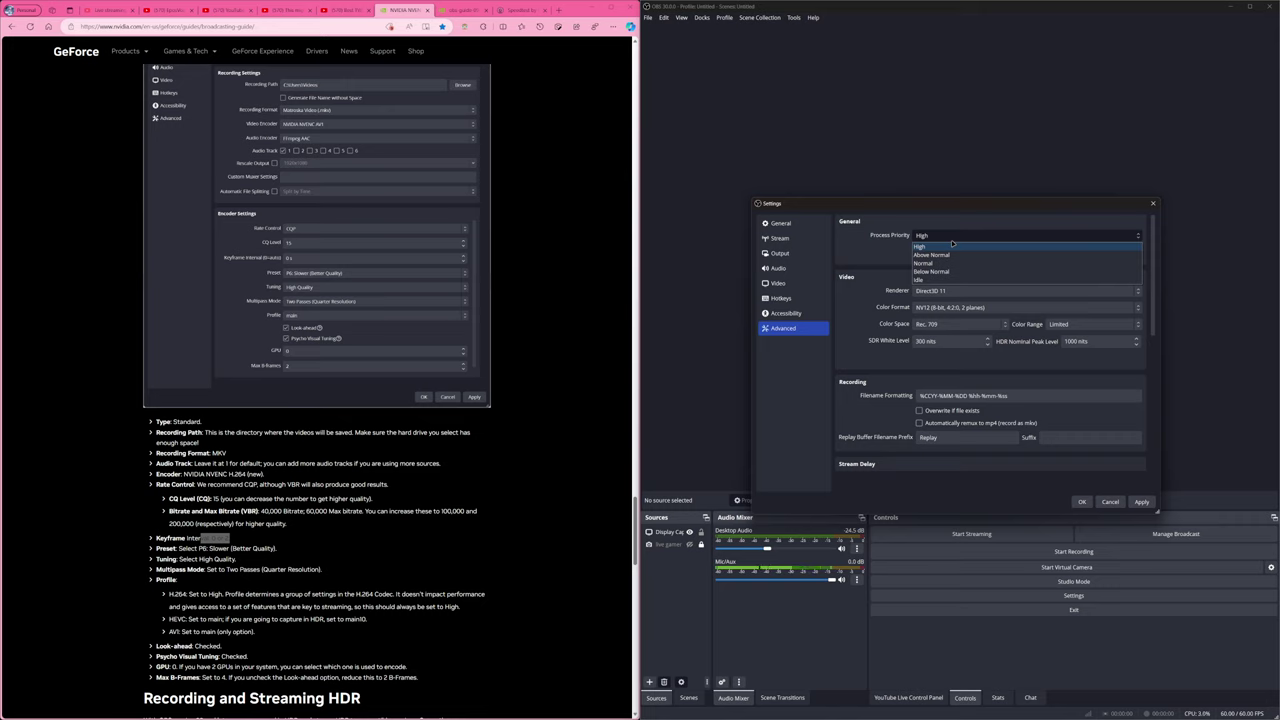
click(952, 245)
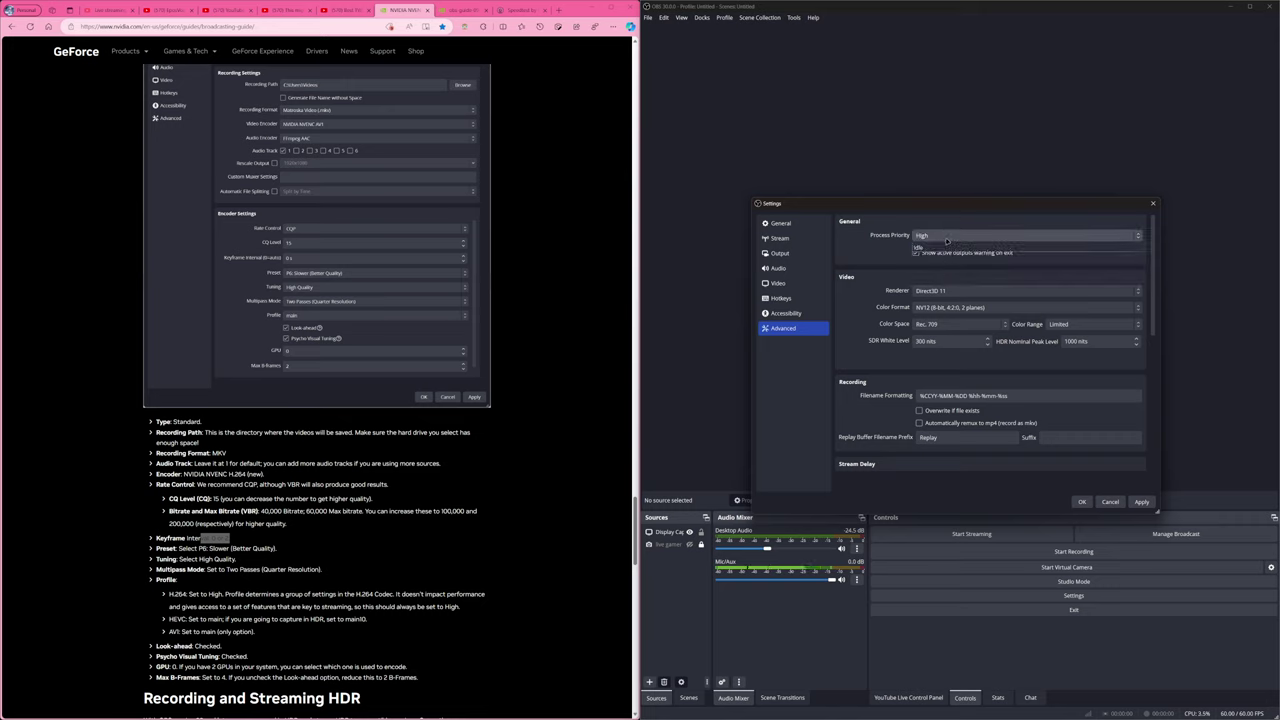
click(942, 236)
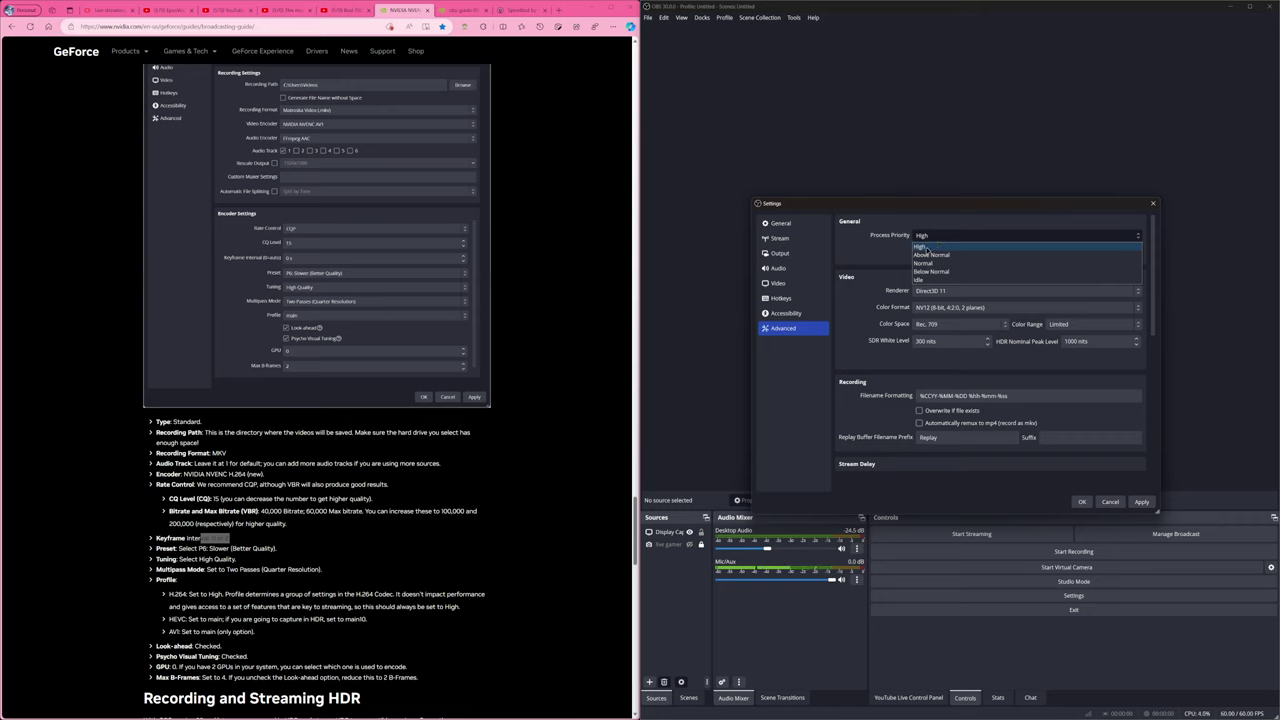
click(940, 238)
click(940, 236)
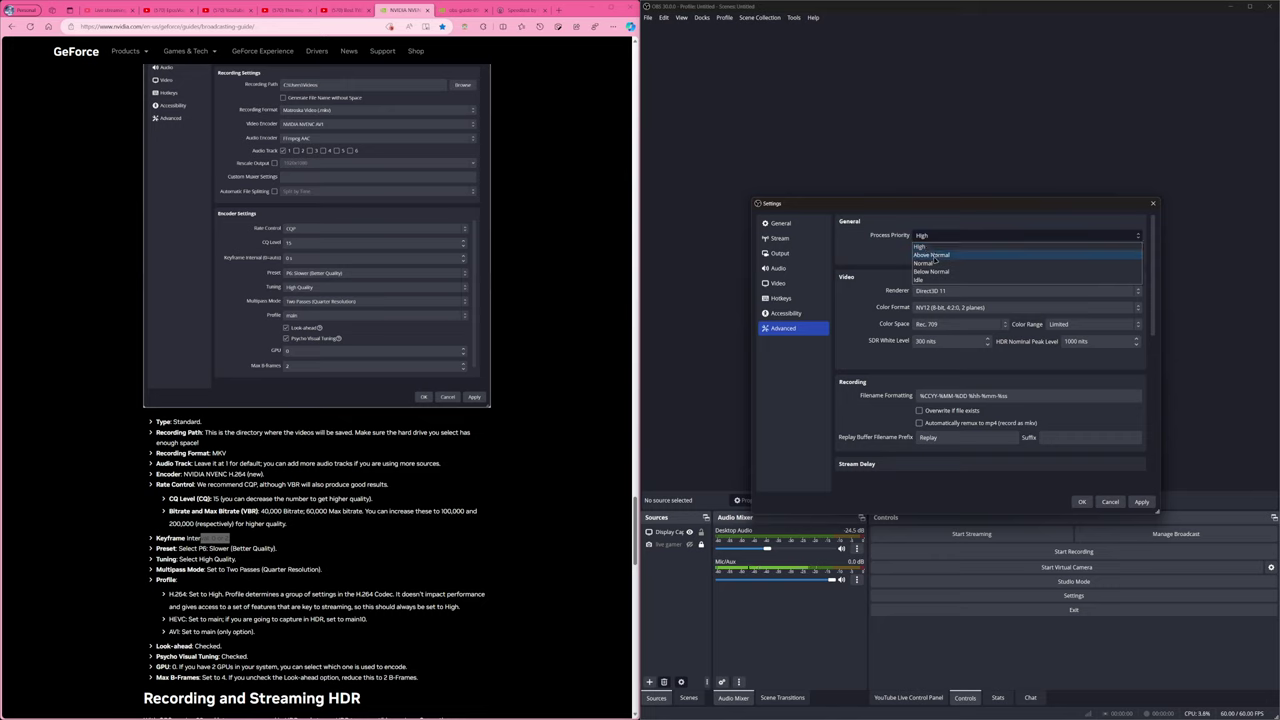
click(926, 247)
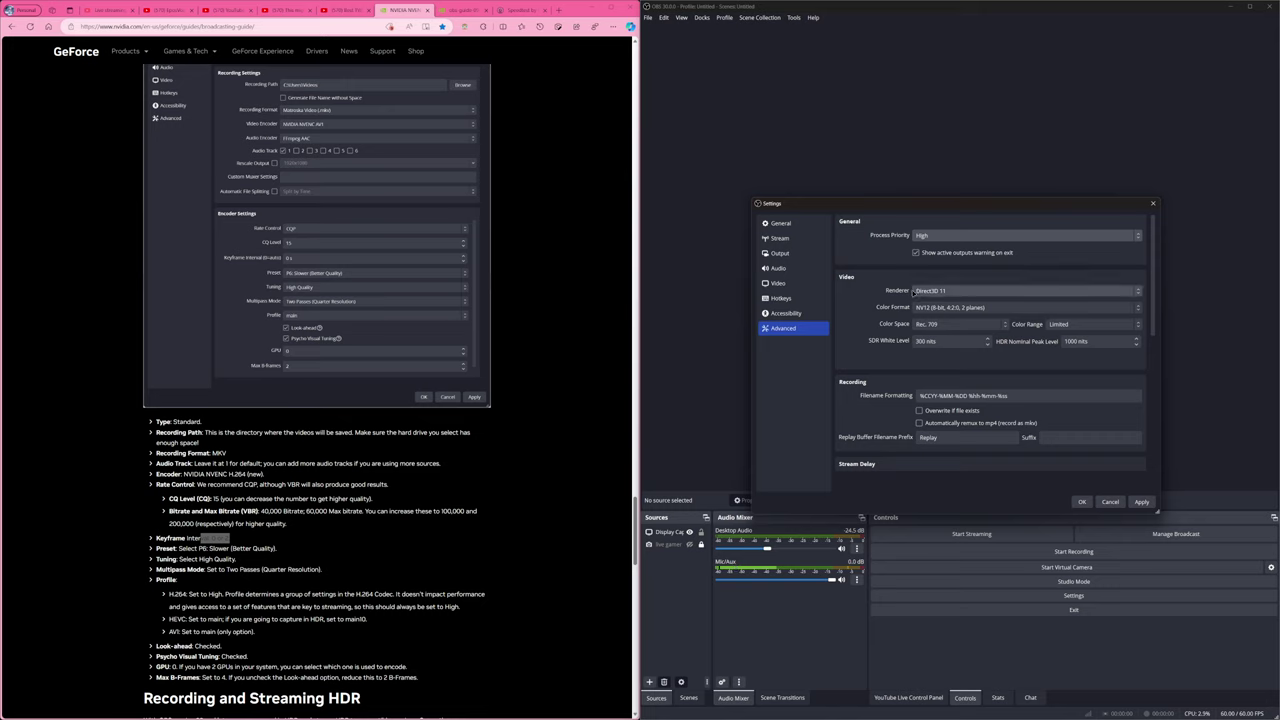
Keep the colour format NV12, colour space Rec. 709 and colour range Limited.
click(943, 304)
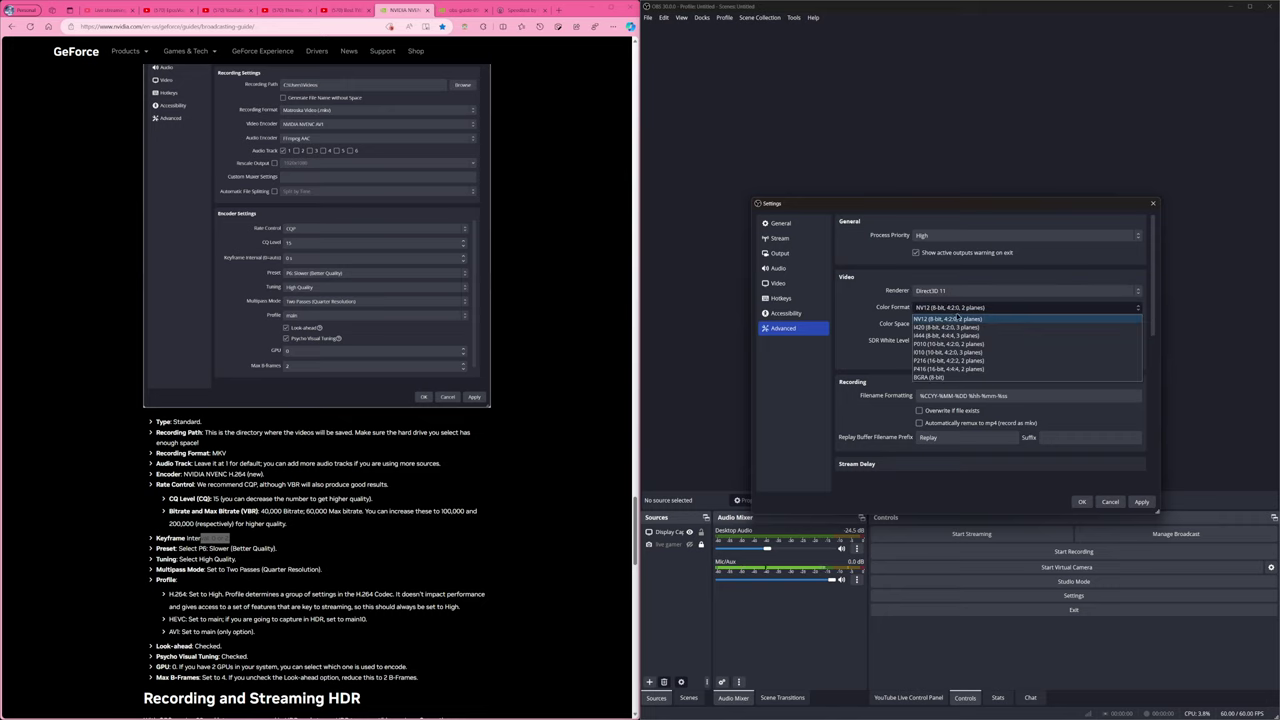
click(960, 316)
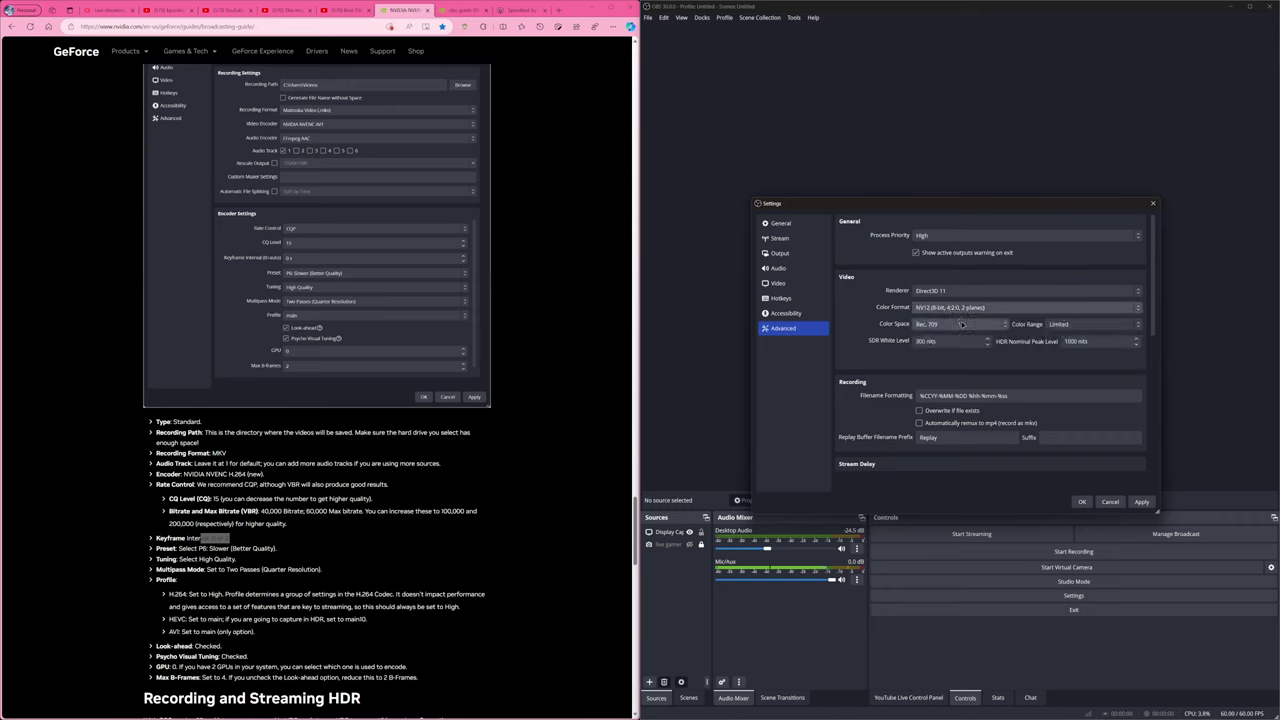
click(959, 325)
click(959, 345)
click(1077, 325)
click(1077, 326)
click(1077, 325)
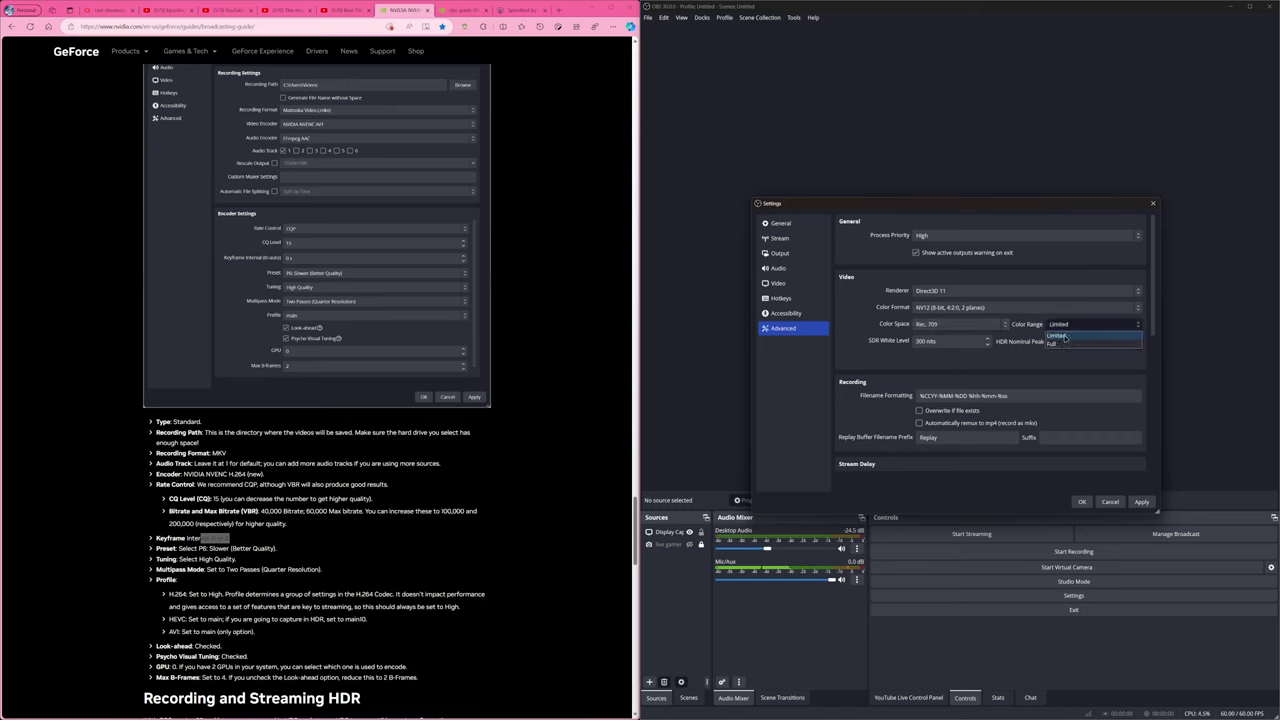
click(1065, 337)
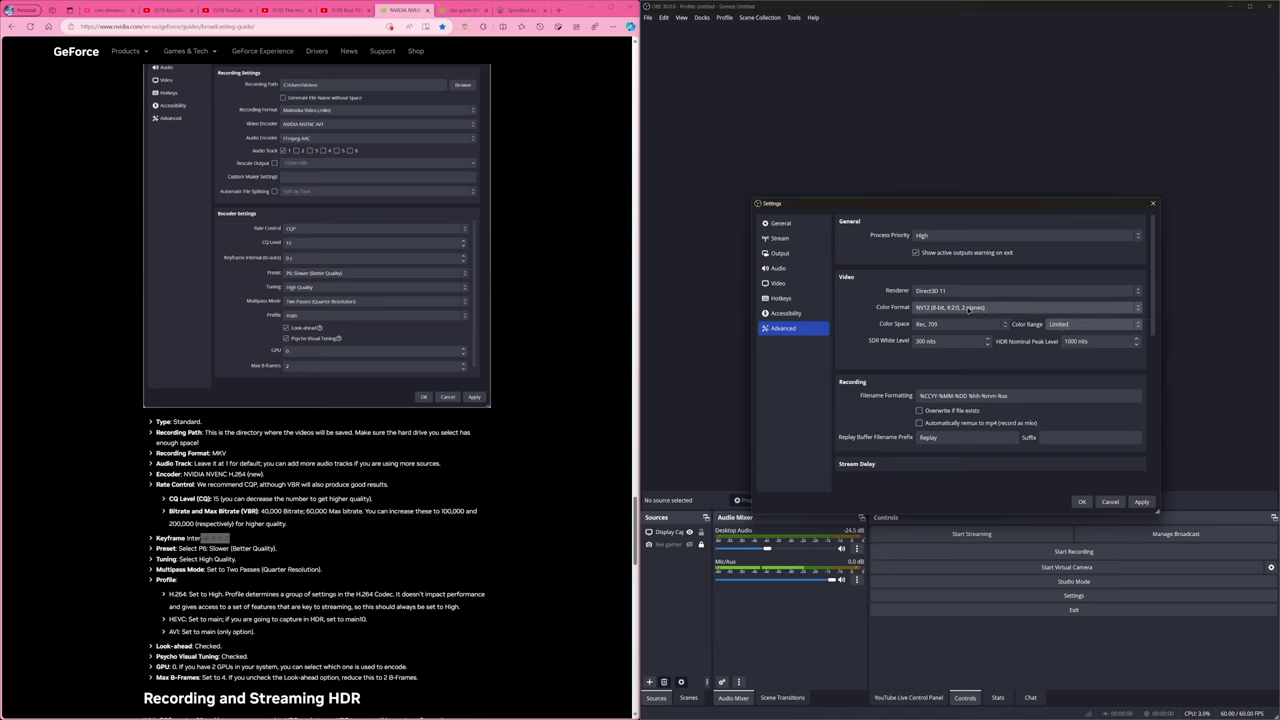
Review the streaming service list and the streaming output settings without changes.
click(784, 240)
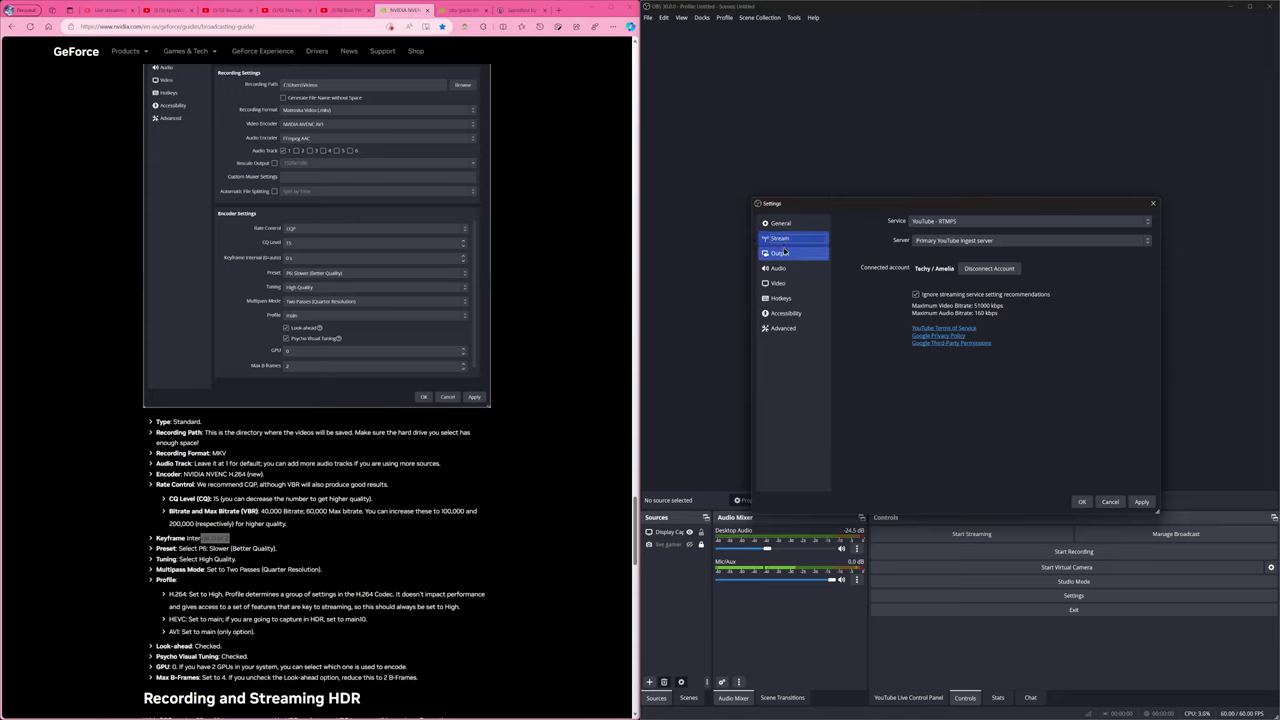
click(942, 224)
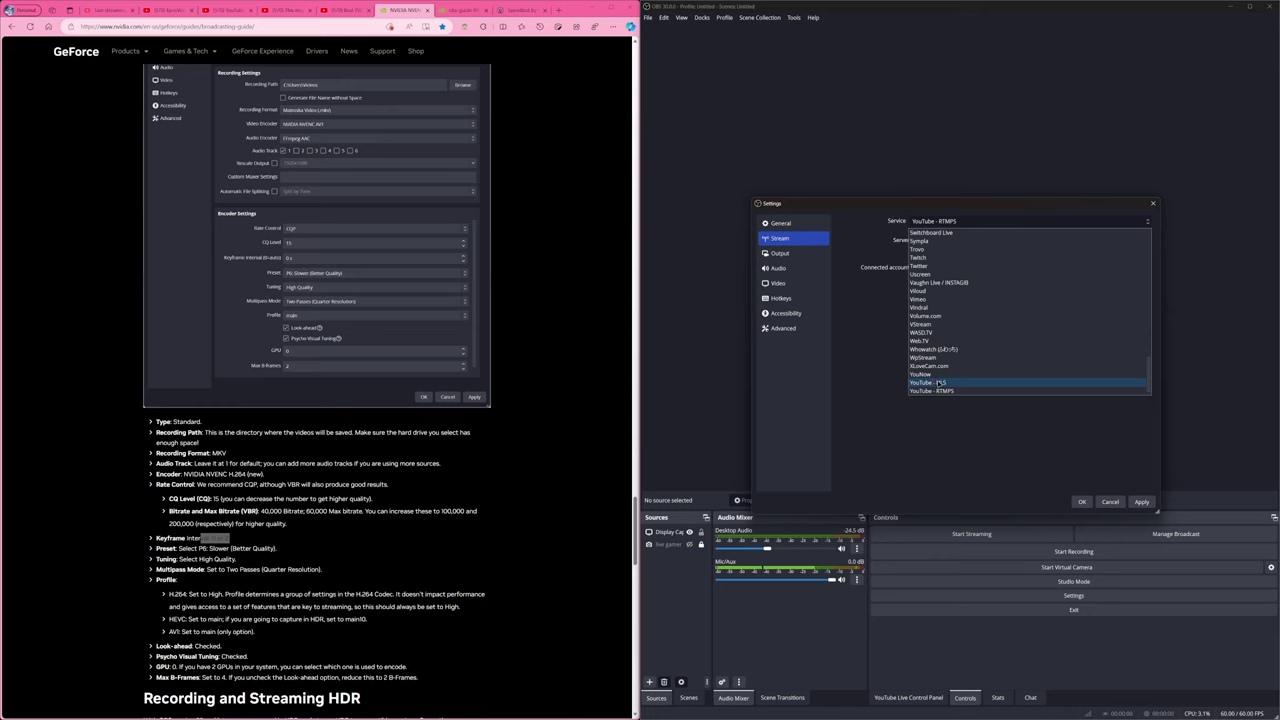
click(785, 283)
click(780, 253)
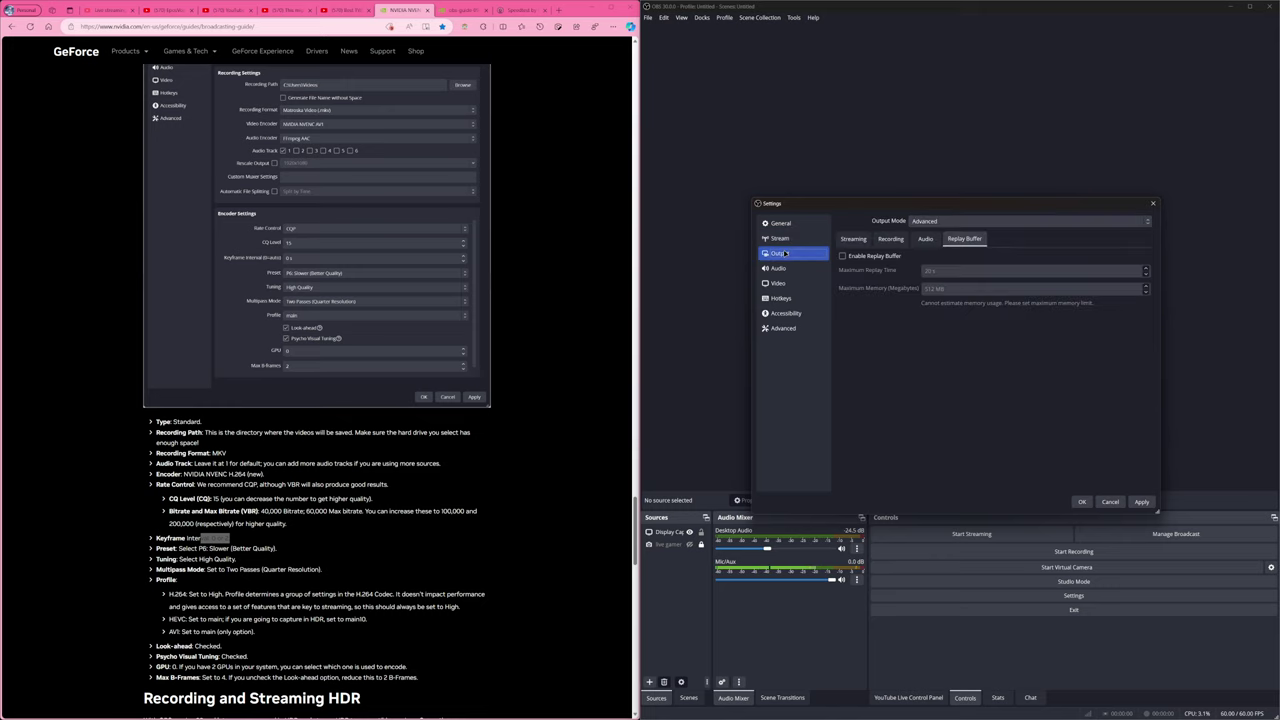
click(853, 238)
scroll(882, 414, down, 2)
Keep the recording profile at main and turn Psycho Visual Tuning back on.
click(887, 237)
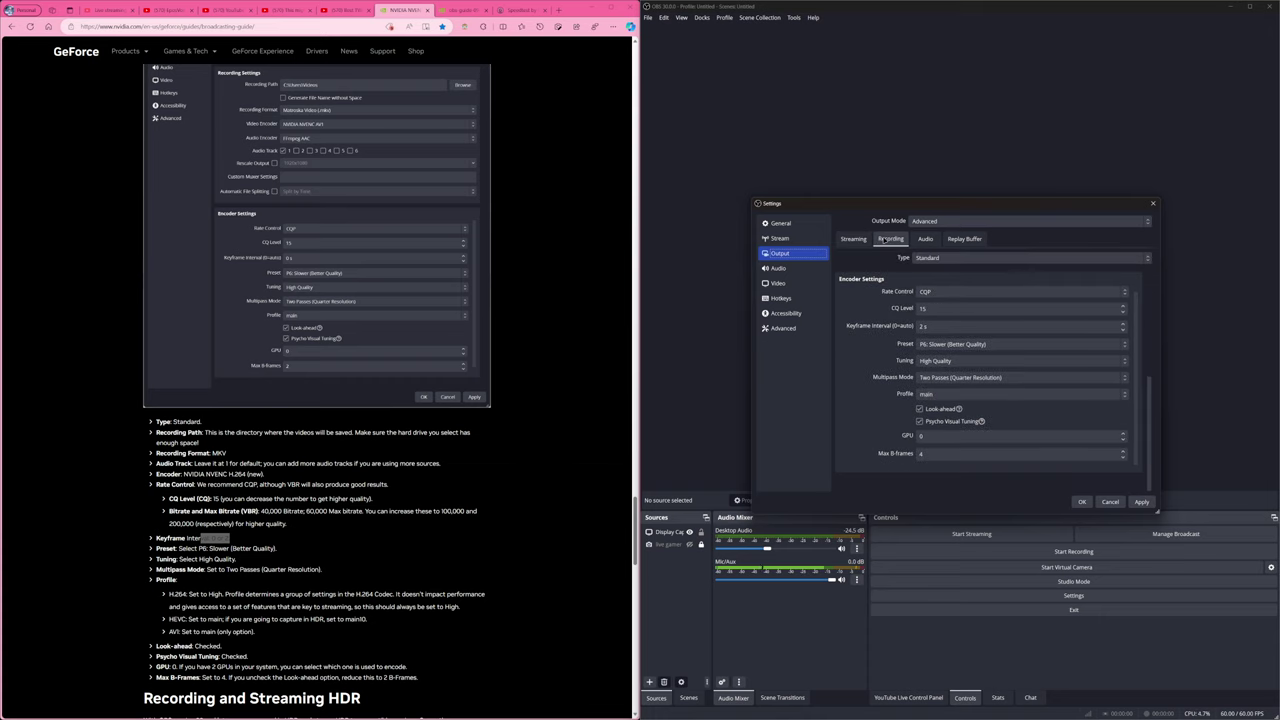
click(935, 395)
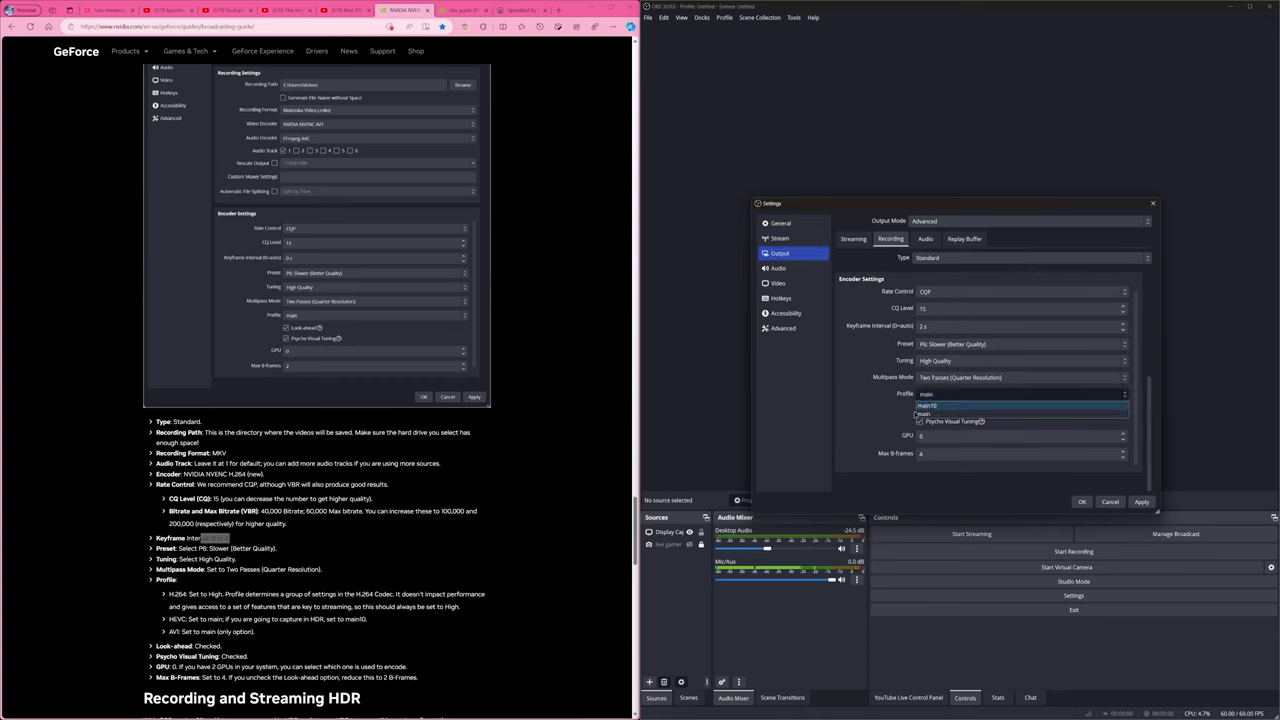
click(925, 413)
scroll(950, 440, up, 1)
click(951, 451)
click(920, 451)
click(853, 238)
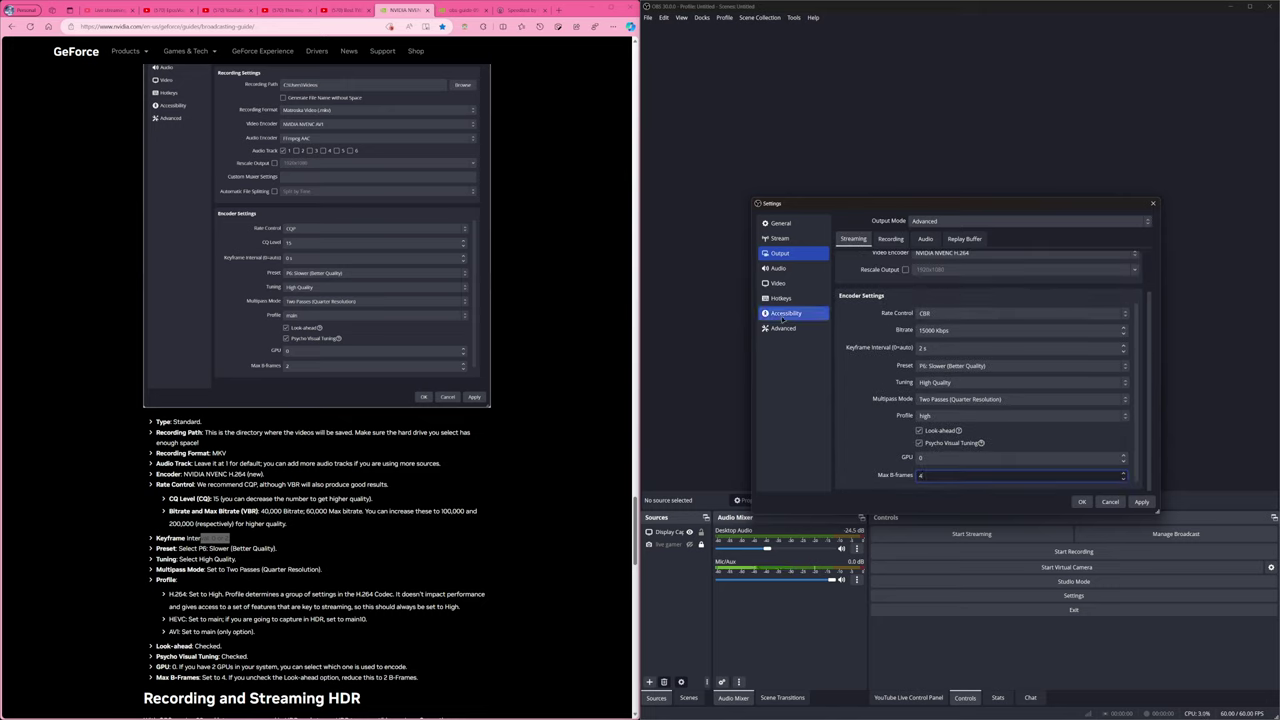
In Advanced, try colour format P010 with the Rec. 2100 (PQ) colour space.
click(778, 268)
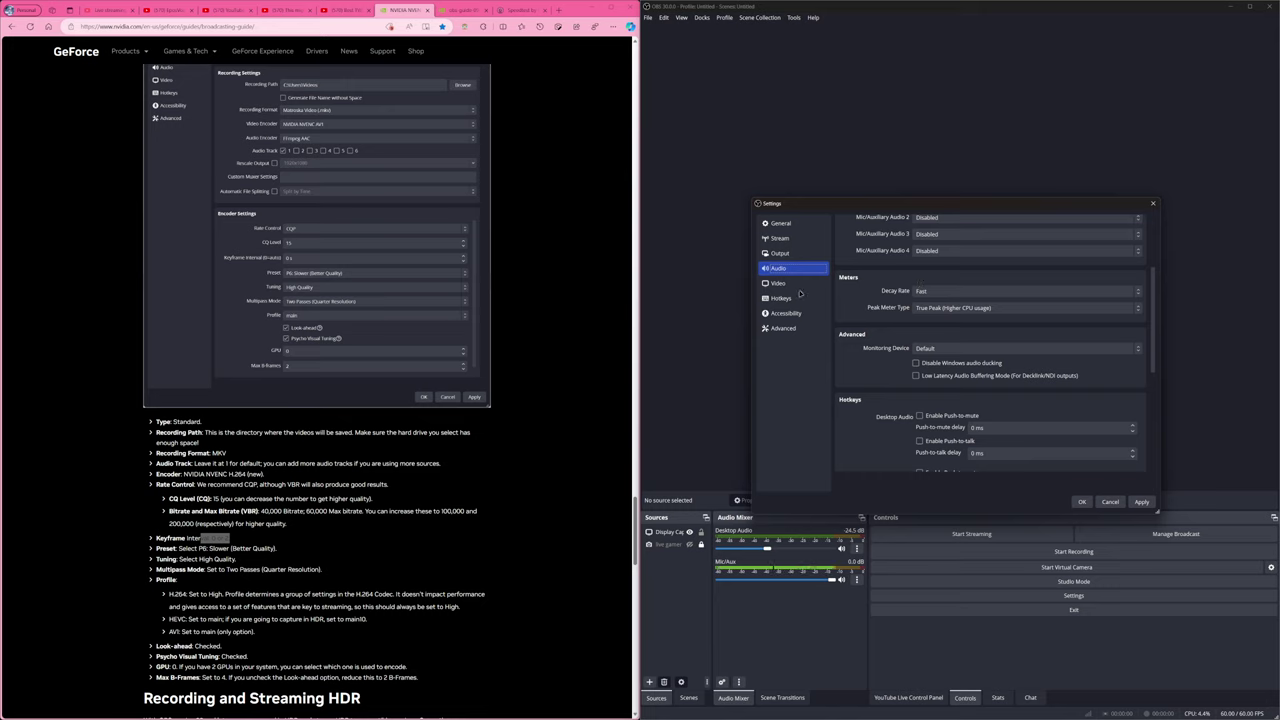
click(796, 328)
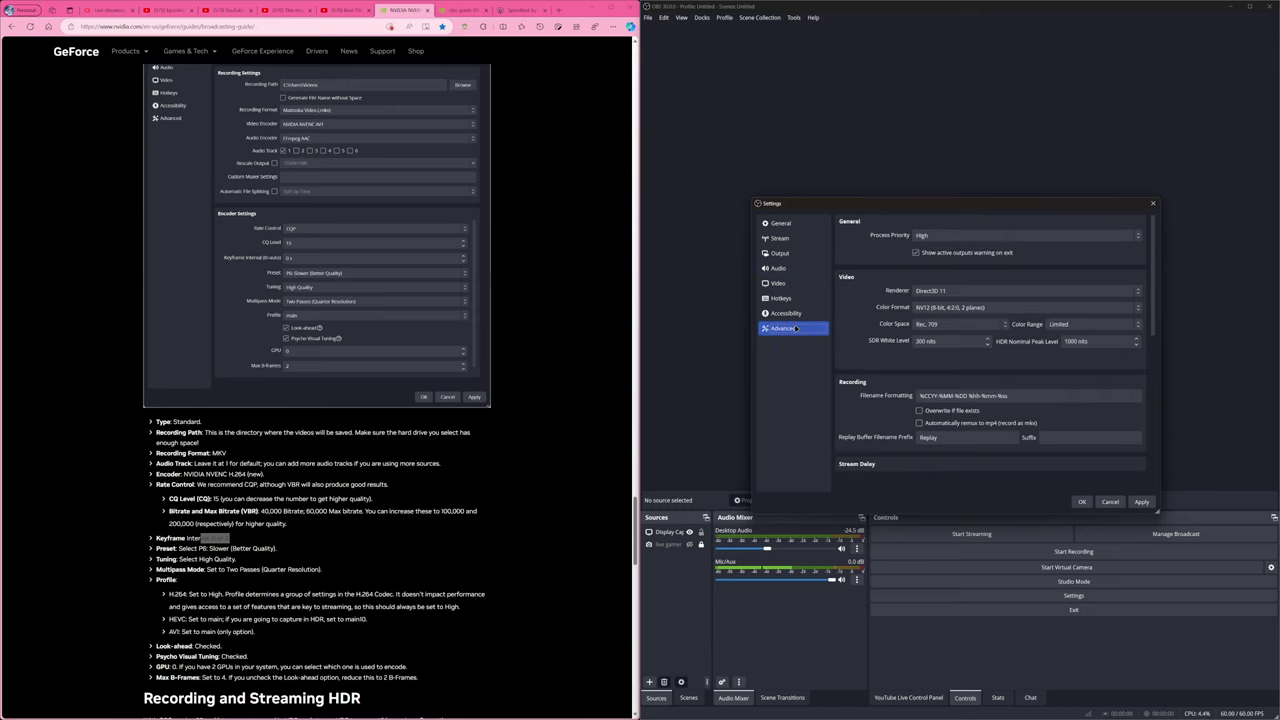
click(960, 307)
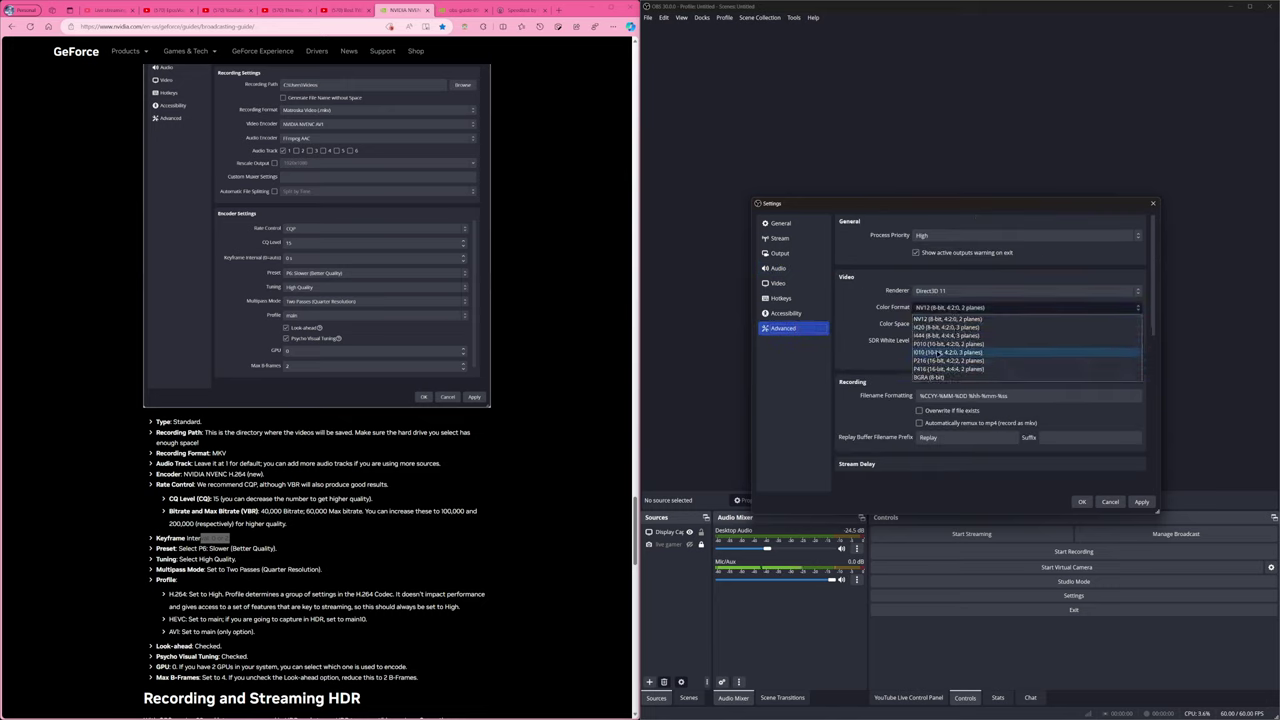
click(968, 344)
click(945, 326)
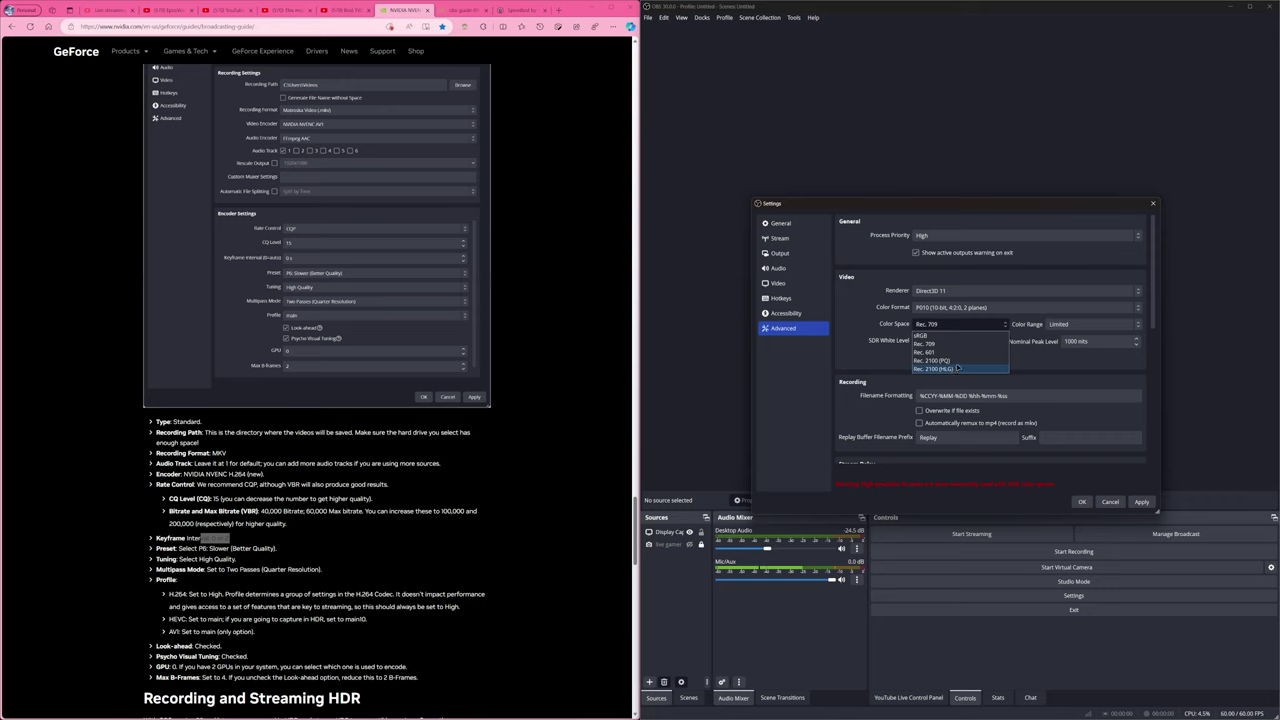
click(958, 361)
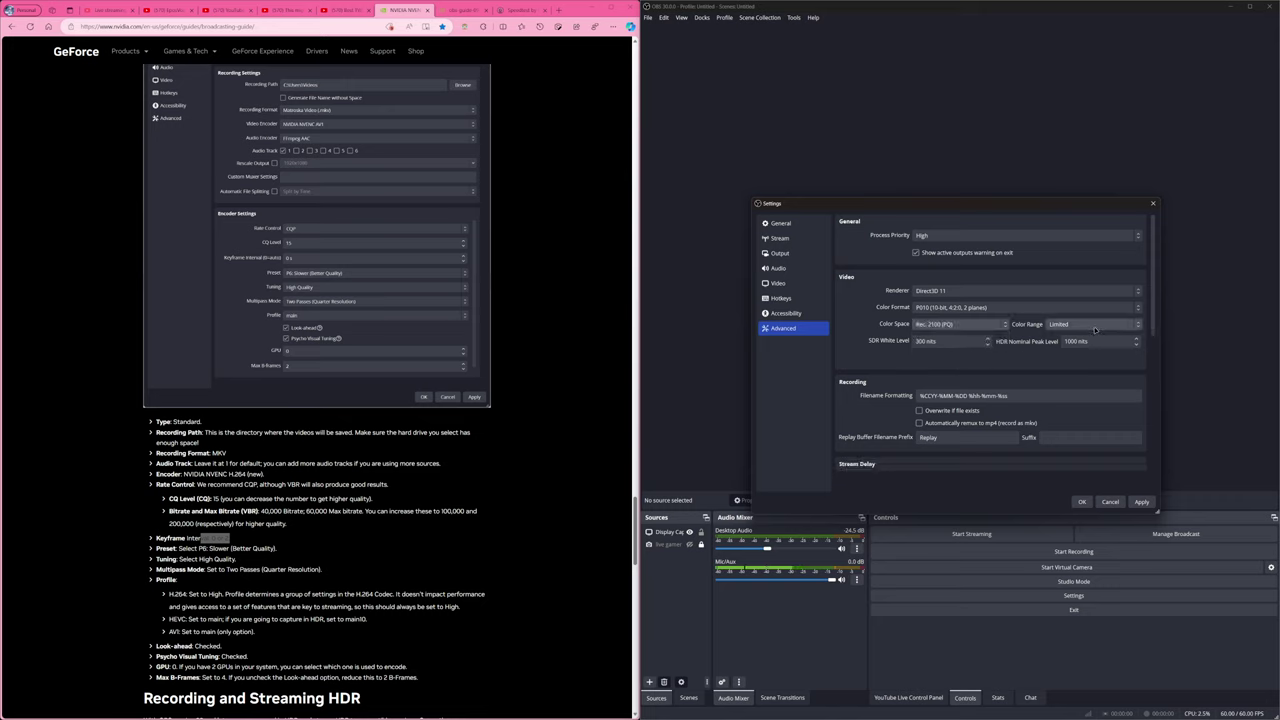
Revert the colour space to Rec. 709 and the colour format to NV12.
double_click(928, 341)
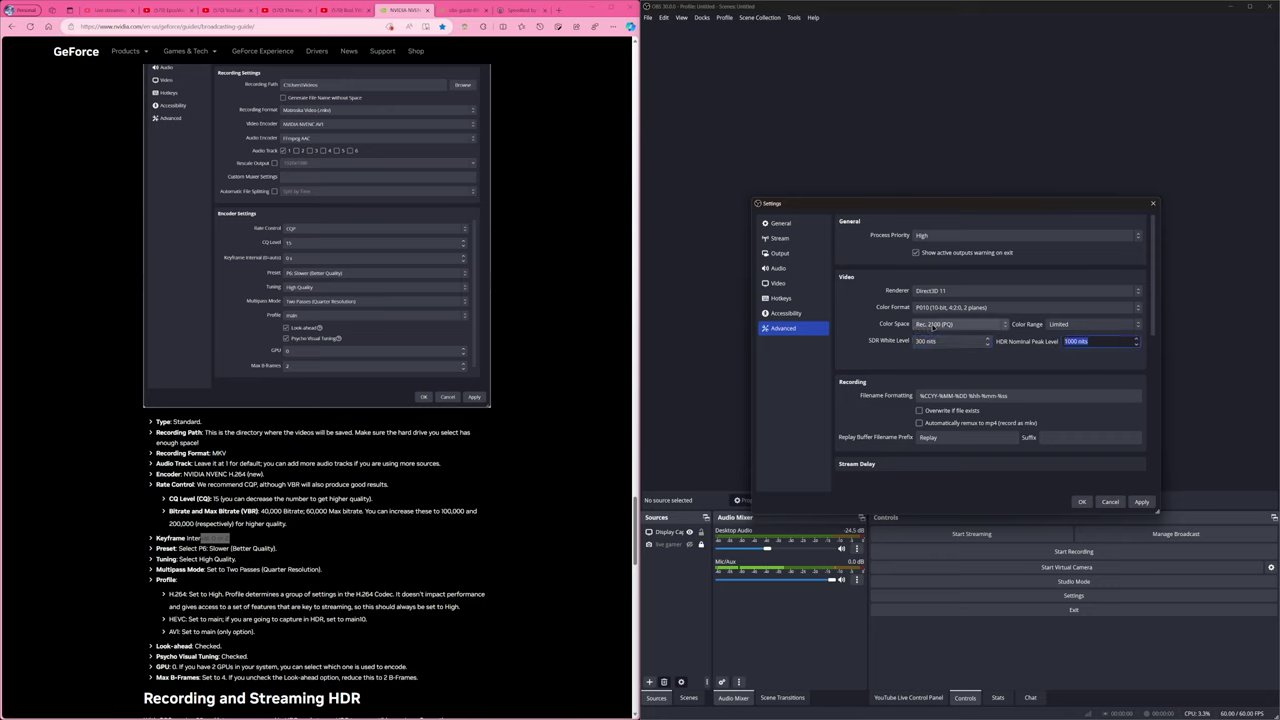
click(945, 324)
click(947, 345)
click(950, 307)
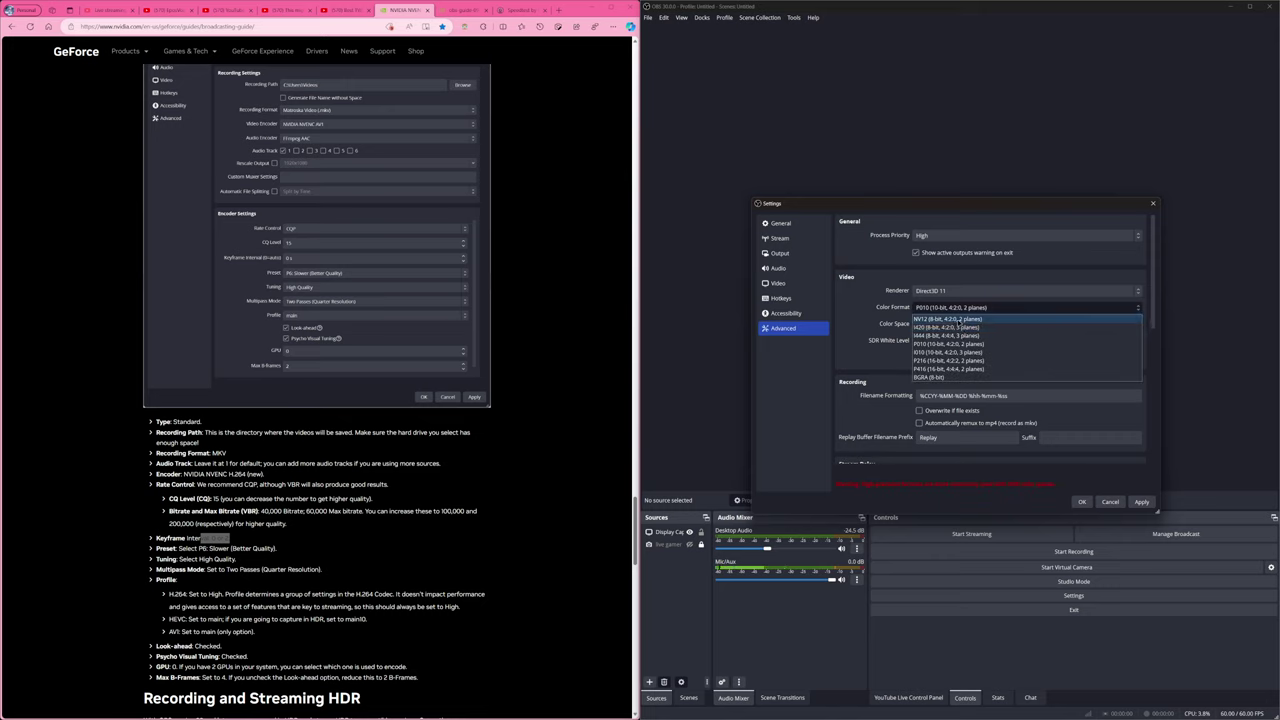
click(955, 324)
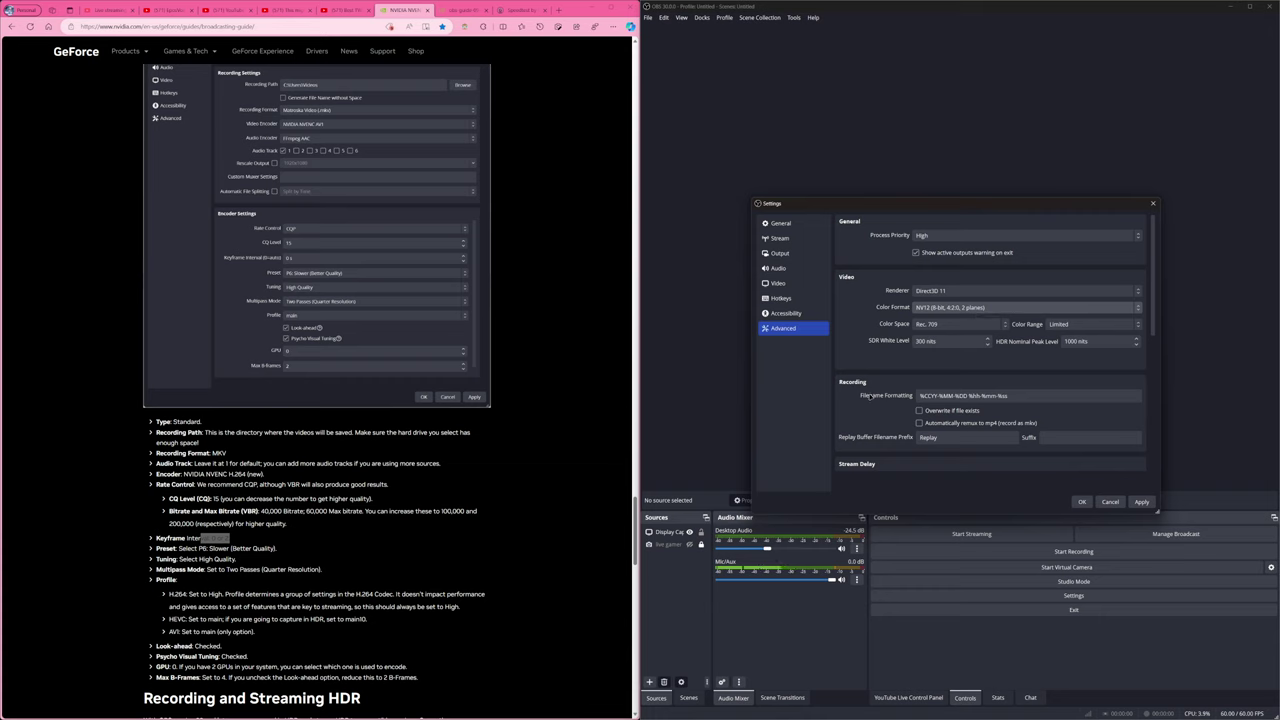
scroll(963, 316, down, 3)
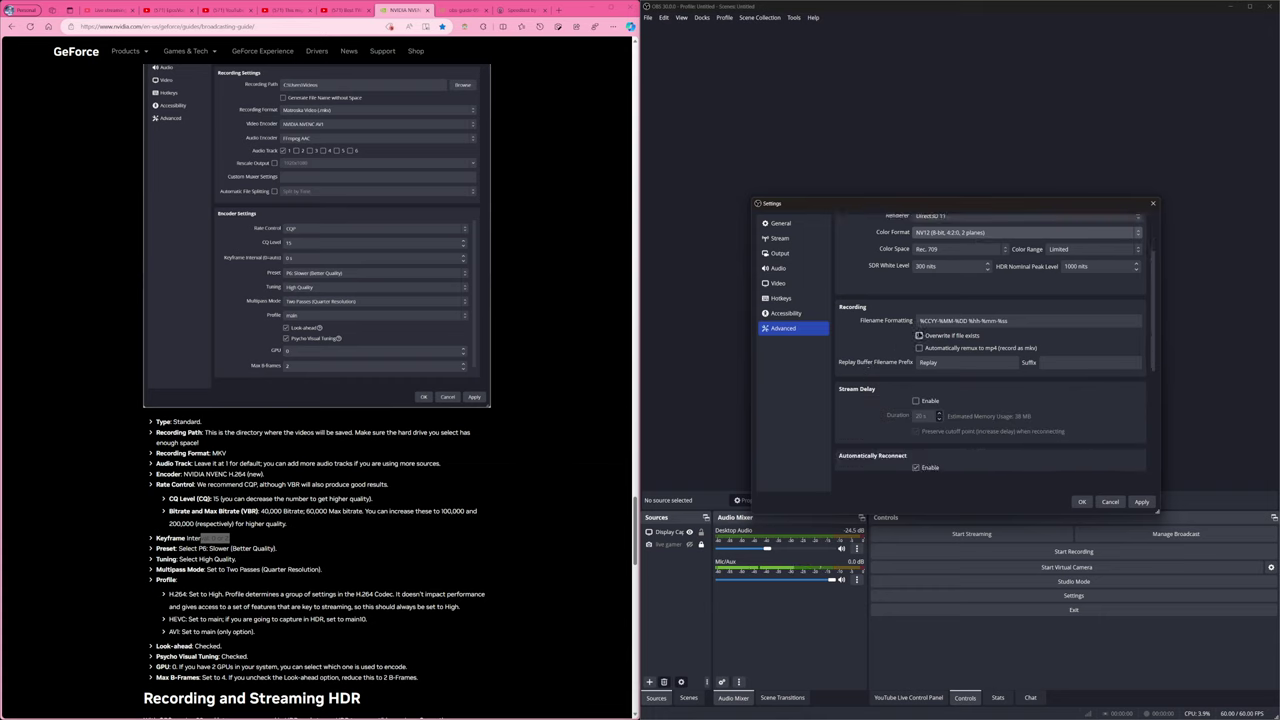
scroll(886, 427, down, 4)
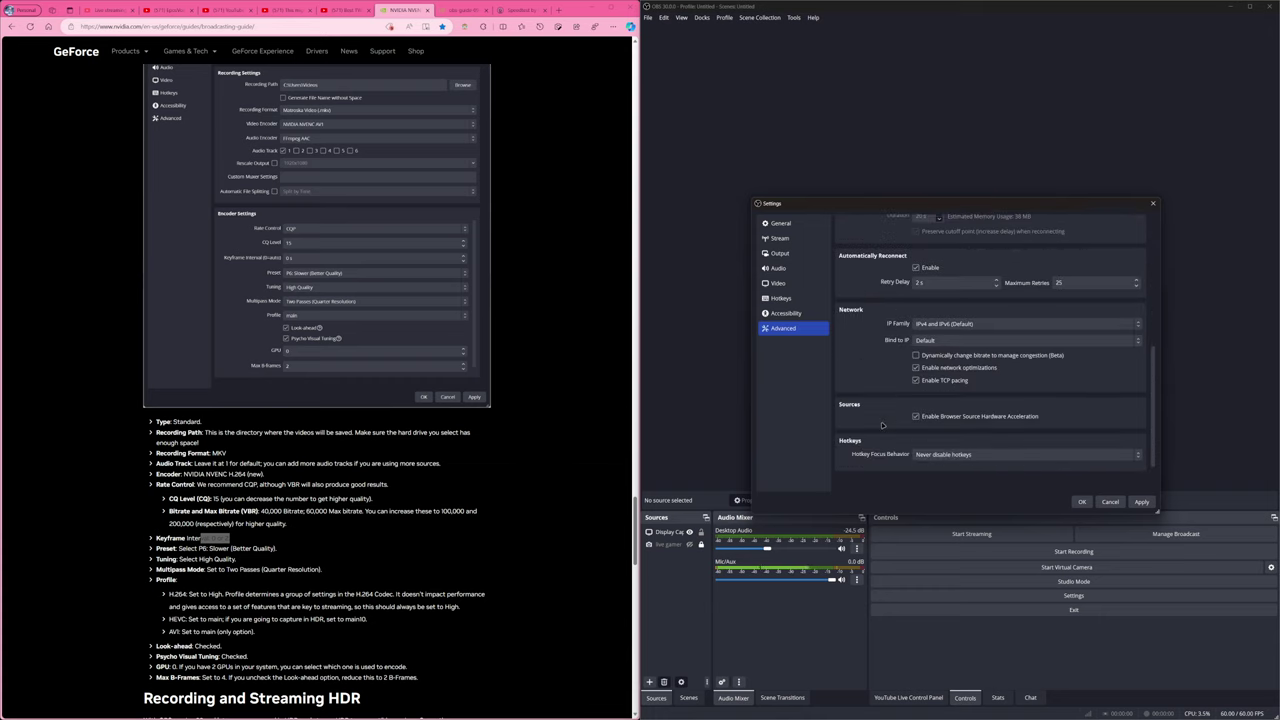
scroll(877, 415, up, 7)
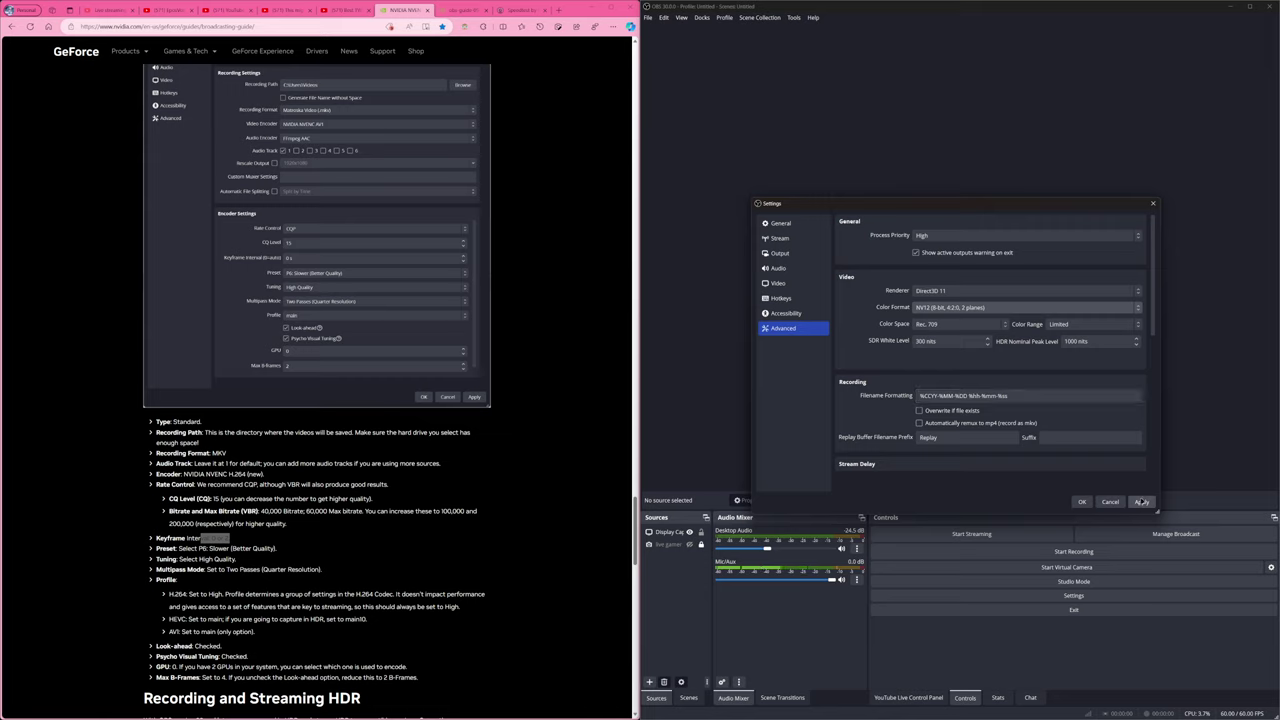
Close Settings with OK, keeping all applied changes.
click(786, 314)
click(779, 284)
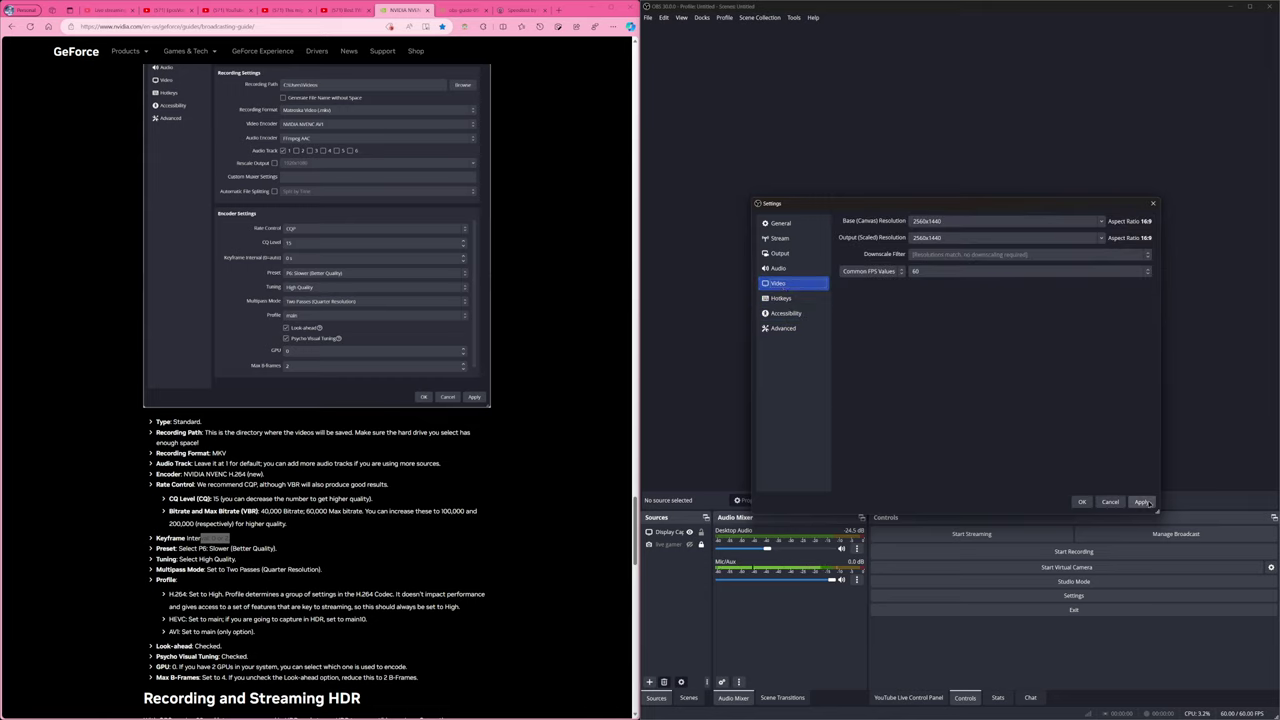
click(1110, 502)
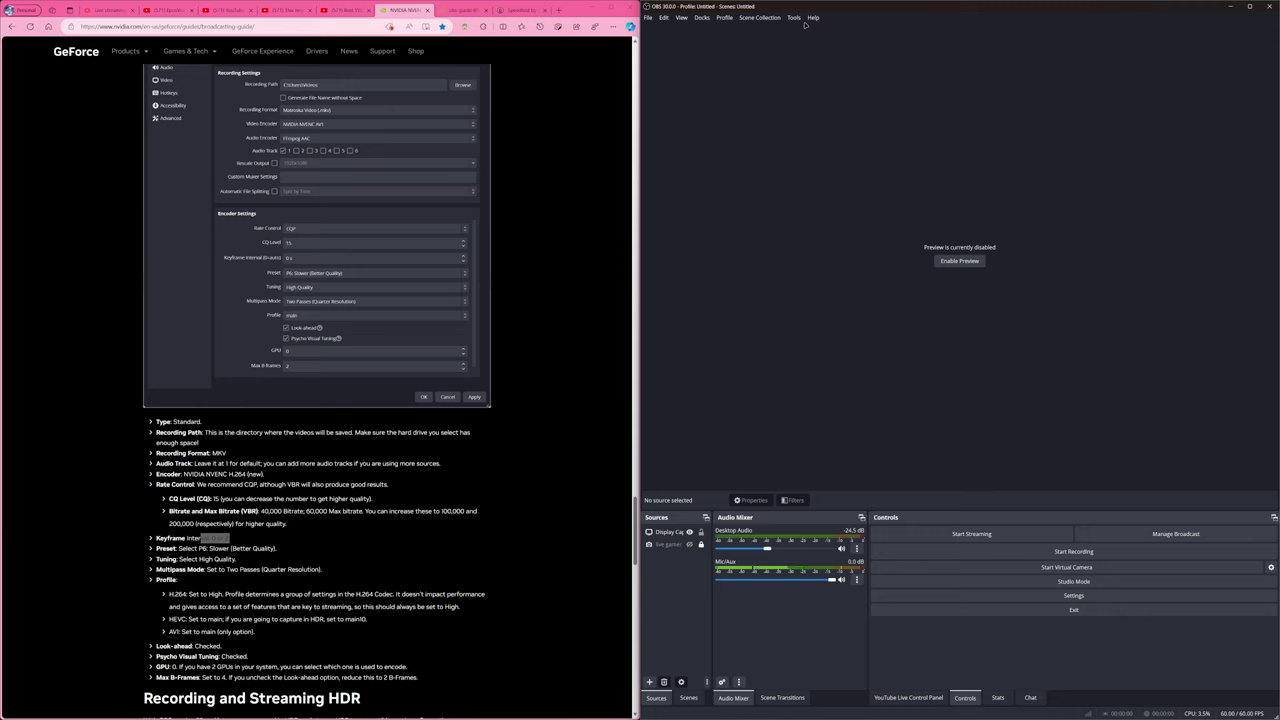
Check for OBS updates from the Help menu and dismiss the no-updates message.
click(813, 18)
click(824, 110)
click(997, 371)
Enable track 4 for Desktop Audio in Advanced Audio Properties, then show the Stats panel.
right_click(763, 684)
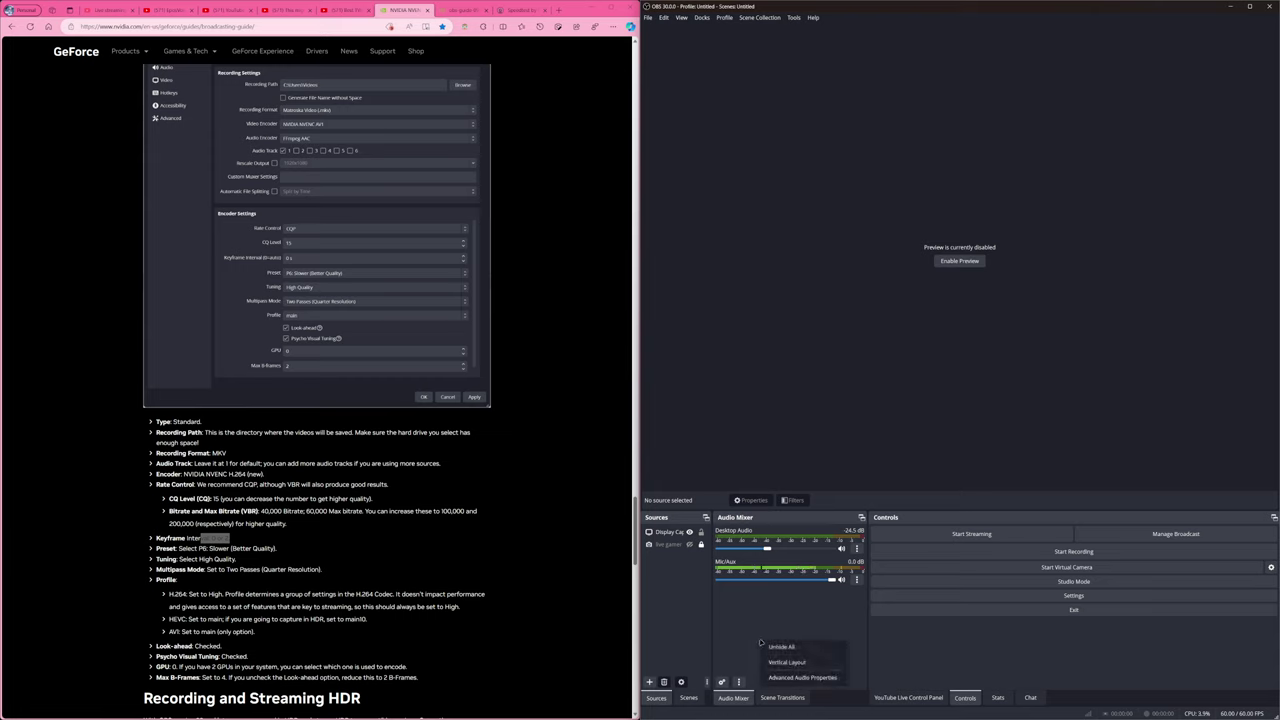
click(800, 678)
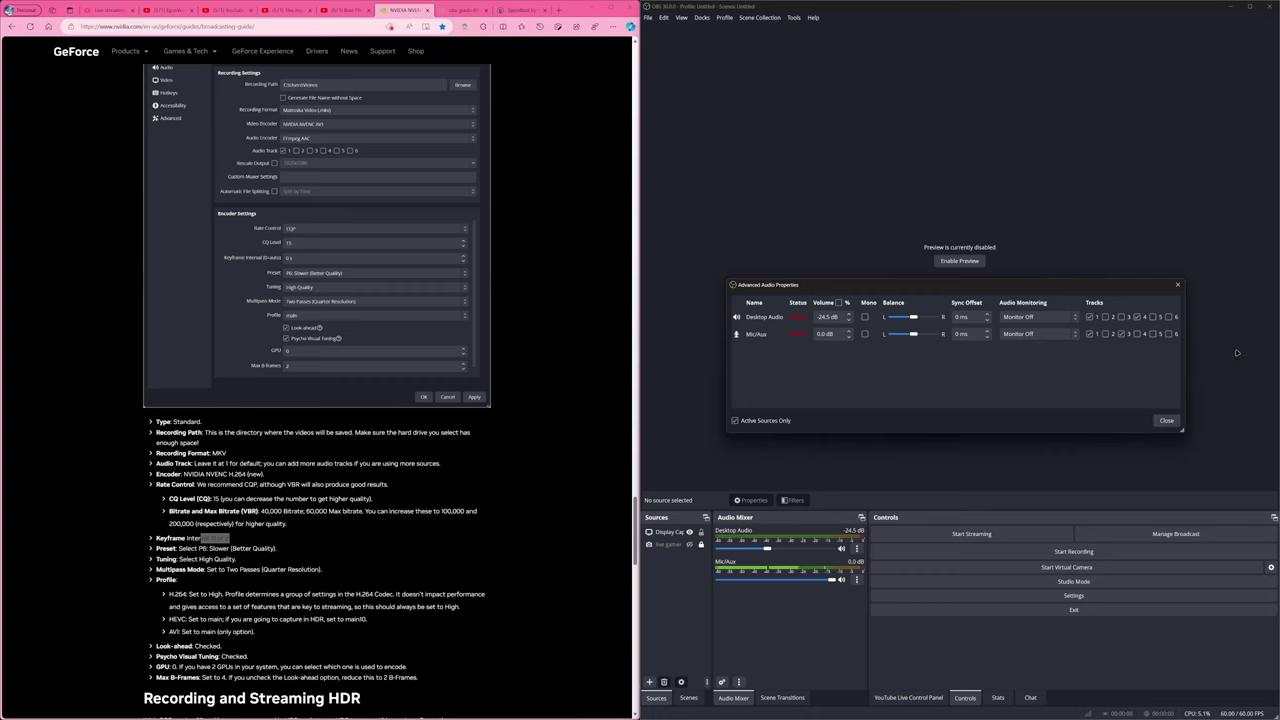
click(788, 420)
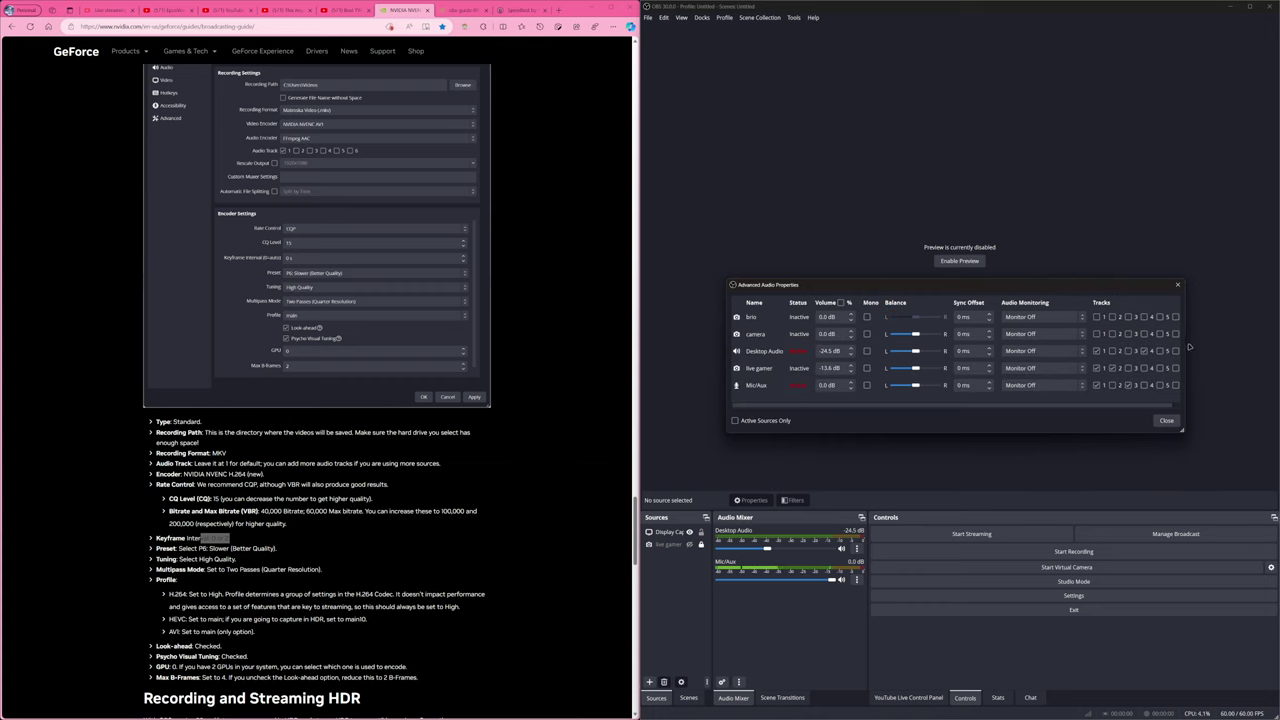
drag(1186, 346, 1234, 346)
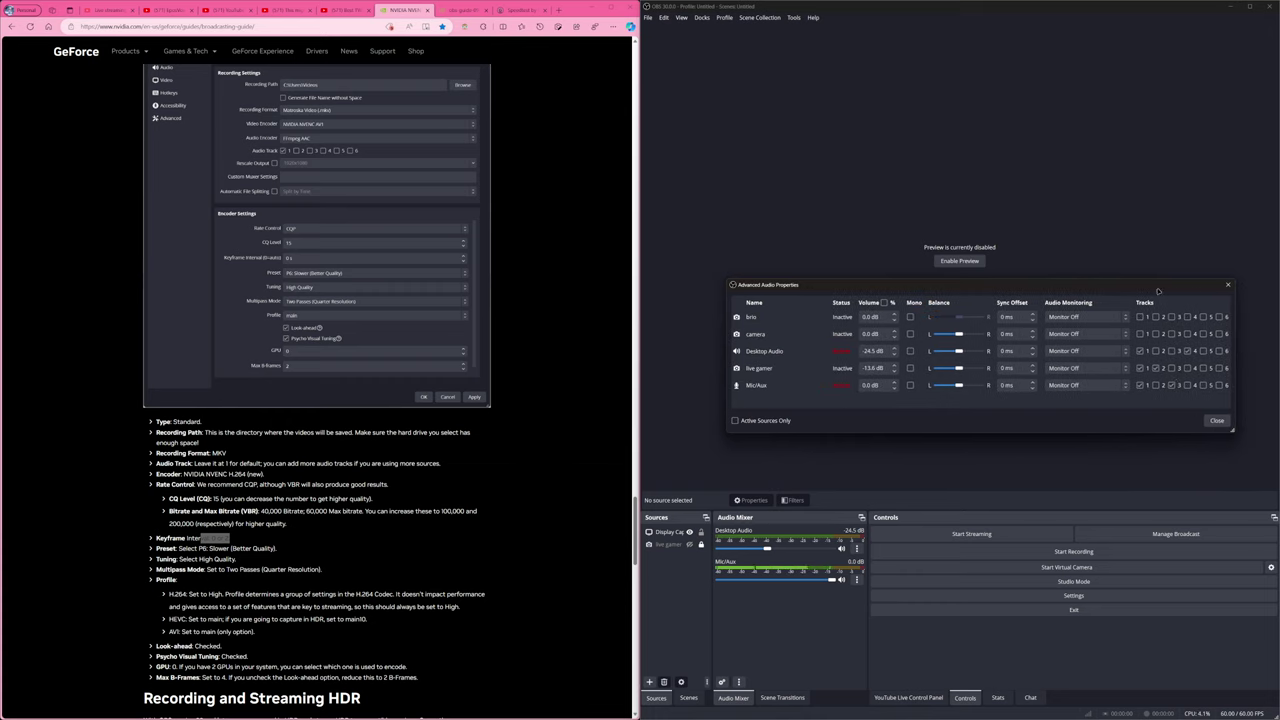
click(1187, 351)
click(1216, 420)
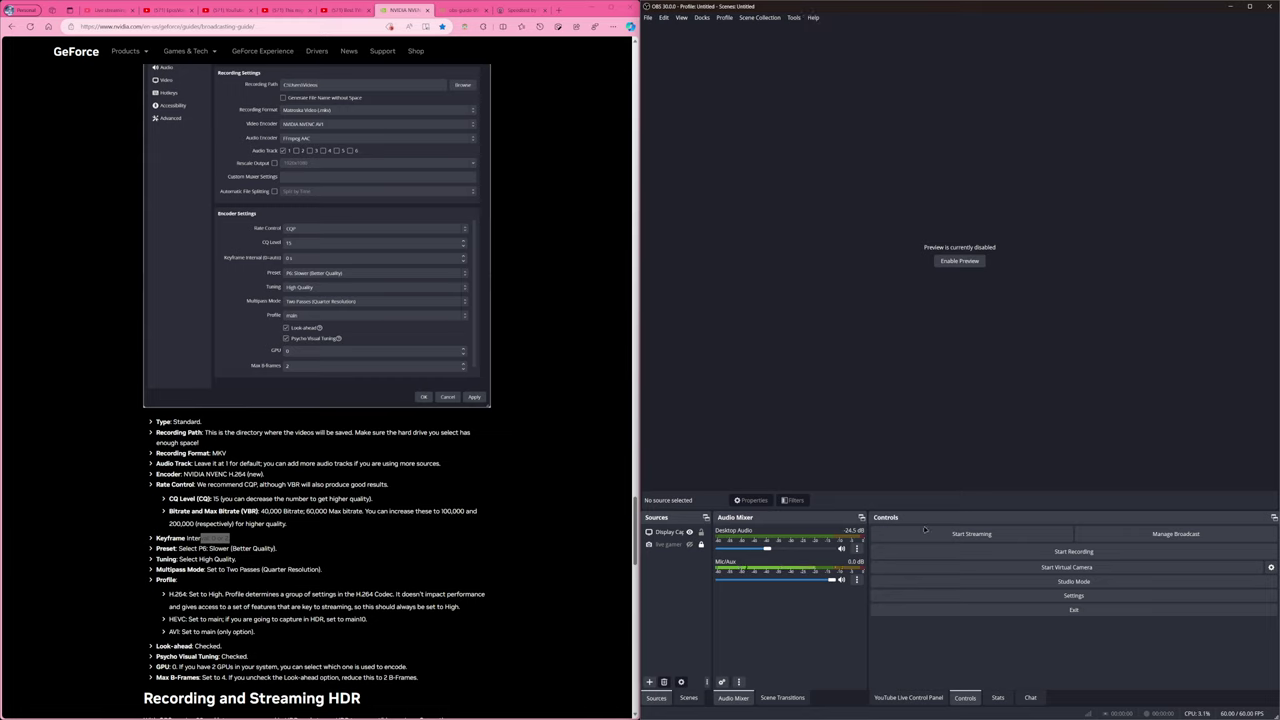
click(997, 697)
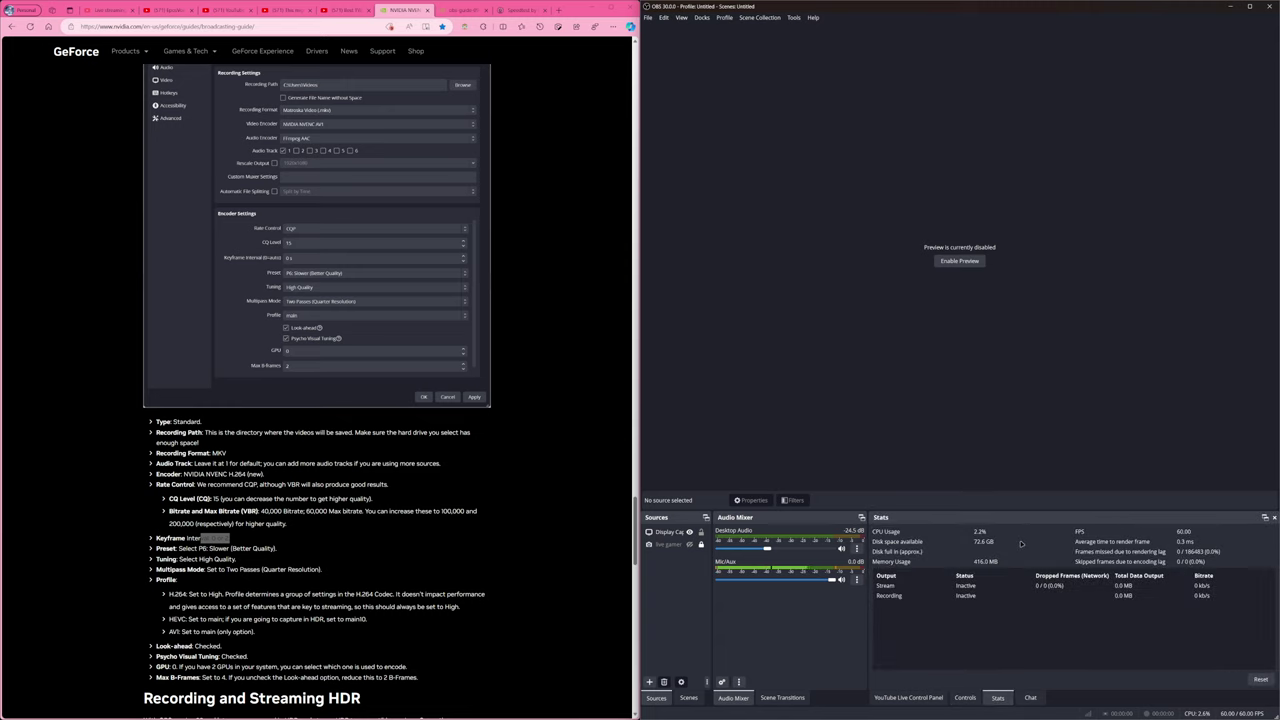
Maximize the OBS window and switch the bottom dock to the YouTube chat panel.
click(1252, 6)
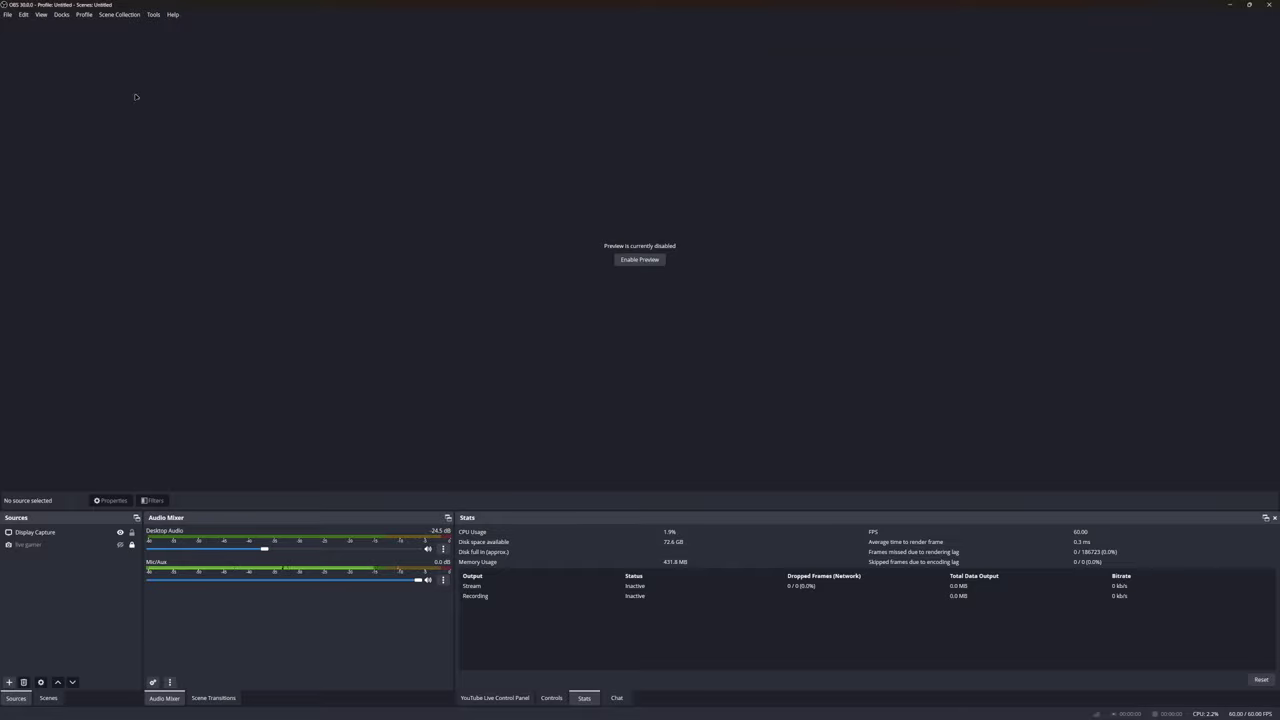
click(61, 14)
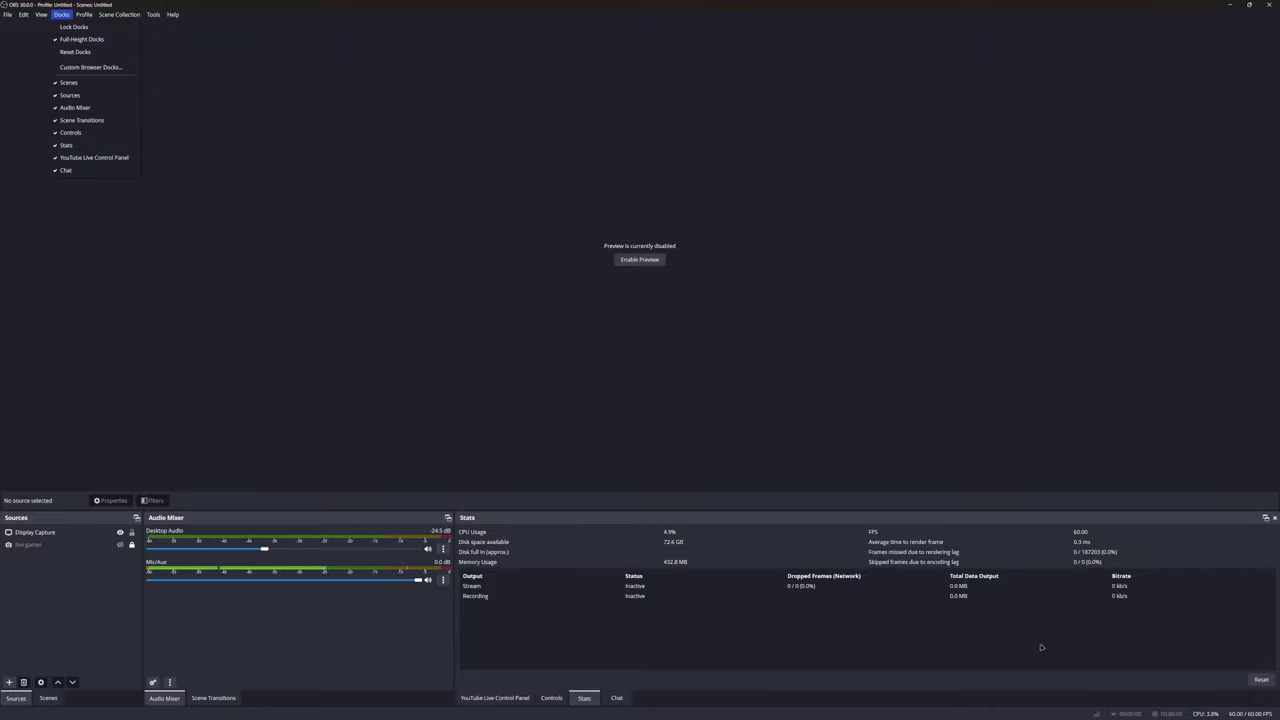
click(1040, 610)
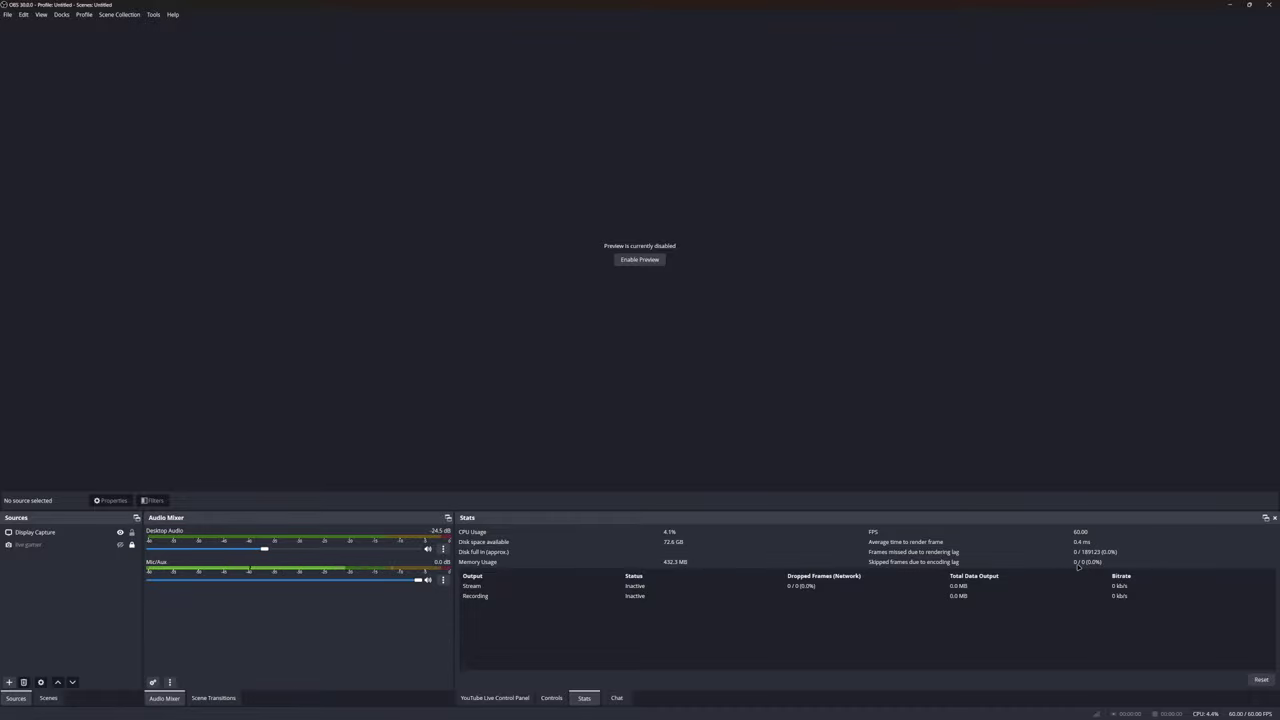
mouse_move(515, 717)
click(617, 698)
Show the YouTube Live Control Panel and review the capture resolution and frame-rate options.
click(494, 698)
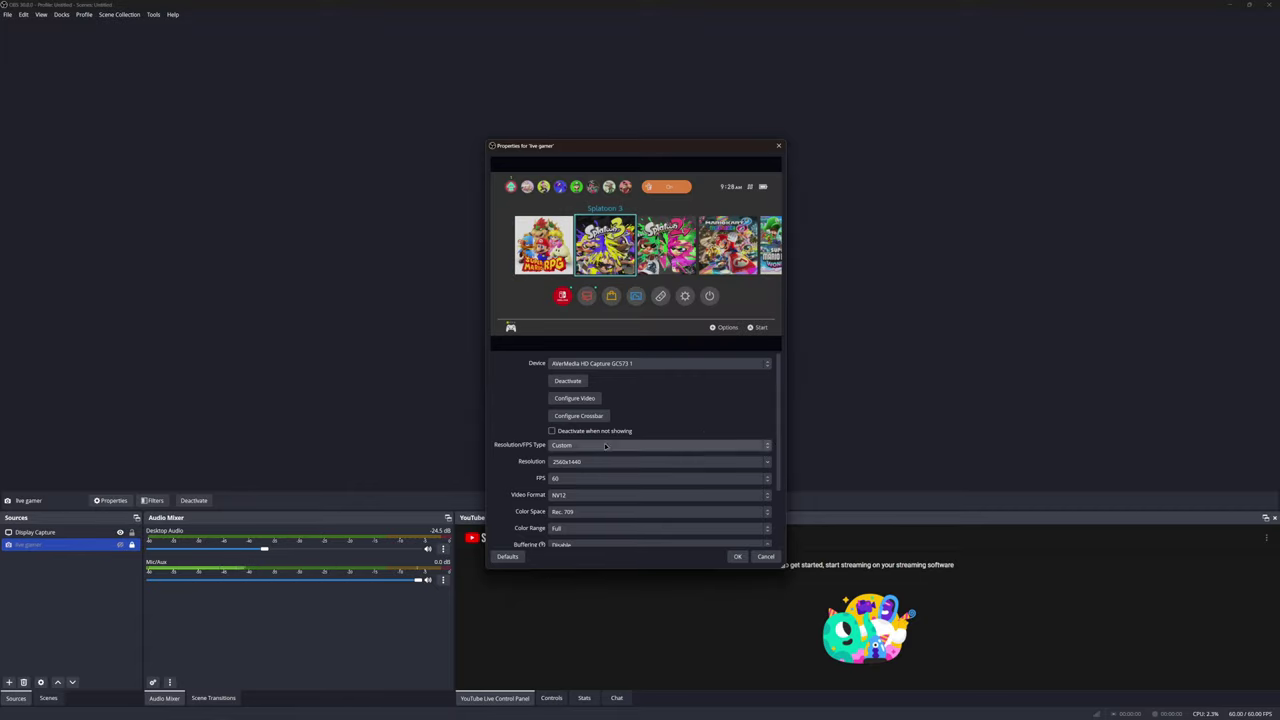
click(766, 462)
click(766, 462)
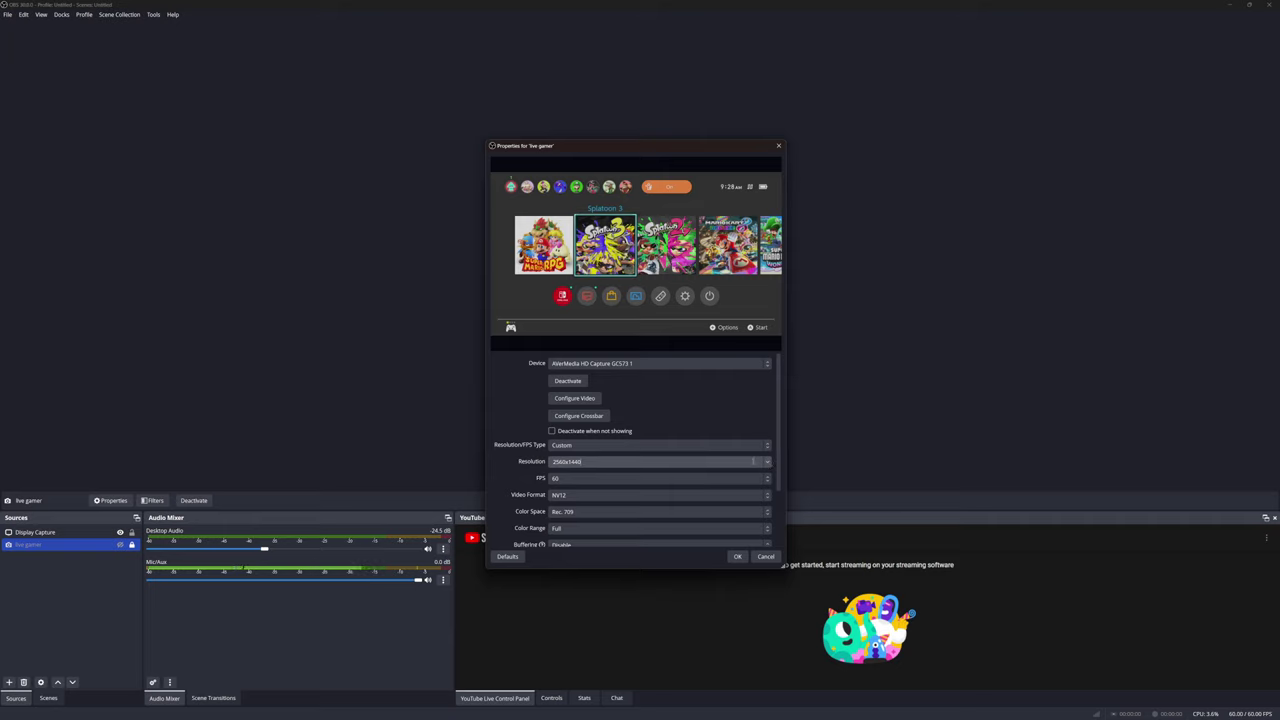
click(597, 479)
click(597, 480)
Keep NV12 video format and Rec. 709 colour space, and set colour range to Limited.
click(584, 494)
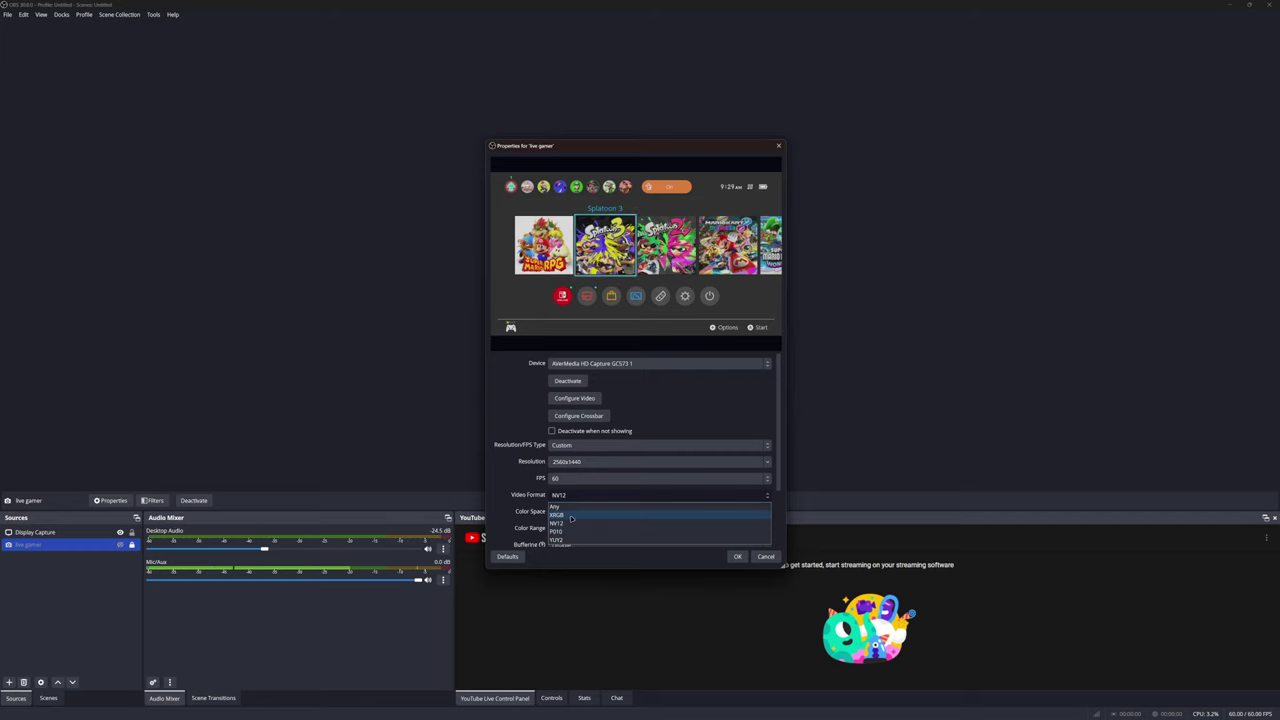
click(572, 522)
click(573, 512)
click(573, 518)
click(573, 528)
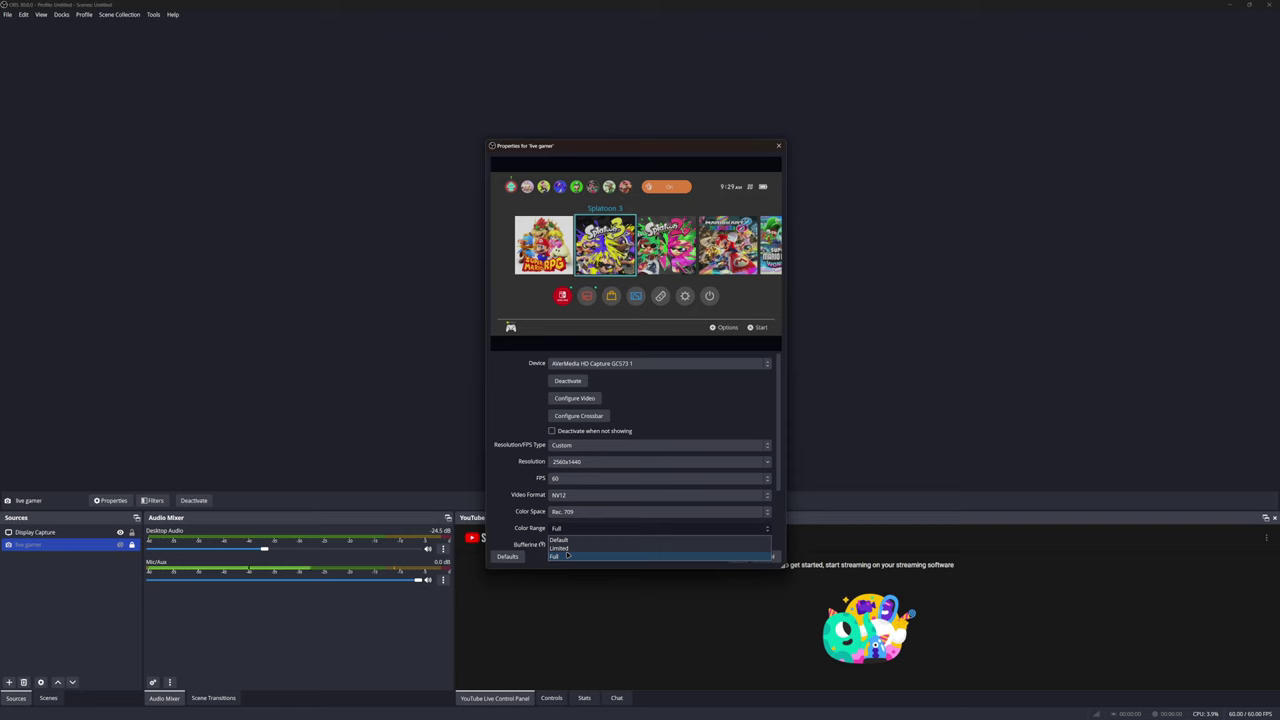
click(567, 548)
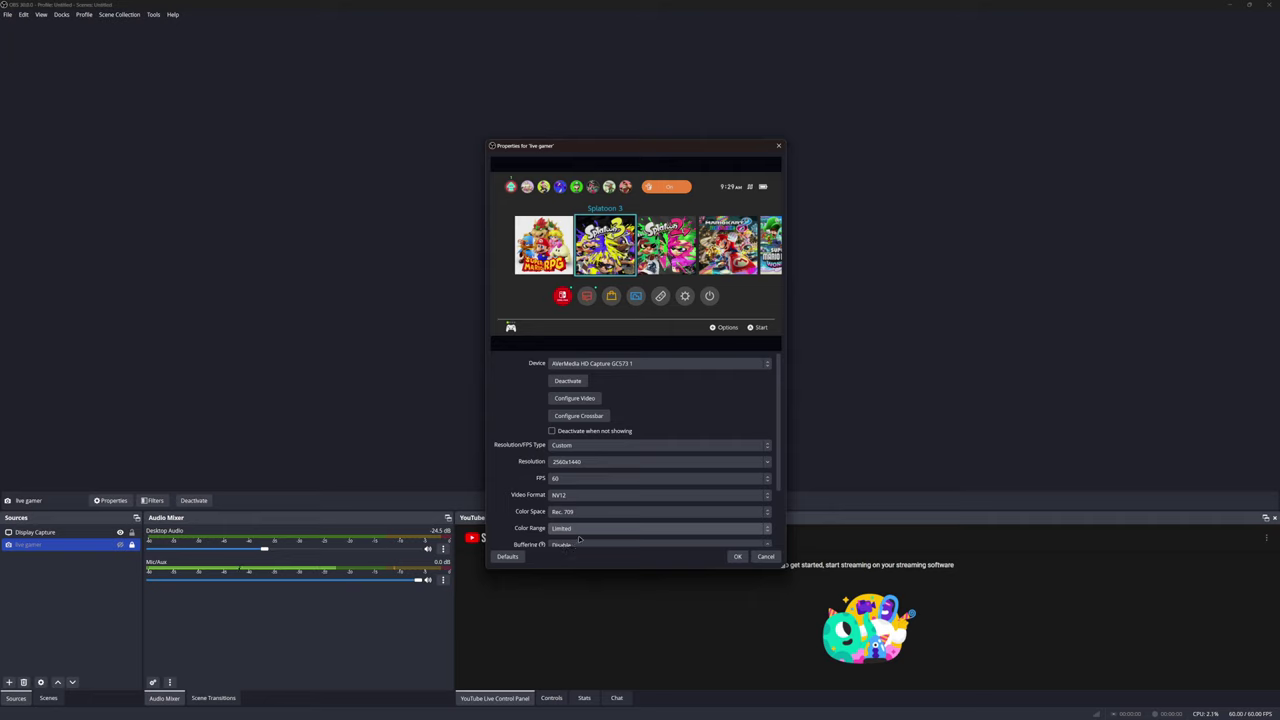
click(575, 530)
Set the live gamer capture's Color Range back to Full and confirm it stays on Full.
click(571, 556)
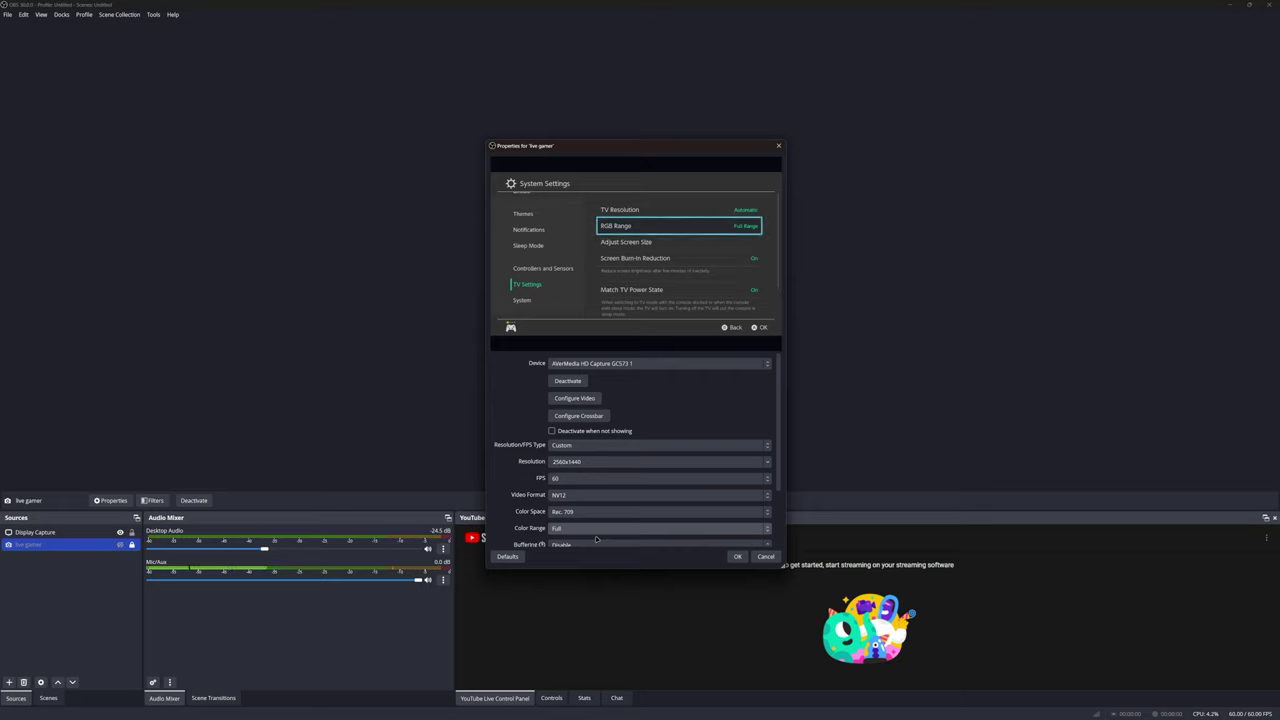
click(578, 529)
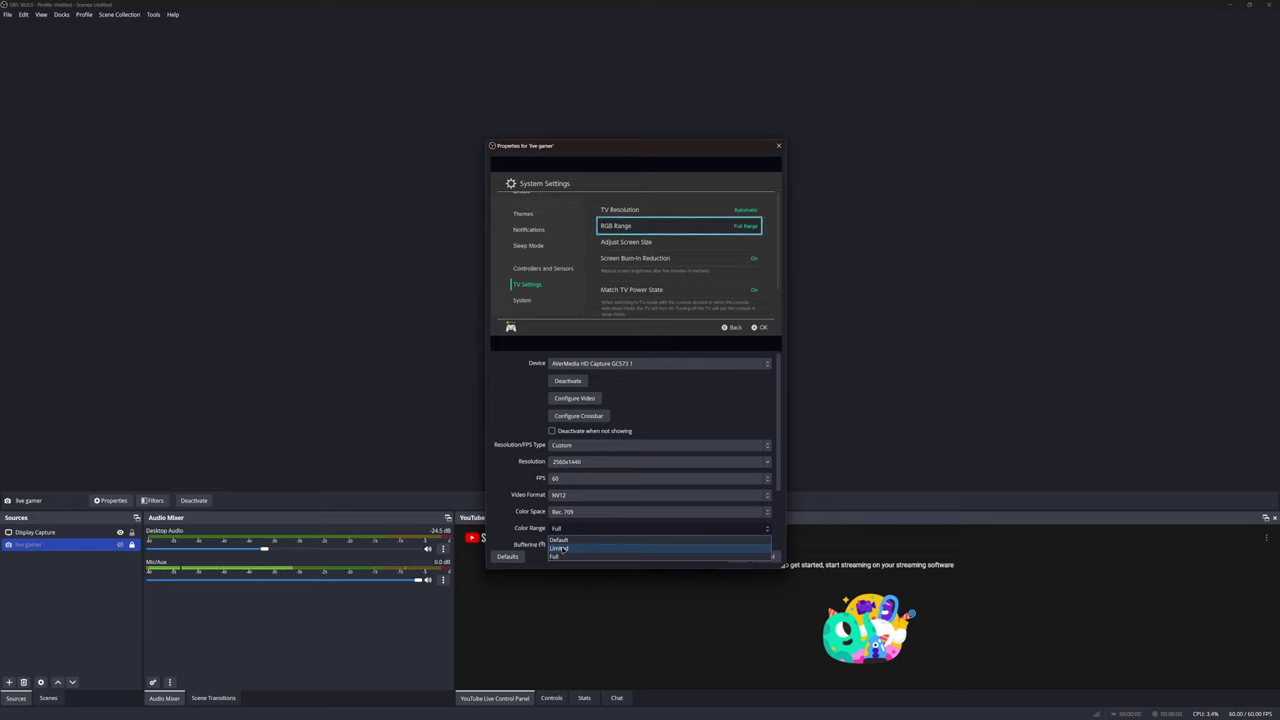
click(556, 557)
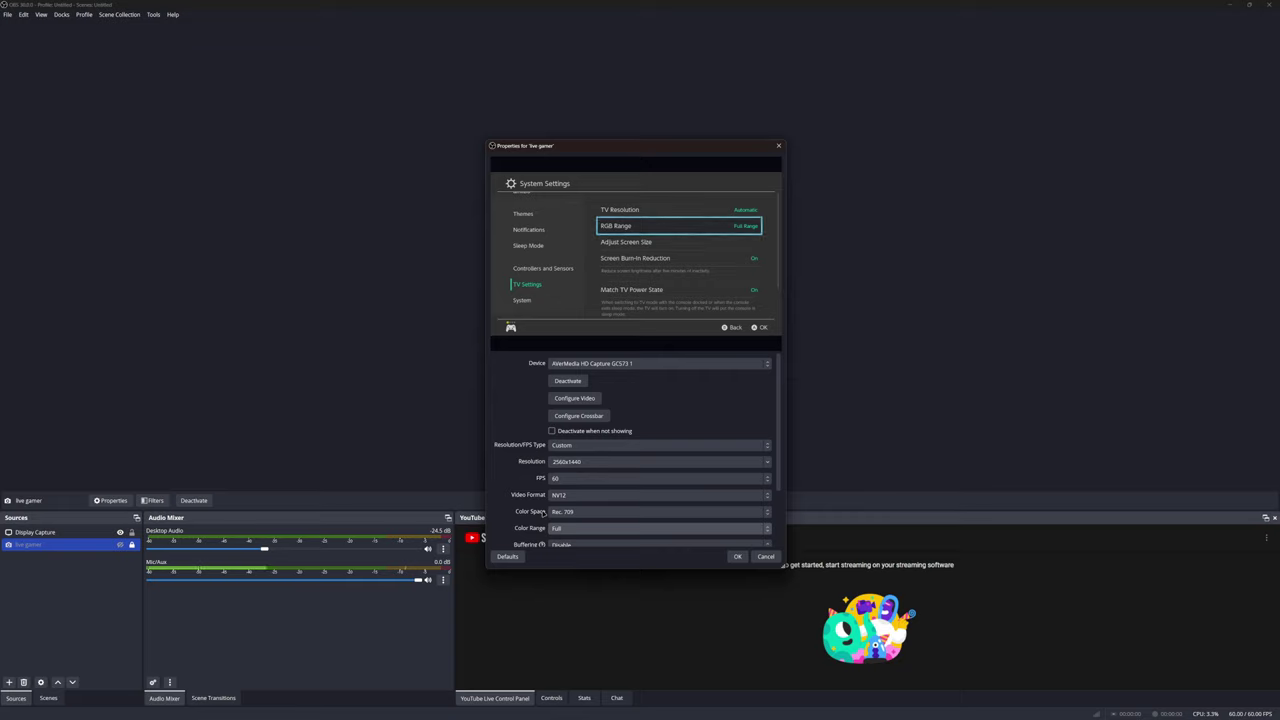
click(560, 530)
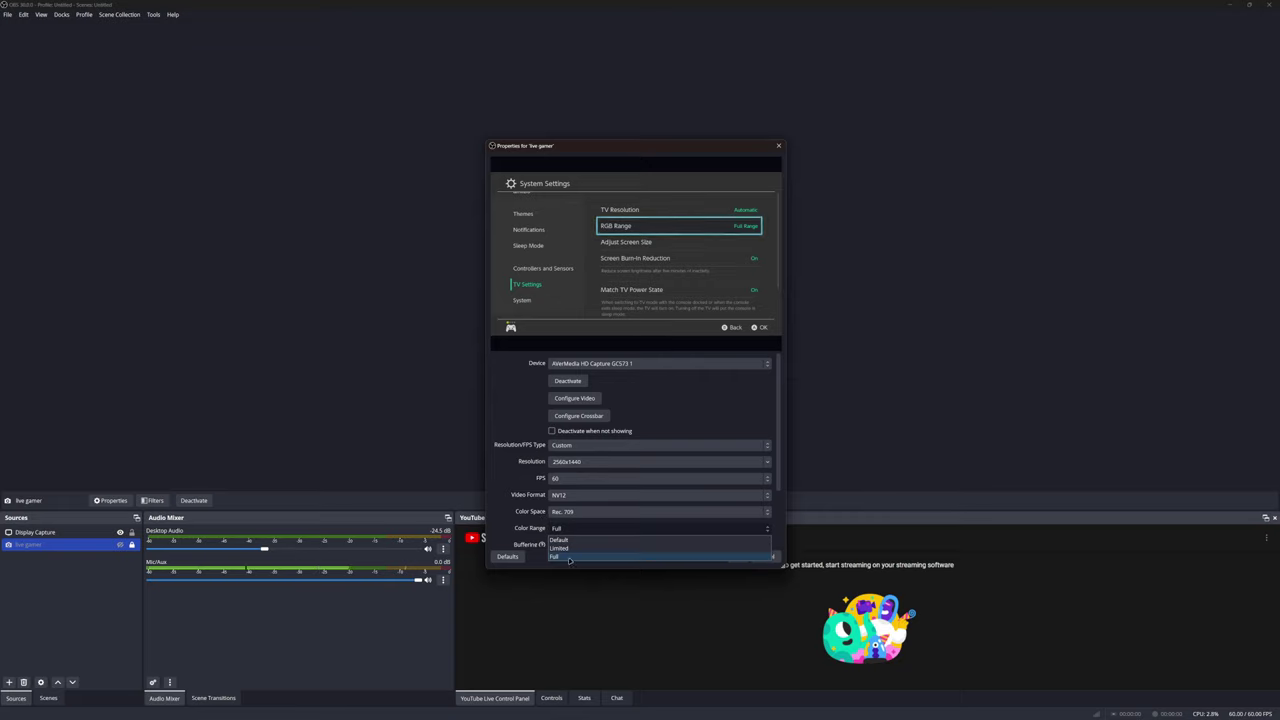
click(567, 531)
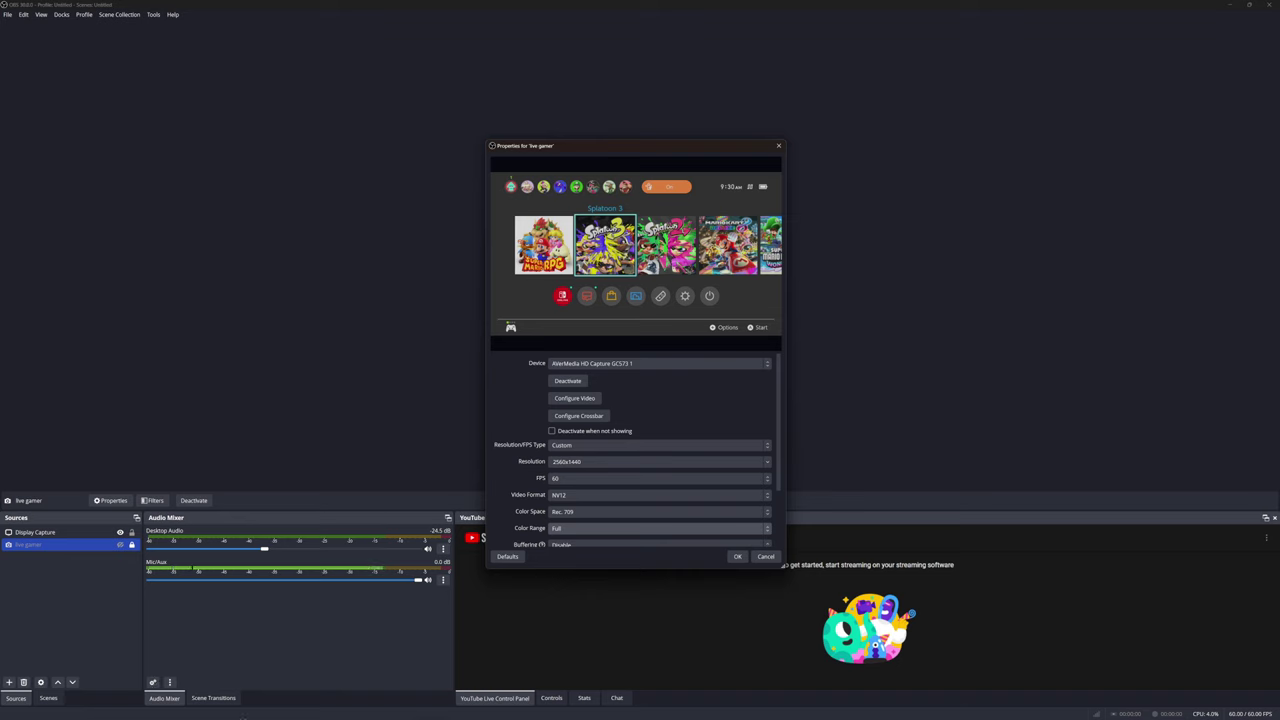
click(155, 712)
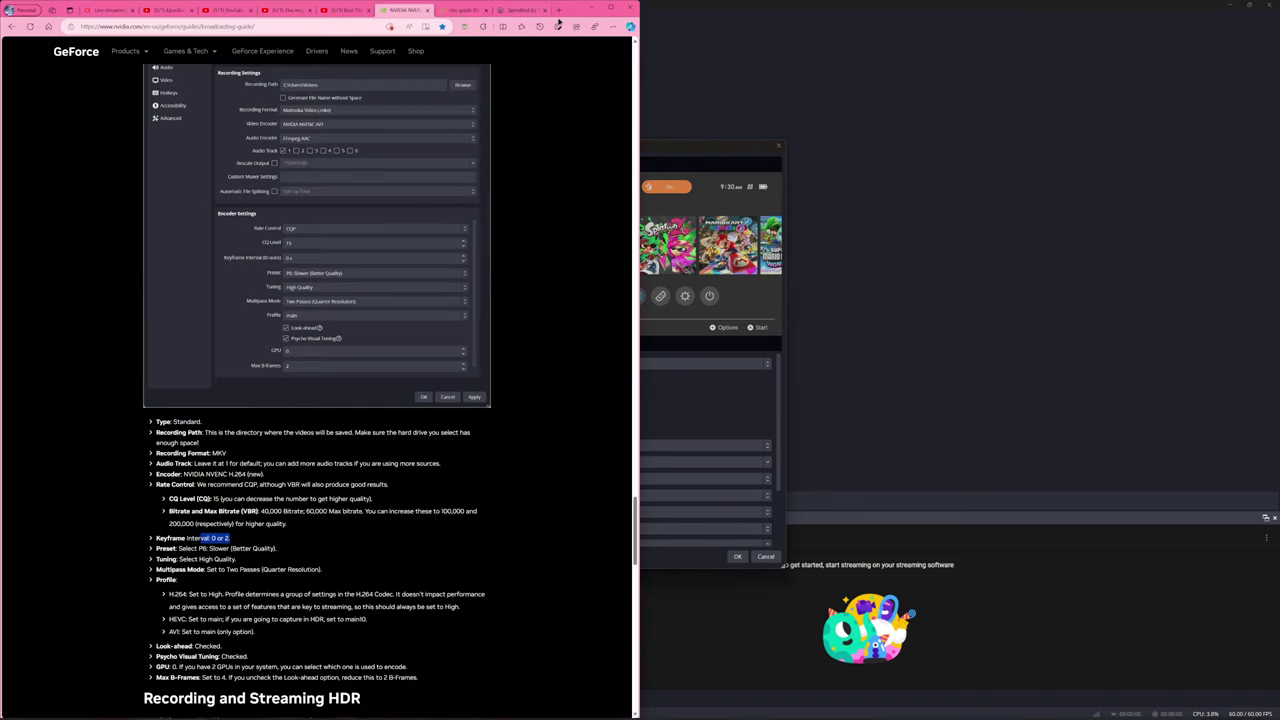
click(559, 10)
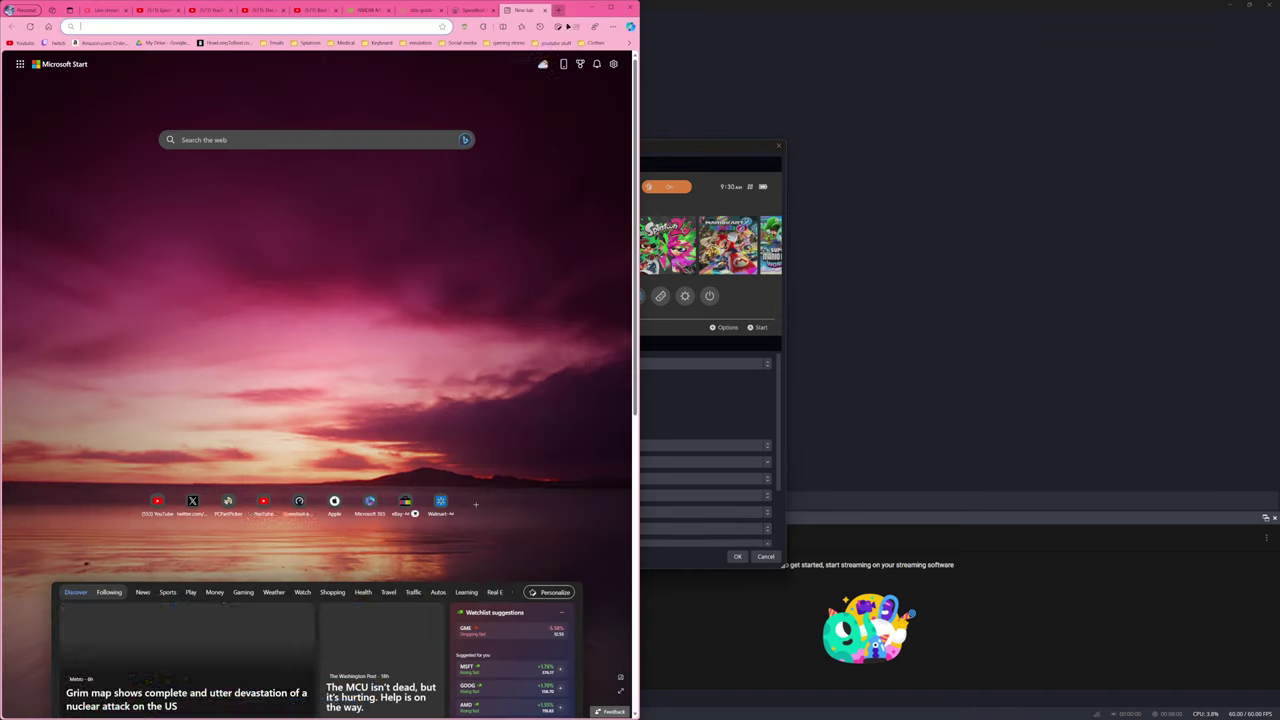
click(22, 42)
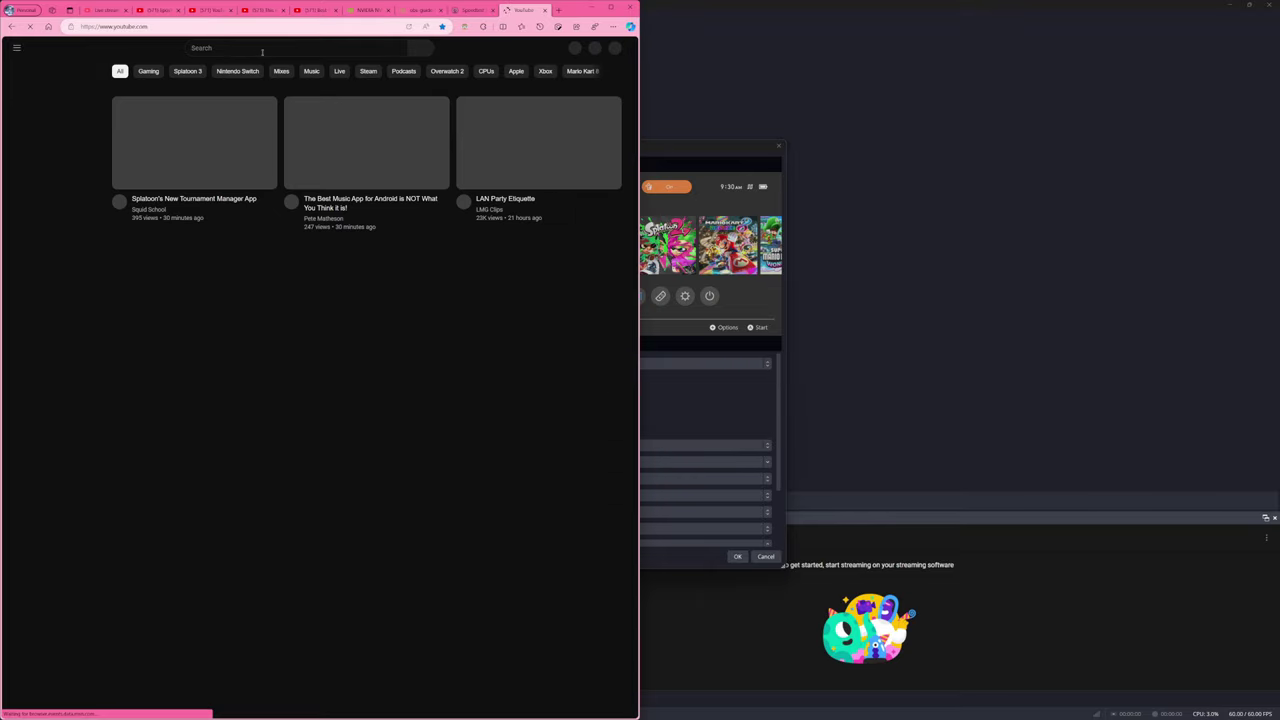
key(ctrl+w)
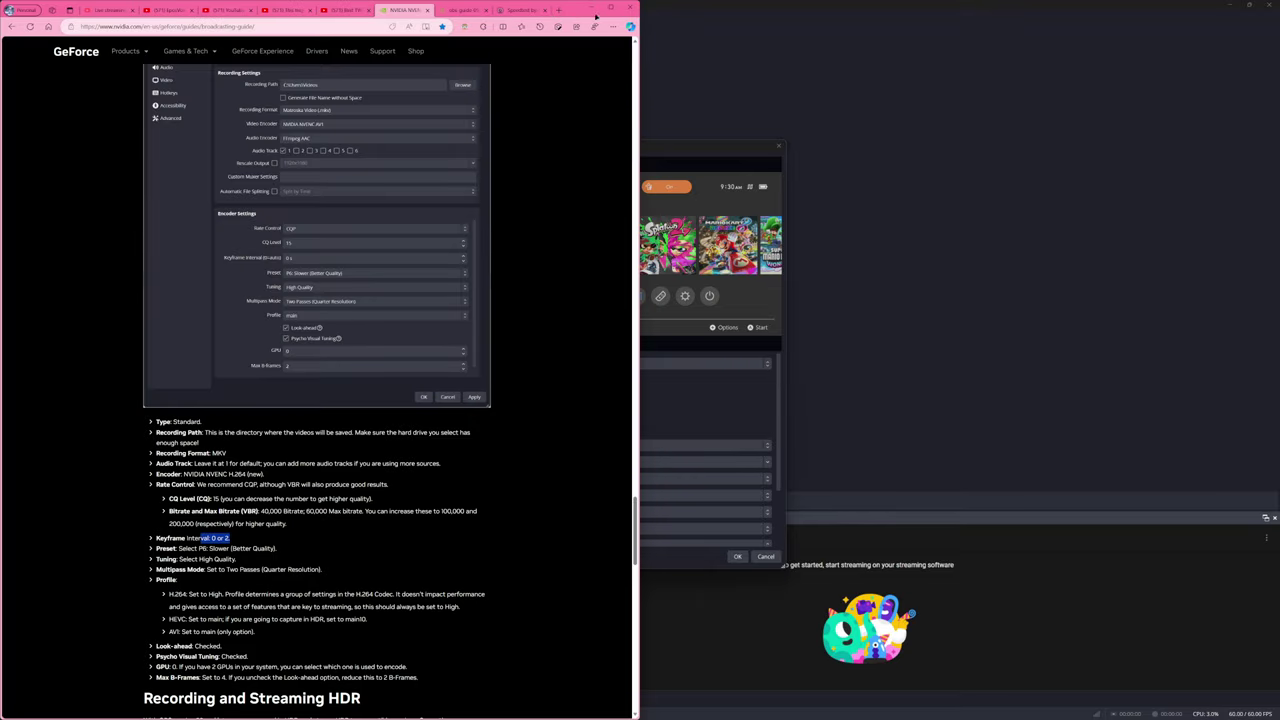
click(590, 8)
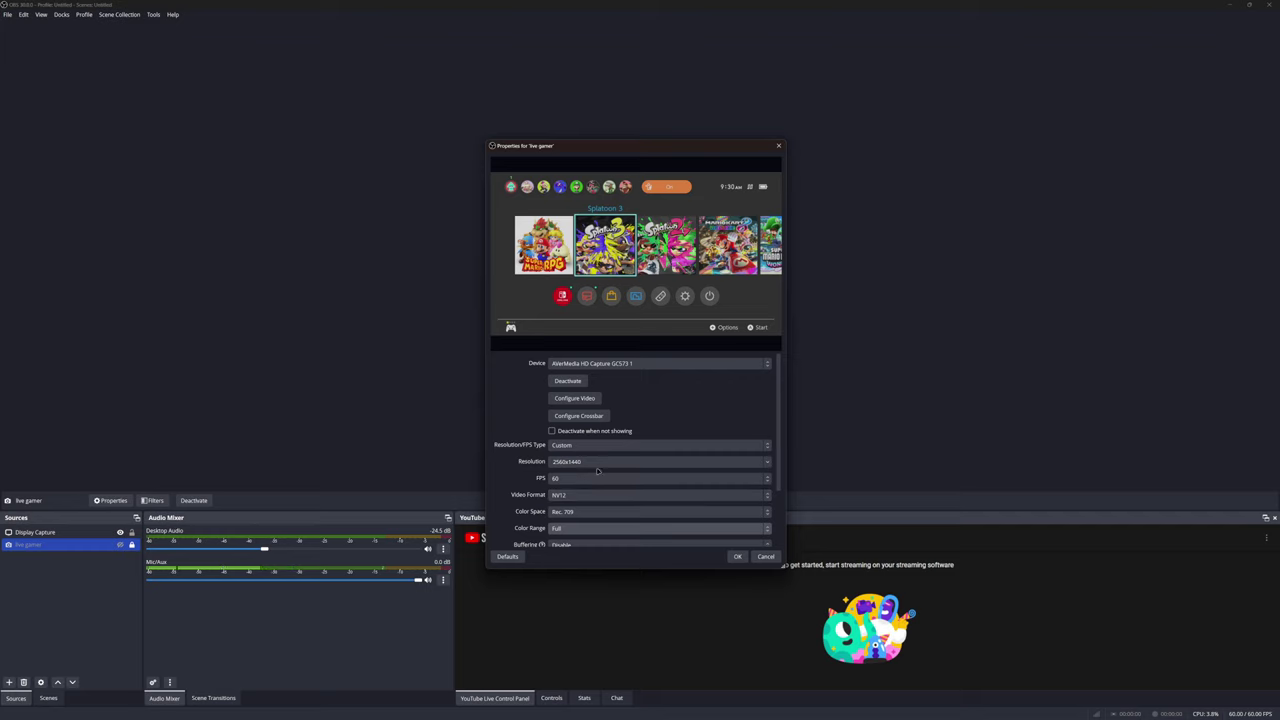
Confirm 2560x1440 and NV12, set Buffering to Disable, keep Color Range Full, and close Properties.
drag(582, 461, 549, 452)
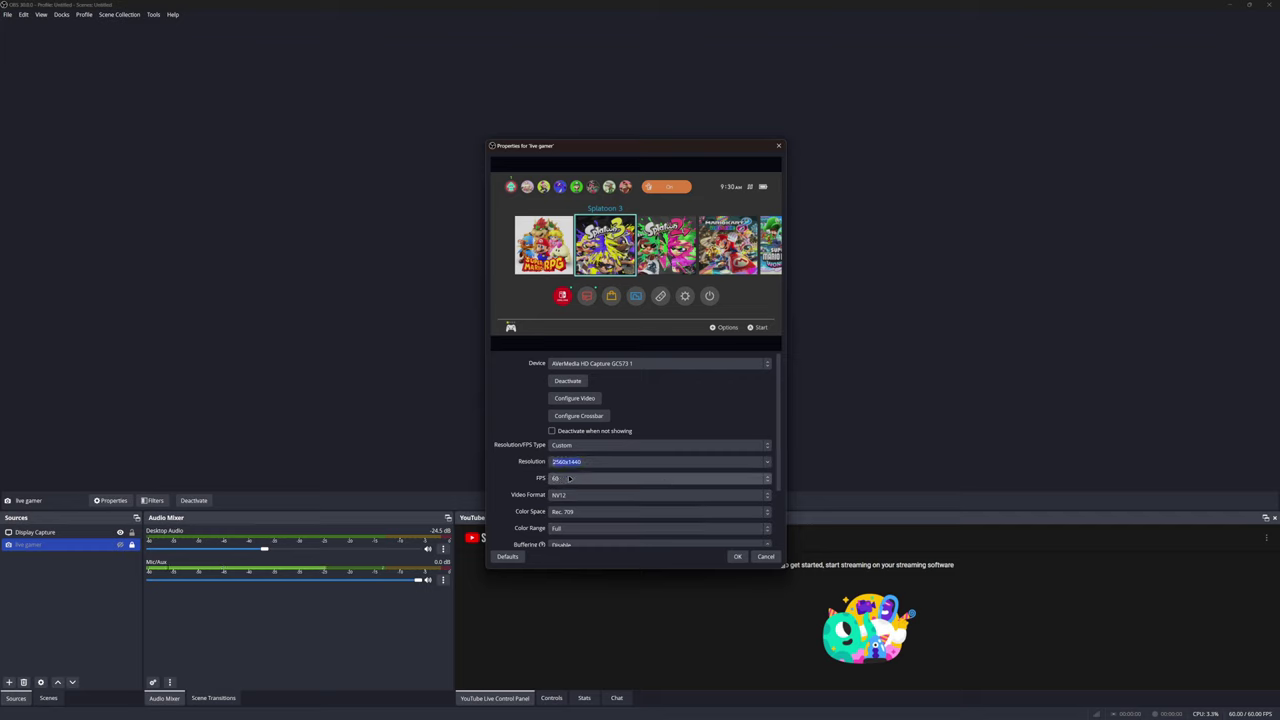
scroll(524, 511, down, 3)
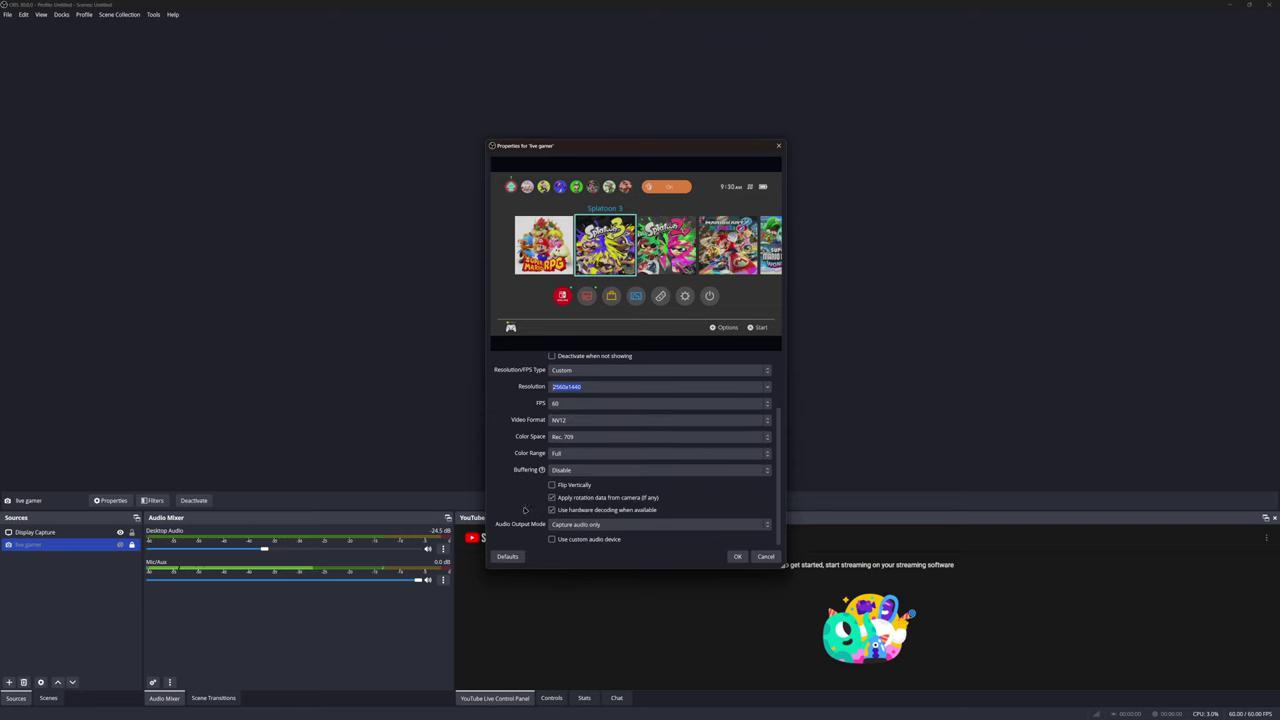
click(597, 424)
click(596, 423)
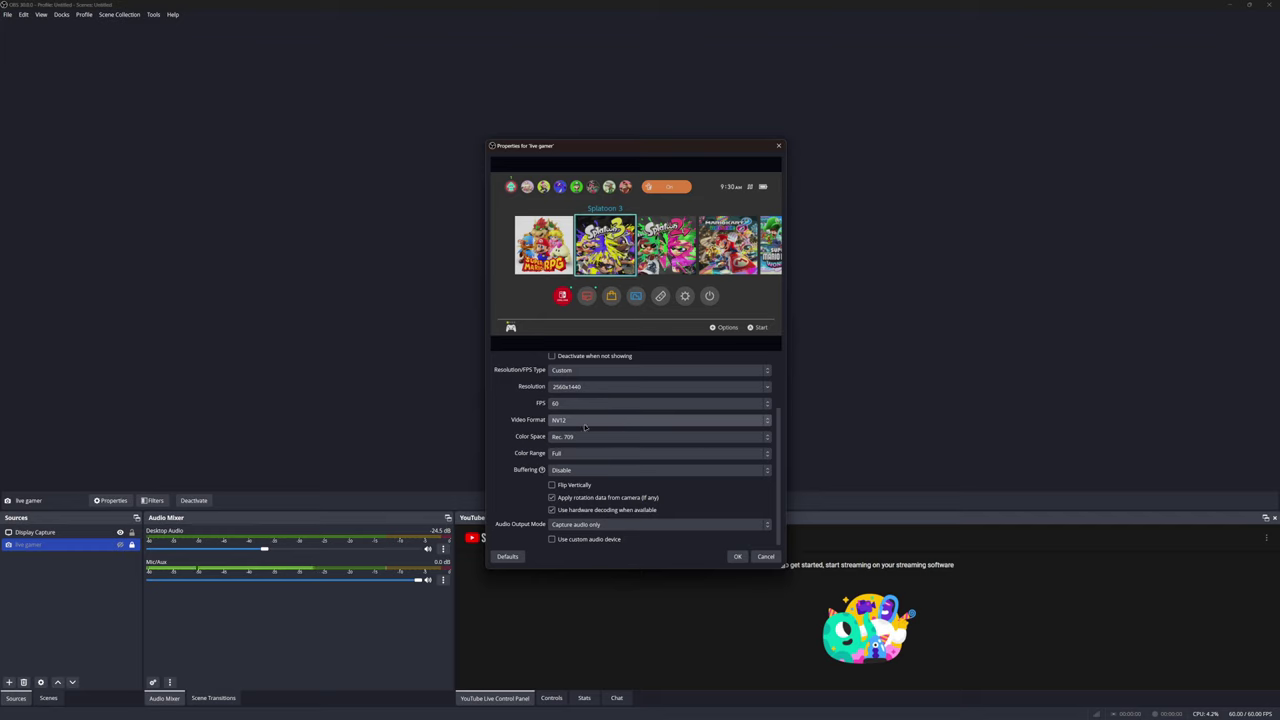
click(577, 470)
click(558, 498)
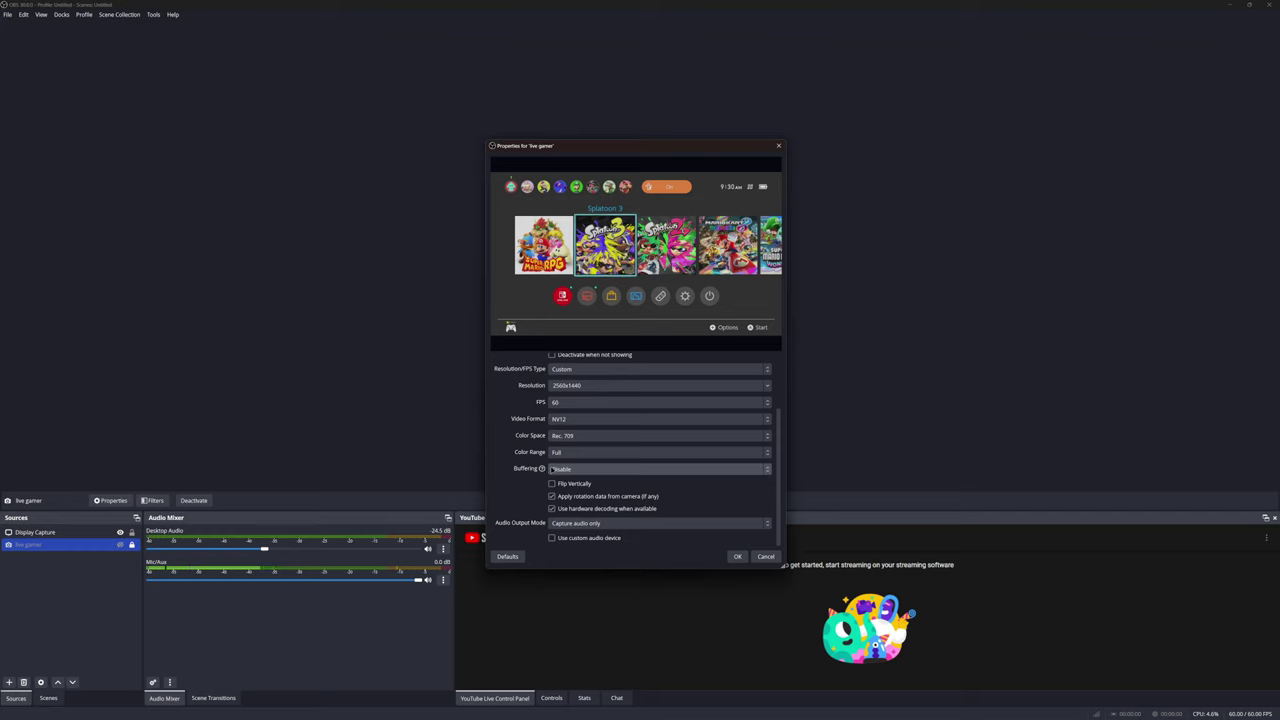
click(555, 453)
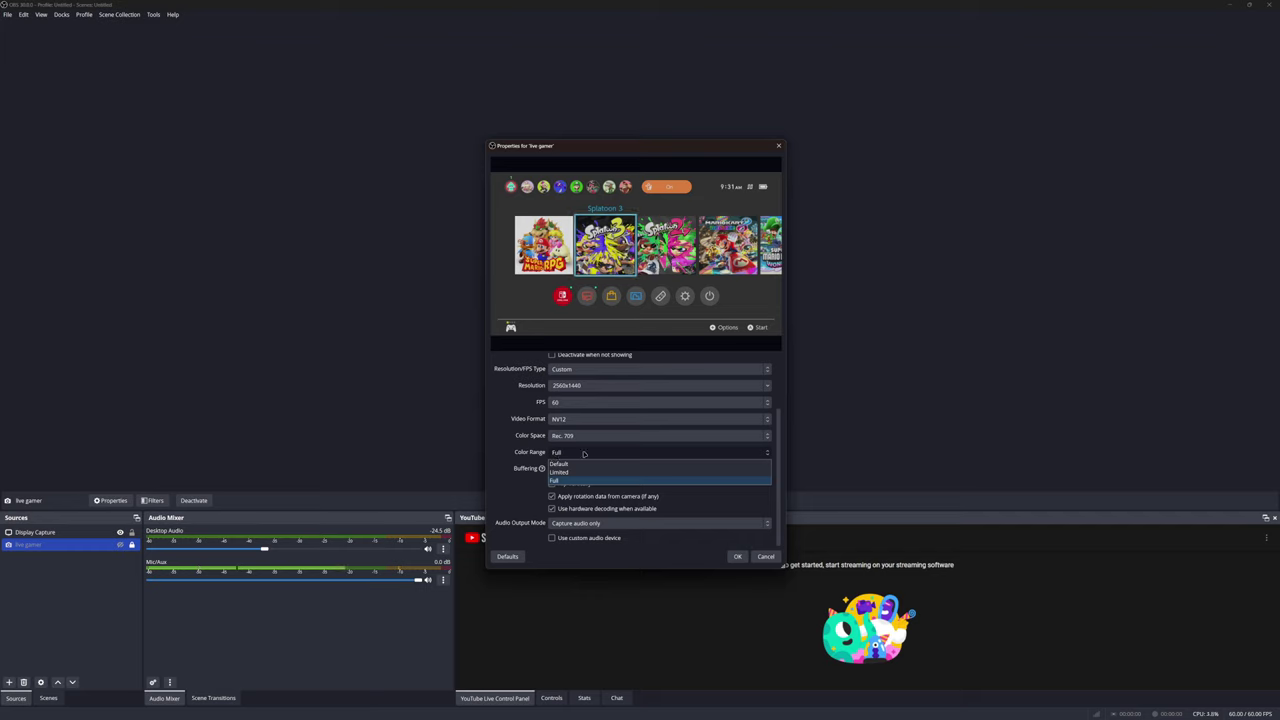
click(484, 470)
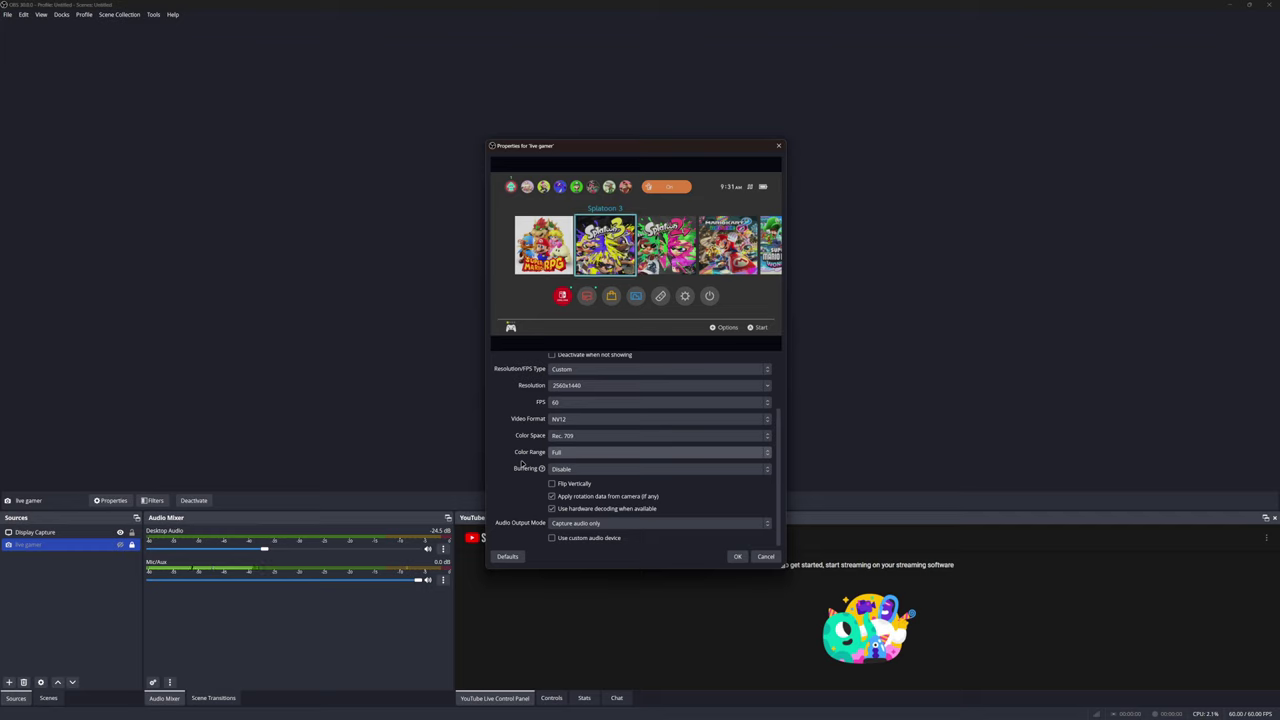
click(765, 556)
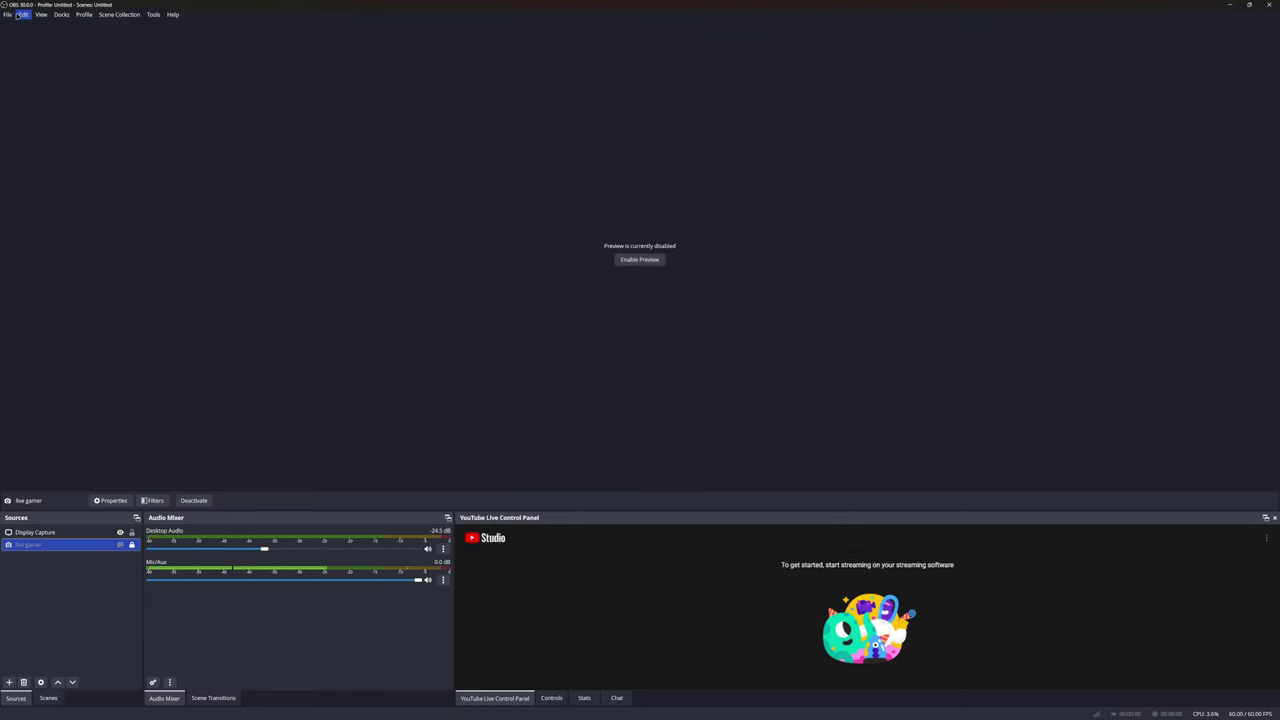
Maximize Edge, switch to the YouTube Studio live tab, and open the stream's Edit settings.
click(171, 711)
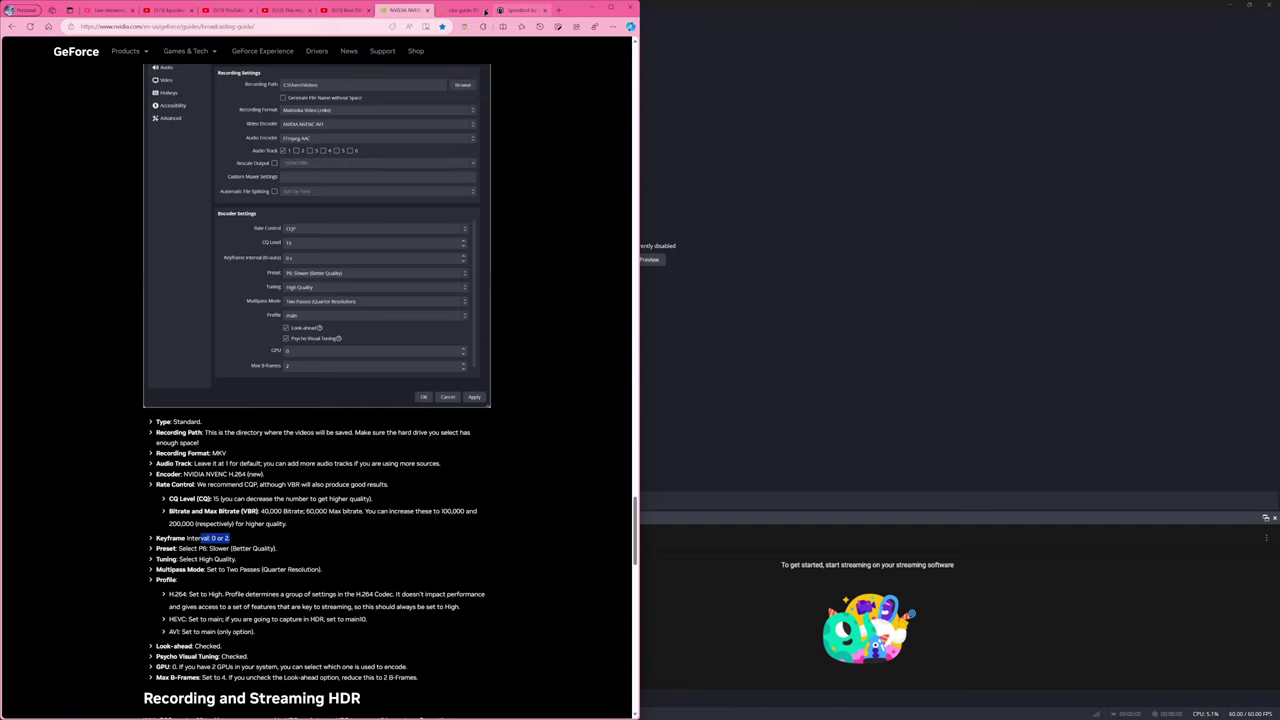
click(611, 7)
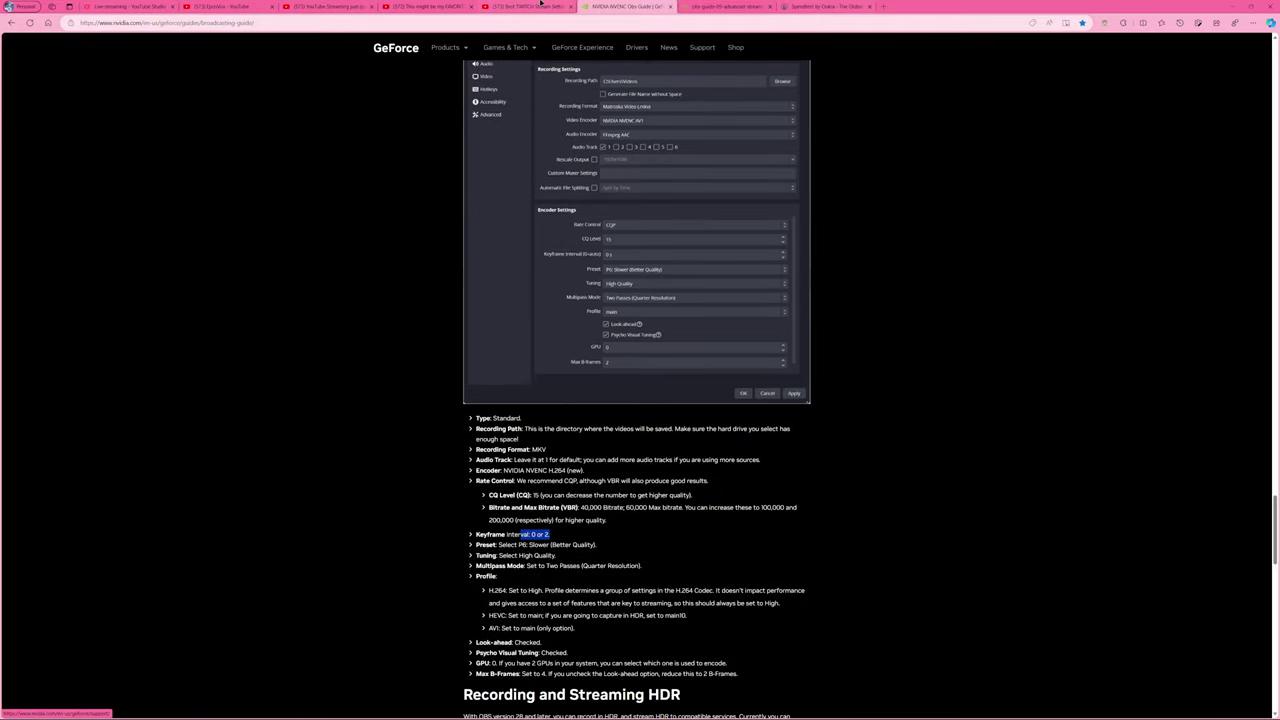
key(ctrl+shift+Tab)
key(ctrl+shift+Tab)
key(ctrl+shift+Tab)
key(ctrl+shift+Tab)
key(ctrl+shift+Tab)
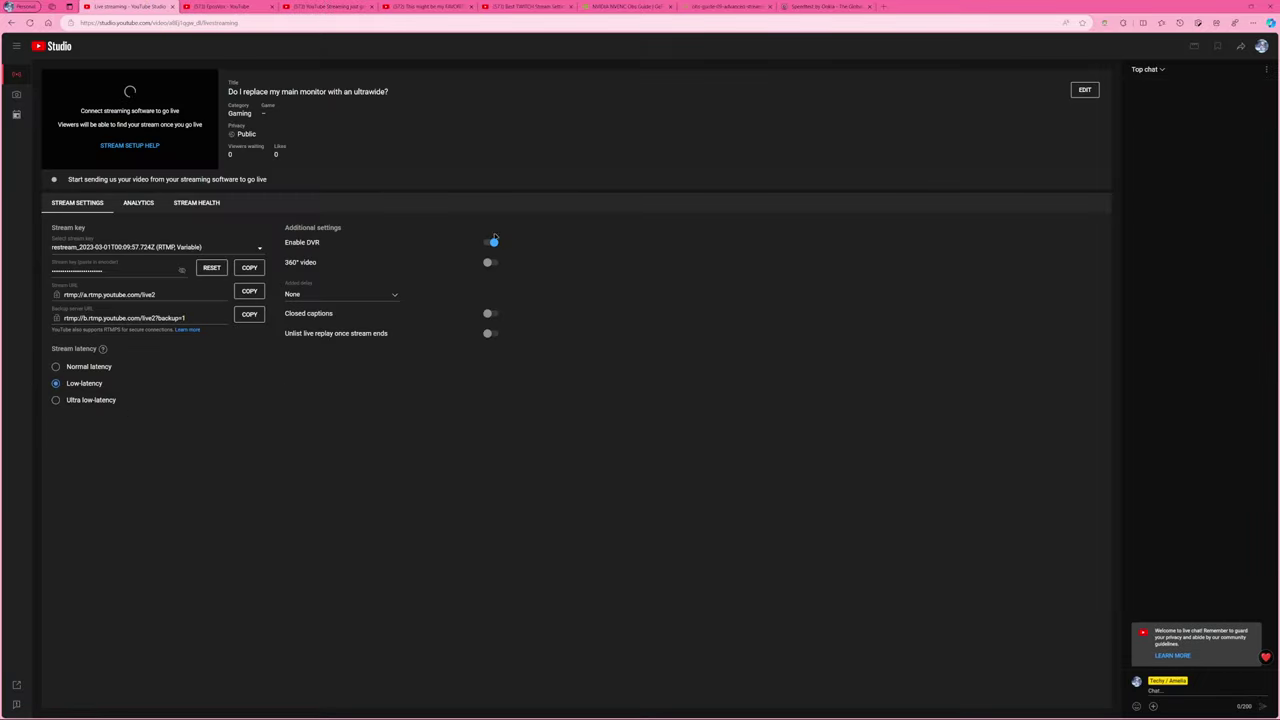
click(1084, 92)
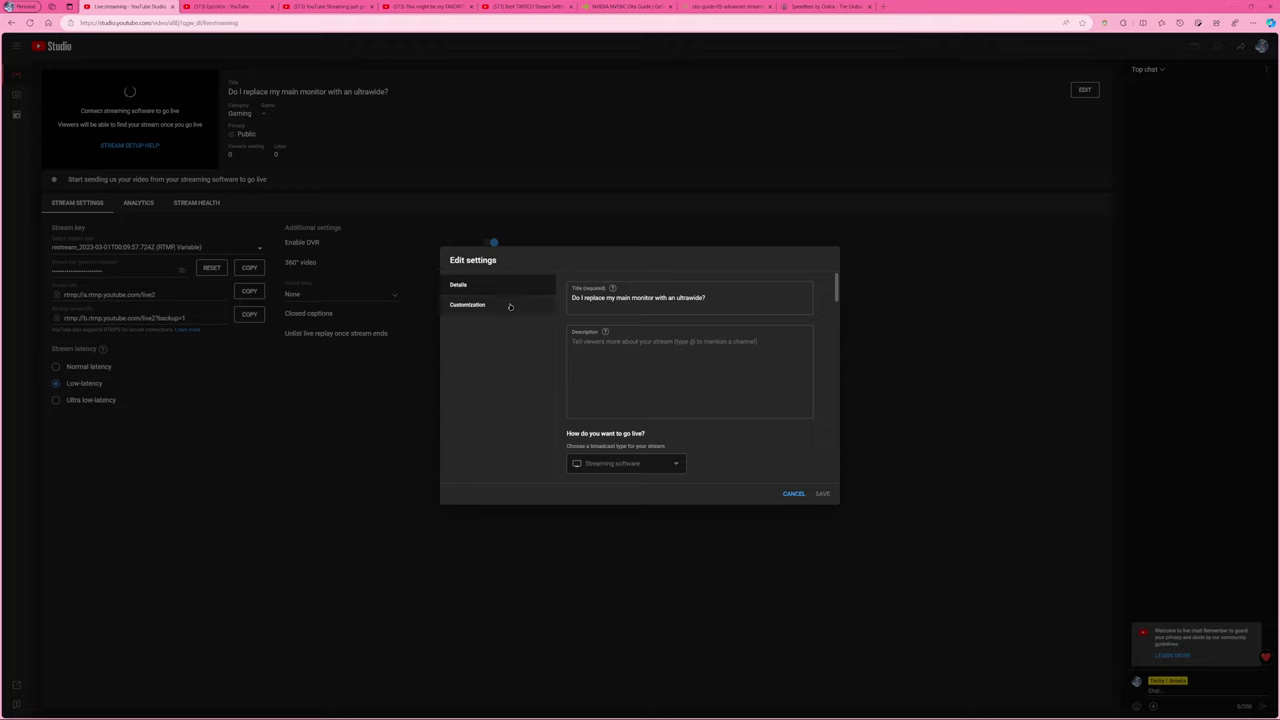
In Details, set comment Sort by to Newest and choose Allow all comments.
scroll(685, 411, down, 10)
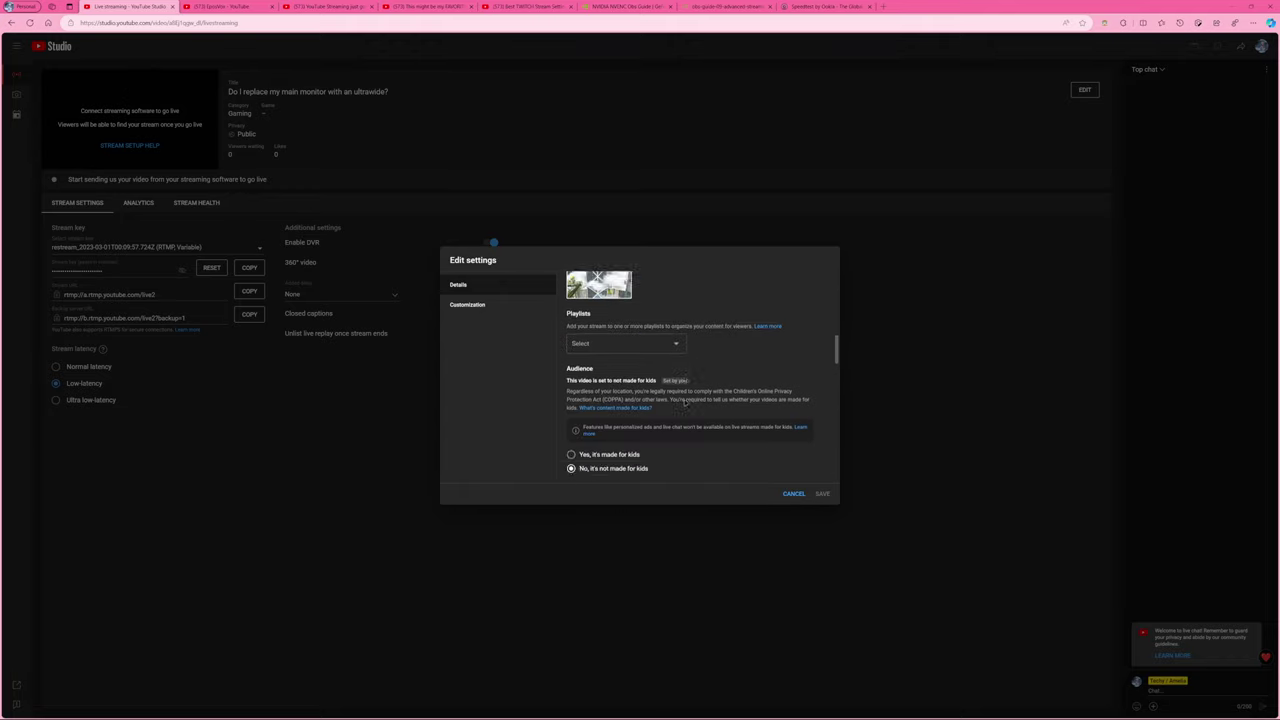
scroll(685, 411, down, 5)
scroll(630, 395, up, 2)
scroll(626, 393, down, 10)
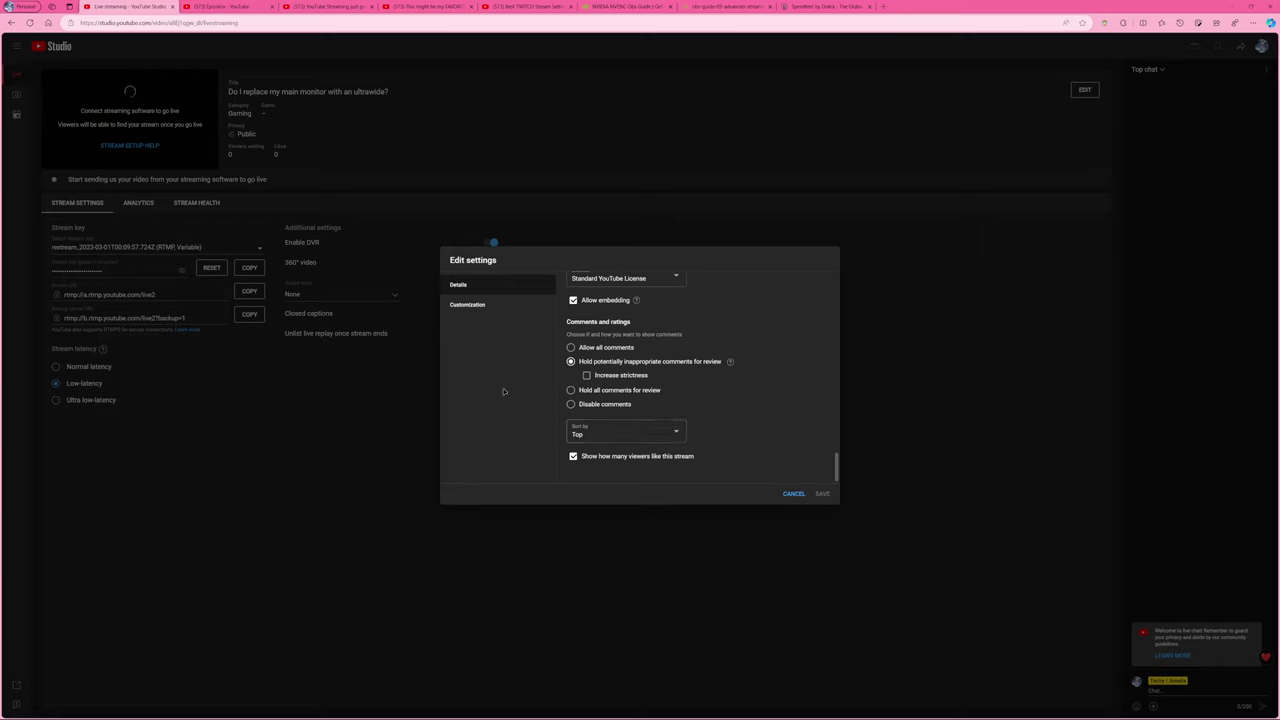
scroll(749, 484, up, 3)
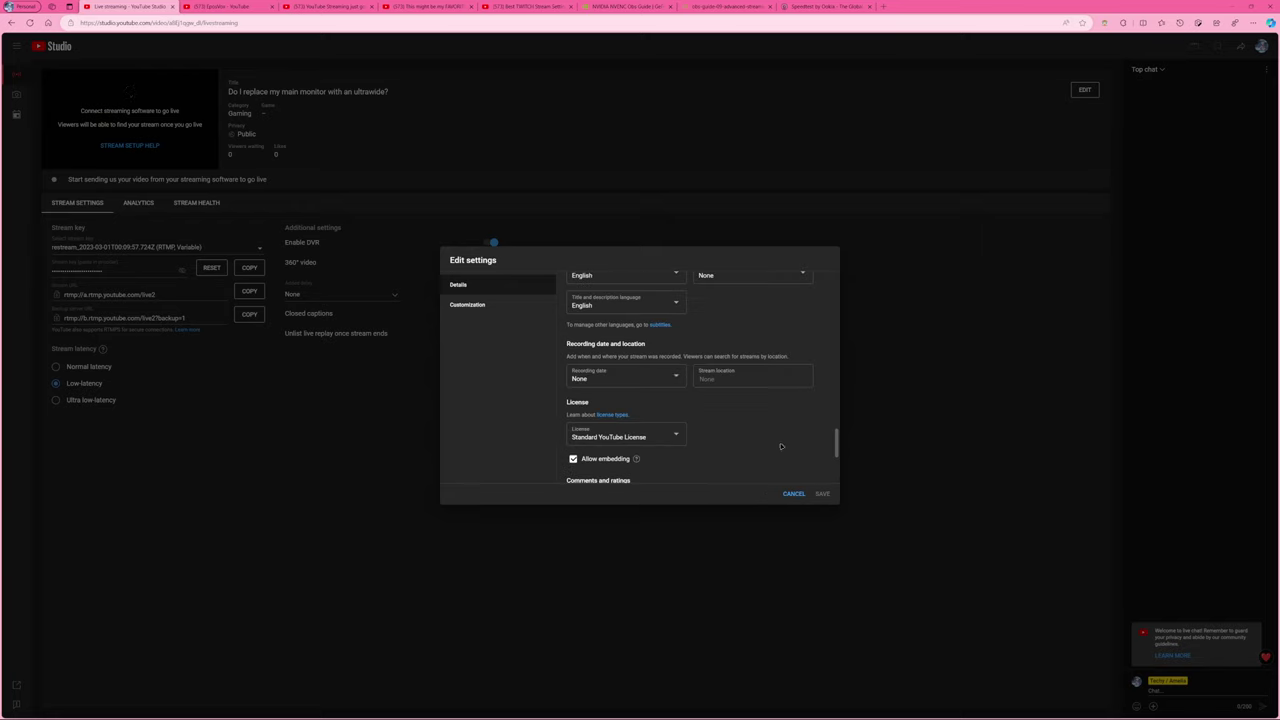
scroll(782, 446, down, 3)
click(620, 436)
click(619, 443)
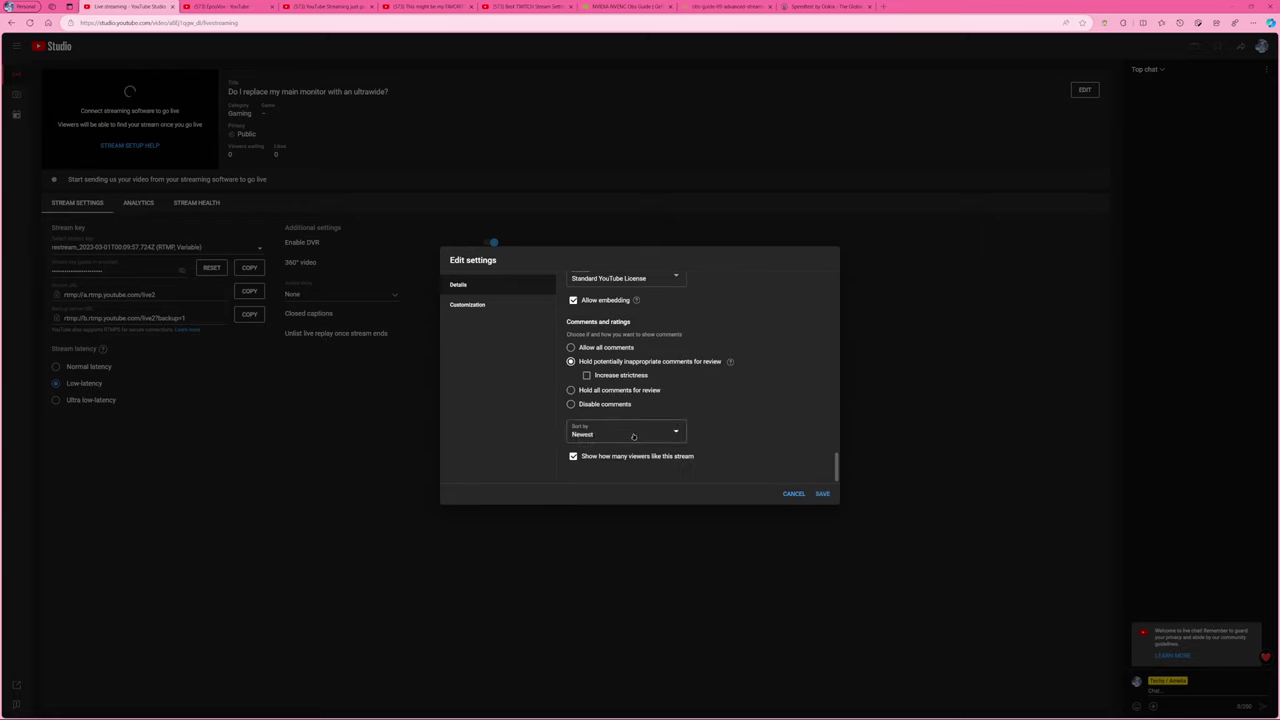
click(606, 350)
Under Customization, toggle Live chat replay off and back on, then cancel without saving.
scroll(640, 380, up, 1)
scroll(733, 427, up, 2)
scroll(733, 427, up, 5)
scroll(731, 424, up, 4)
click(490, 305)
scroll(694, 426, up, 2)
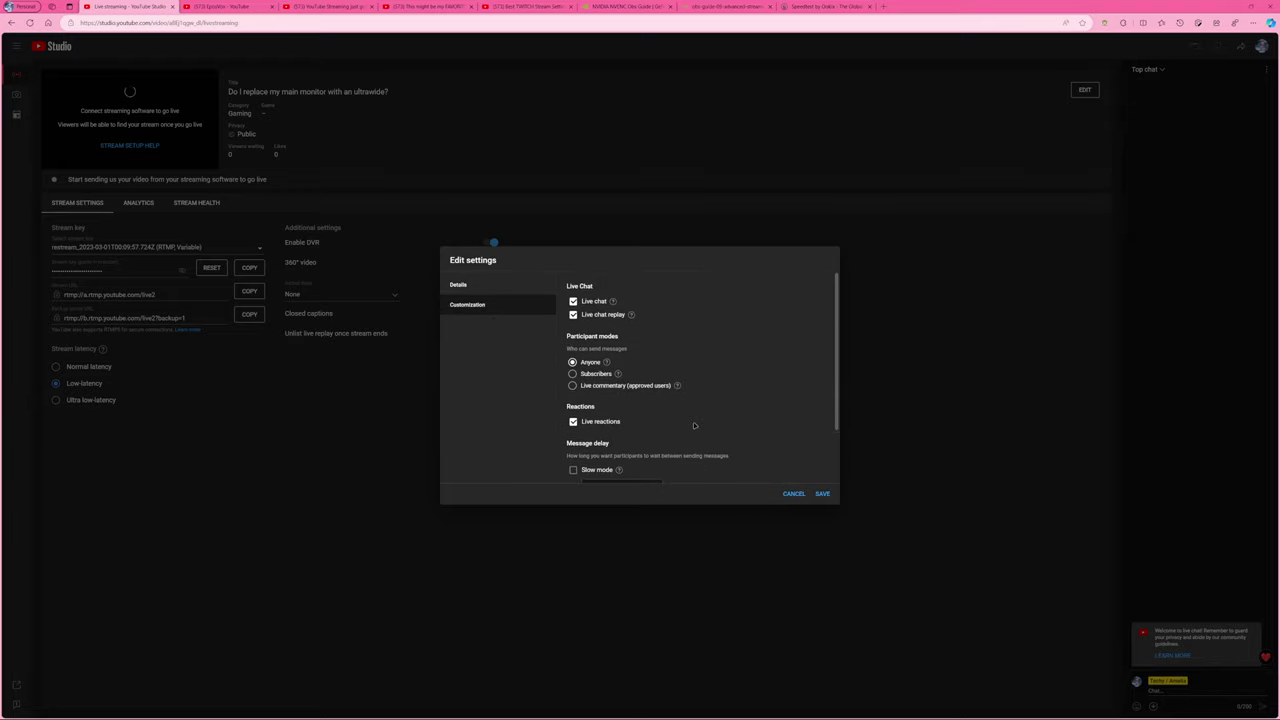
click(593, 315)
triple_click(593, 315)
triple_click(591, 314)
triple_click(591, 314)
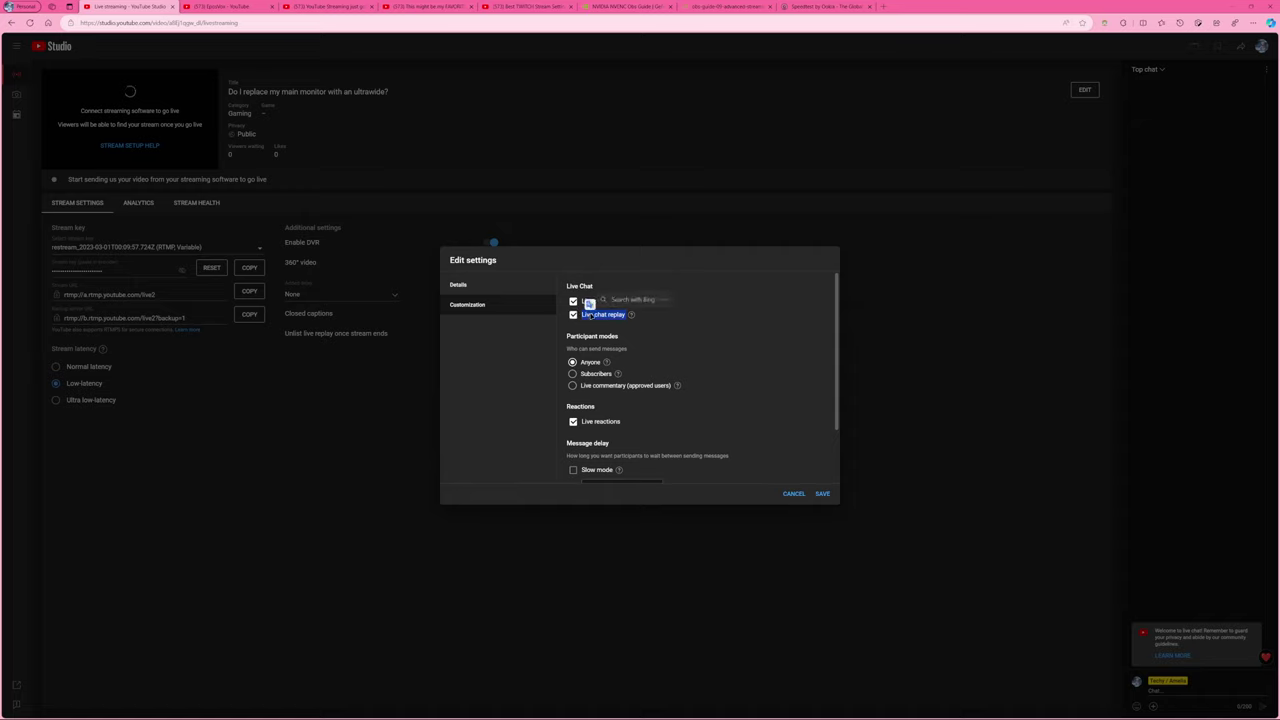
triple_click(591, 314)
click(573, 315)
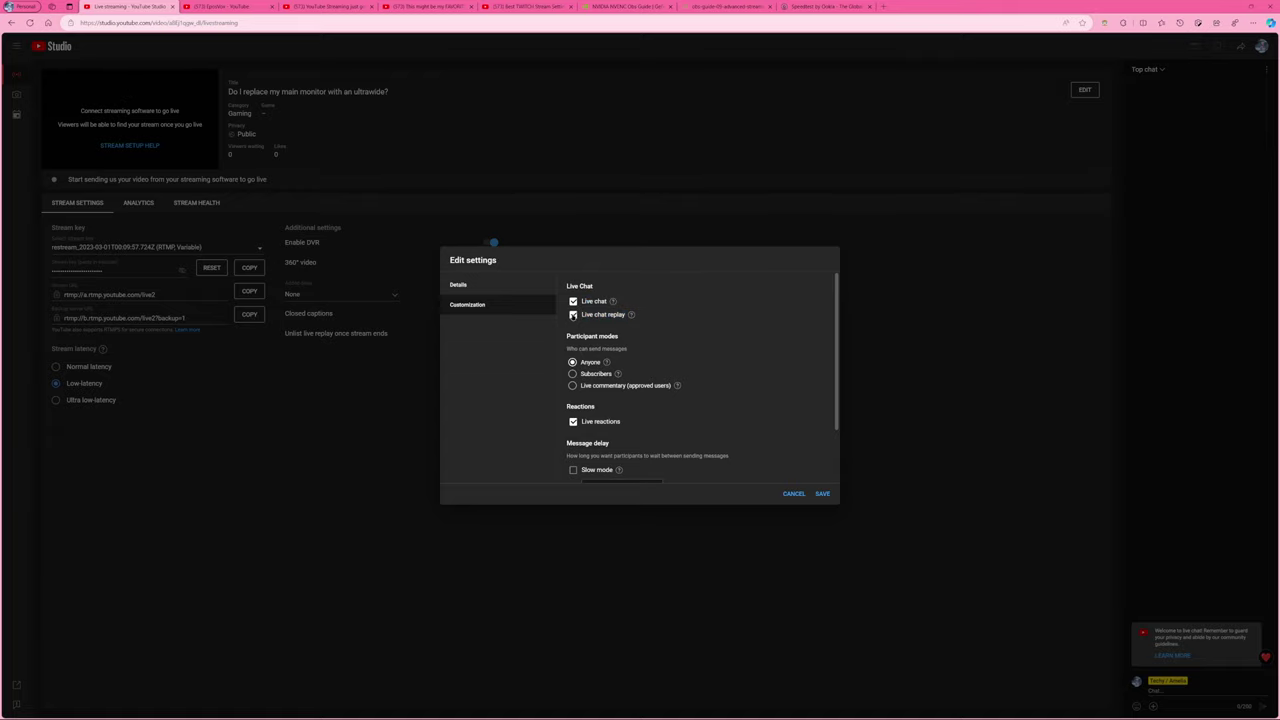
click(793, 493)
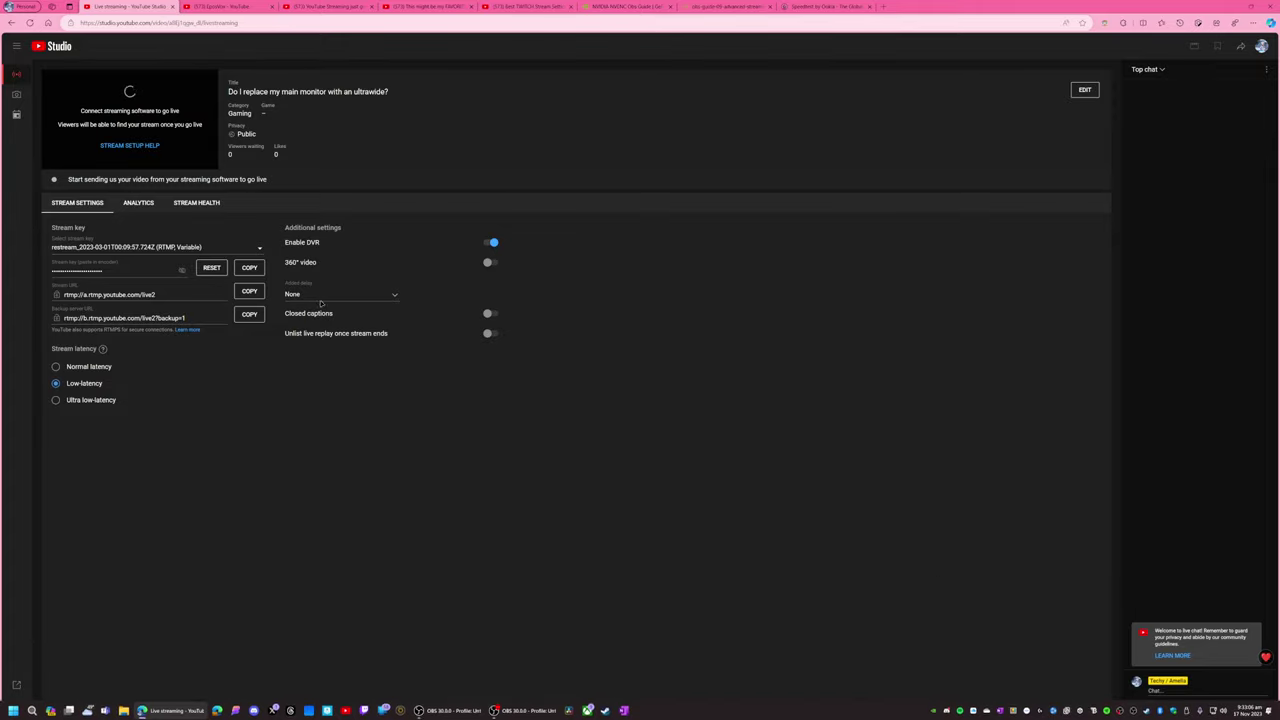
Check Stream Health shows no data, switch to the NVIDIA NVENC guide tab, and minimize Edge.
click(218, 204)
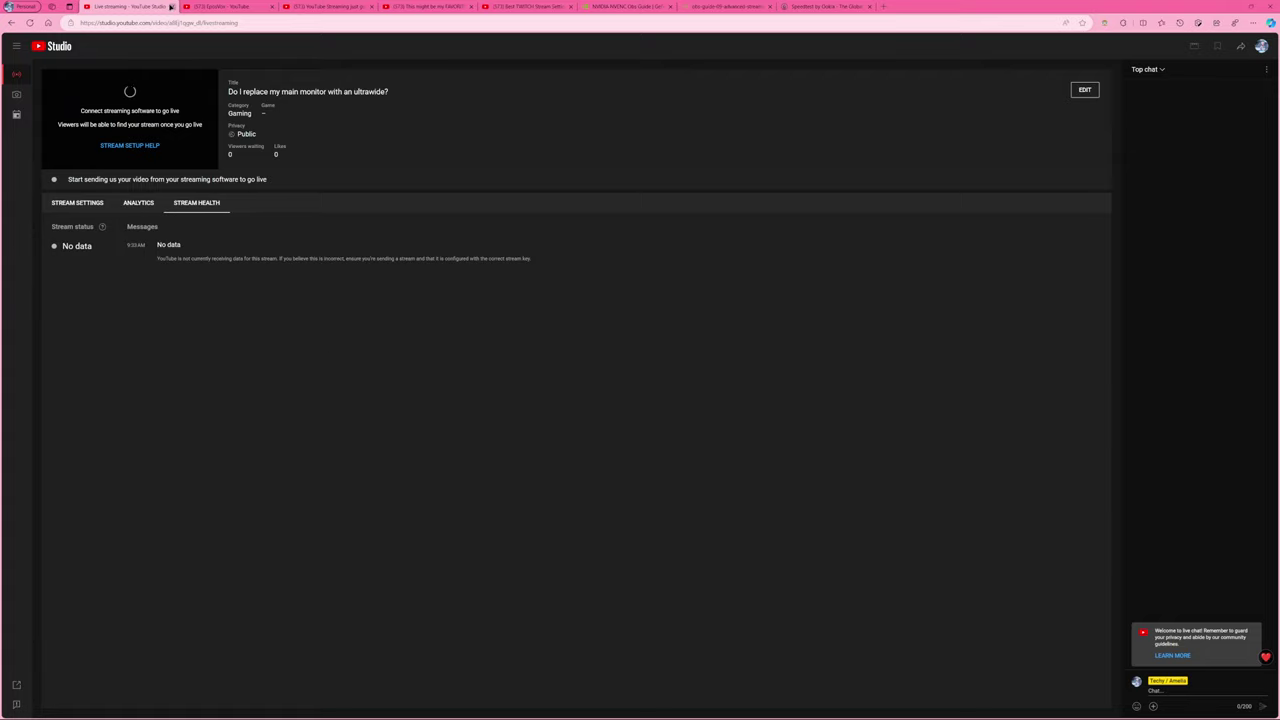
click(768, 6)
click(628, 6)
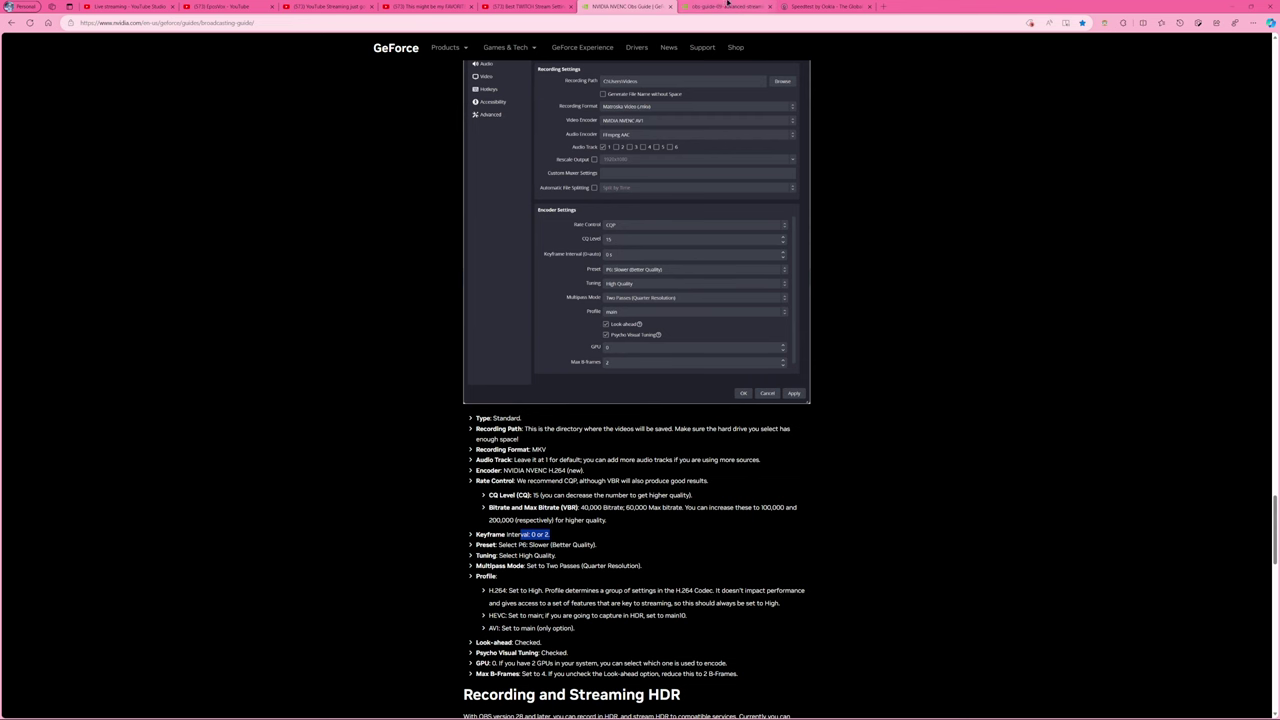
click(1234, 5)
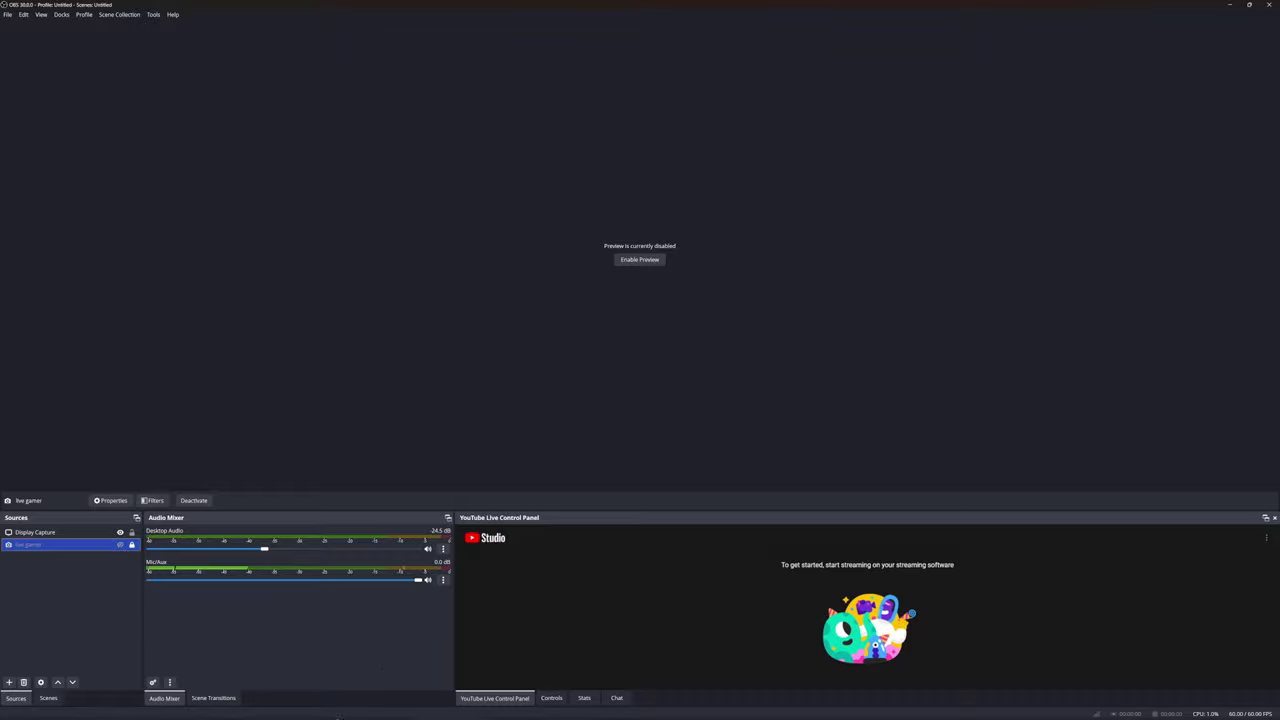
Bring the browser showing the NVIDIA NVENC OBS guide back up.
click(142, 711)
mouse_move(418, 715)
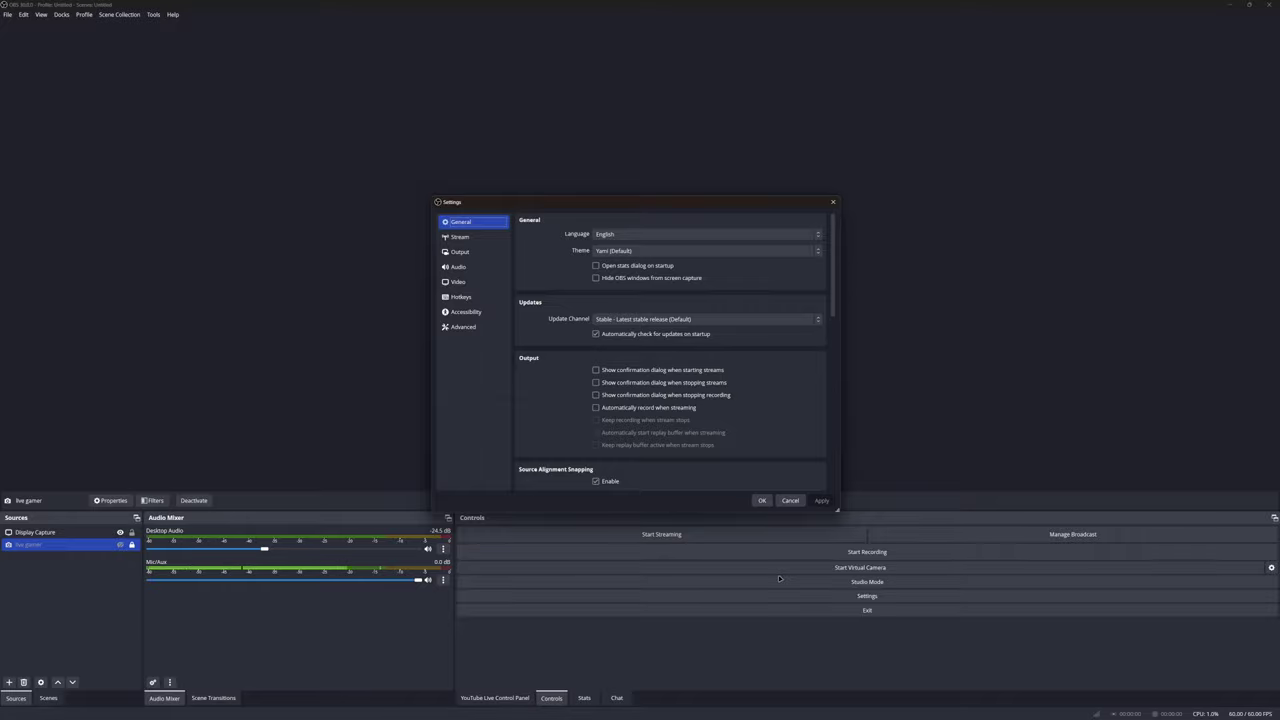
In a new browser tab, search 'h264 blocky' and switch to image results.
click(168, 710)
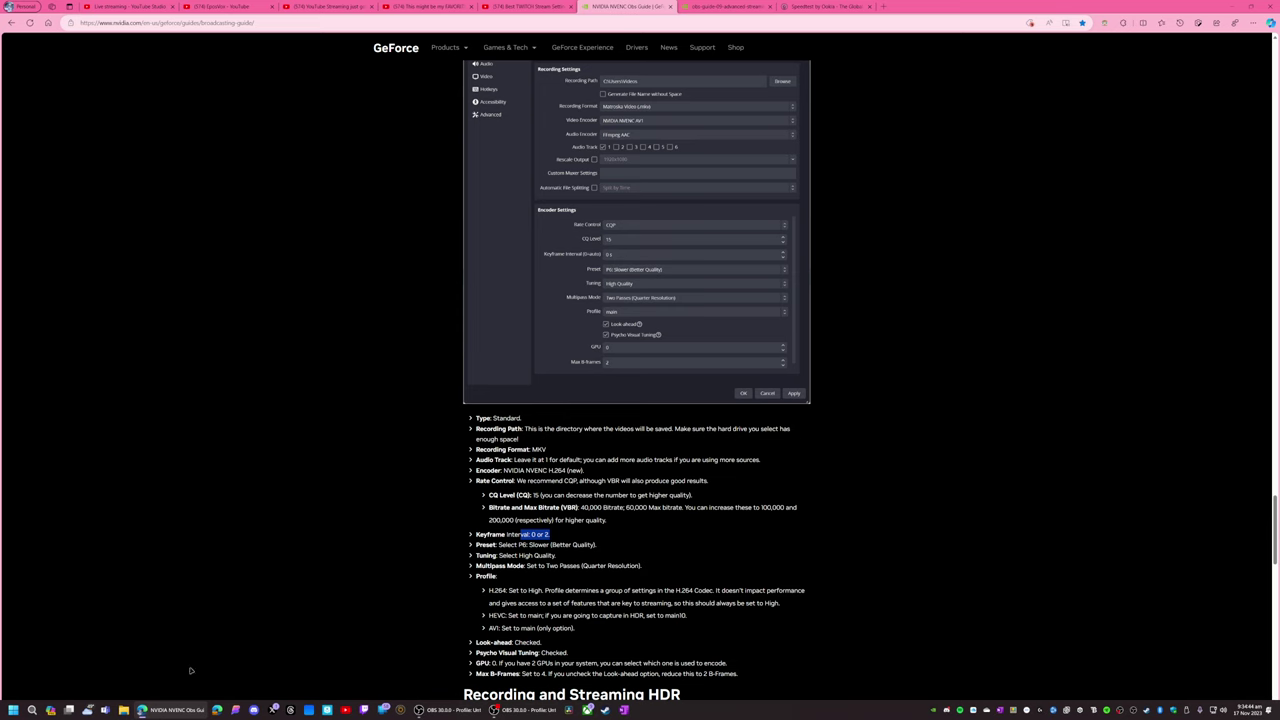
click(883, 6)
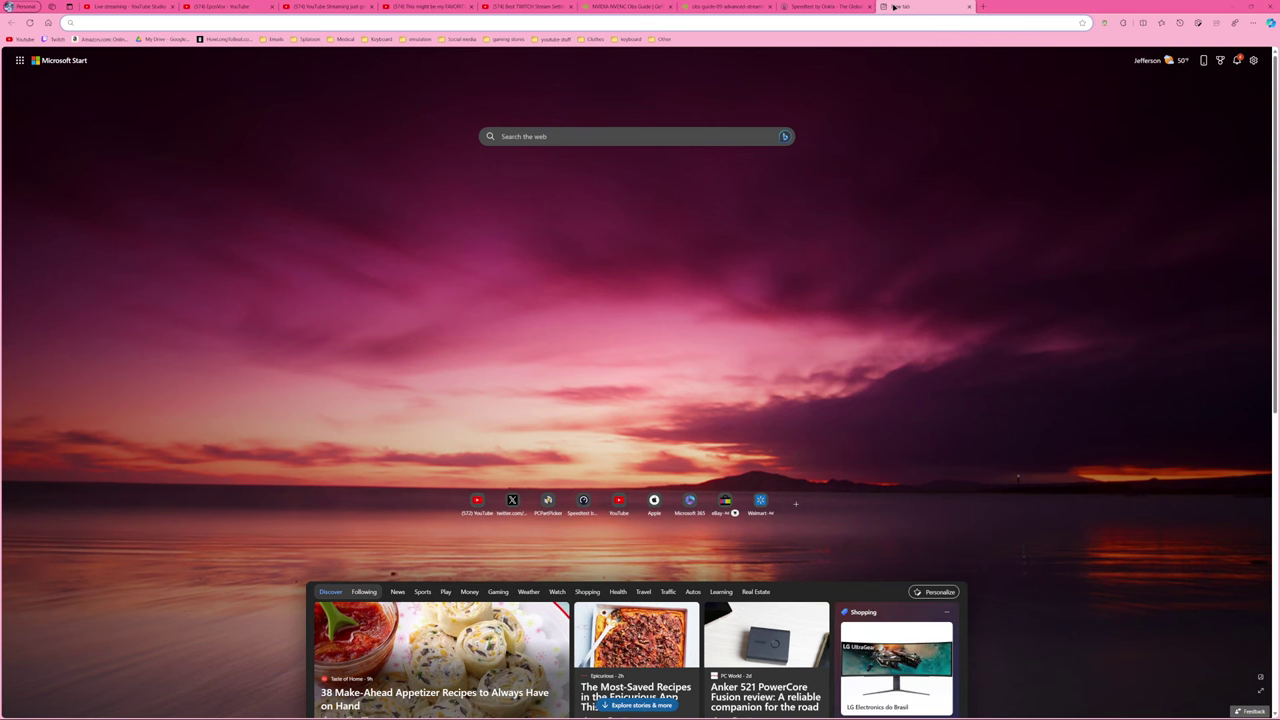
text(h264 blocky)
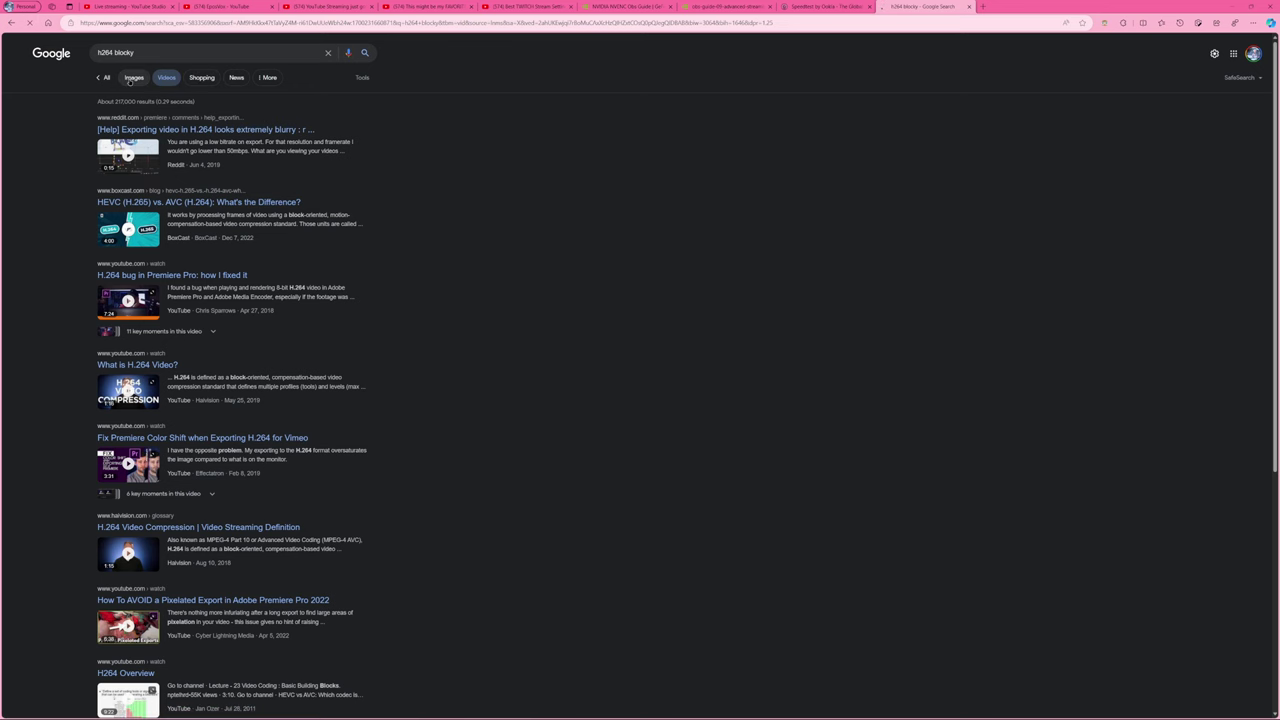
click(134, 78)
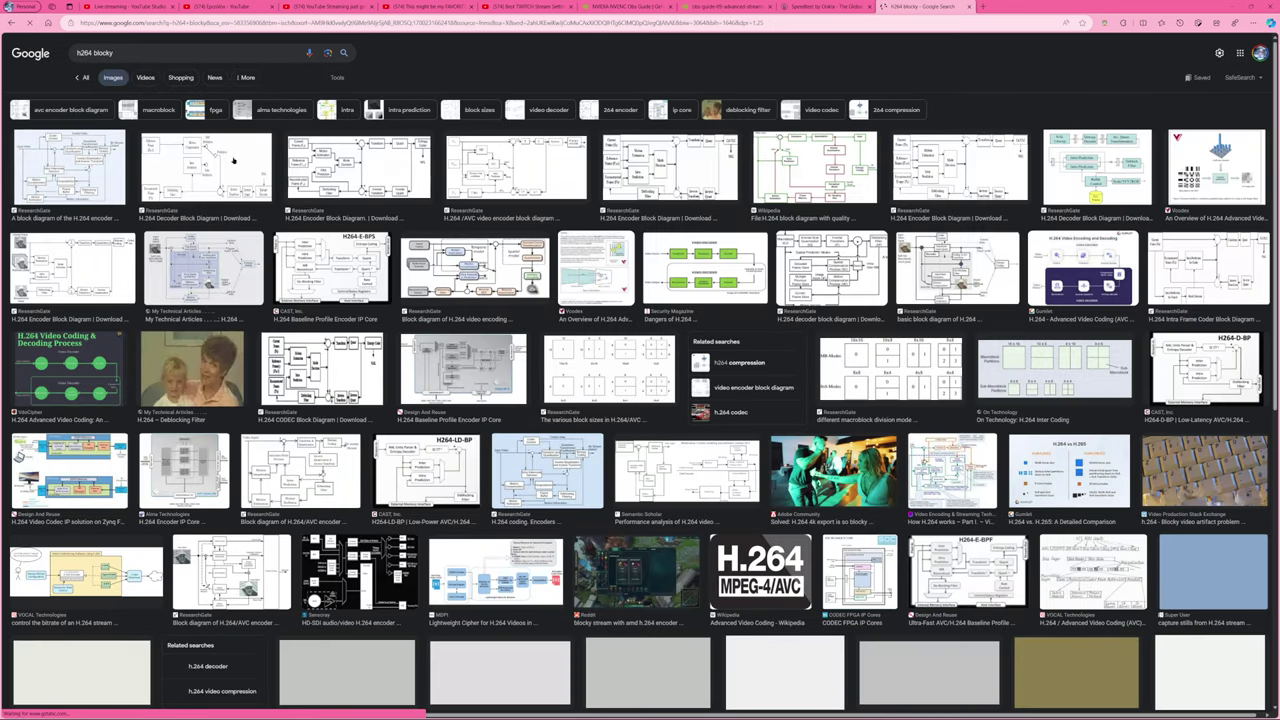
Refine the query to 'h264 stream blocky stream' and preview the Reddit blocky-stream result.
click(158, 46)
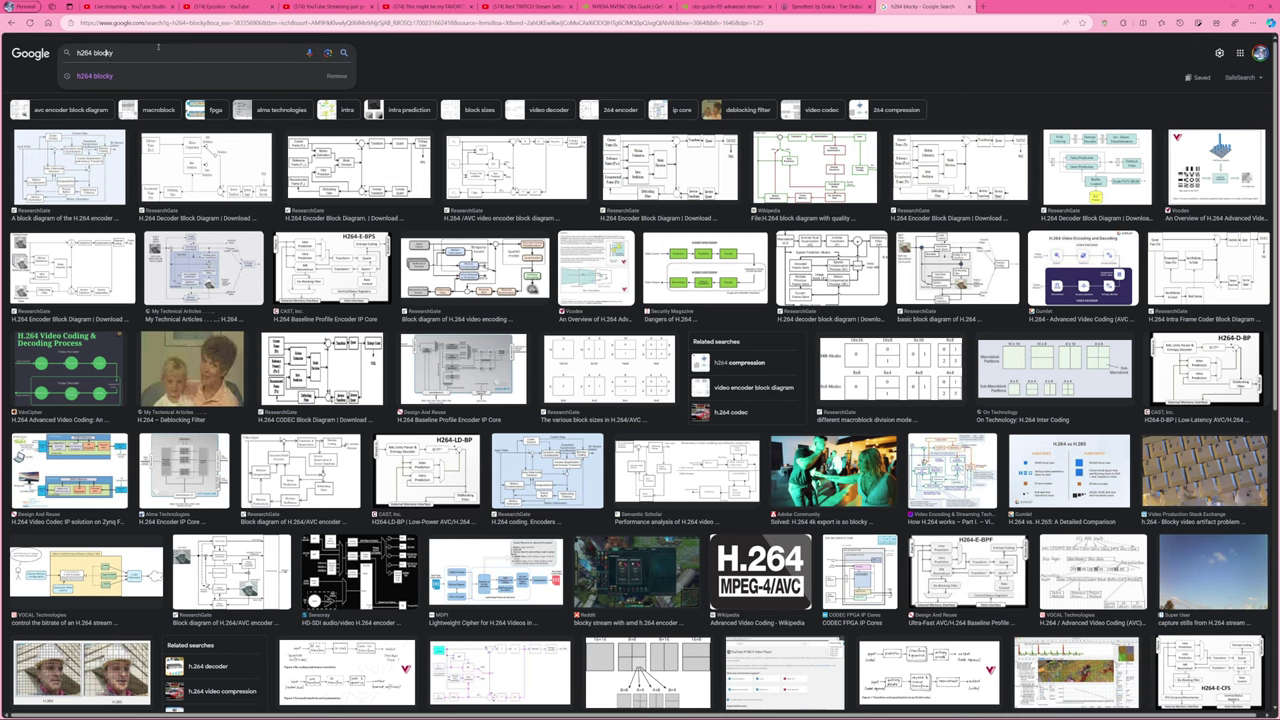
text(stream)
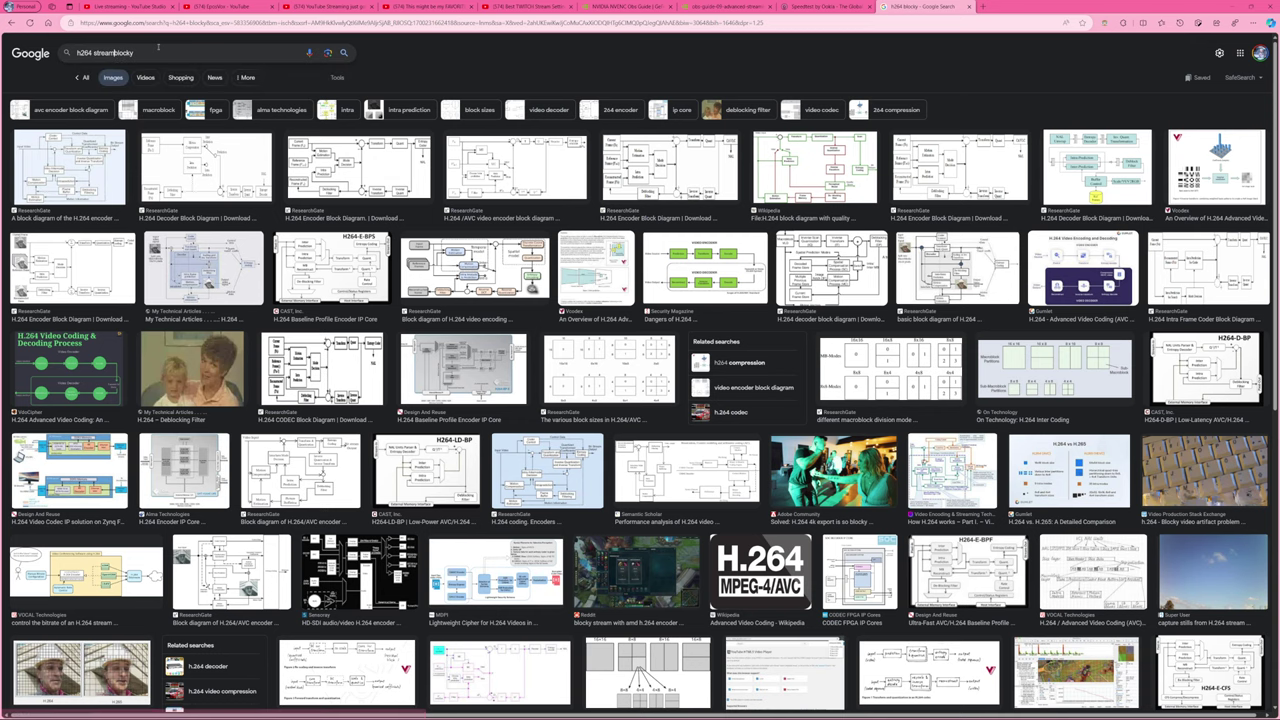
key(Return)
click(158, 48)
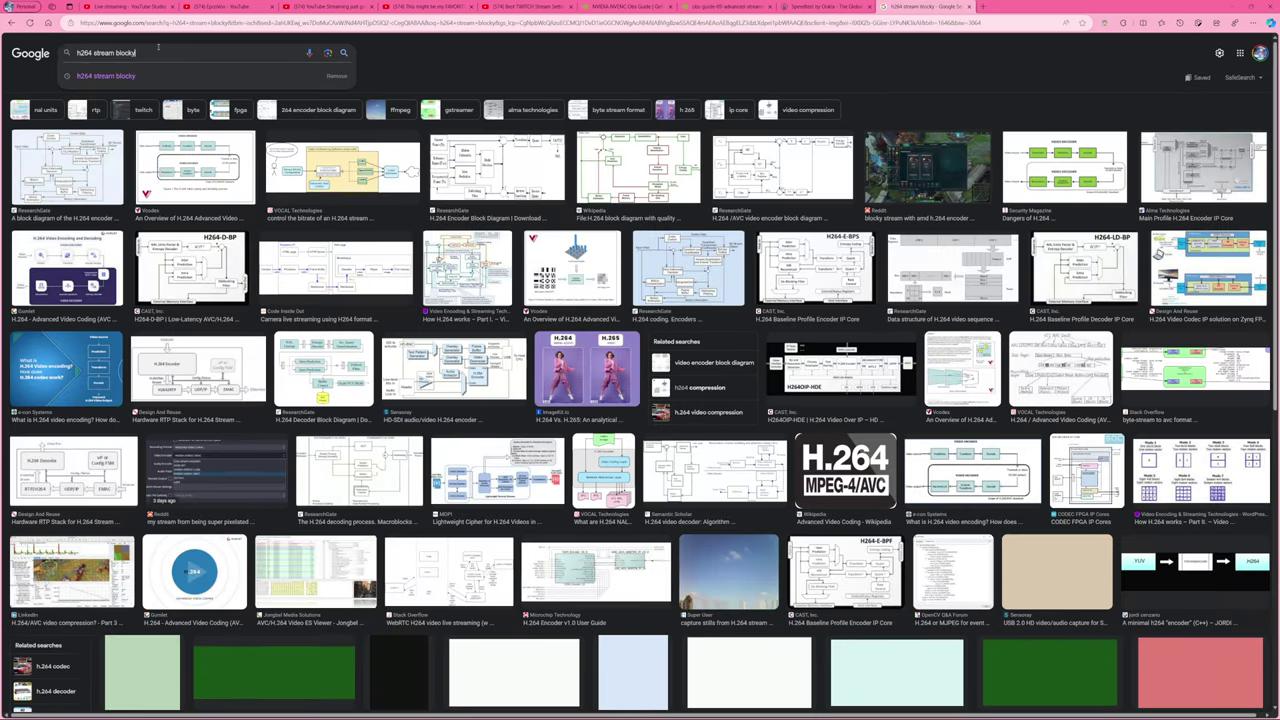
text(stream)
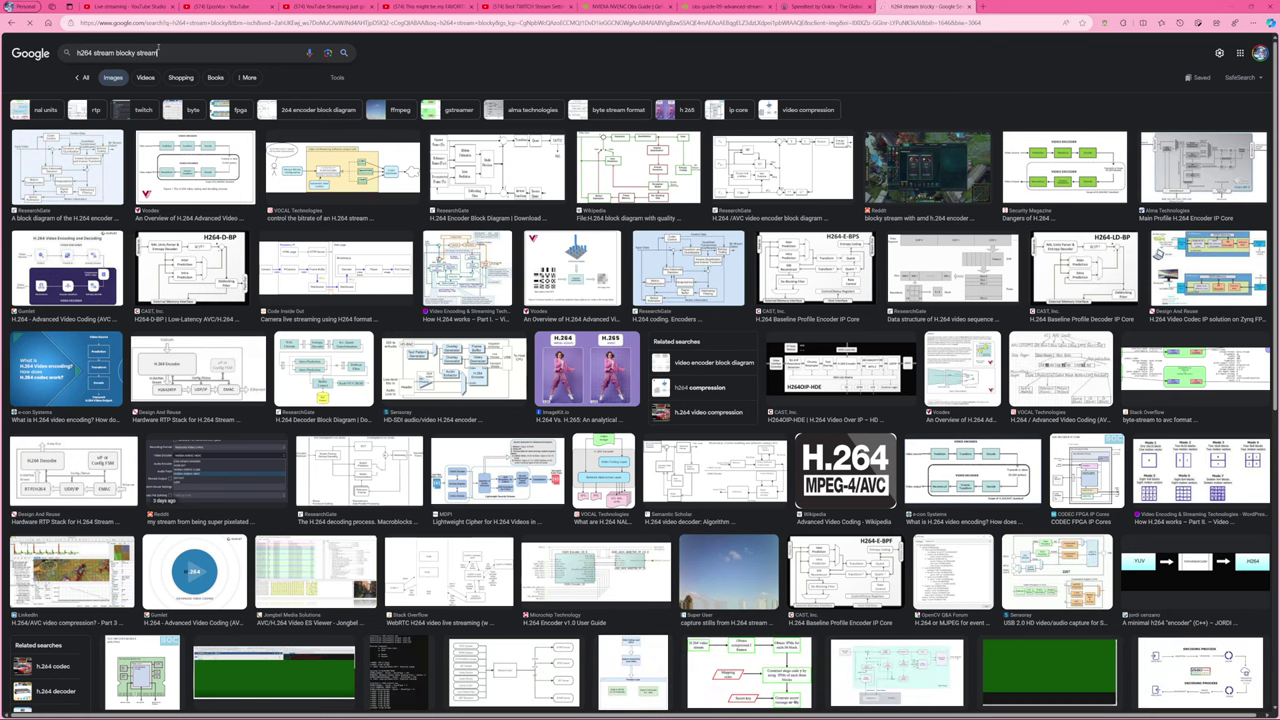
key(Return)
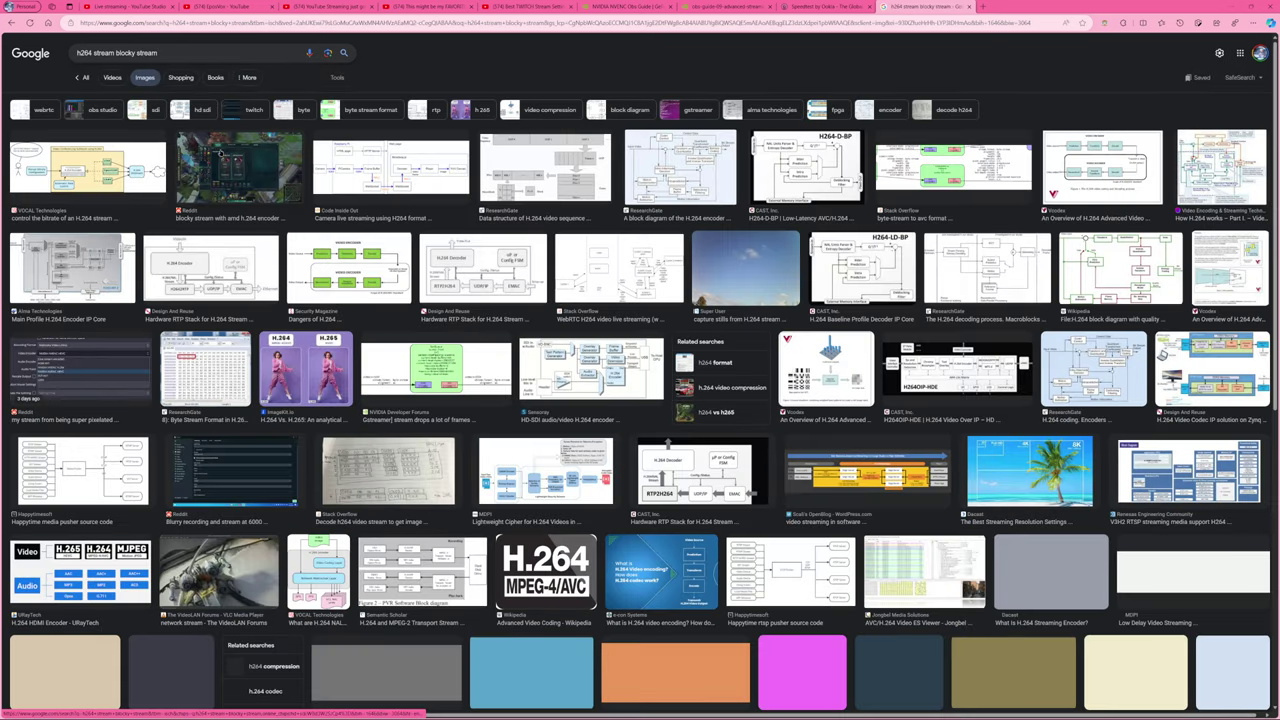
scroll(1092, 308, down, 3)
click(240, 110)
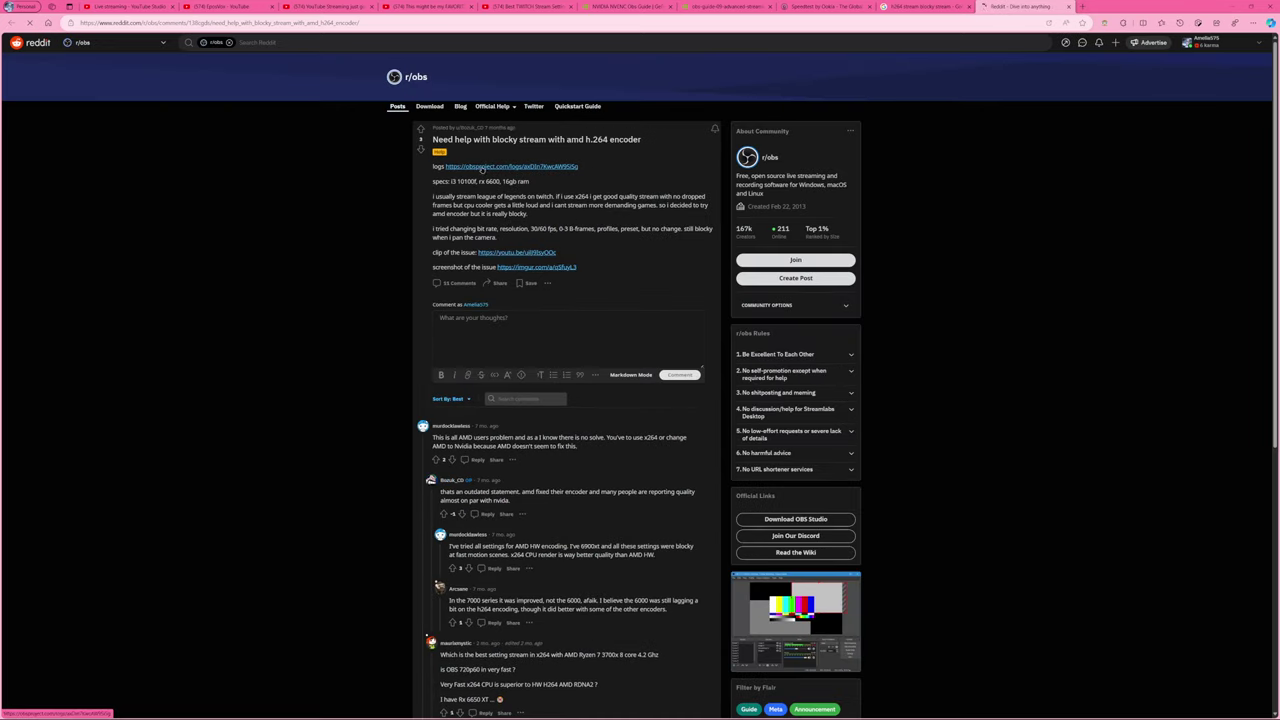
Open the Reddit post's screenshot full-size in a new tab and zoom in on it.
click(1068, 7)
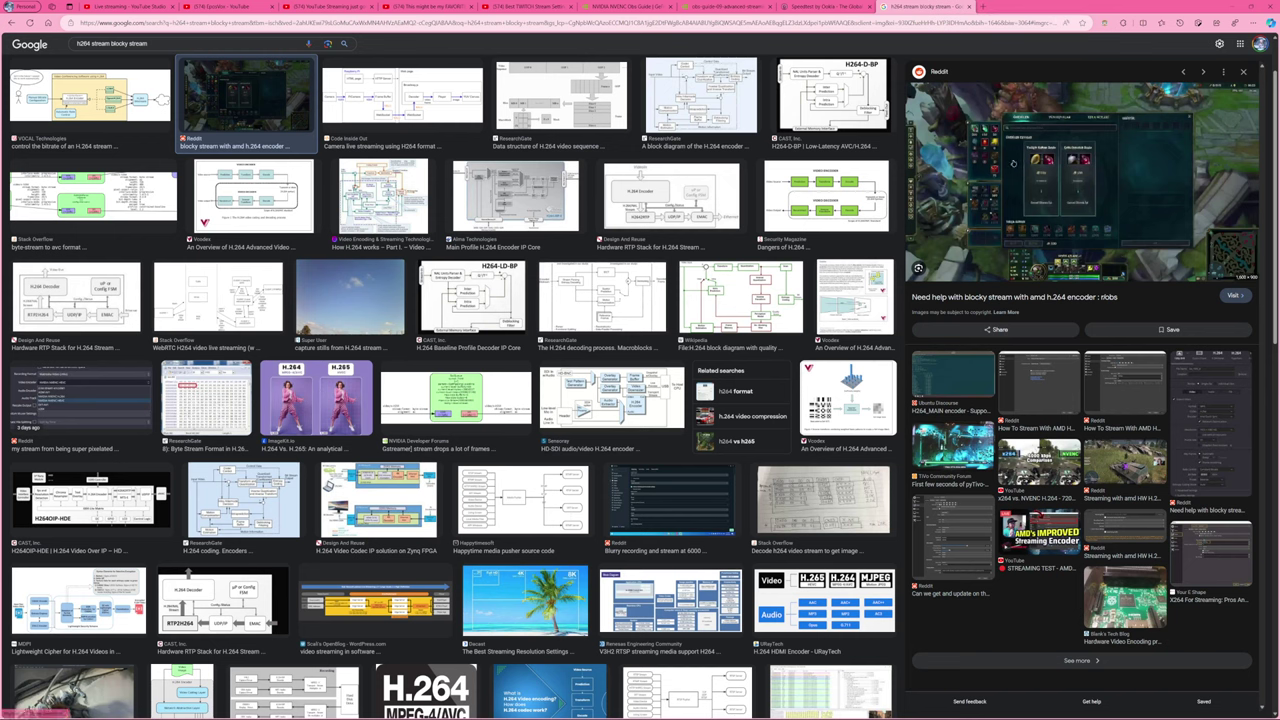
right_click(1030, 198)
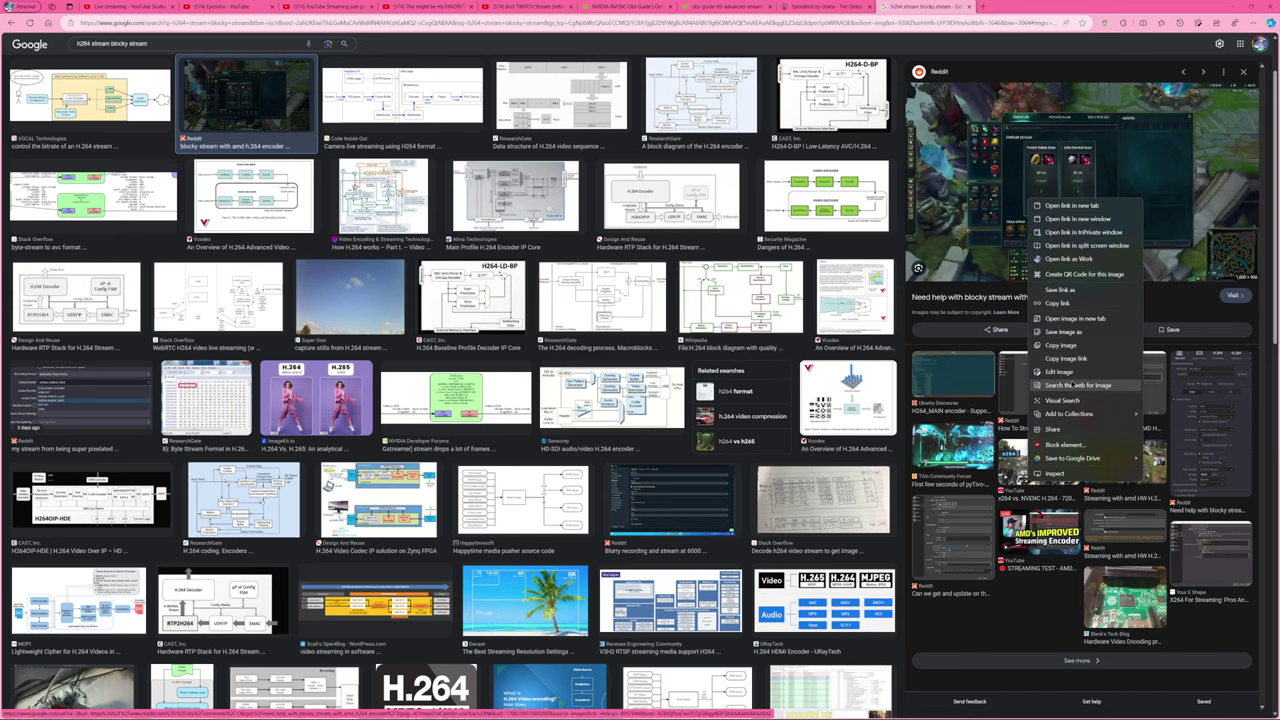
click(1075, 318)
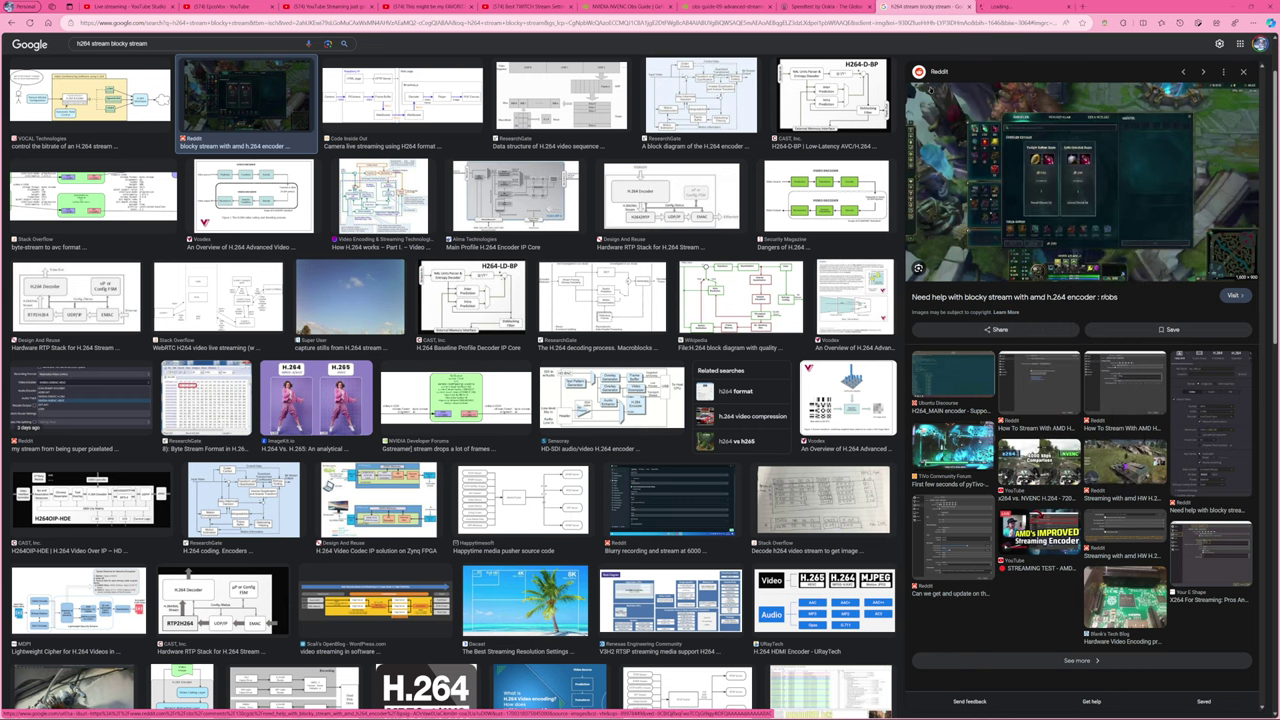
key(ctrl+Tab)
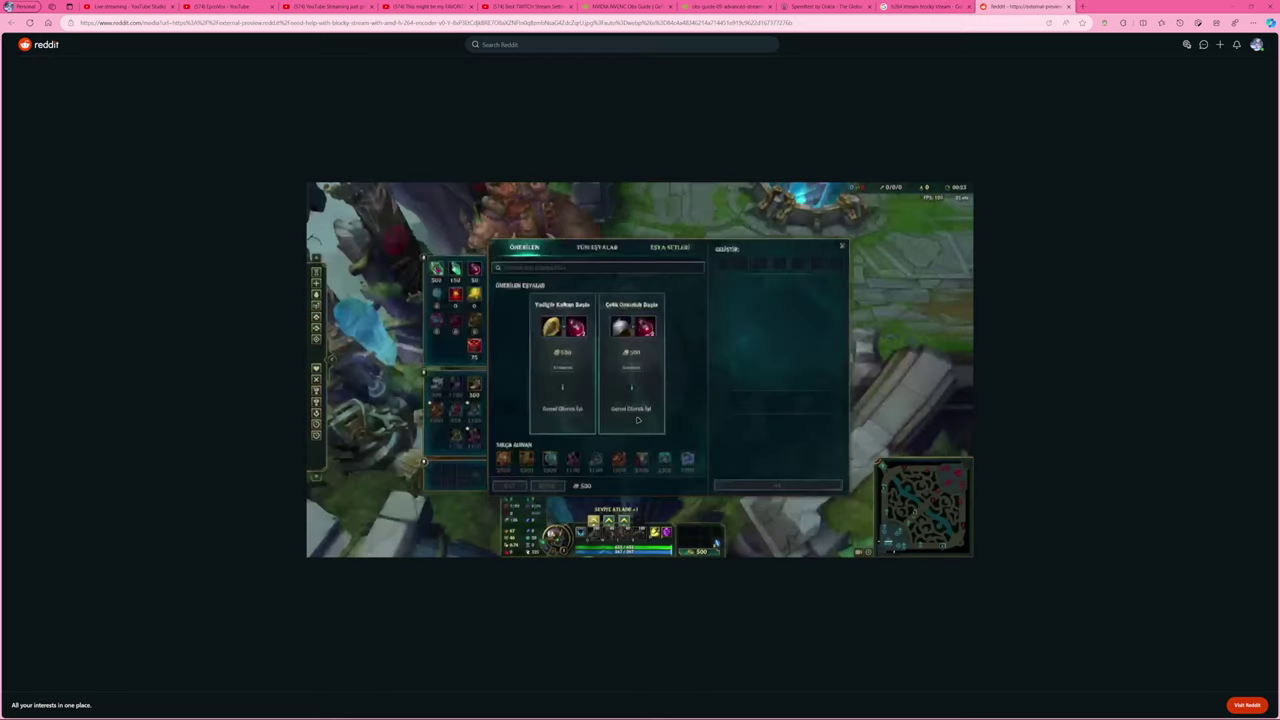
key(ctrl+plus)
key(ctrl+plus)
key(ctrl+plus)
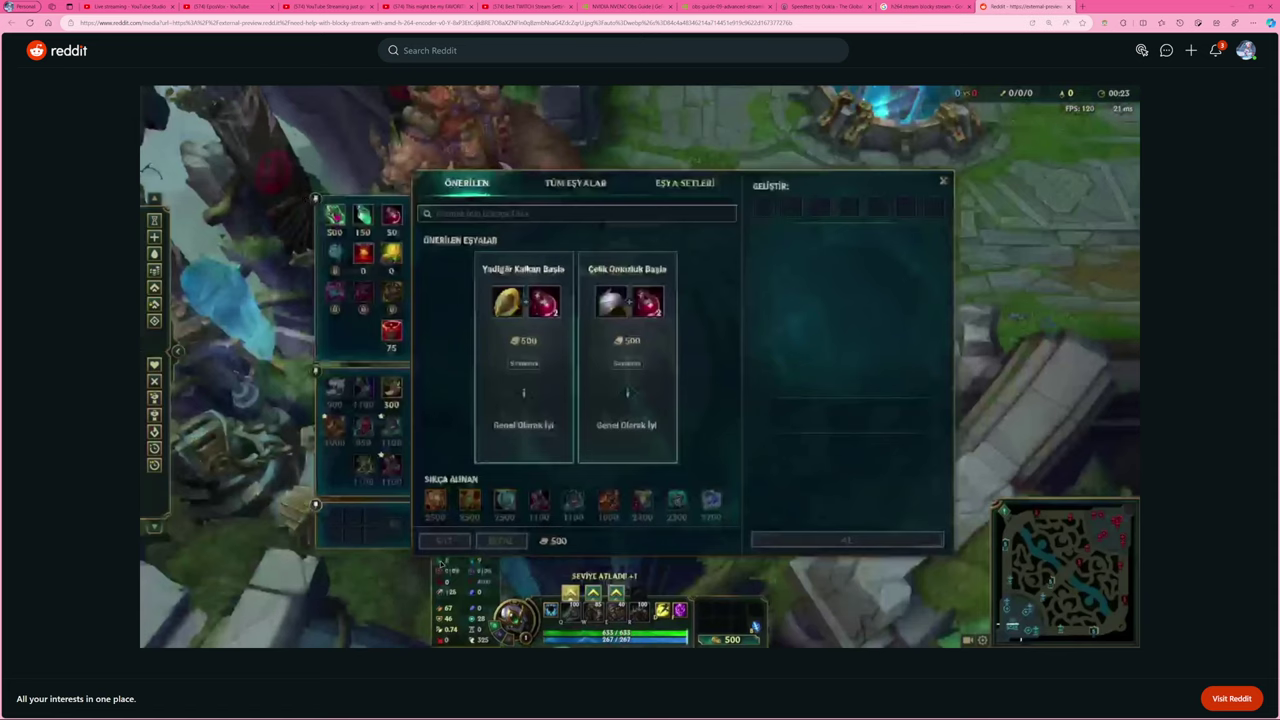
Preview the H.264 vs H.265 comparison image, then close the image search tab.
click(925, 6)
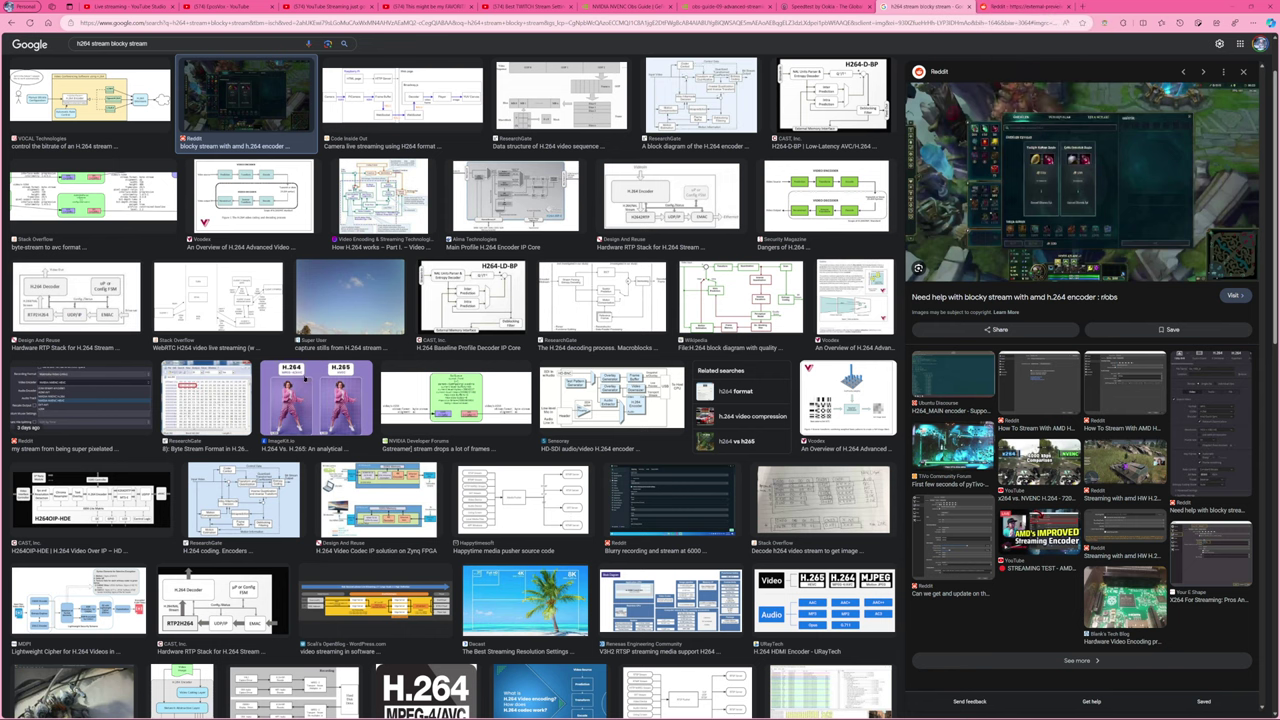
click(316, 400)
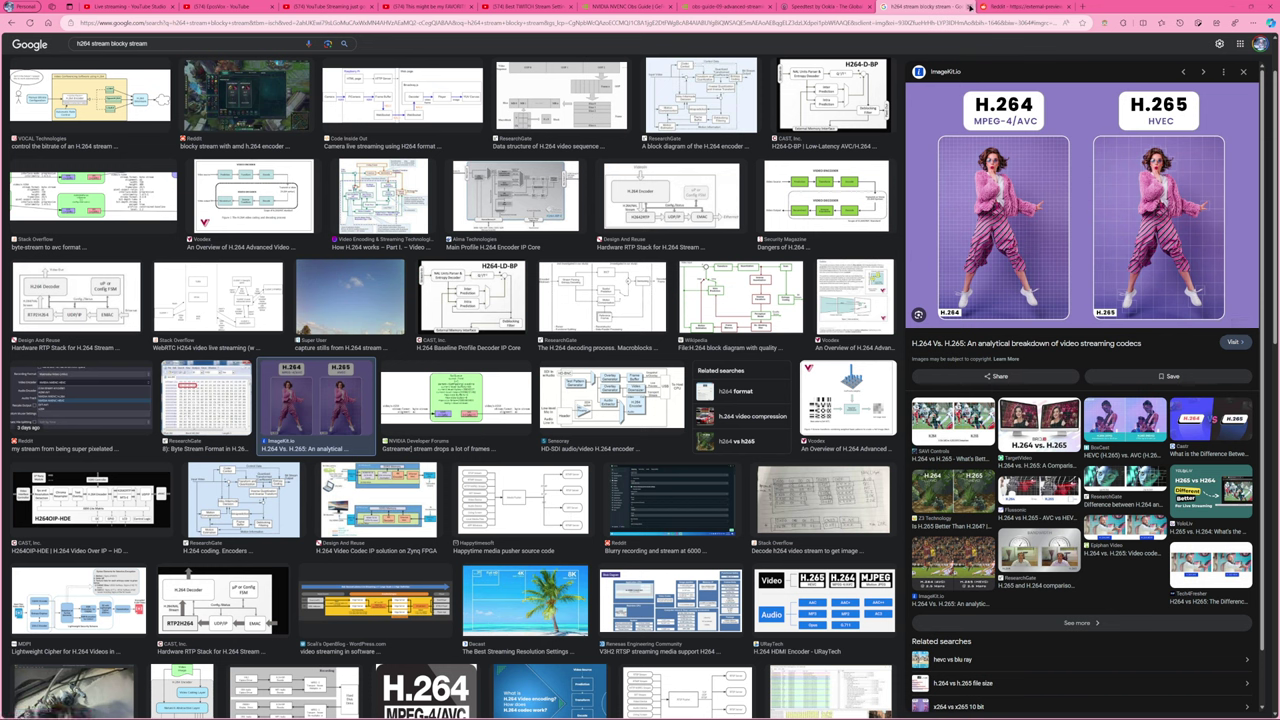
click(969, 7)
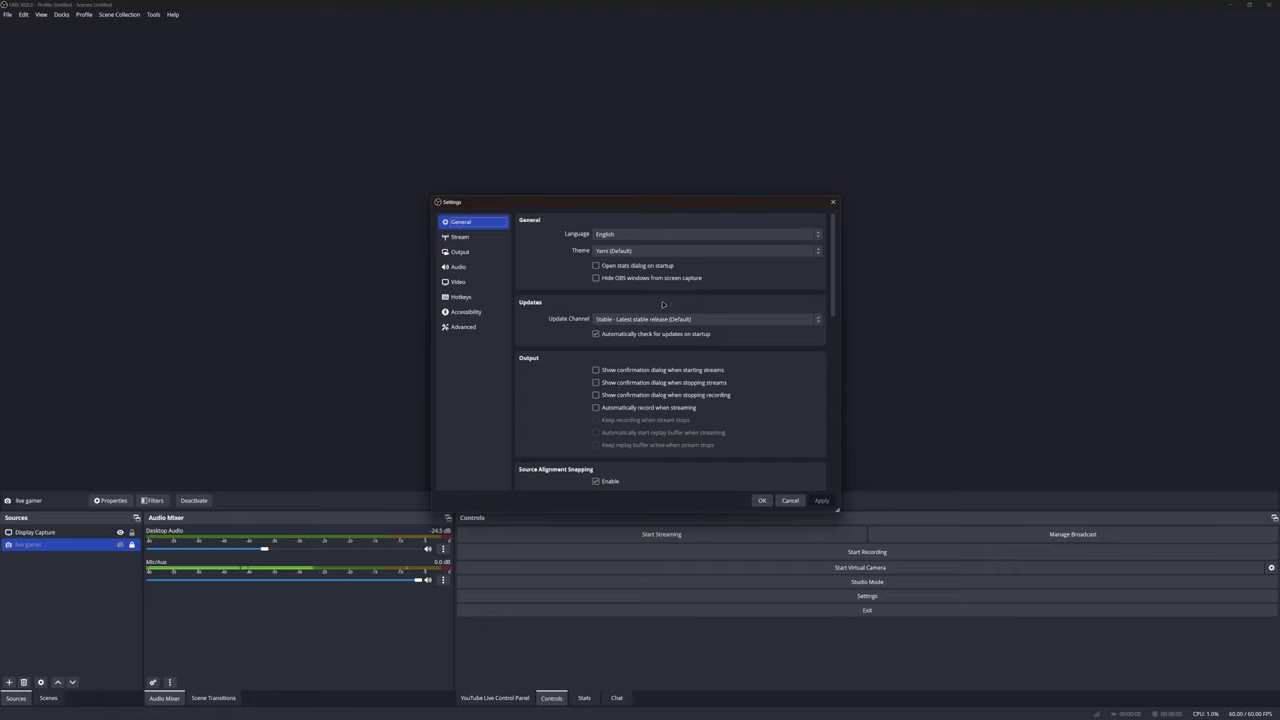
Show the Output page's Streaming settings with NVIDIA NVENC H.264 at 15000 Kbps CBR.
click(462, 254)
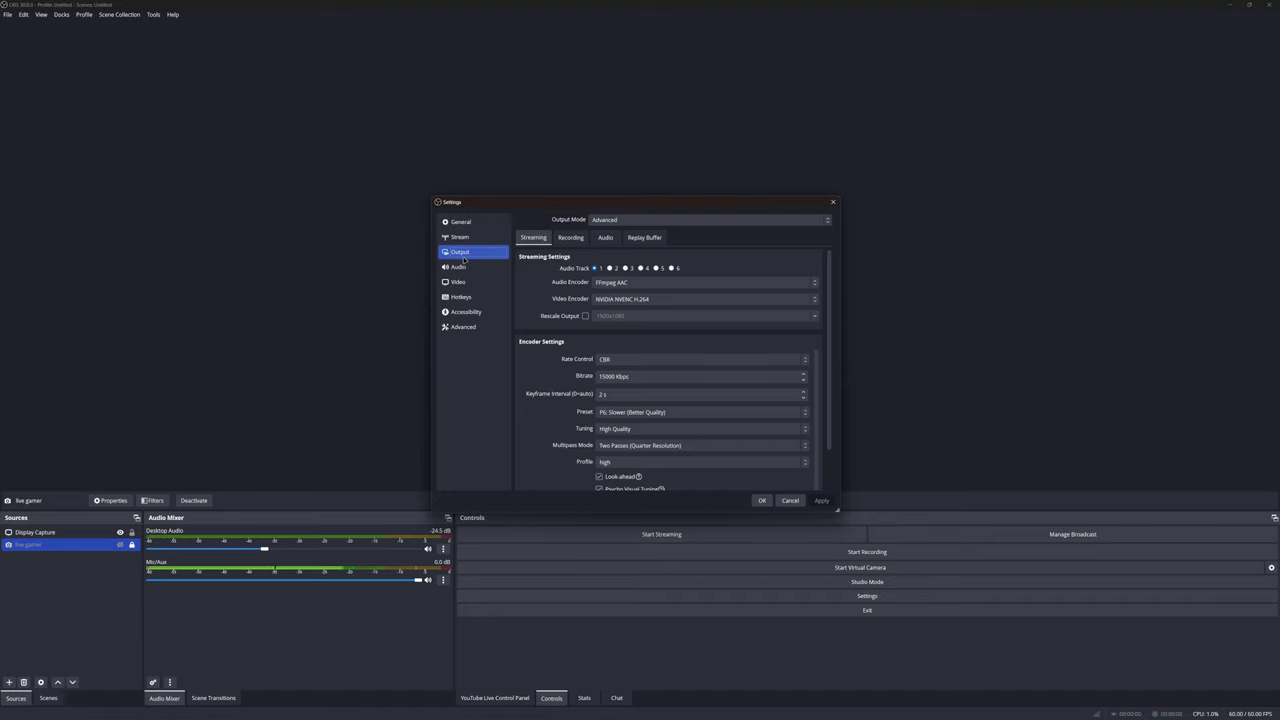
Switch the streaming encoder to NVIDIA NVENC HEVC and set the bitrate to 150000 Kbps.
click(640, 299)
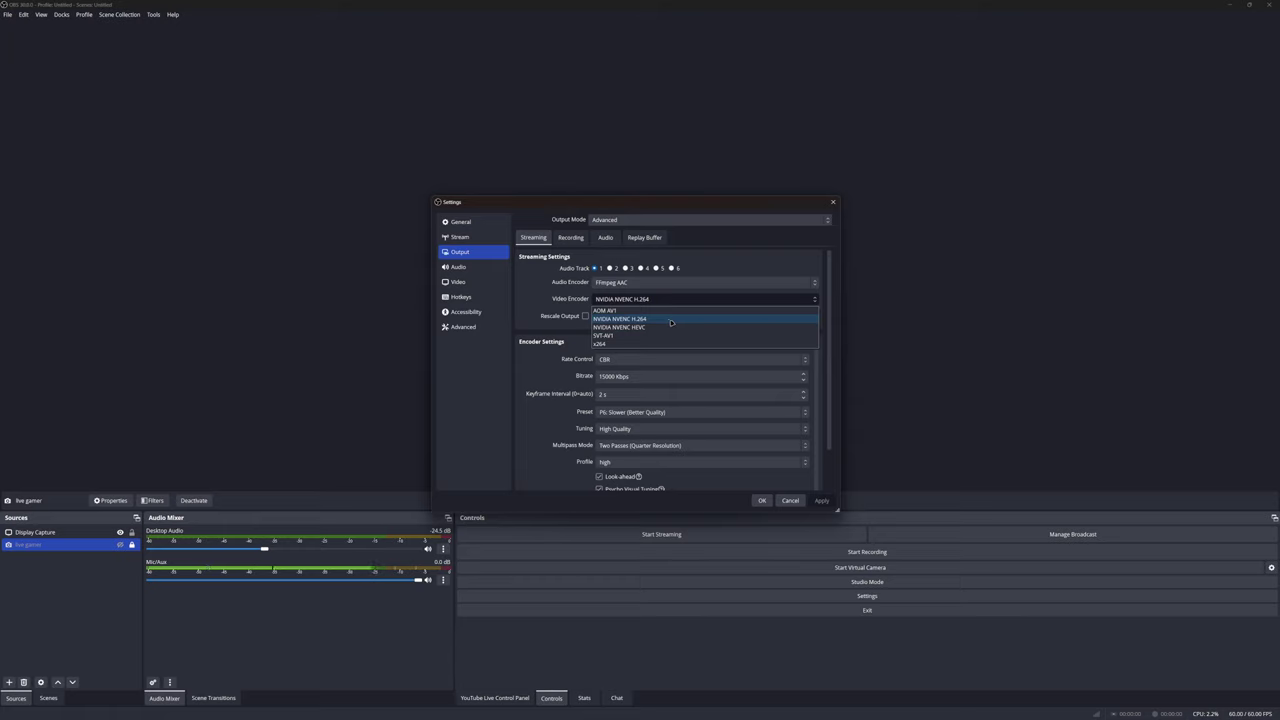
click(673, 327)
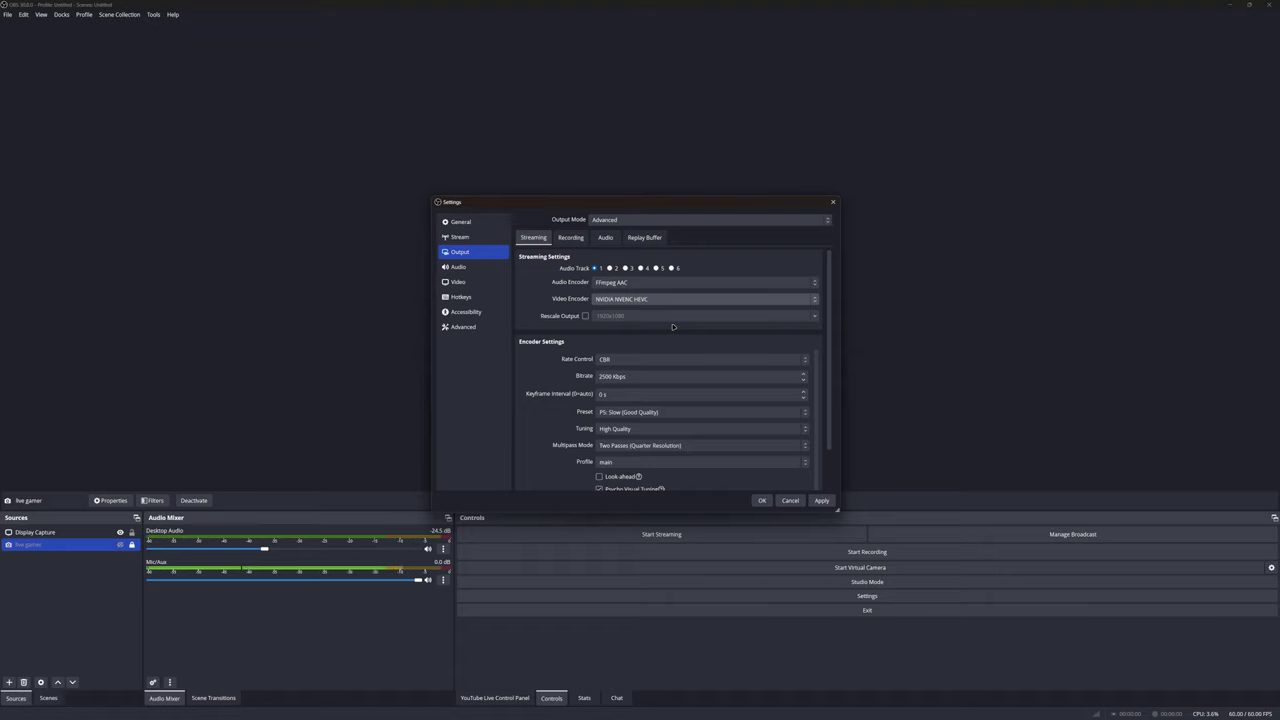
click(632, 300)
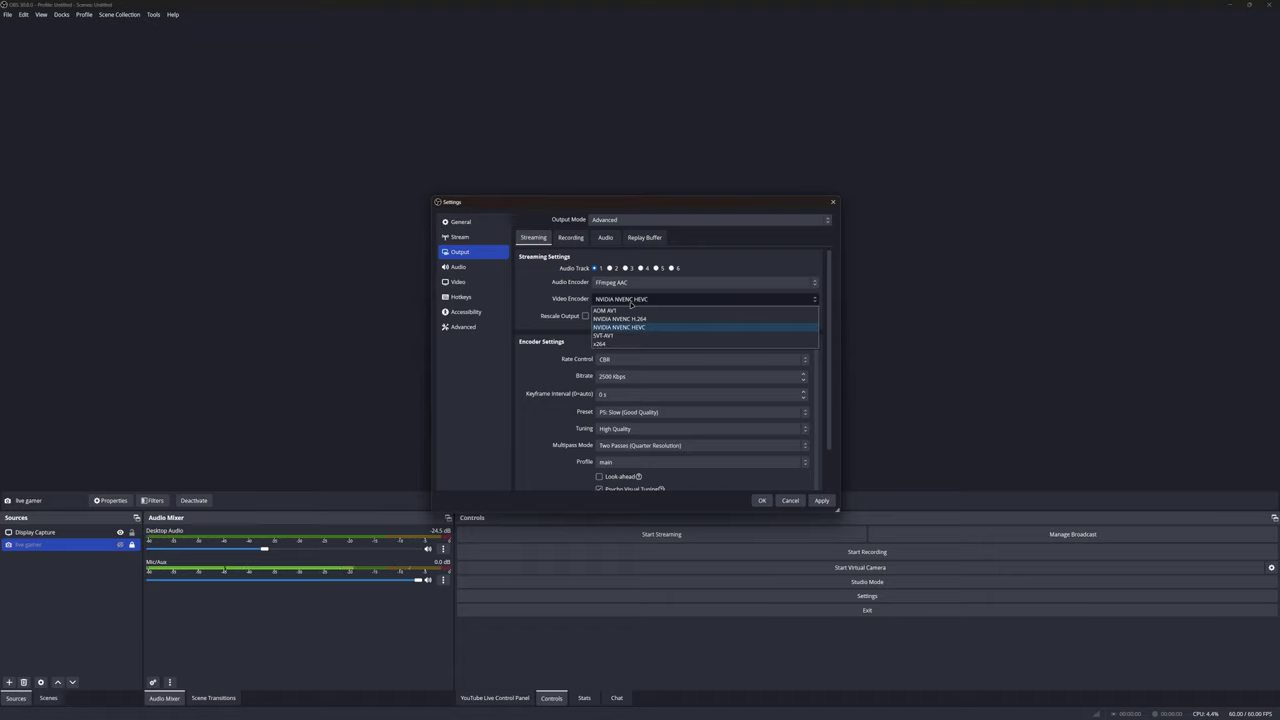
click(632, 300)
click(625, 376)
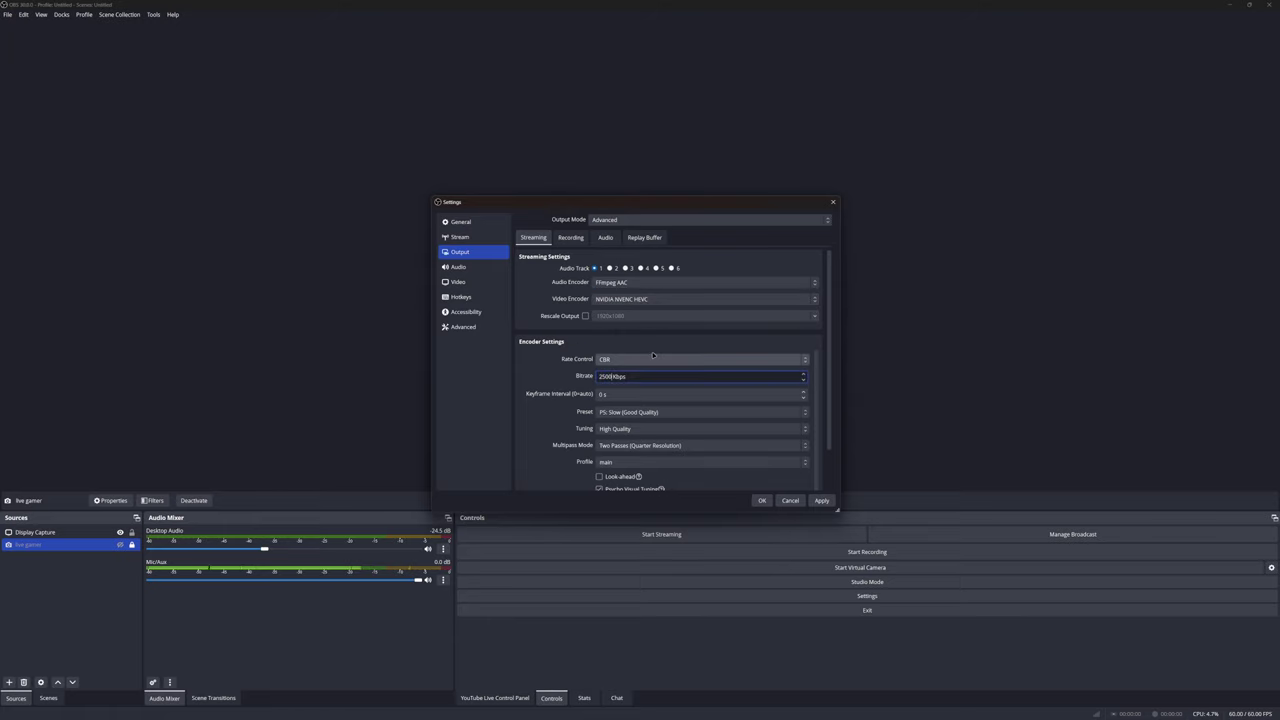
text(0)
key(BackSpace)
key(BackSpace)
key(BackSpace)
key(BackSpace)
key(BackSpace)
text(150000)
Set the keyframe interval to 2 and the preset to P6: Slower (Better Quality).
click(651, 299)
click(651, 299)
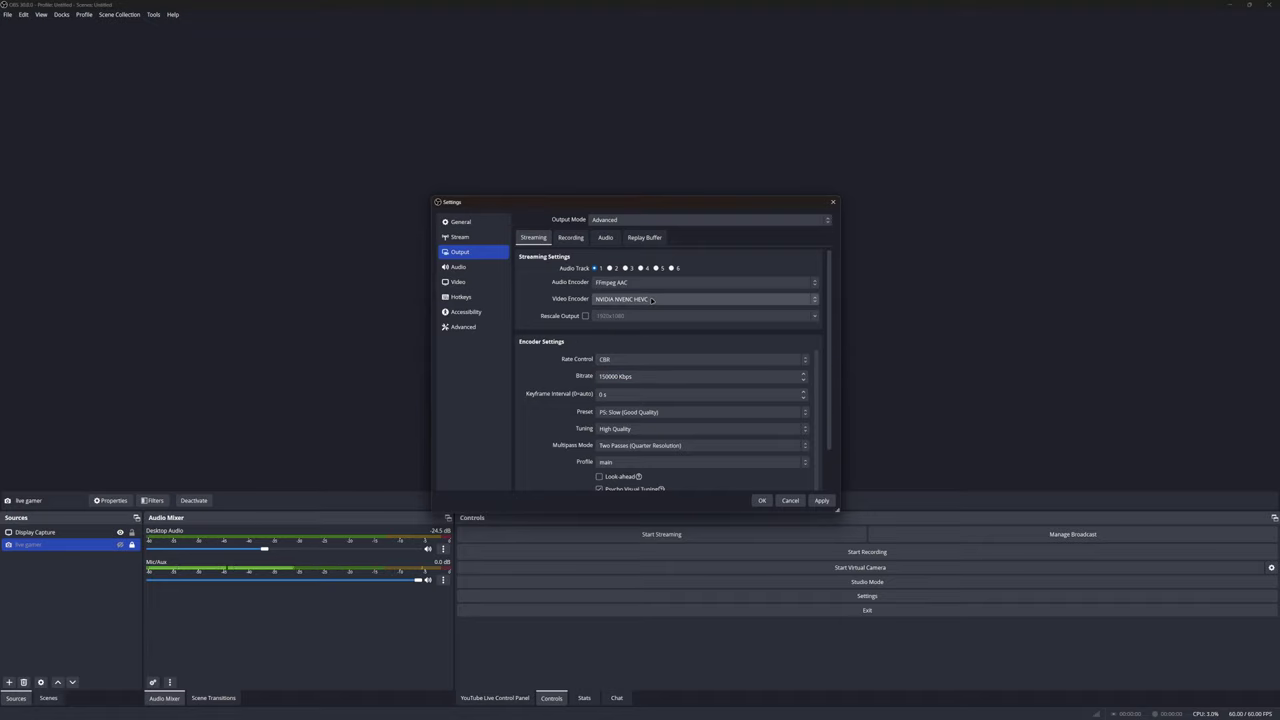
scroll(543, 417, down, 1)
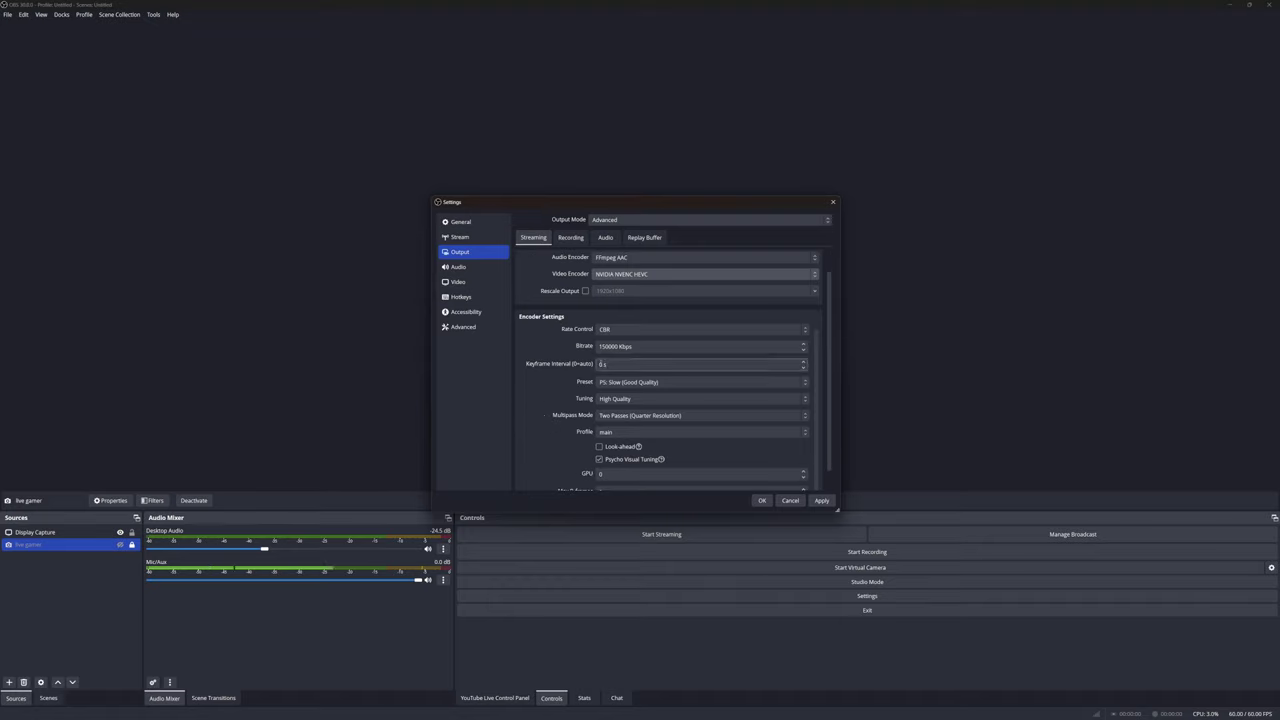
click(585, 363)
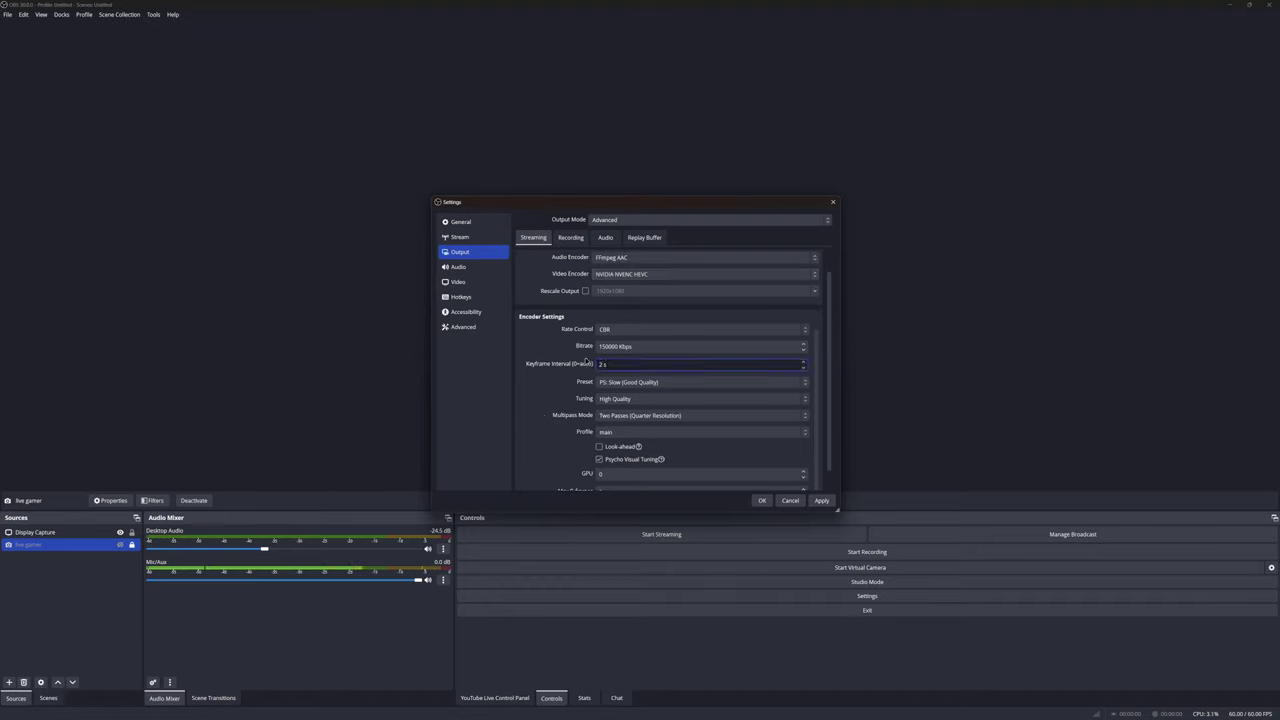
click(623, 385)
click(624, 388)
click(624, 382)
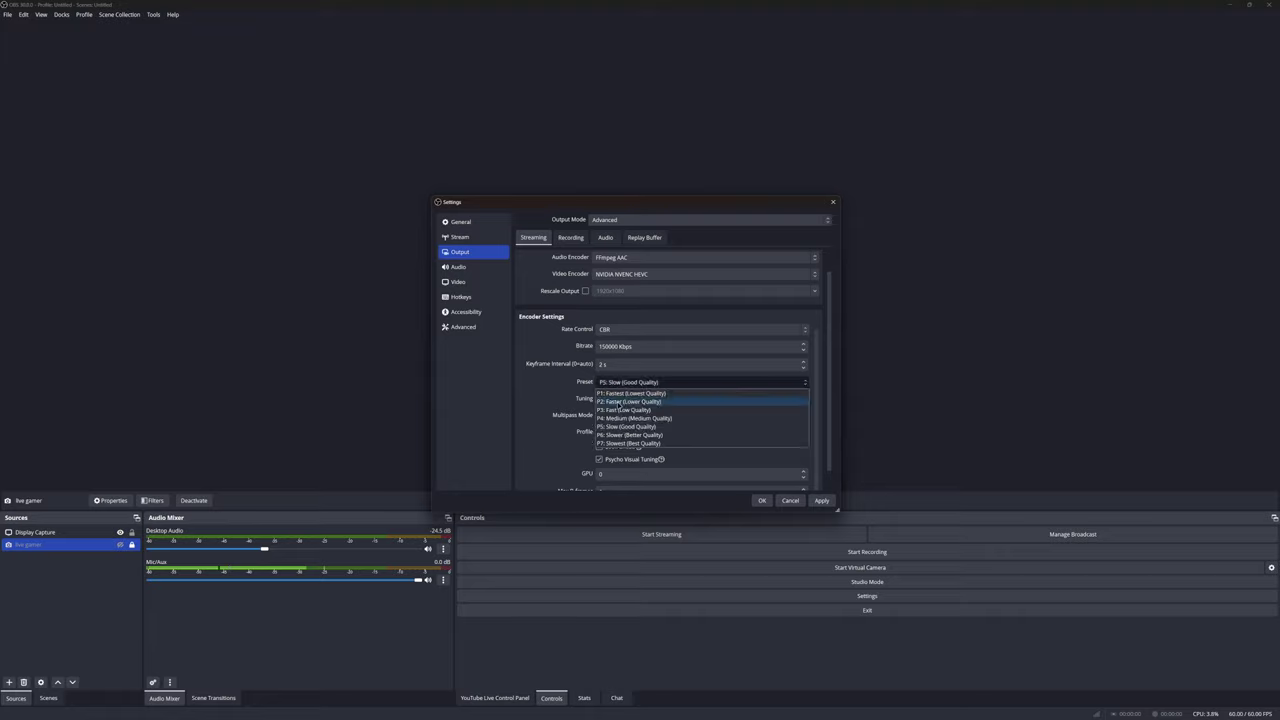
click(625, 435)
Set Max B-frames to 4, save the settings, and exit OBS Studio.
scroll(600, 425, down, 1)
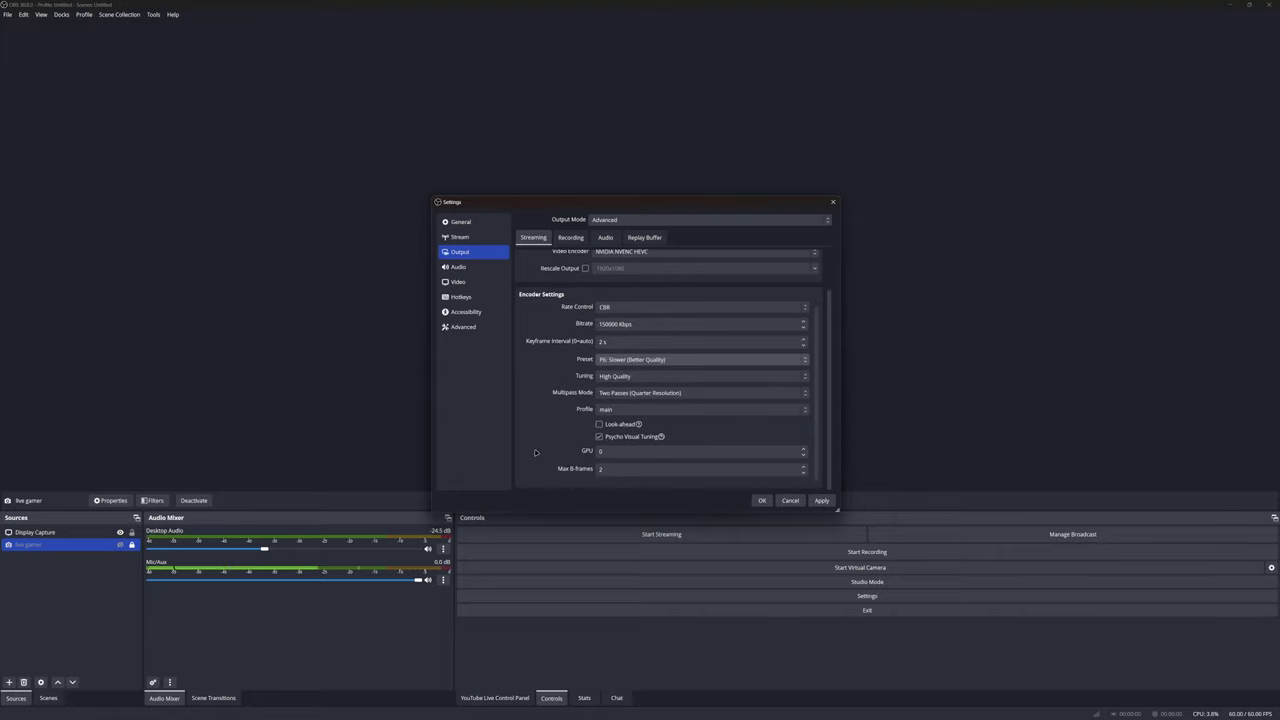
click(598, 469)
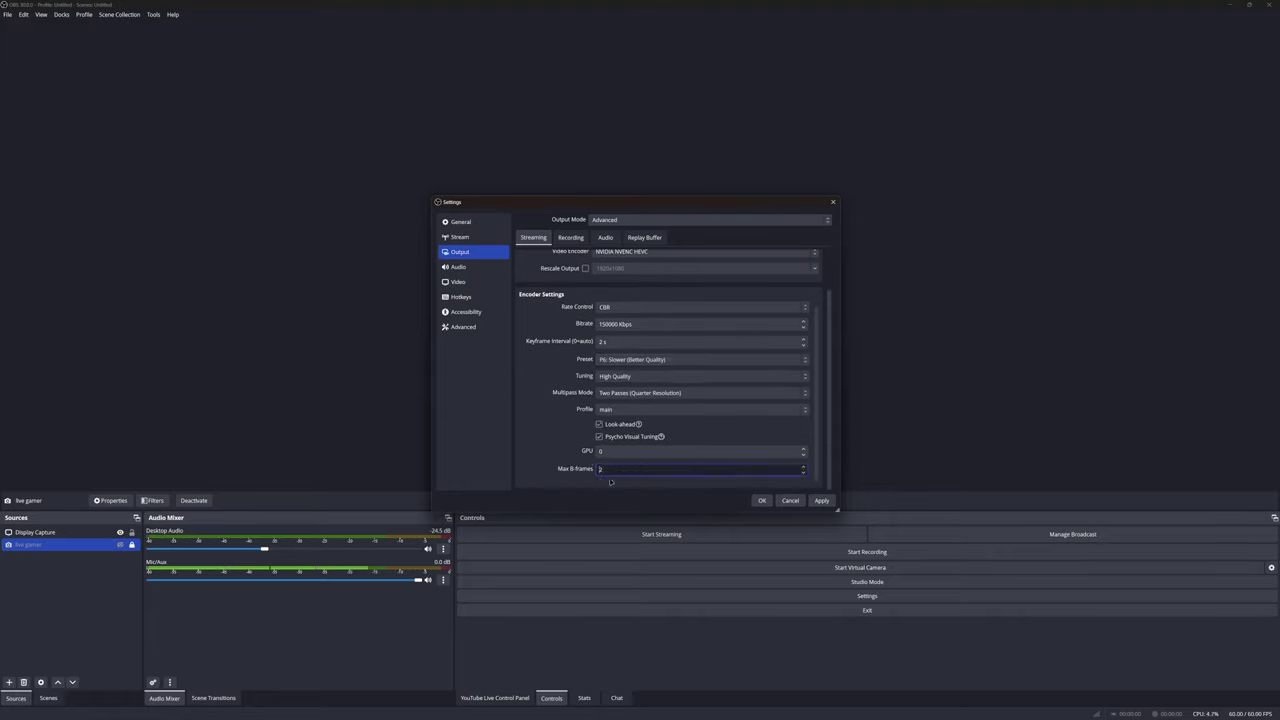
key(BackSpace)
text(4)
click(820, 500)
click(762, 500)
click(831, 609)
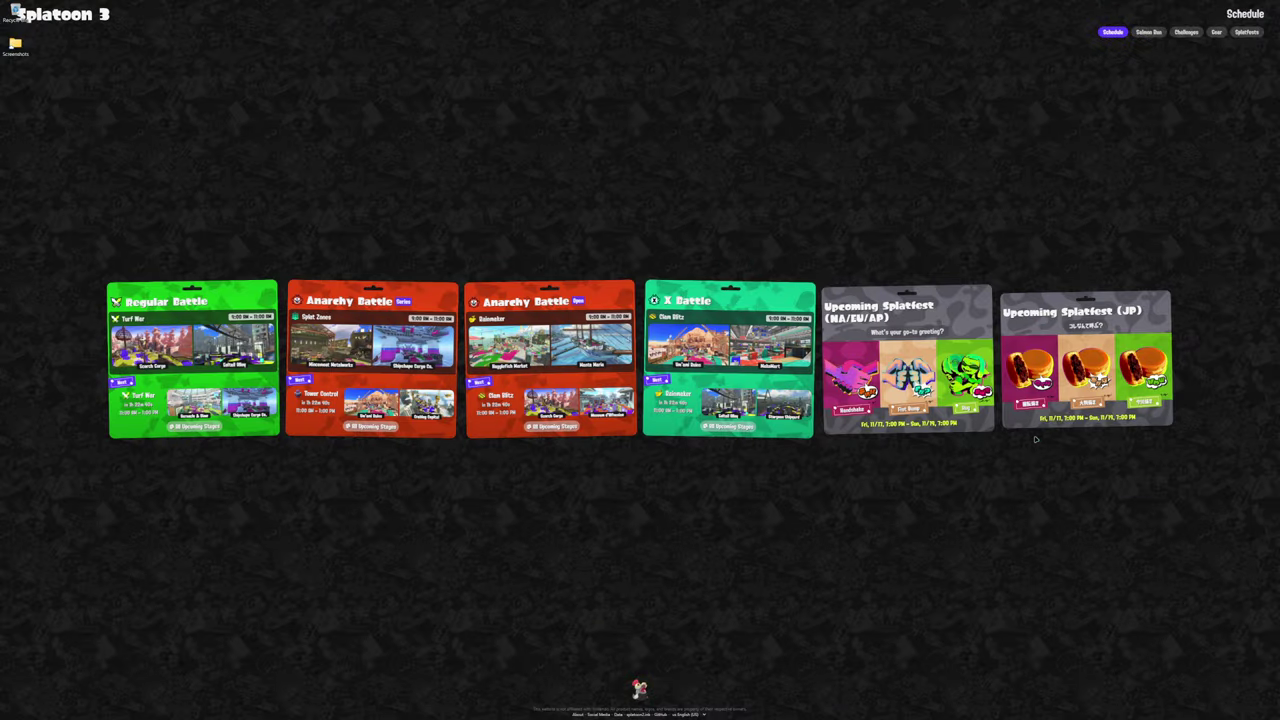